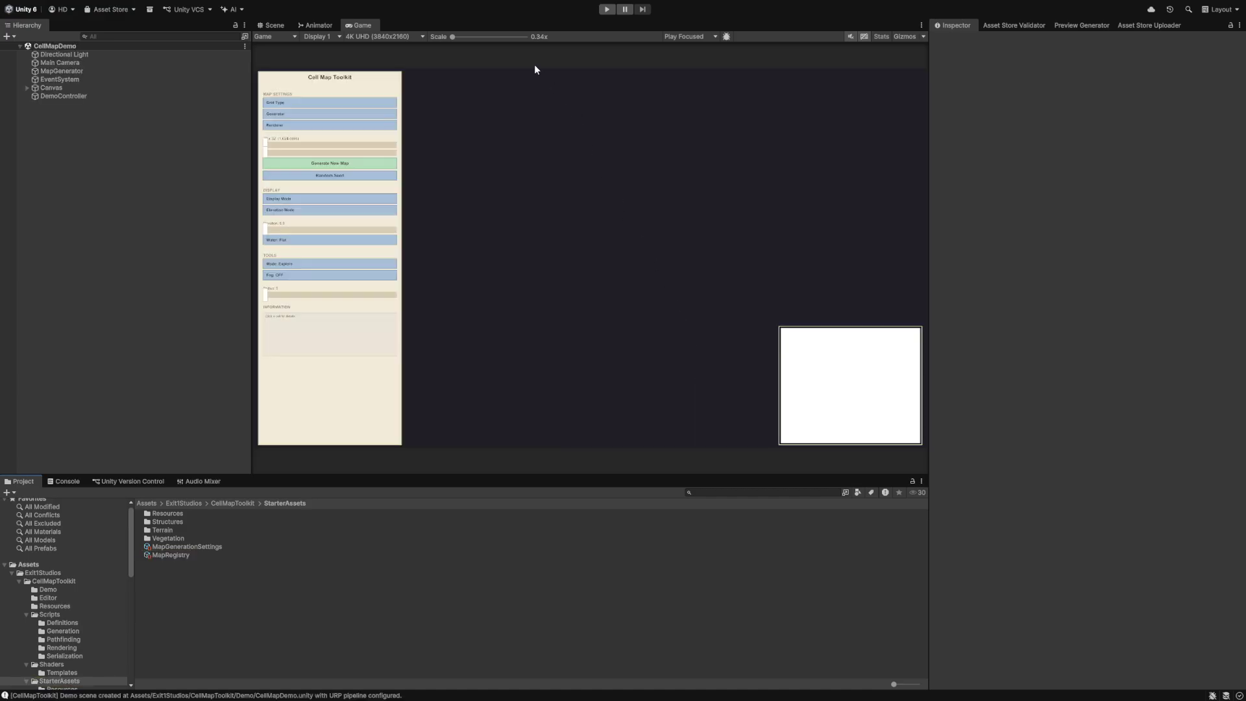
- Run the CellMapDemo scene and try selecting a cell on the generated map
{"action": "left_click", "coordinate": [608, 10]}
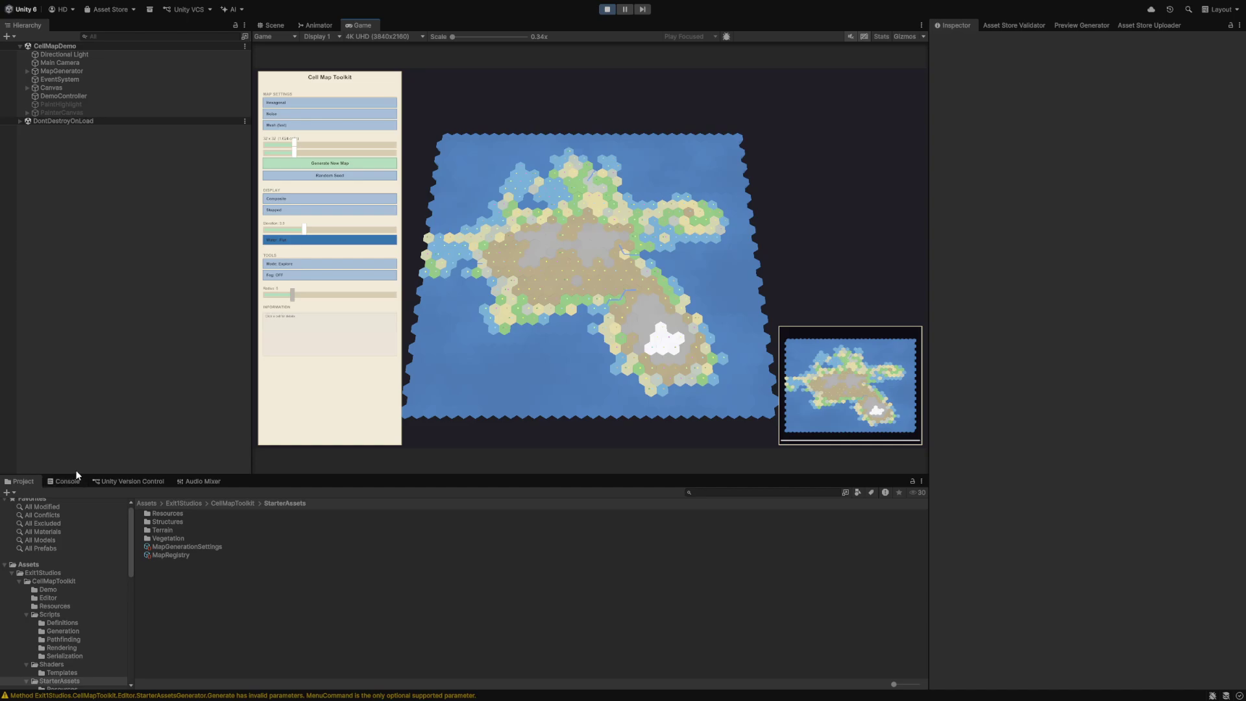
{"action": "left_click", "coordinate": [622, 221]}
{"action": "scroll", "coordinate": [621, 244], "scroll_direction": "up", "scroll_amount": 3}
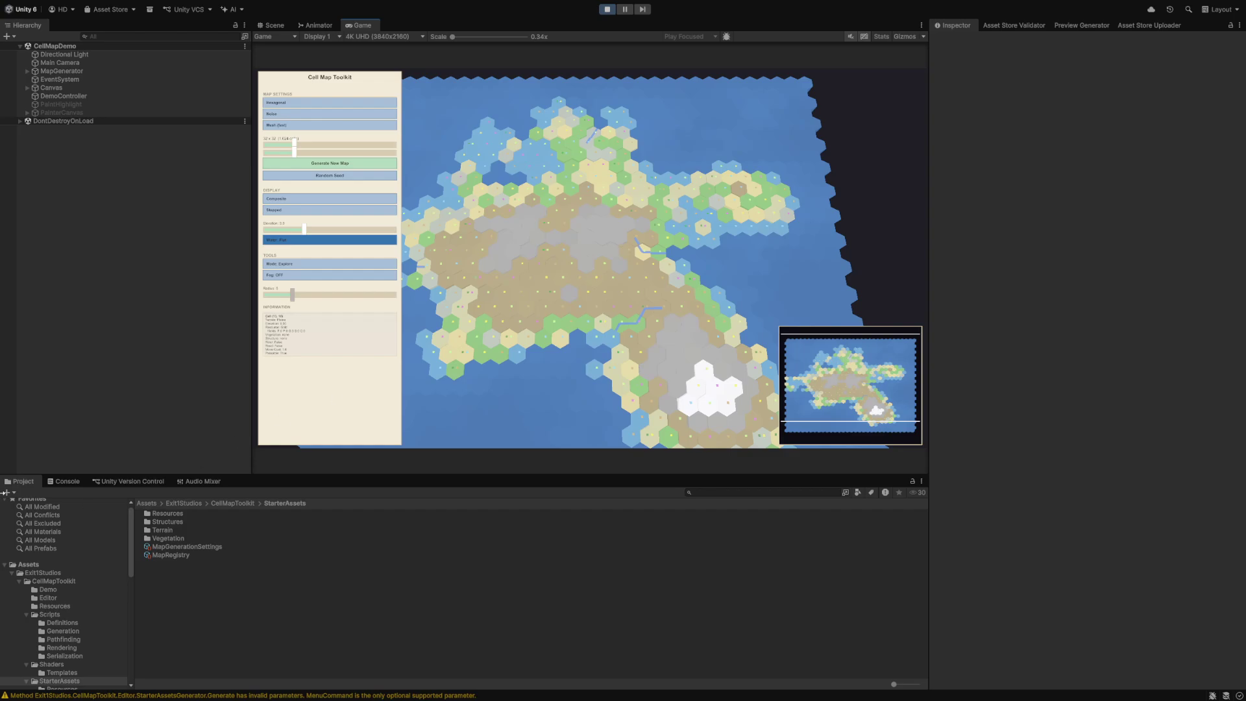
- Read the console errors about input handling, try the map camera again and stop the scene
{"action": "left_click", "coordinate": [65, 481]}
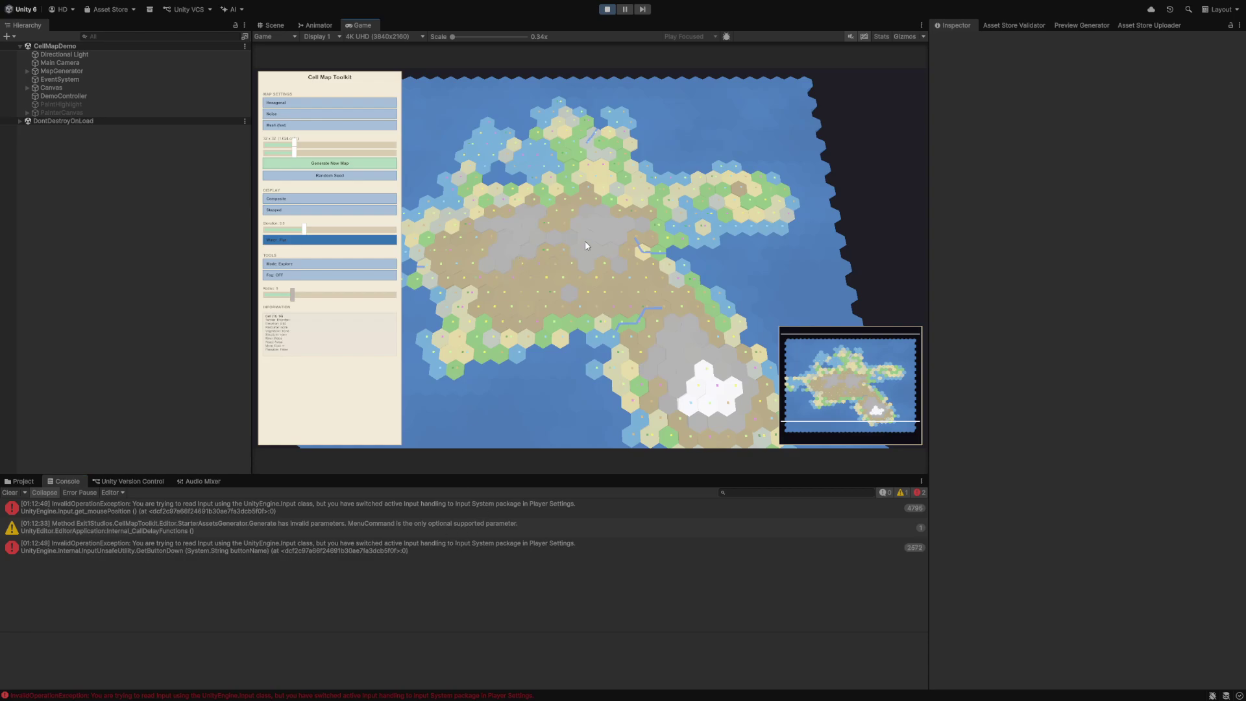
{"action": "scroll", "coordinate": [529, 244], "scroll_direction": "down", "scroll_amount": 2}
{"action": "scroll", "coordinate": [537, 96], "scroll_direction": "down", "scroll_amount": 1}
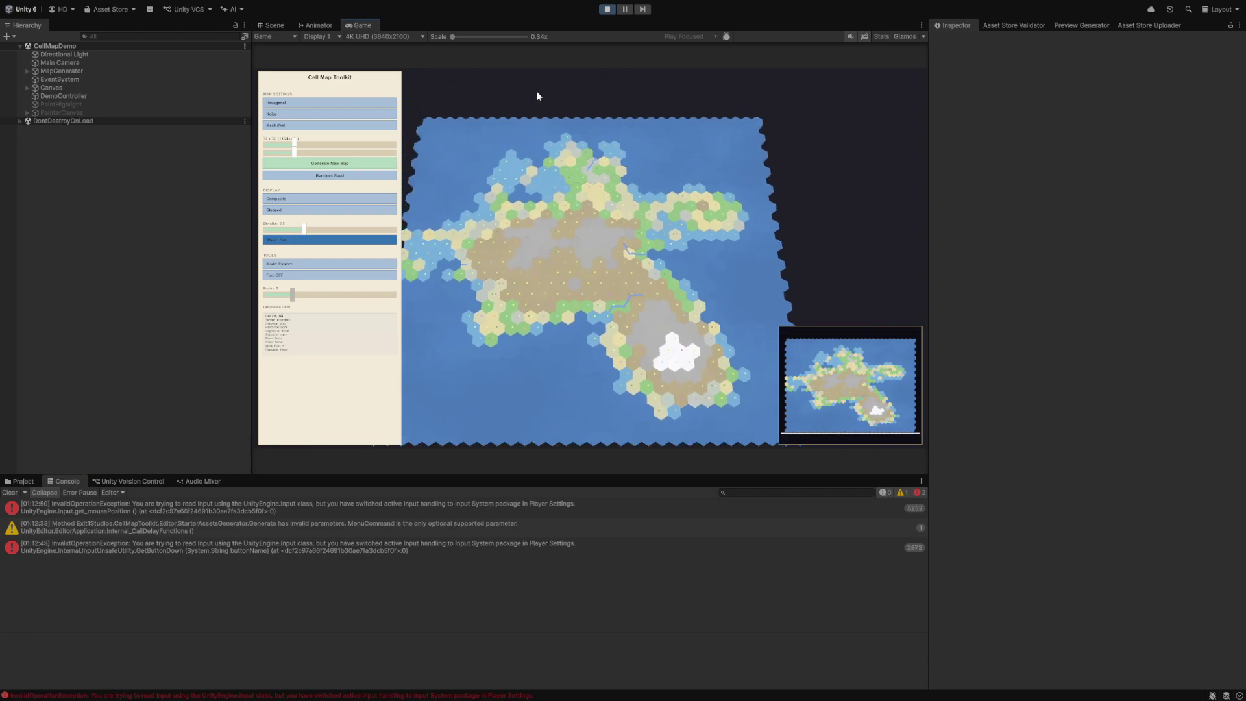
{"action": "left_click", "coordinate": [610, 9]}
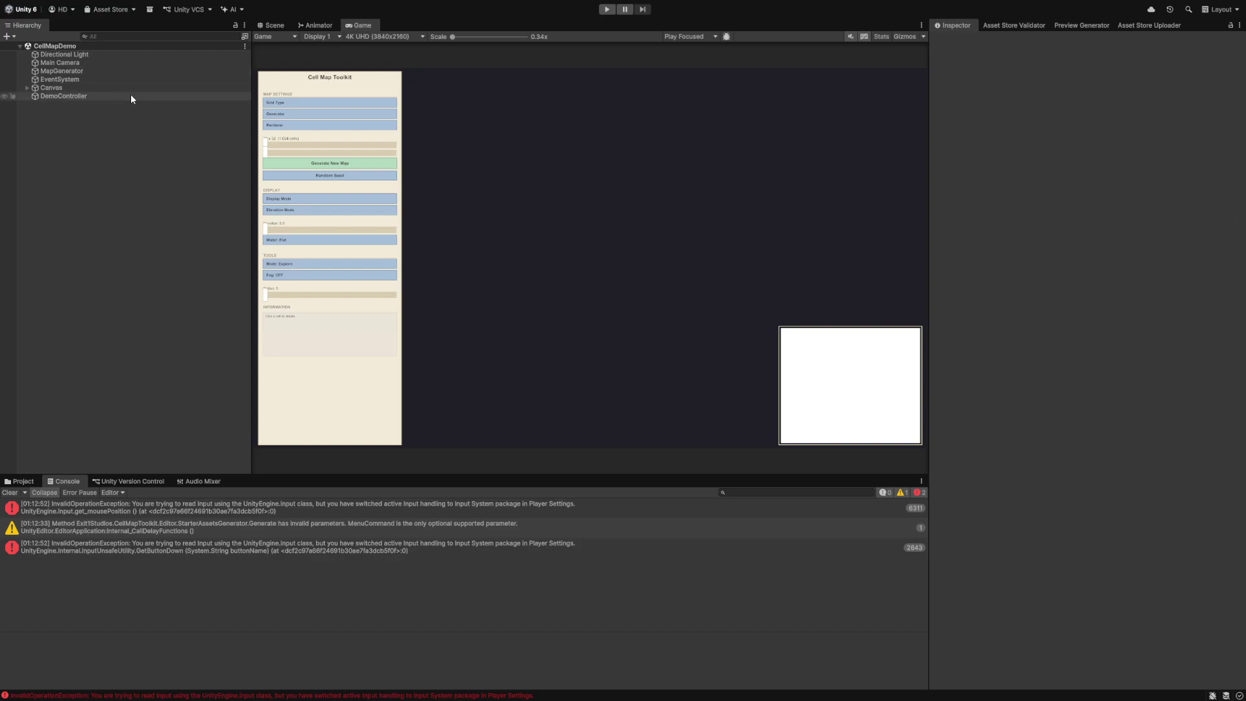
- Replace the EventSystem's Standalone Input Module with InputSystemUIInputModule
{"action": "left_click", "coordinate": [113, 80]}
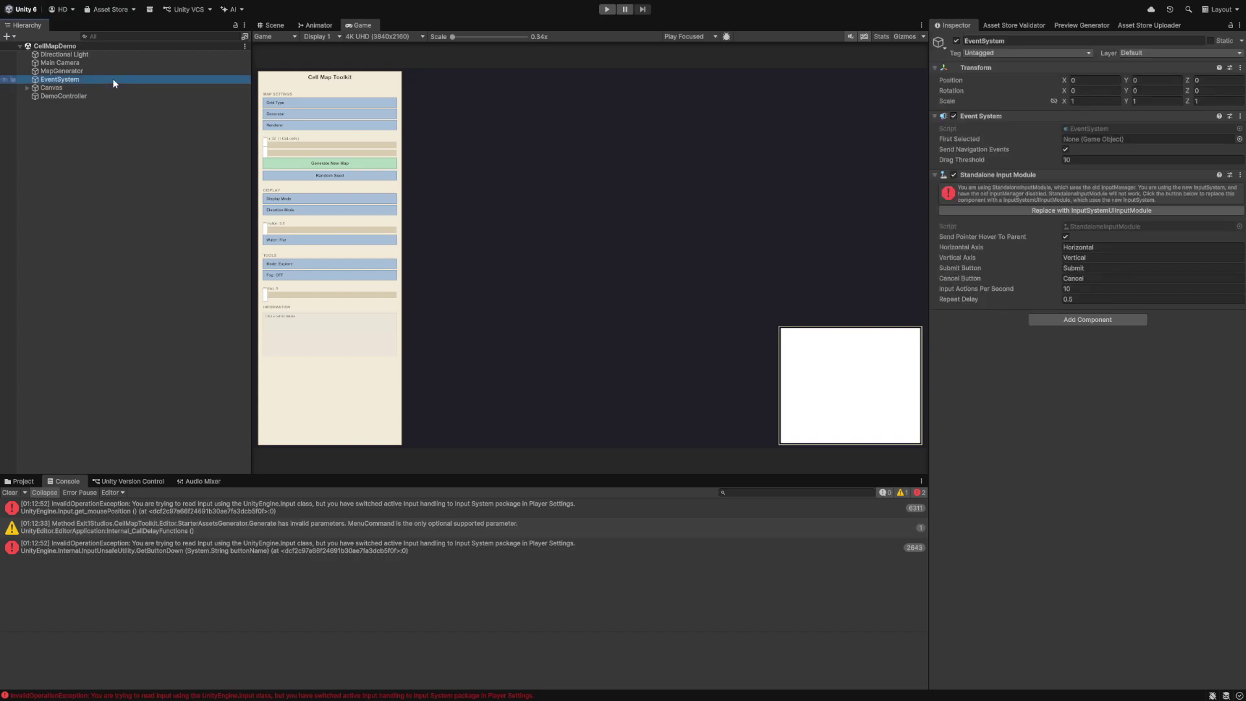
{"action": "left_click", "coordinate": [1013, 211]}
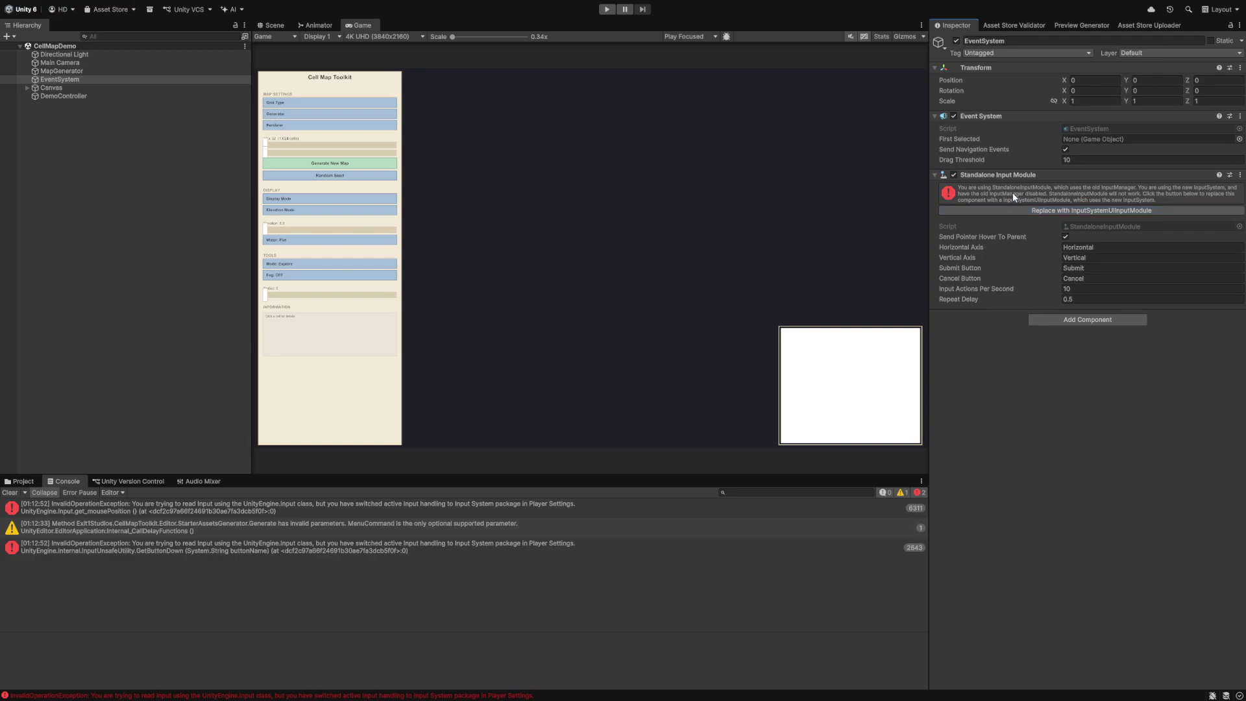
{"action": "left_click", "coordinate": [1017, 207]}
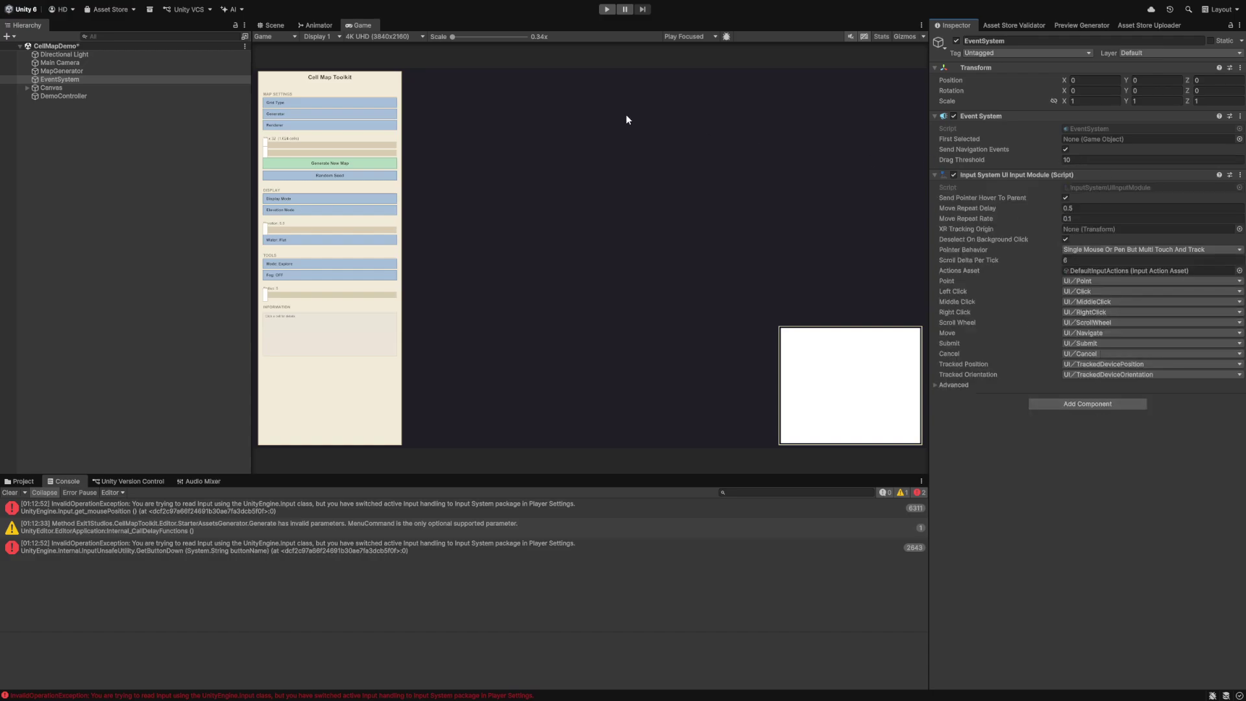
- Clear the console messages and run the CellMapDemo scene again
{"action": "left_click", "coordinate": [9, 494]}
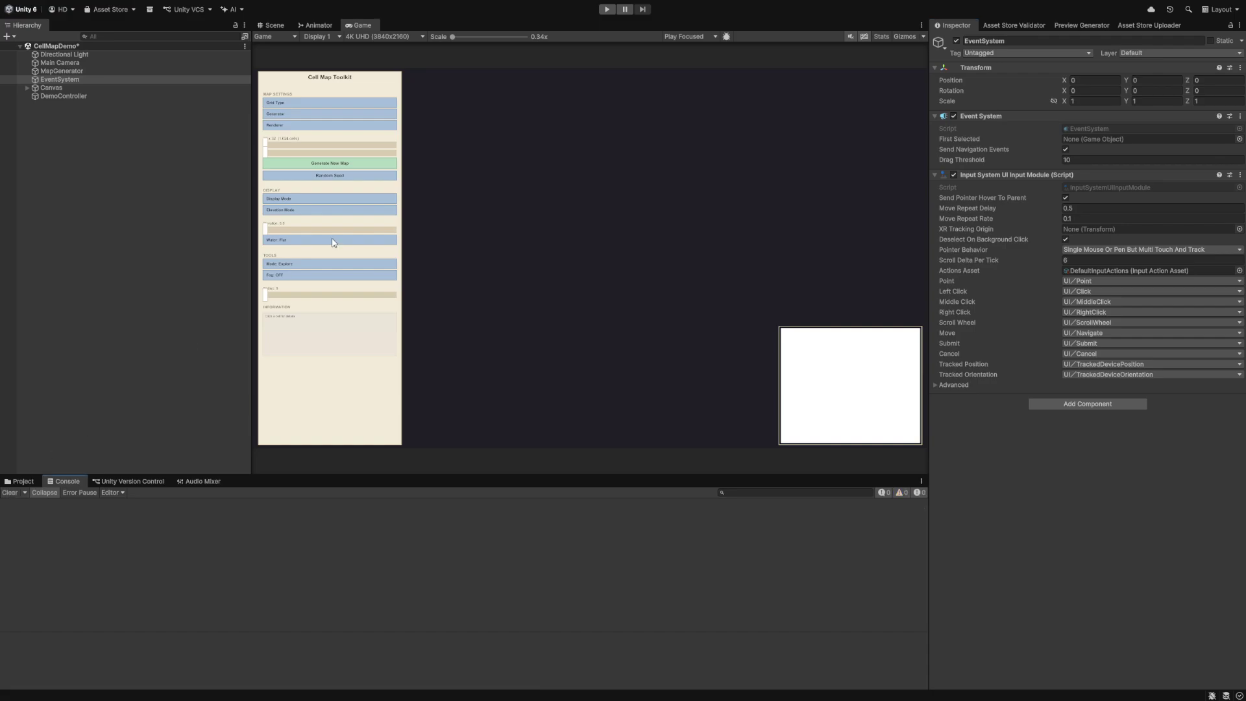
{"action": "left_click", "coordinate": [608, 9]}
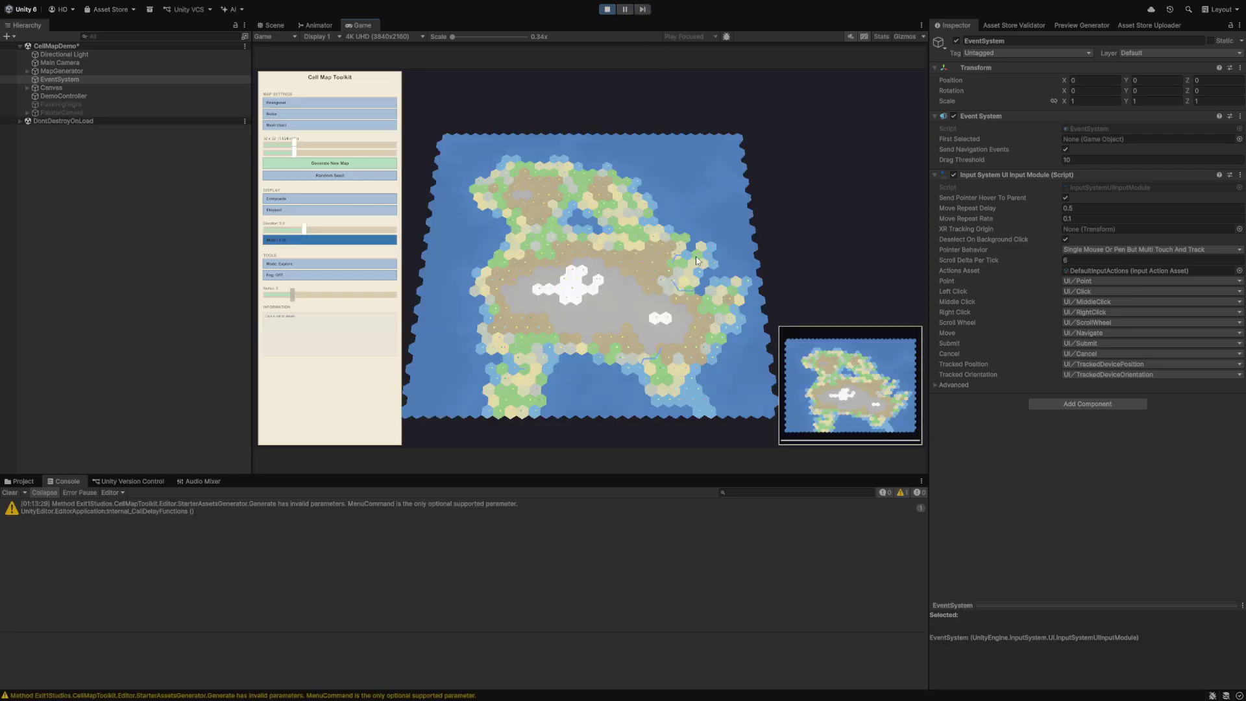
- Test the camera's zoom and movement controls while examining the hexagonal map
{"action": "scroll", "coordinate": [546, 180], "scroll_direction": "up", "scroll_amount": 3}
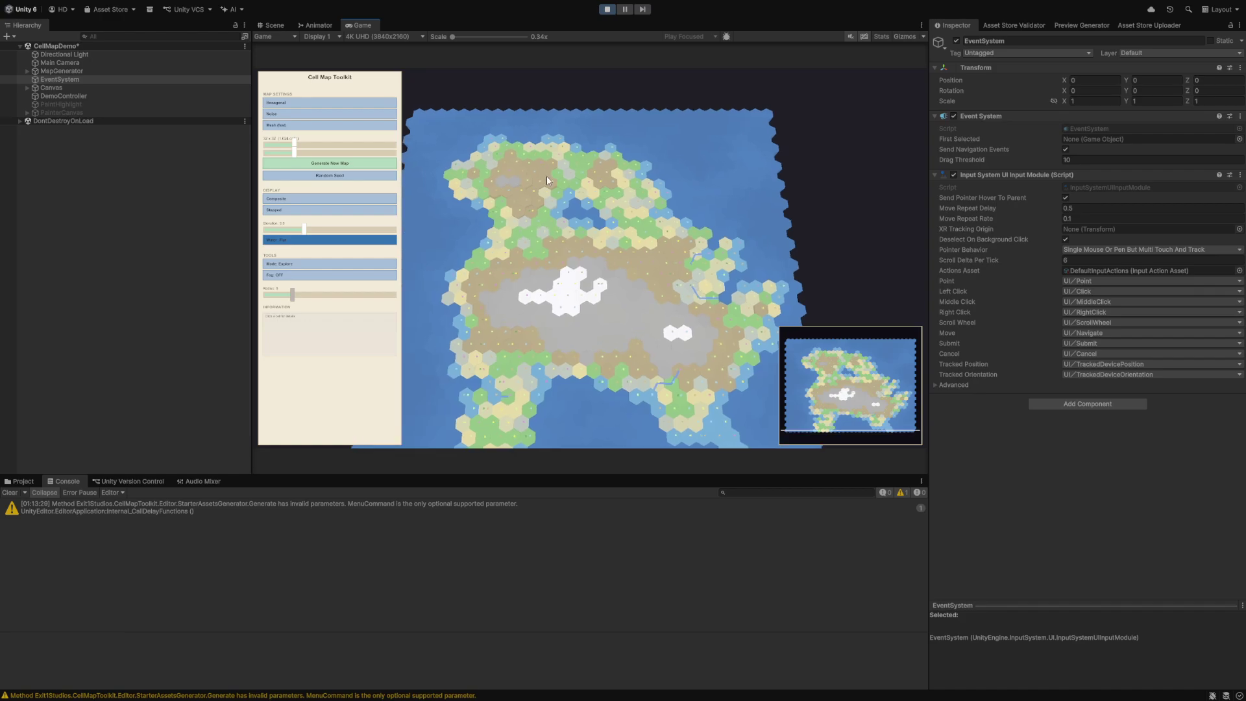
{"action": "scroll", "coordinate": [547, 179], "scroll_direction": "up", "scroll_amount": 1}
{"action": "scroll", "coordinate": [552, 211], "scroll_direction": "up", "scroll_amount": 2}
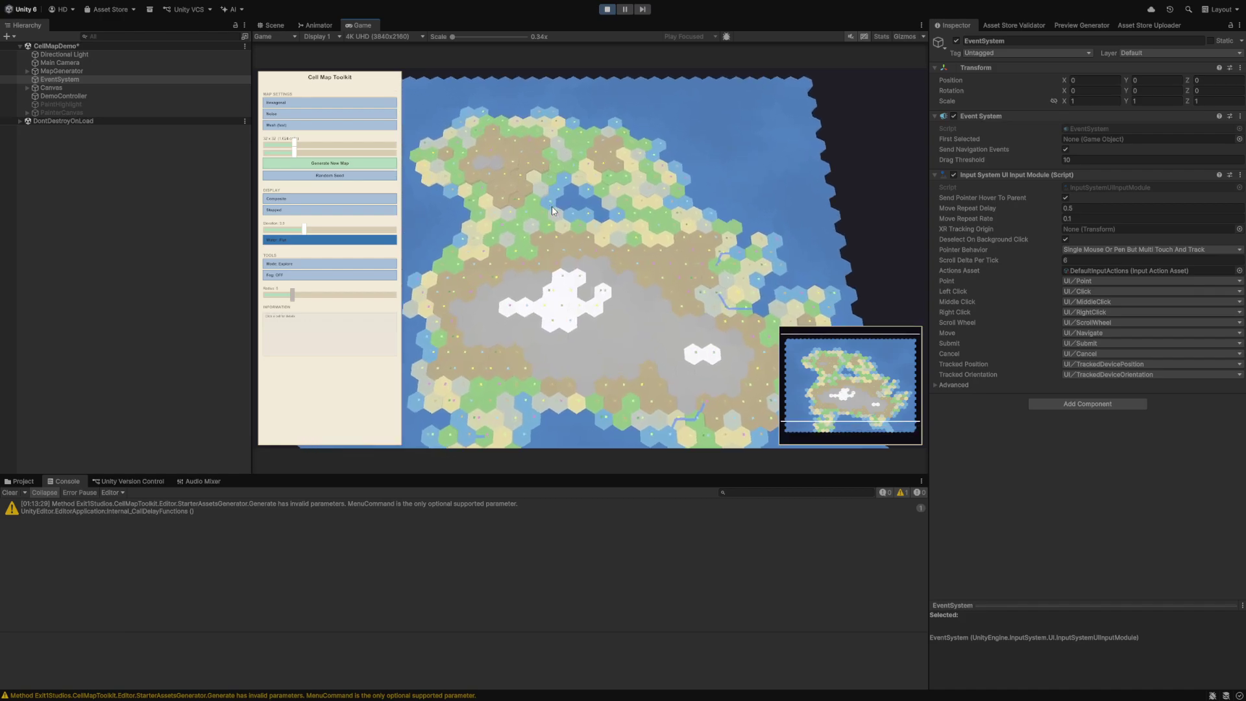
{"action": "scroll", "coordinate": [552, 210], "scroll_direction": "down", "scroll_amount": 2}
{"action": "scroll", "coordinate": [552, 210], "scroll_direction": "up", "scroll_amount": 3}
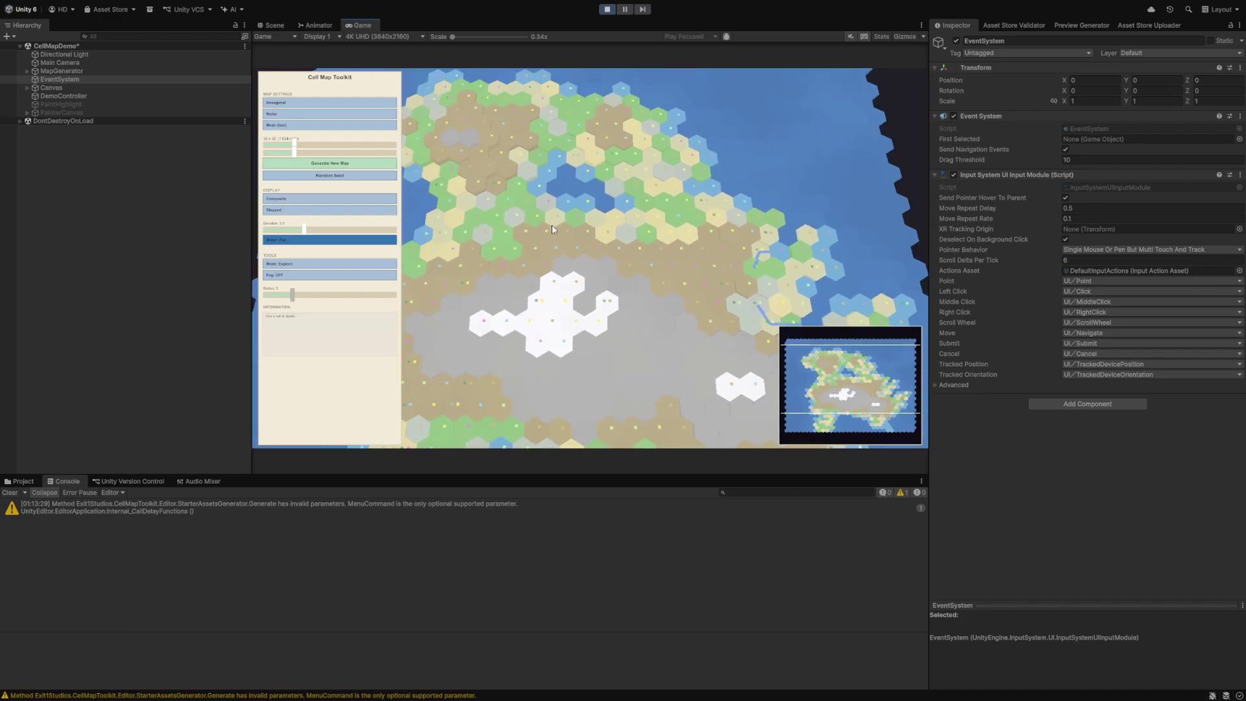
{"action": "scroll", "coordinate": [551, 240], "scroll_direction": "down", "scroll_amount": 1}
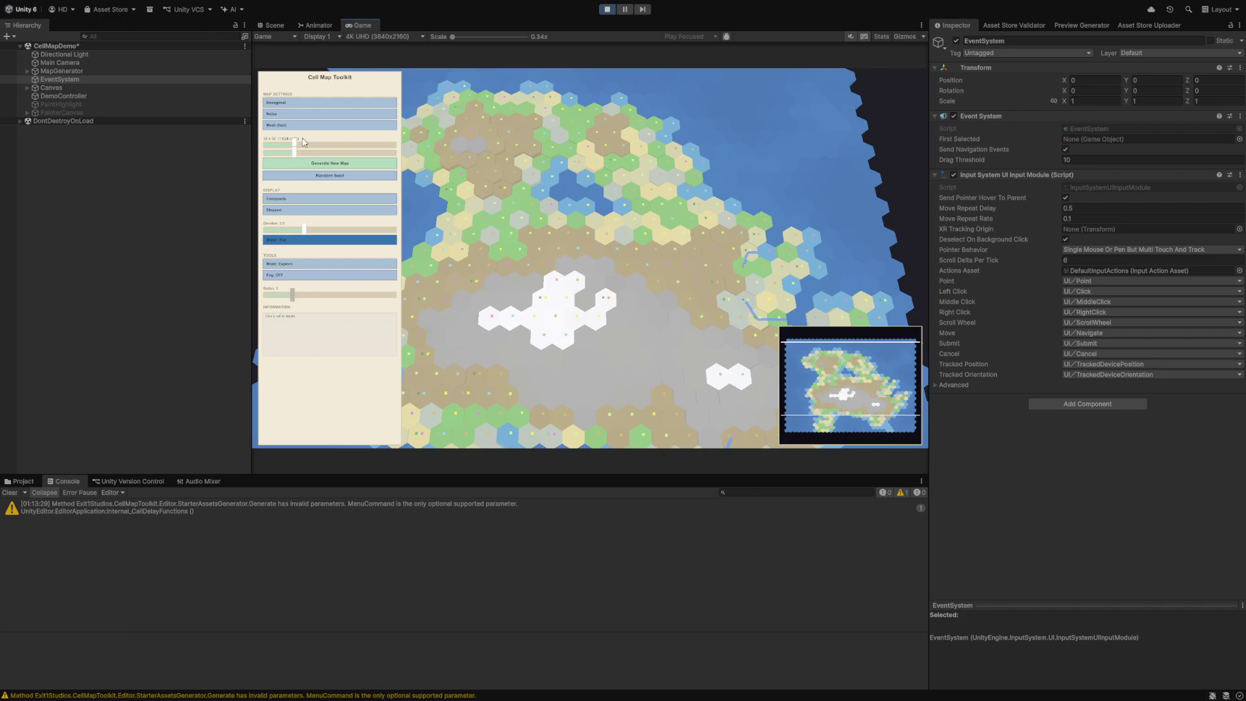
{"action": "scroll", "coordinate": [729, 163], "scroll_direction": "down", "scroll_amount": 2}
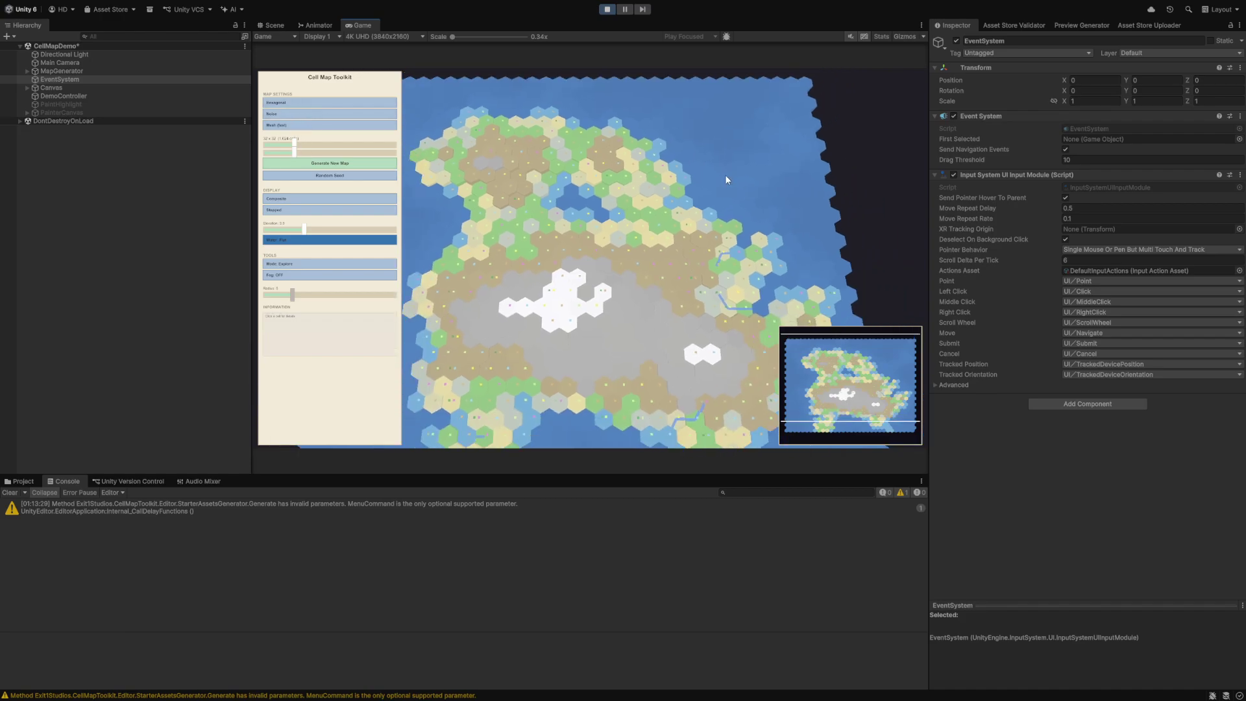
{"action": "key", "text": "s"}
{"action": "key", "text": "a"}
{"action": "key", "text": "w"}
{"action": "scroll", "coordinate": [700, 194], "scroll_direction": "up", "scroll_amount": 2}
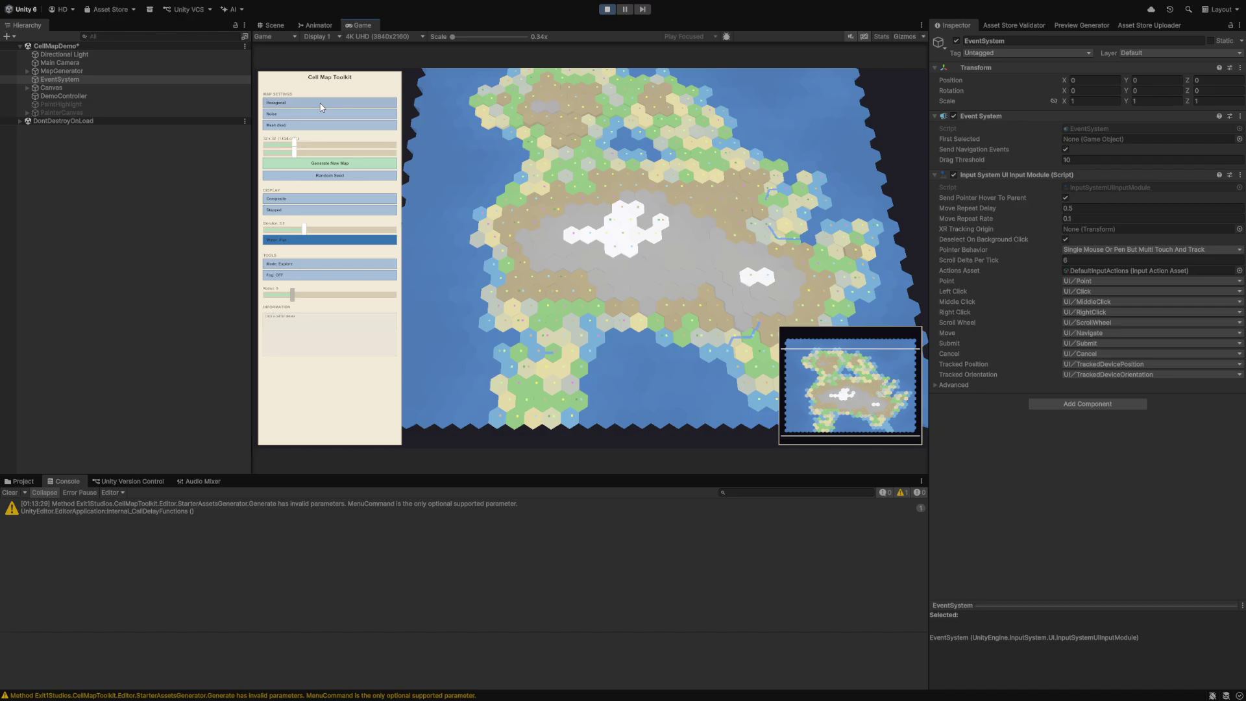
- Switch the grid type to square, generate a new map and randomize the seed
{"action": "left_click", "coordinate": [323, 104]}
{"action": "left_click", "coordinate": [333, 164]}
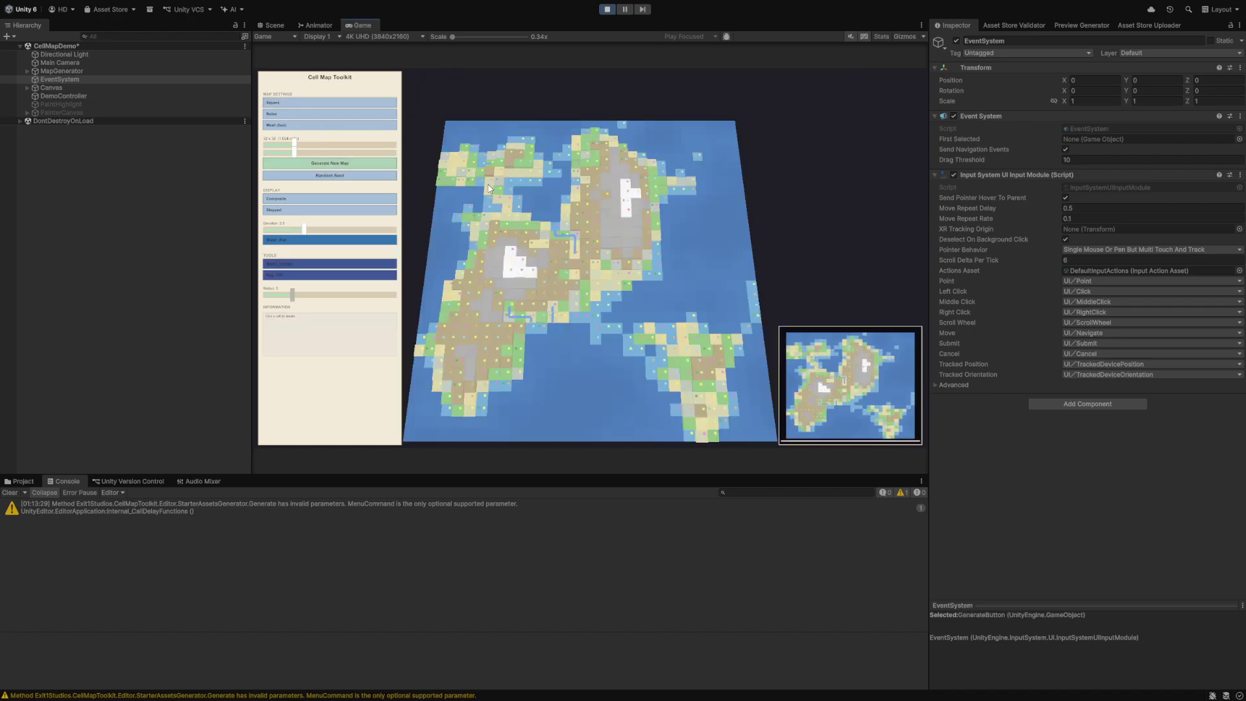
{"action": "scroll", "coordinate": [535, 207], "scroll_direction": "up", "scroll_amount": 2}
{"action": "left_click", "coordinate": [329, 176]}
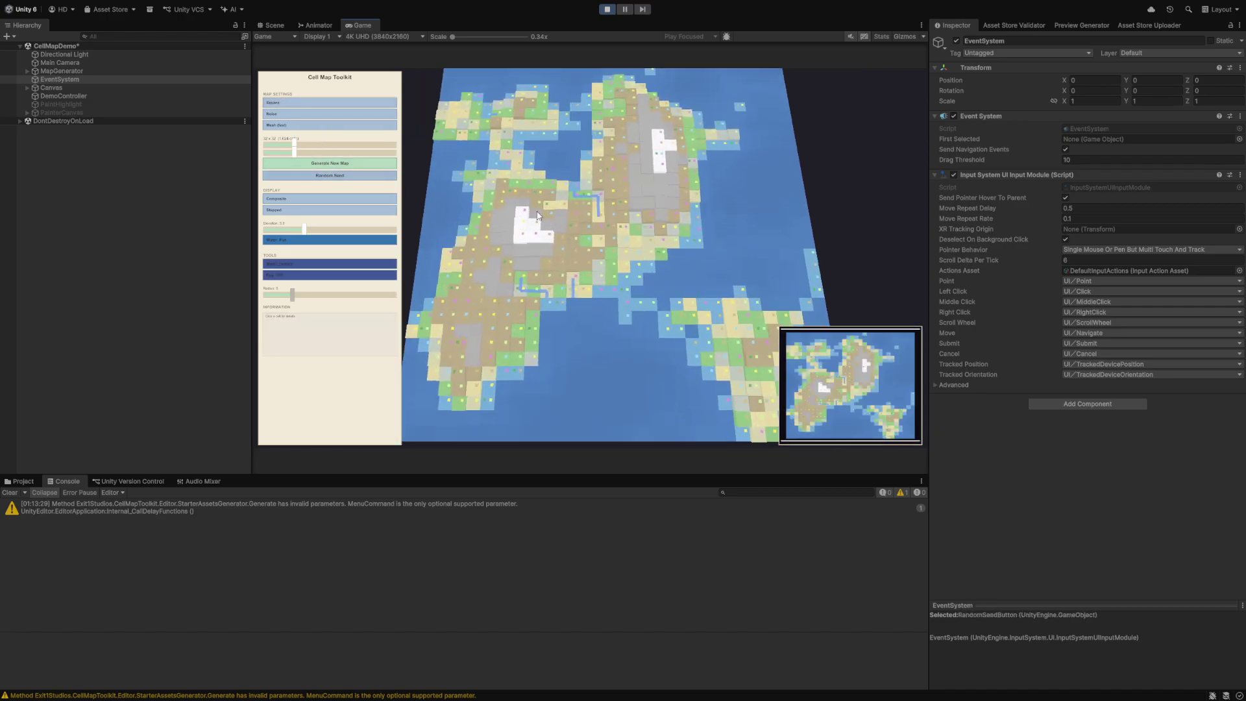
- Switch the grid type back to hexagonal and generate a new map
{"action": "left_click", "coordinate": [308, 103]}
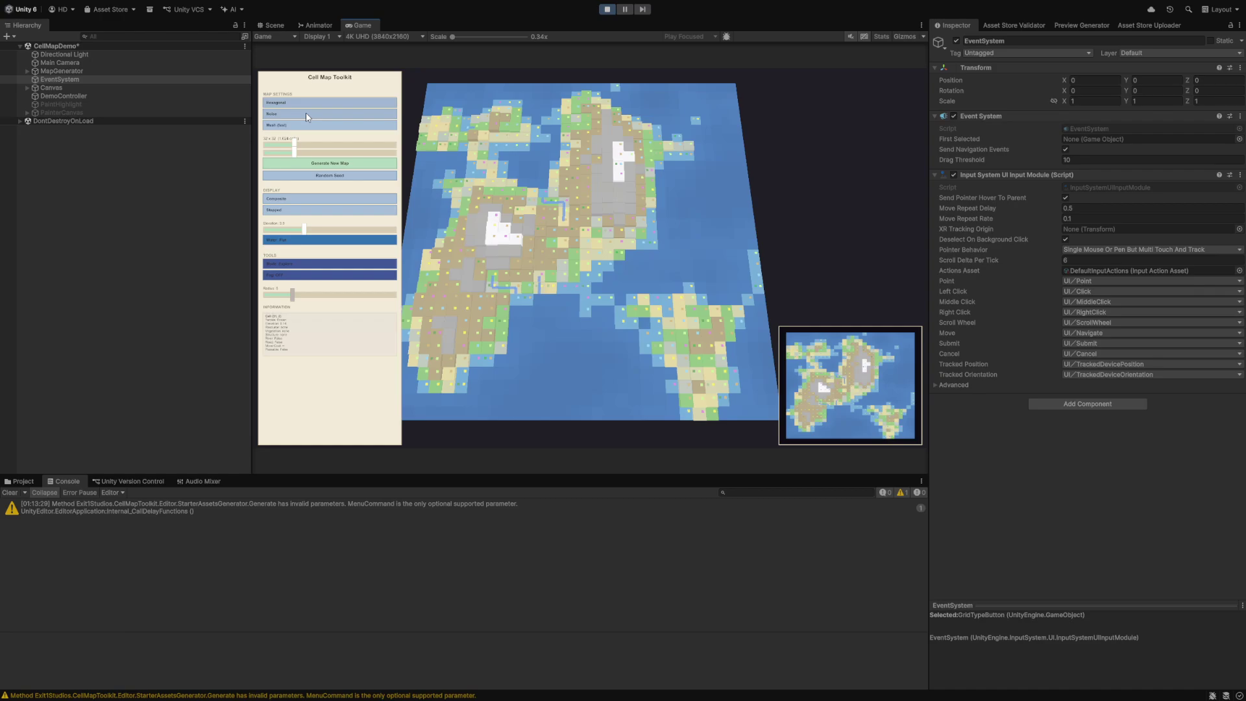
{"action": "left_click", "coordinate": [325, 165]}
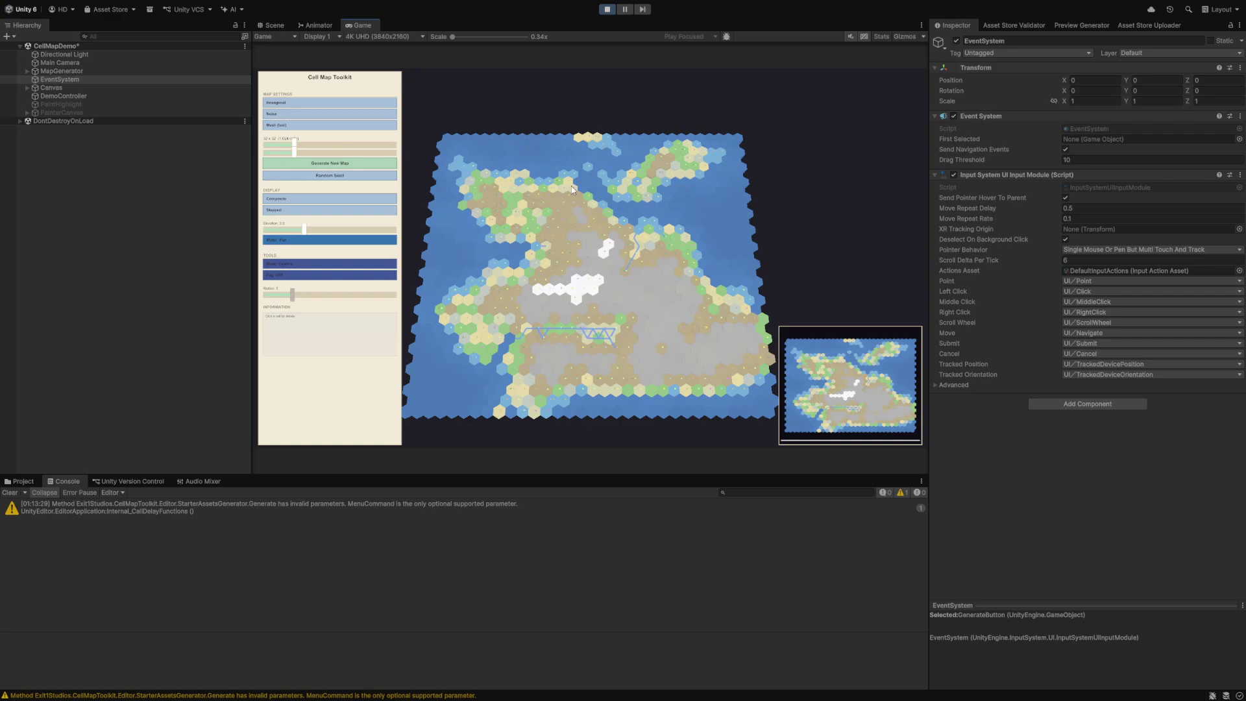
- Generate a new hexagonal map with the Voronoi generator and inspect its terrain
{"action": "left_click", "coordinate": [296, 117]}
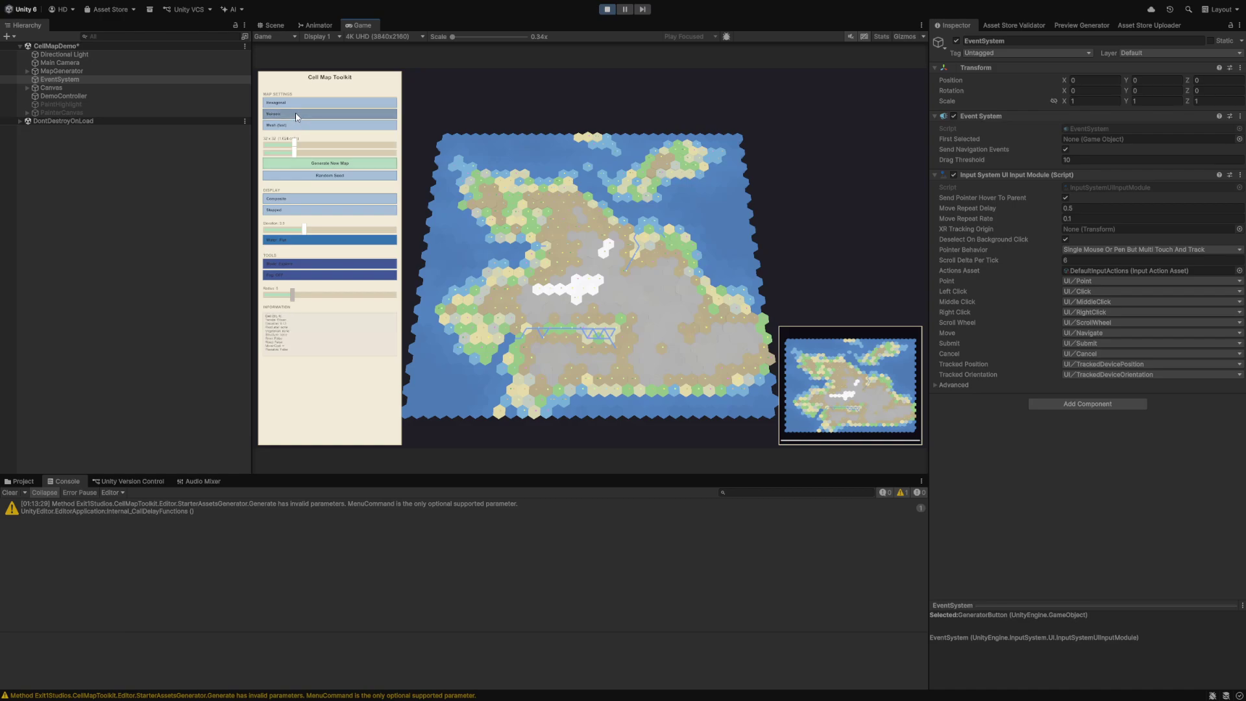
{"action": "left_click", "coordinate": [316, 162]}
{"action": "scroll", "coordinate": [566, 288], "scroll_direction": "up", "scroll_amount": 3}
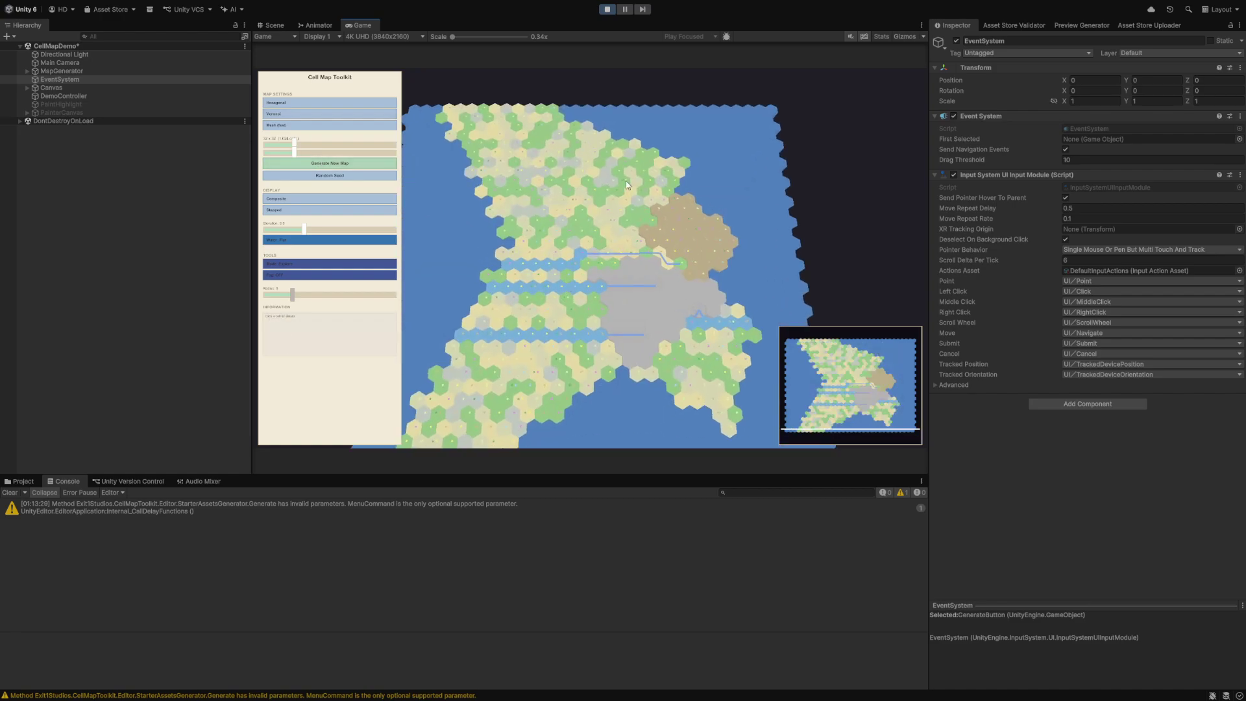
{"action": "key", "text": "s"}
{"action": "key", "text": "w"}
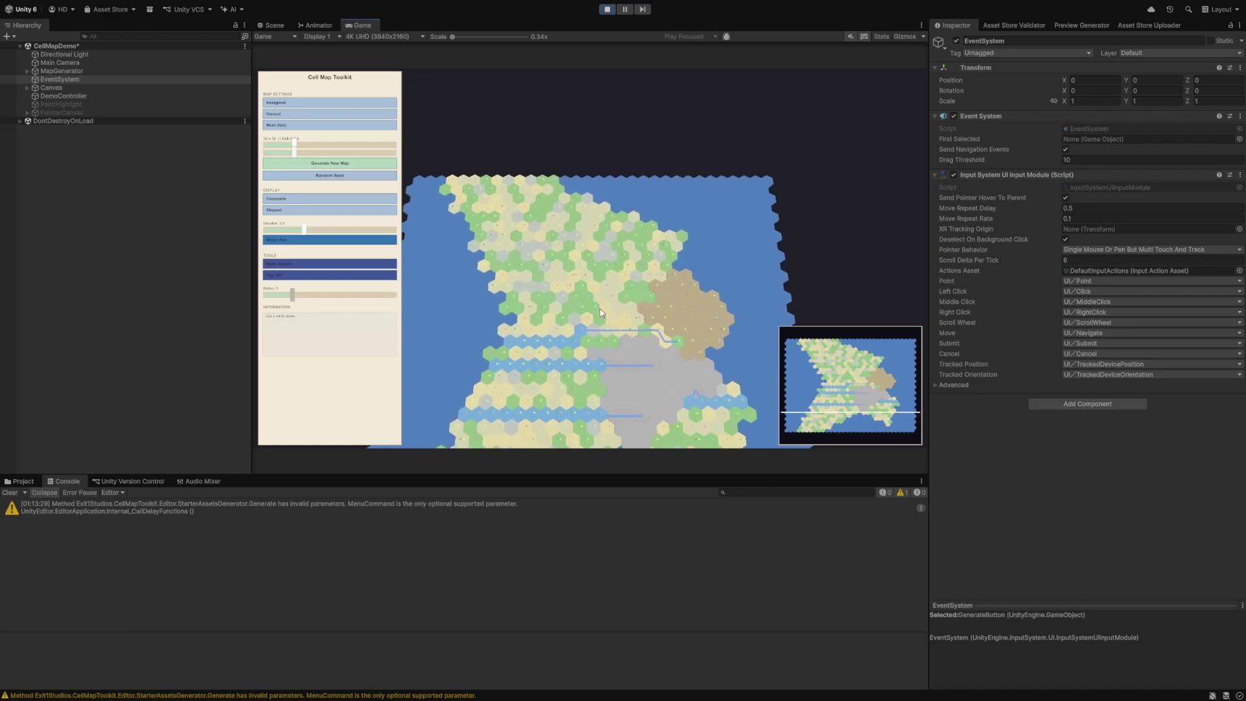
{"action": "key", "text": "s"}
{"action": "key", "text": "s"}
{"action": "key", "text": "w"}
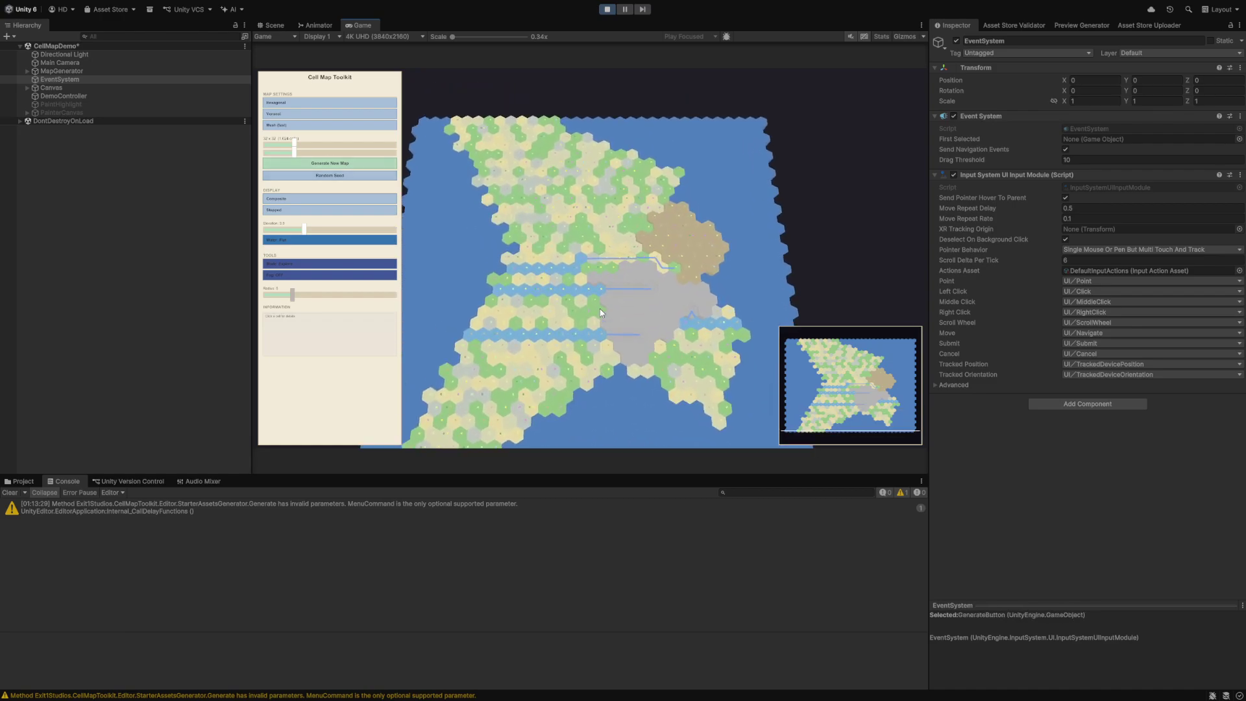
{"action": "key", "text": "w"}
{"action": "key", "text": "s"}
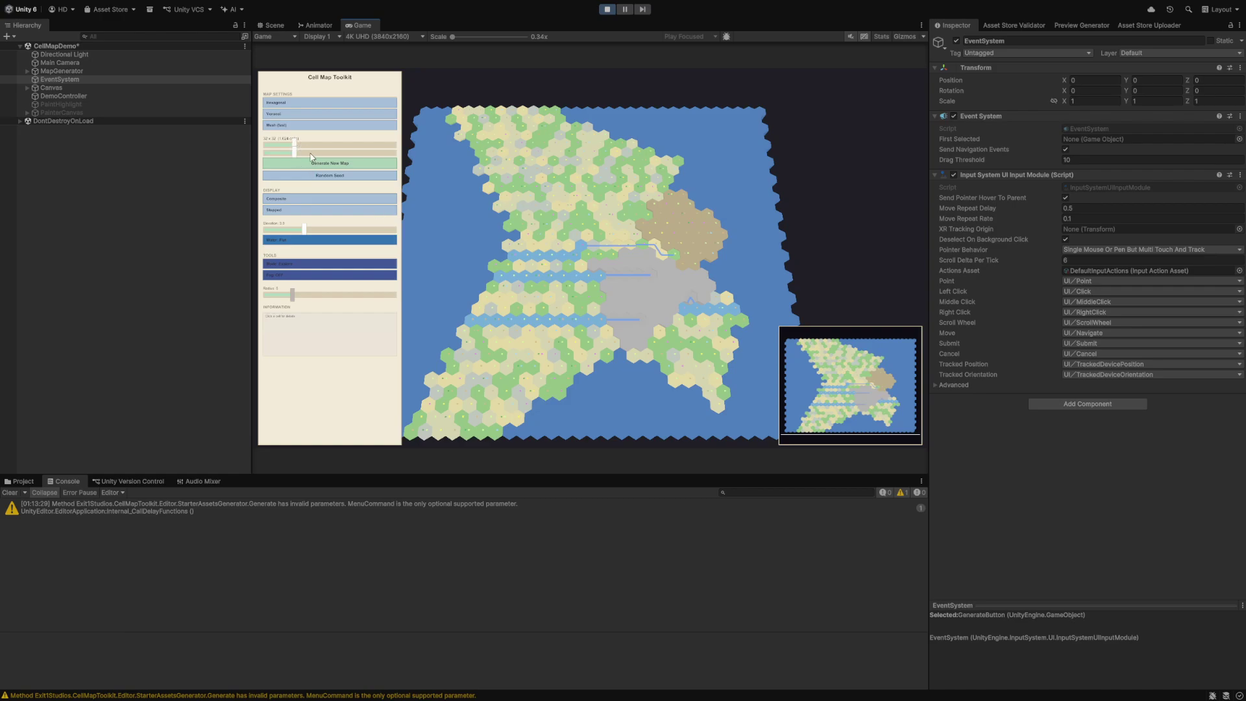
- Generate a new hexagonal map with the cellular automaton generator and inspect its landmasses
{"action": "left_click", "coordinate": [307, 116]}
{"action": "left_click", "coordinate": [330, 163]}
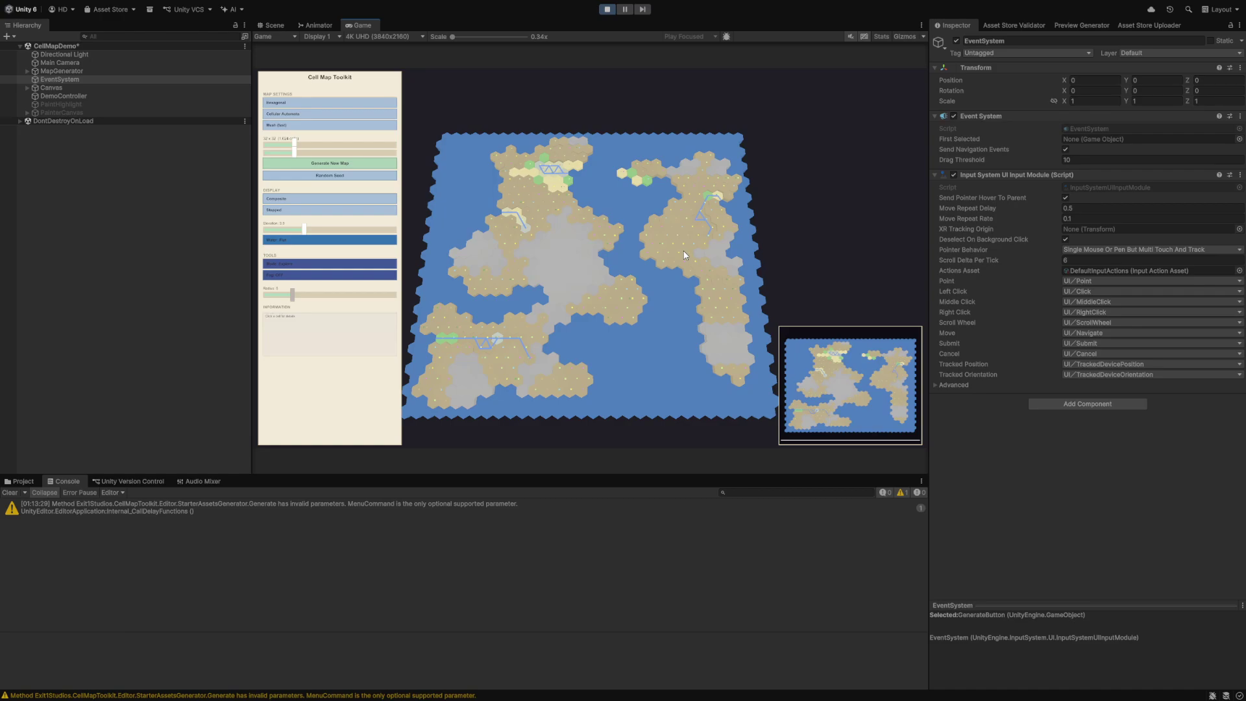
{"action": "scroll", "coordinate": [675, 260], "scroll_direction": "up", "scroll_amount": 1}
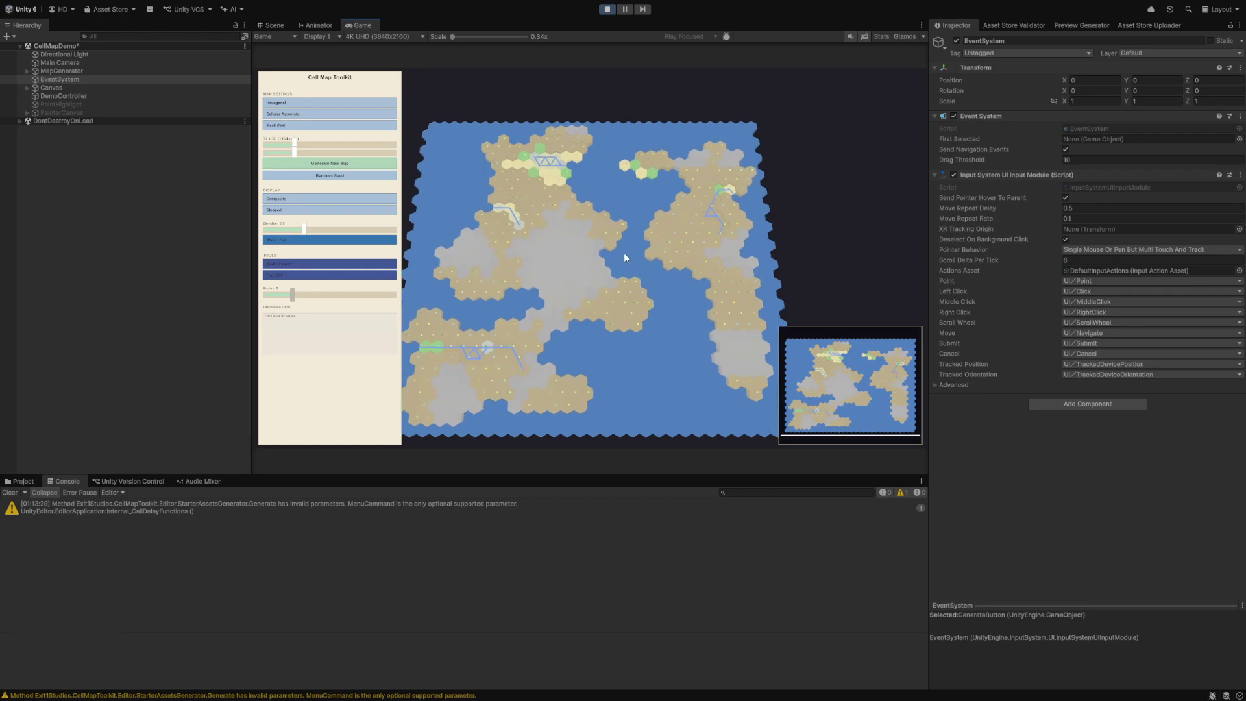
{"action": "key", "text": "a"}
{"action": "scroll", "coordinate": [624, 253], "scroll_direction": "up", "scroll_amount": 2}
{"action": "key", "text": "d"}
{"action": "key", "text": "a"}
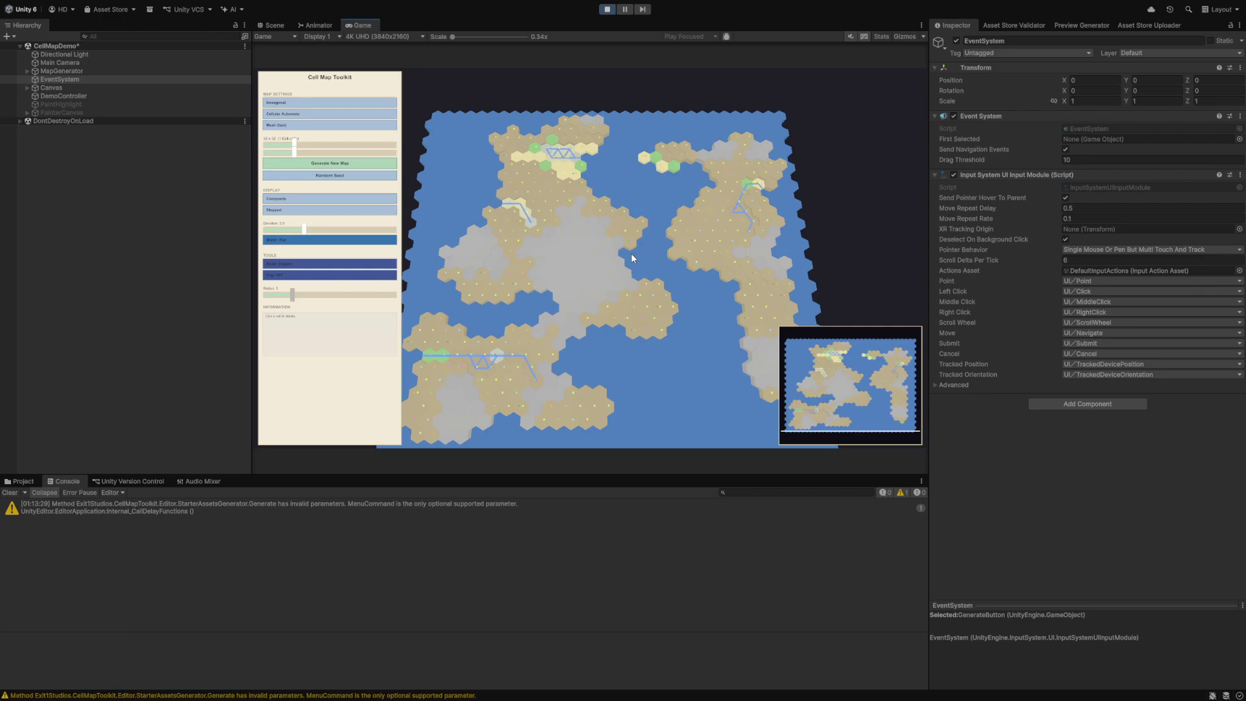
{"action": "key", "text": "s"}
{"action": "key", "text": "w"}
- Switch the generator back to Noise and generate a new hexagonal map
{"action": "left_click", "coordinate": [287, 115]}
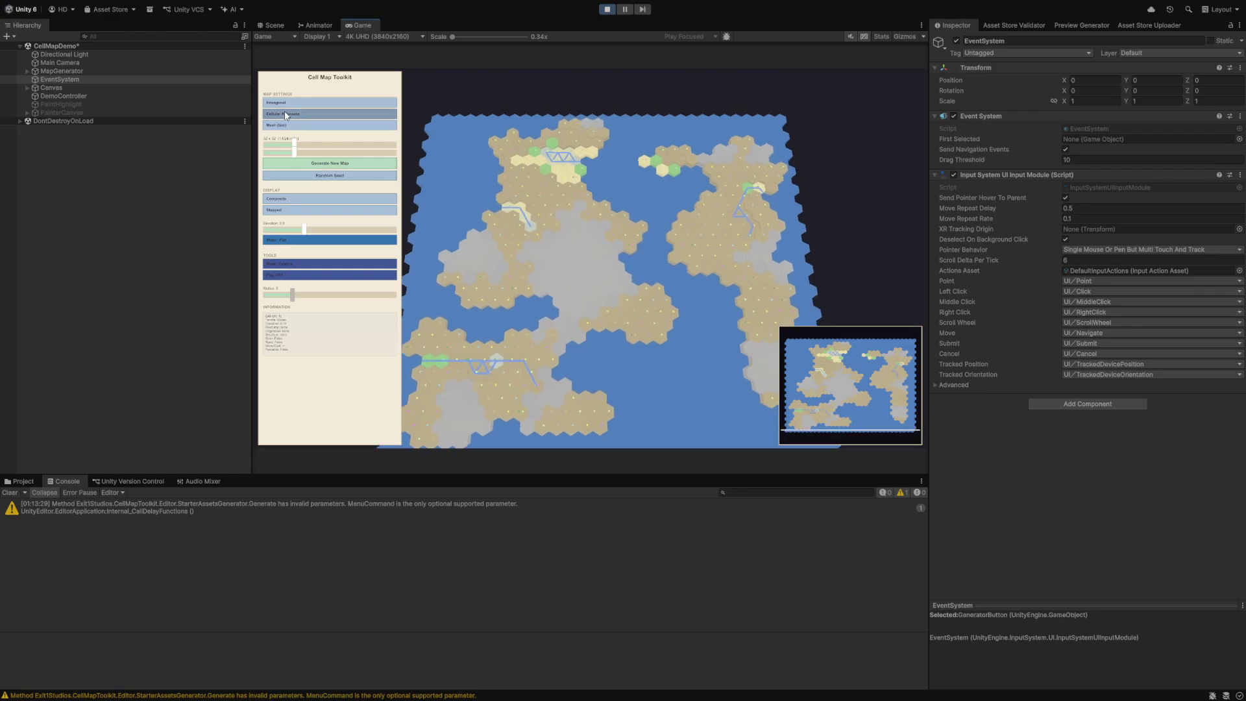
{"action": "left_click", "coordinate": [319, 161]}
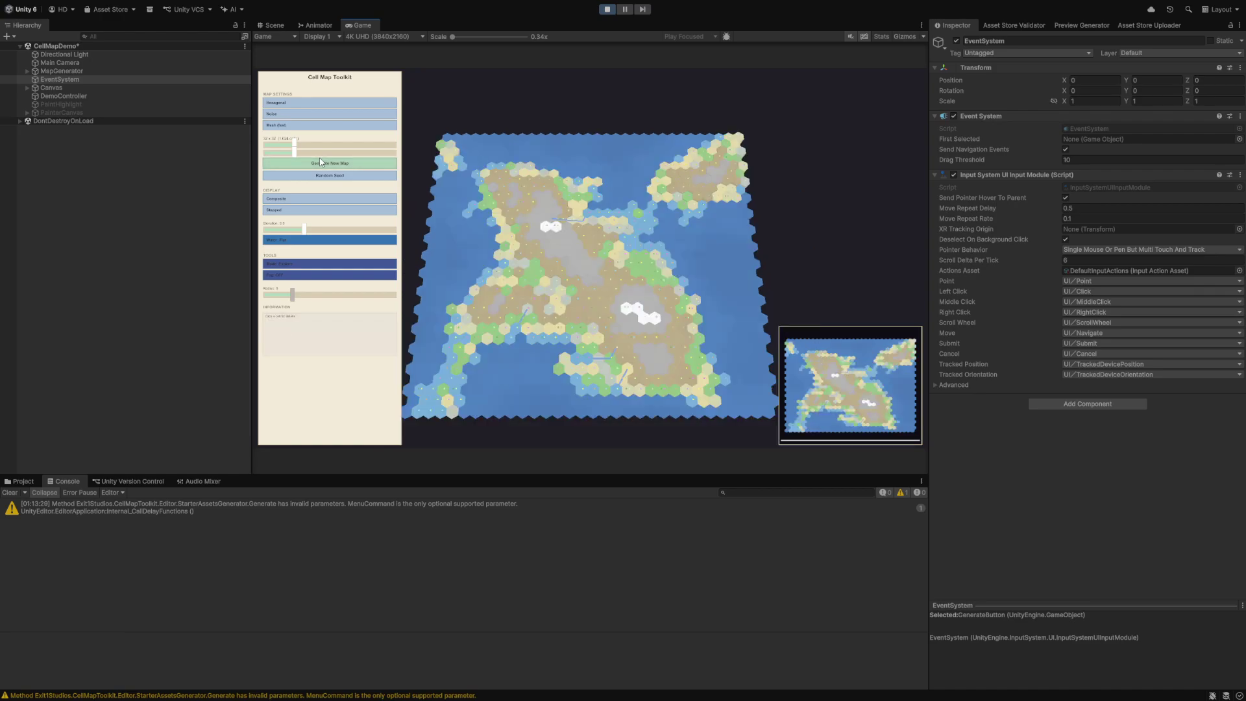
- Examine the islands, coastlines and mountains of the noise-generated map at different camera distances and positions
{"action": "scroll", "coordinate": [558, 243], "scroll_direction": "up", "scroll_amount": 2}
{"action": "key", "text": "a"}
{"action": "key", "text": "s"}
{"action": "key", "text": "d"}
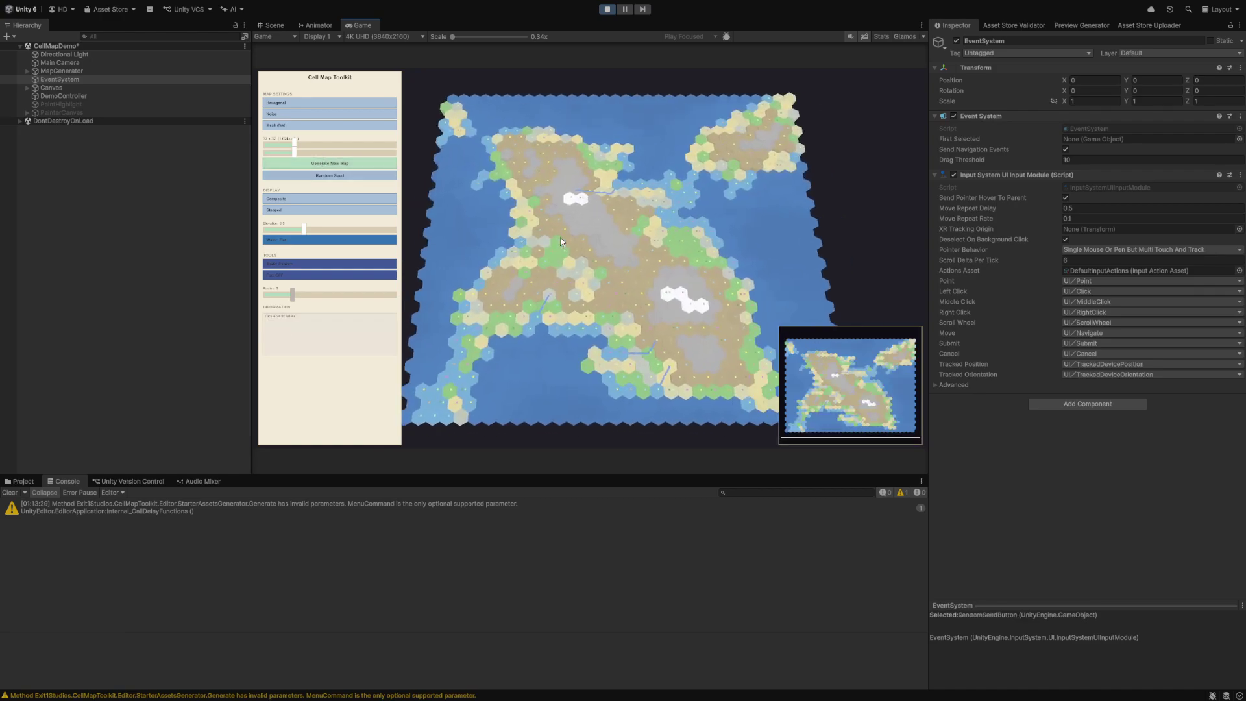
{"action": "key", "text": "a"}
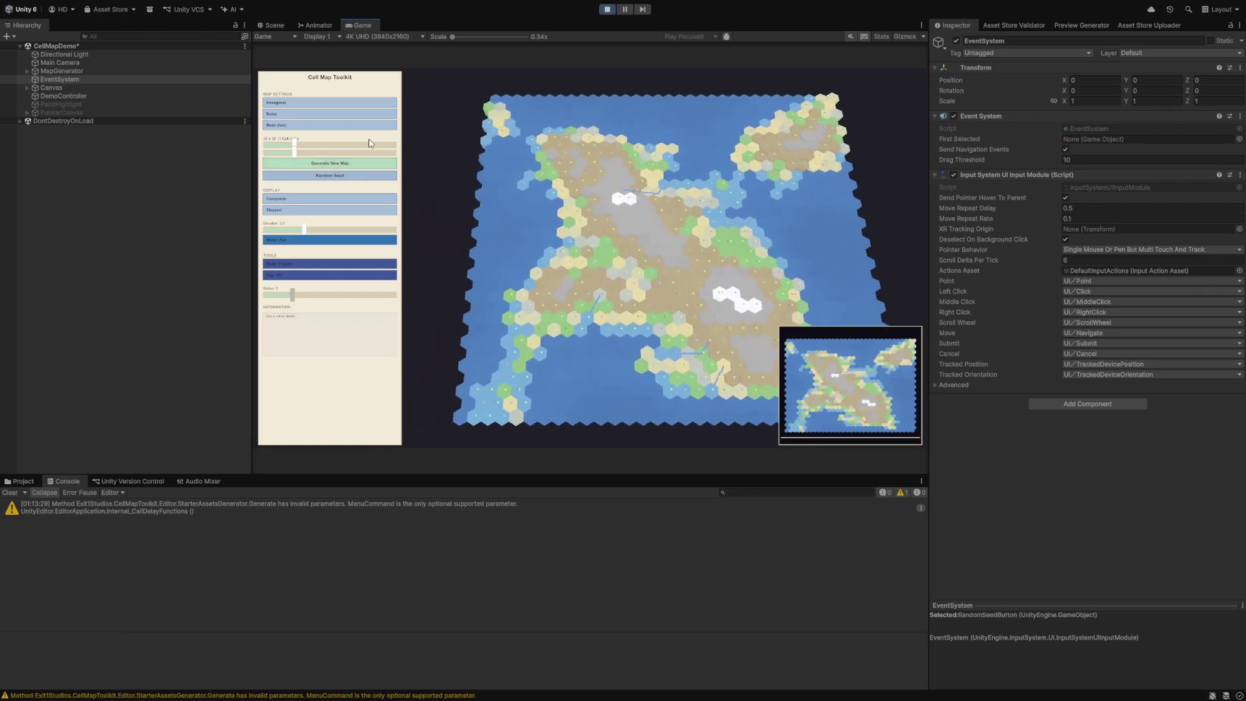
{"action": "key", "text": "d"}
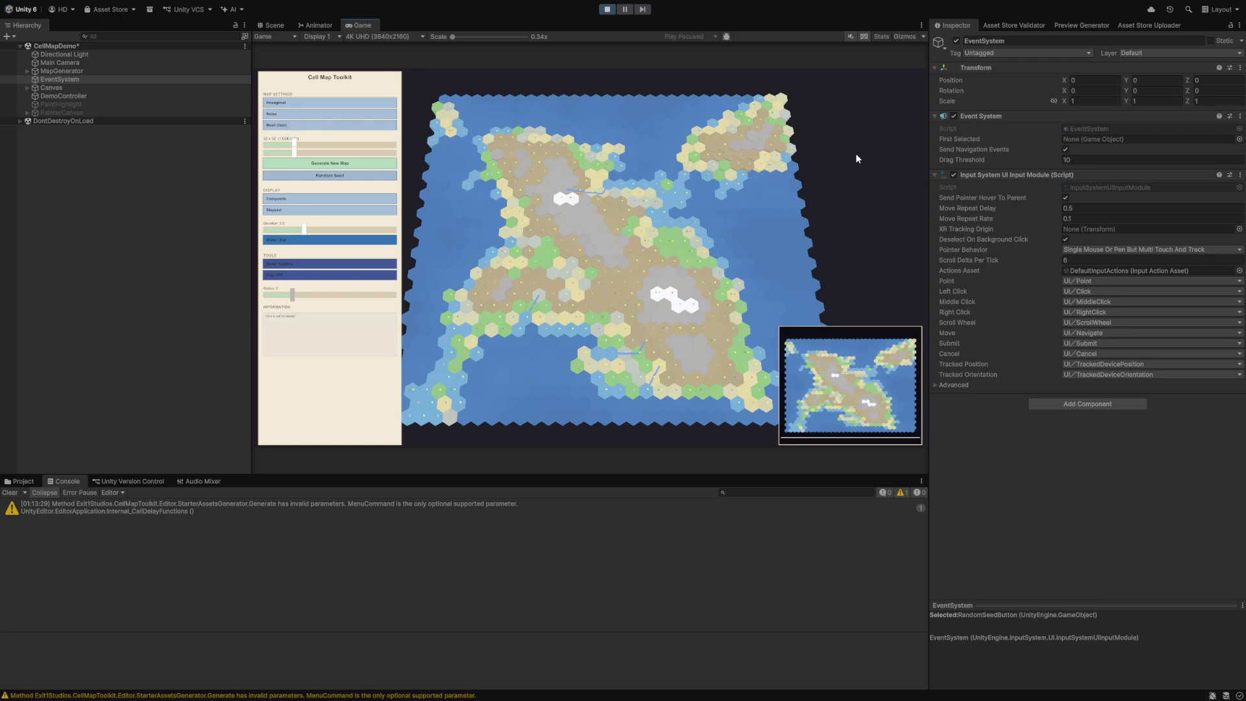
{"action": "key", "text": "a"}
{"action": "scroll", "coordinate": [851, 160], "scroll_direction": "up", "scroll_amount": 2}
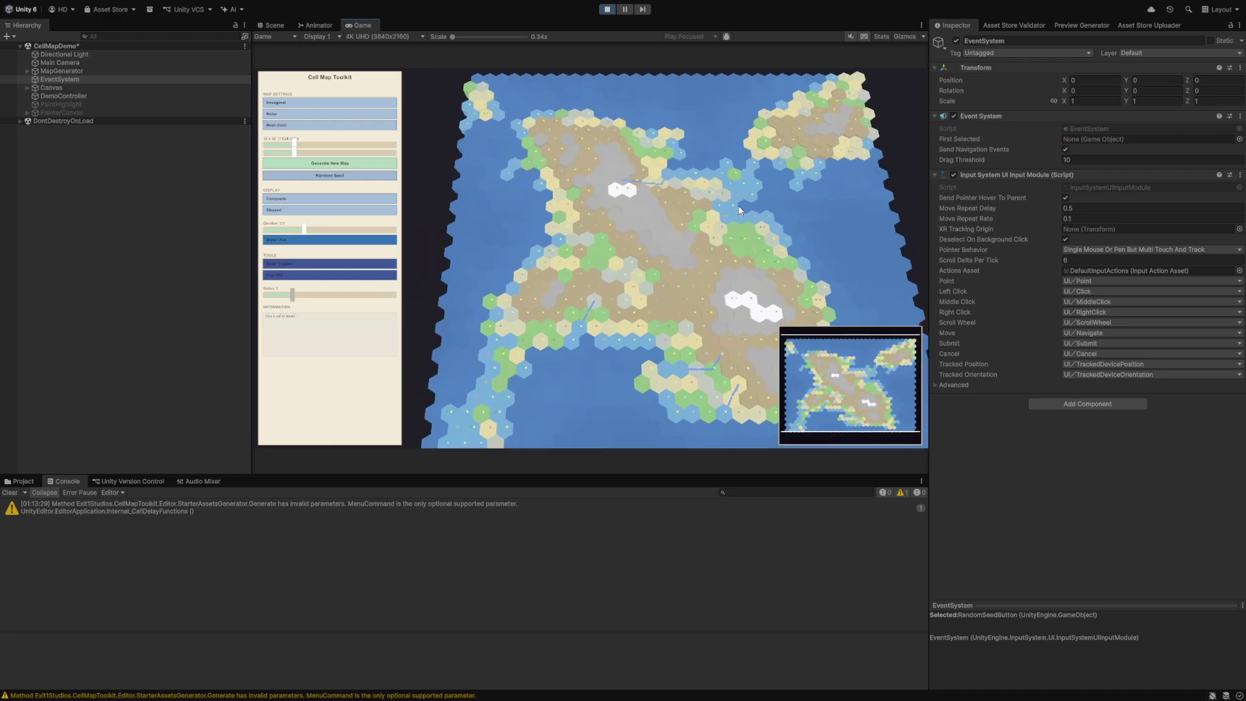
{"action": "scroll", "coordinate": [724, 227], "scroll_direction": "down", "scroll_amount": 1}
{"action": "key", "text": "d"}
{"action": "key", "text": "a"}
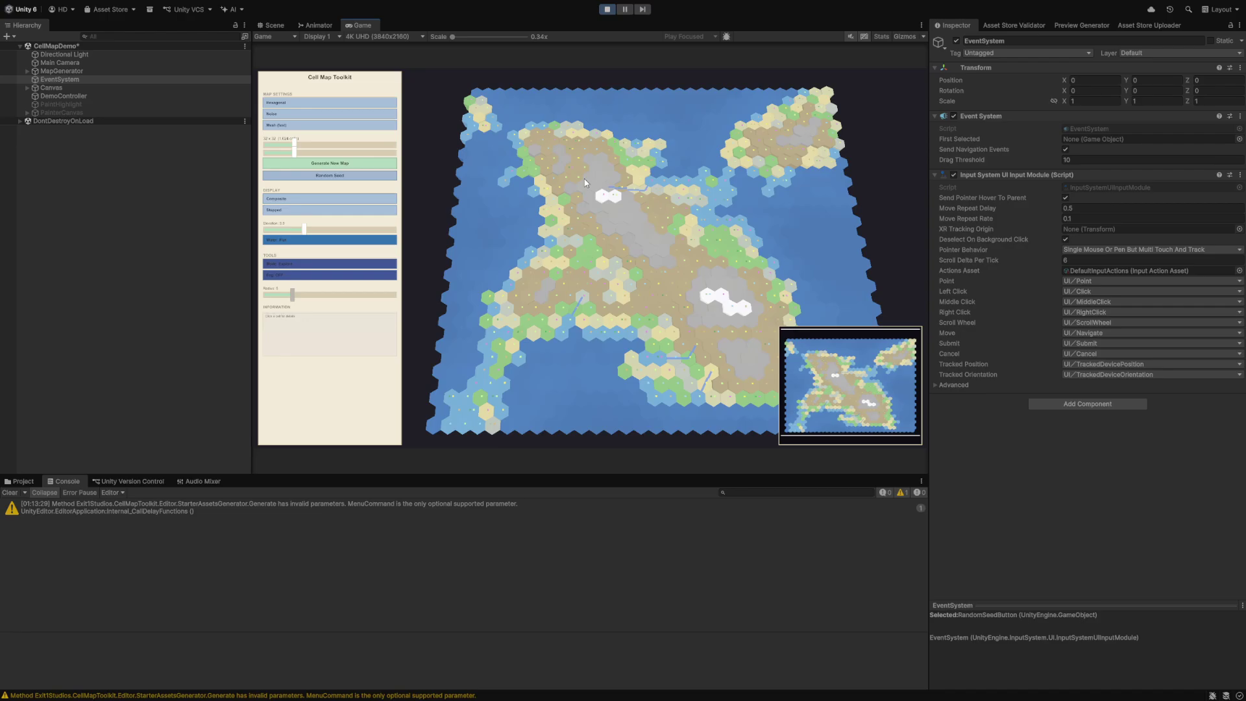
- Switch the renderer to GameObjects, generate a new hexagonal map and inspect its cells, rivers and terrain
{"action": "left_click", "coordinate": [291, 123]}
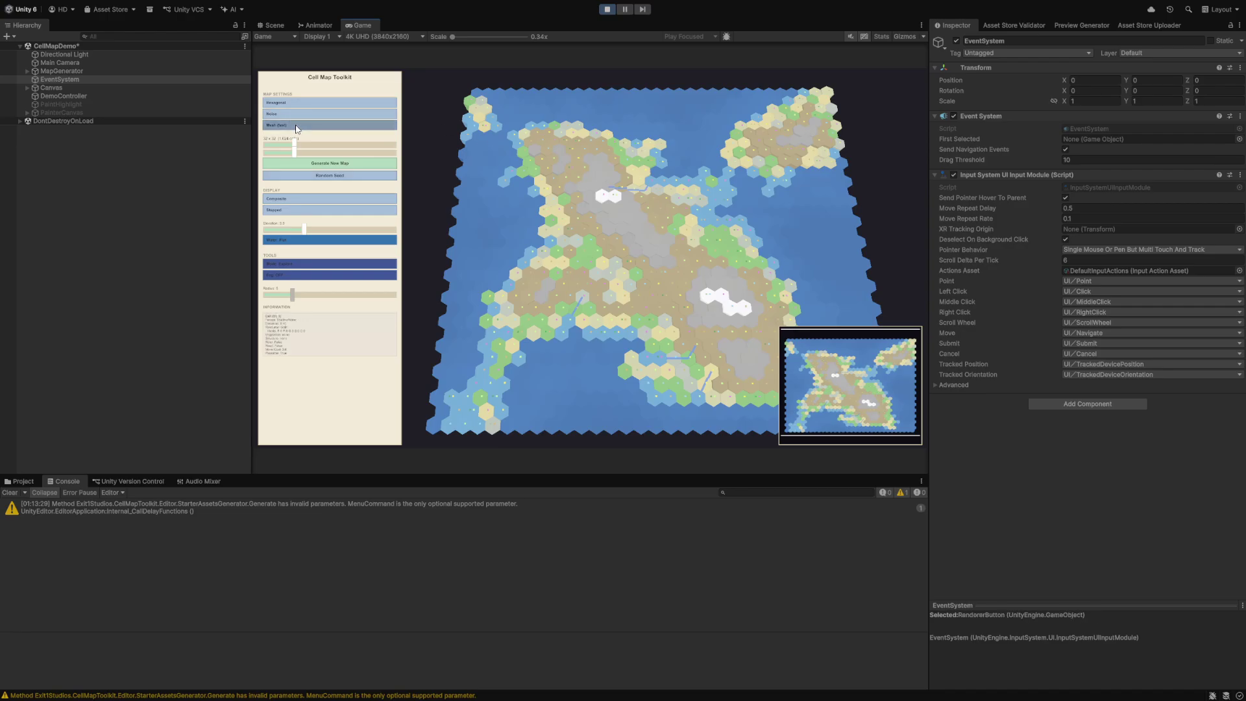
{"action": "left_click", "coordinate": [318, 162]}
{"action": "scroll", "coordinate": [584, 238], "scroll_direction": "up", "scroll_amount": 5}
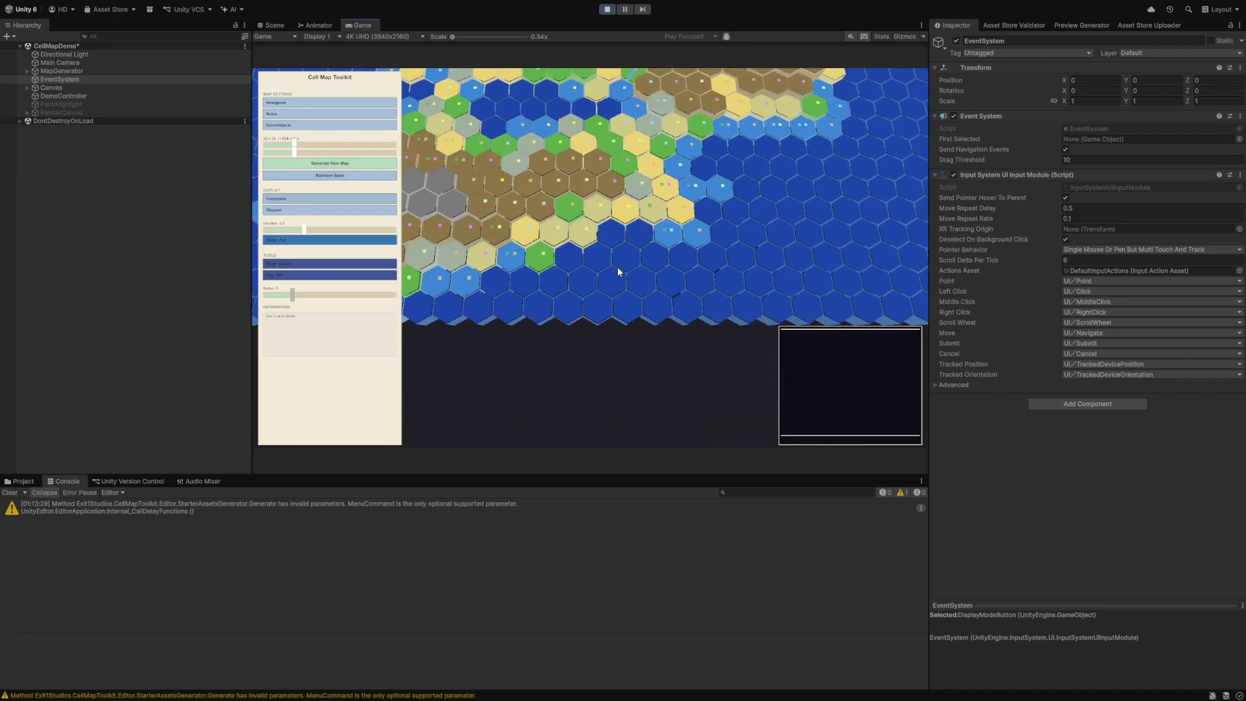
{"action": "left_click", "coordinate": [599, 251]}
{"action": "key", "text": "w"}
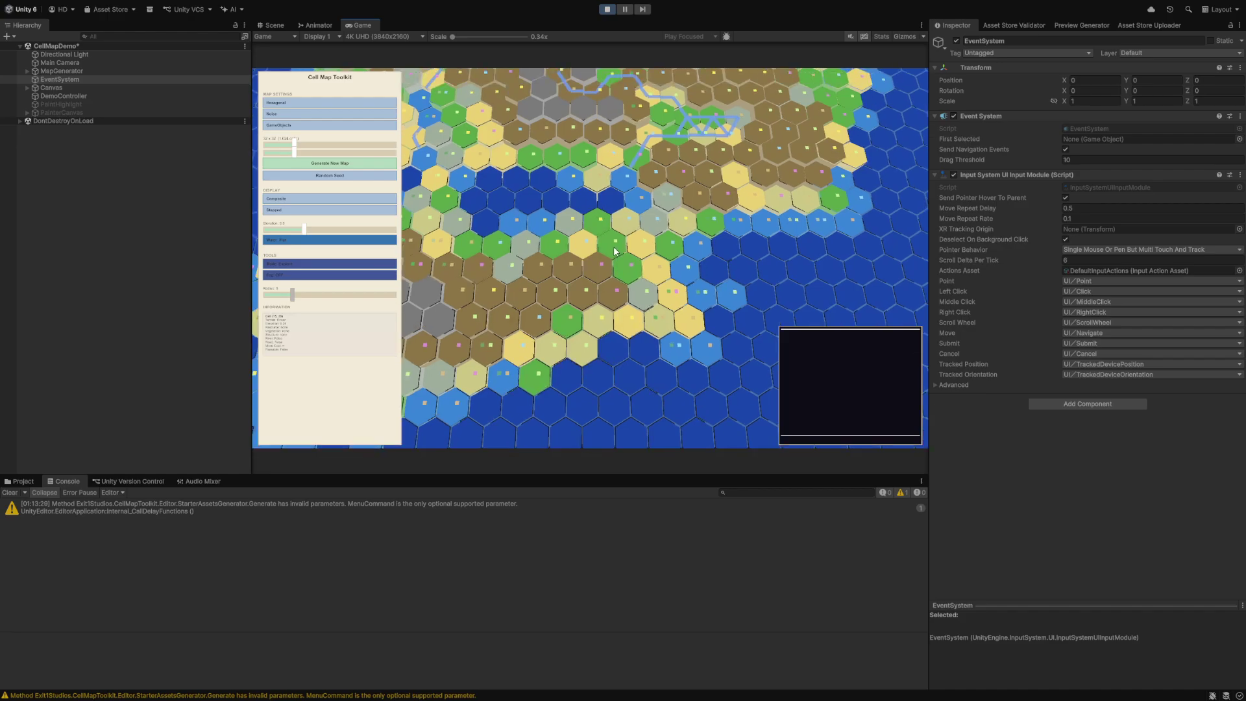
{"action": "key", "text": "w"}
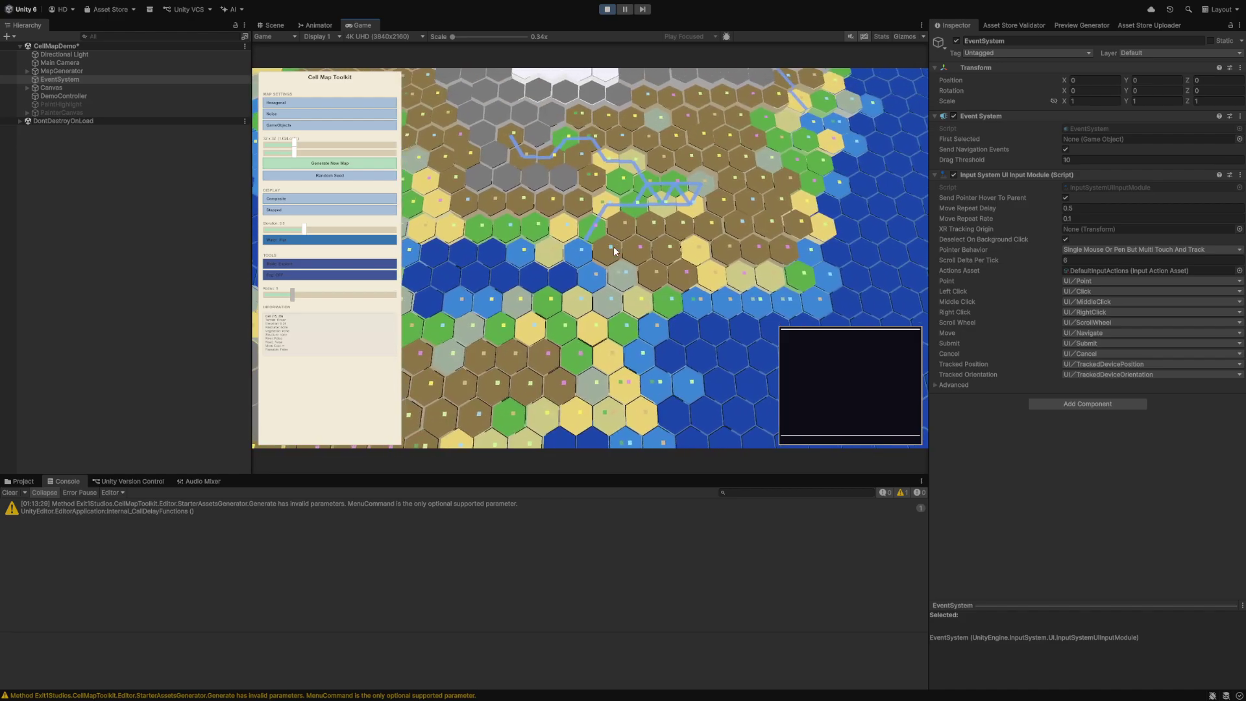
{"action": "scroll", "coordinate": [615, 252], "scroll_direction": "down", "scroll_amount": 5}
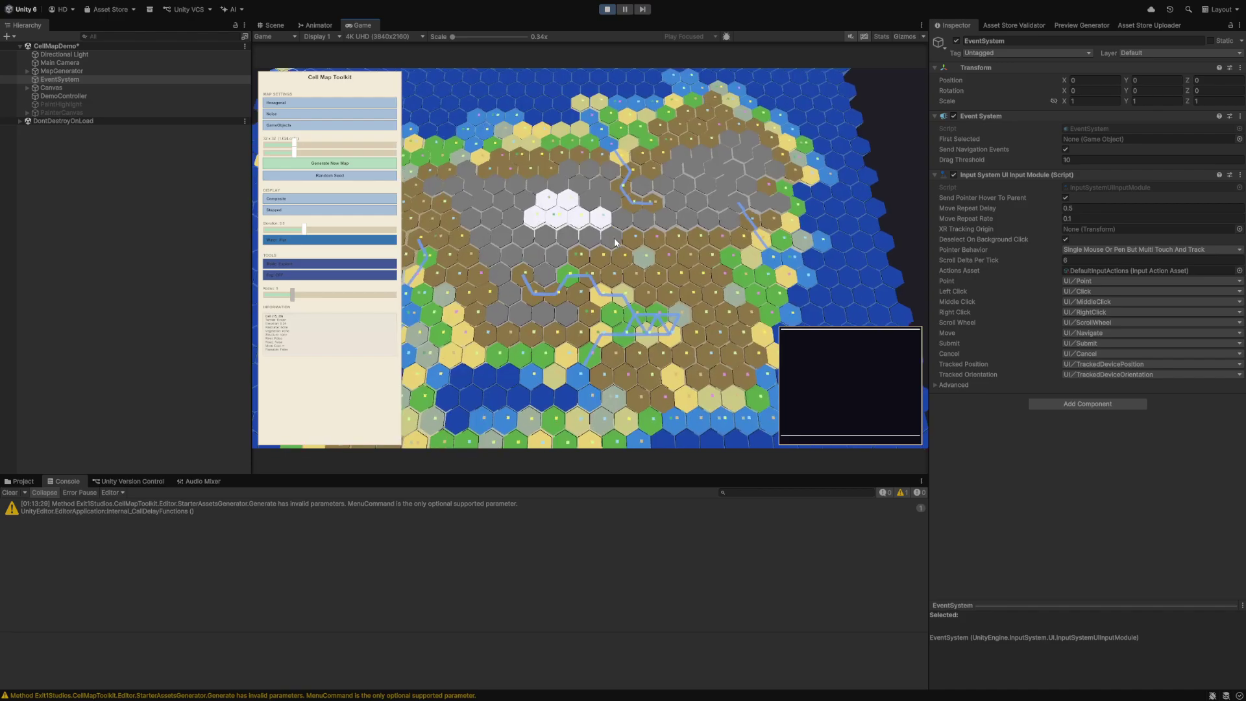
{"action": "scroll", "coordinate": [615, 242], "scroll_direction": "up", "scroll_amount": 3}
{"action": "scroll", "coordinate": [615, 242], "scroll_direction": "down", "scroll_amount": 5}
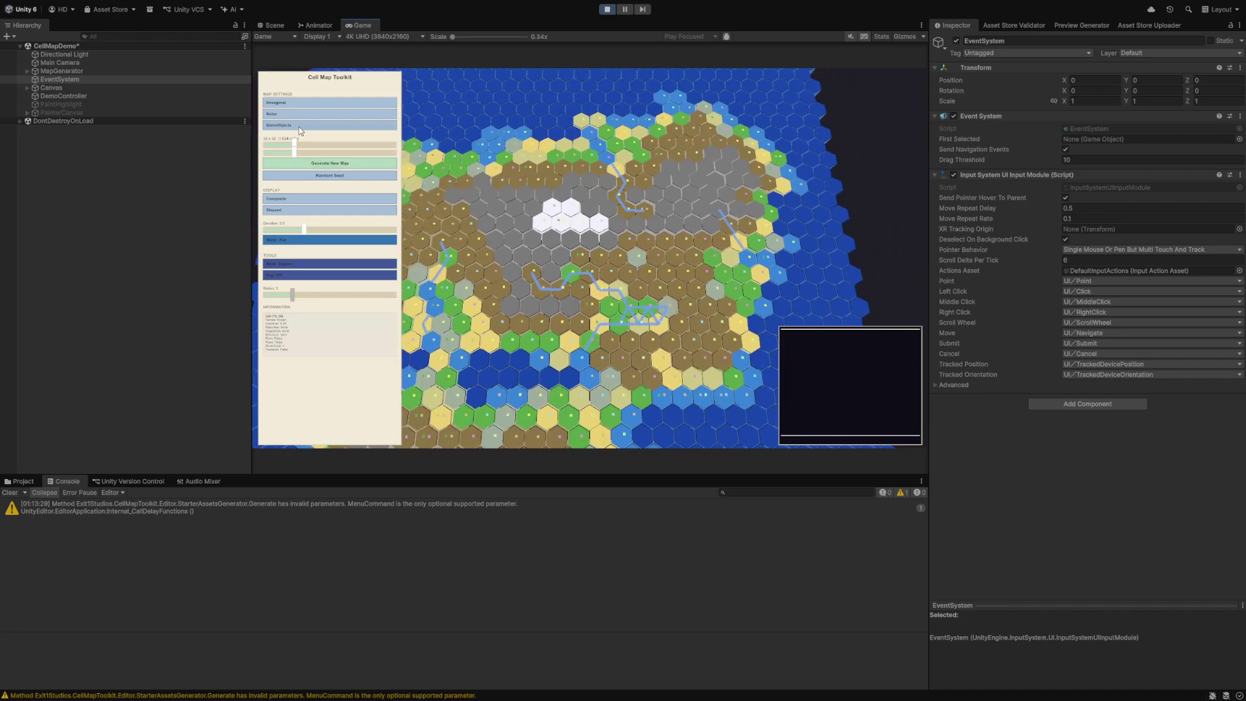
- Switch the renderer back to Mesh, greatly increase the map width and generate a wide hexagonal map
{"action": "left_click", "coordinate": [298, 127]}
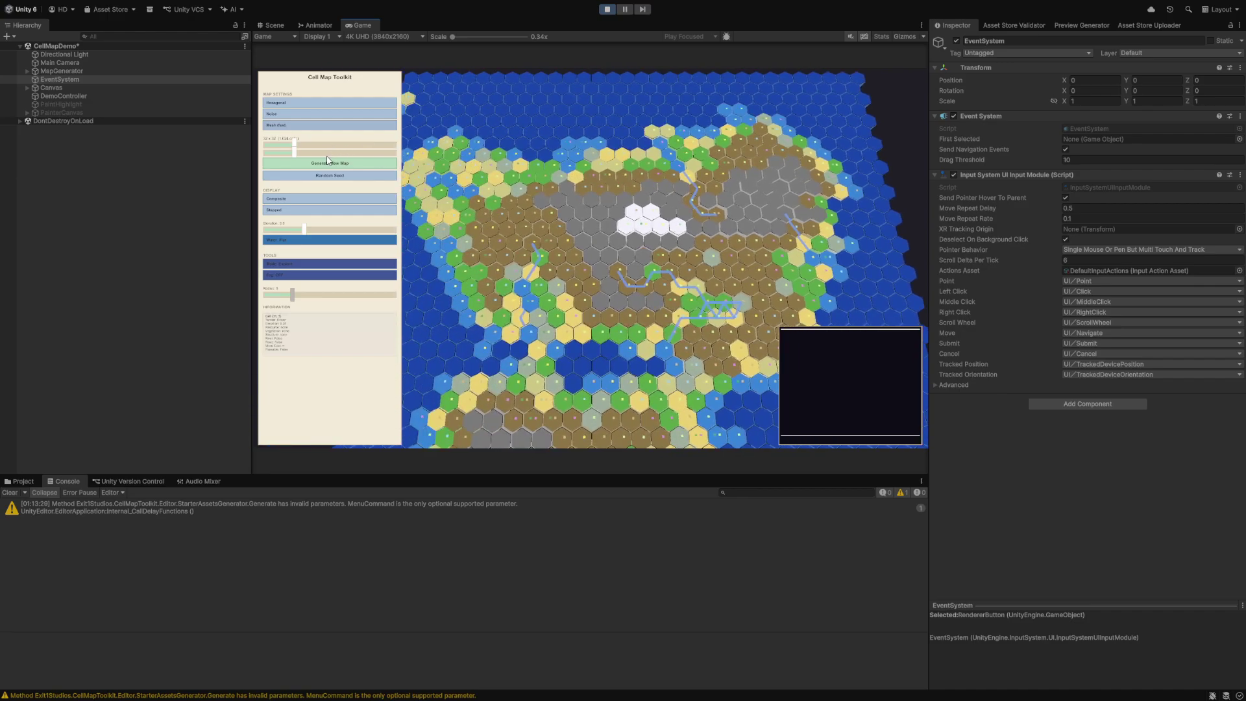
{"action": "left_click_drag", "start_coordinate": [295, 150], "coordinate": [355, 146]}
{"action": "left_click", "coordinate": [354, 163]}
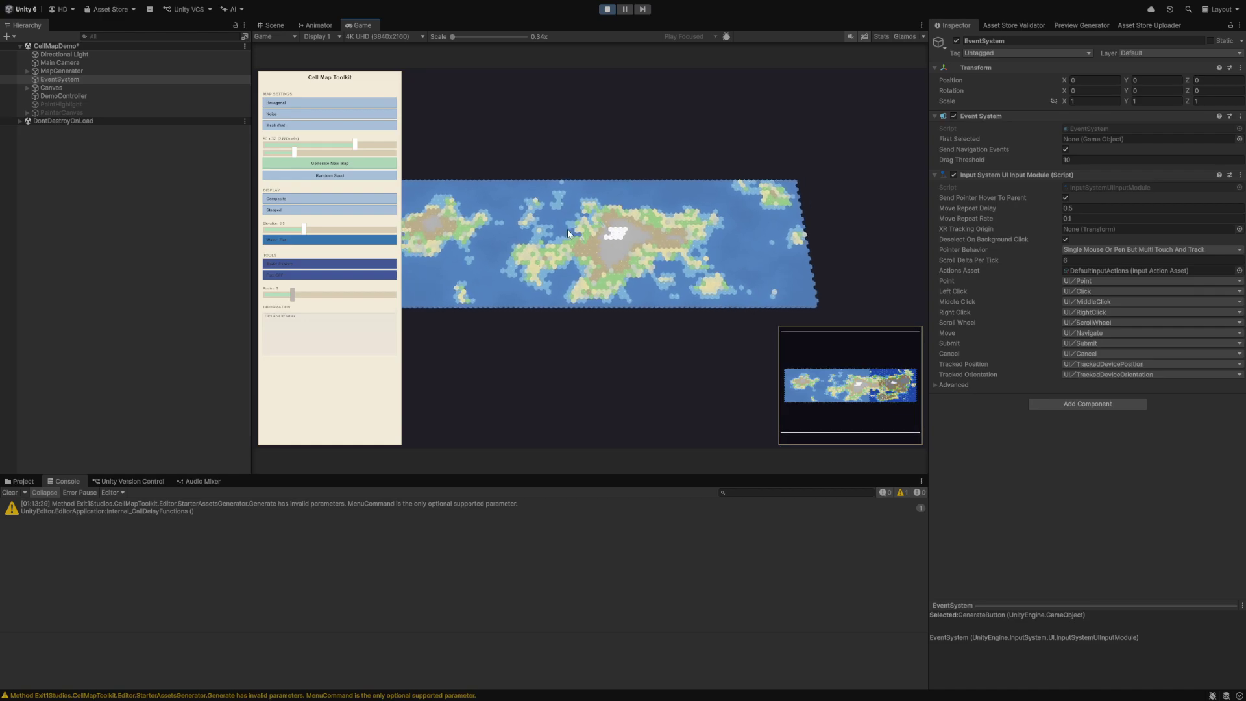
- Generate a much narrower map, and restore the map width to 32 with a fresh generation
{"action": "left_click_drag", "start_coordinate": [354, 145], "coordinate": [272, 148]}
{"action": "left_click", "coordinate": [331, 163]}
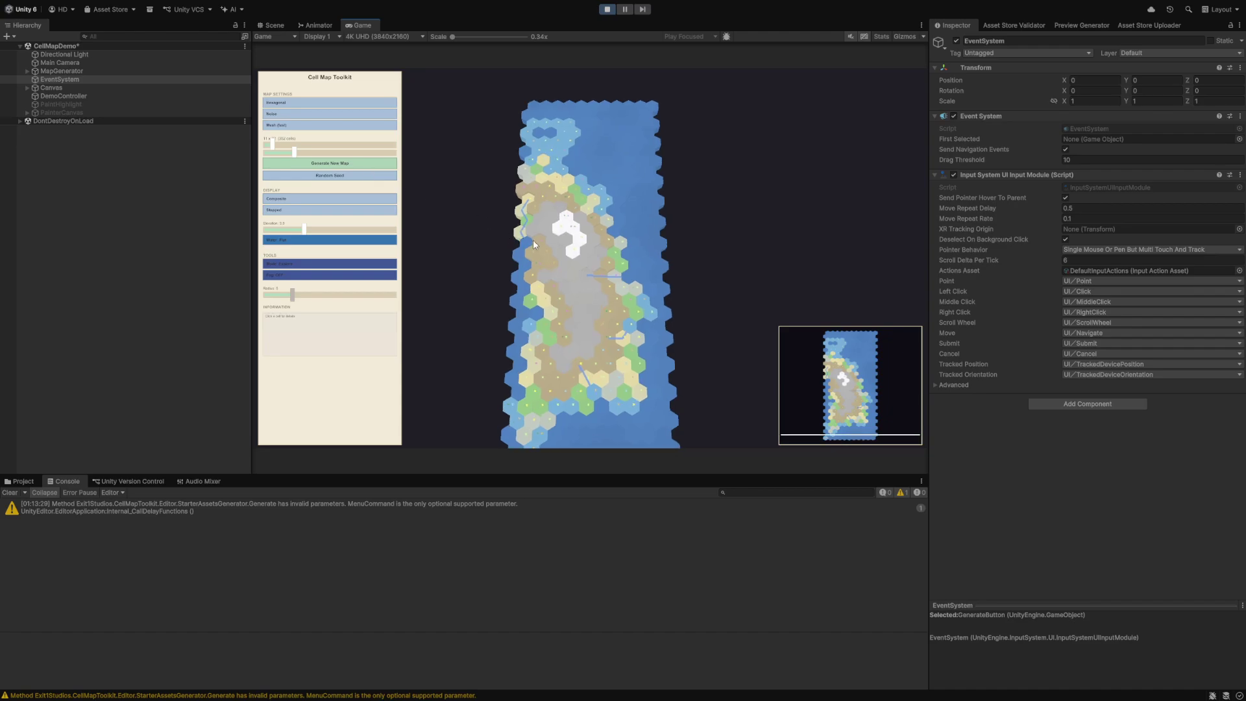
{"action": "left_click", "coordinate": [272, 147]}
{"action": "left_click_drag", "start_coordinate": [287, 145], "coordinate": [295, 149]}
{"action": "left_click", "coordinate": [355, 163]}
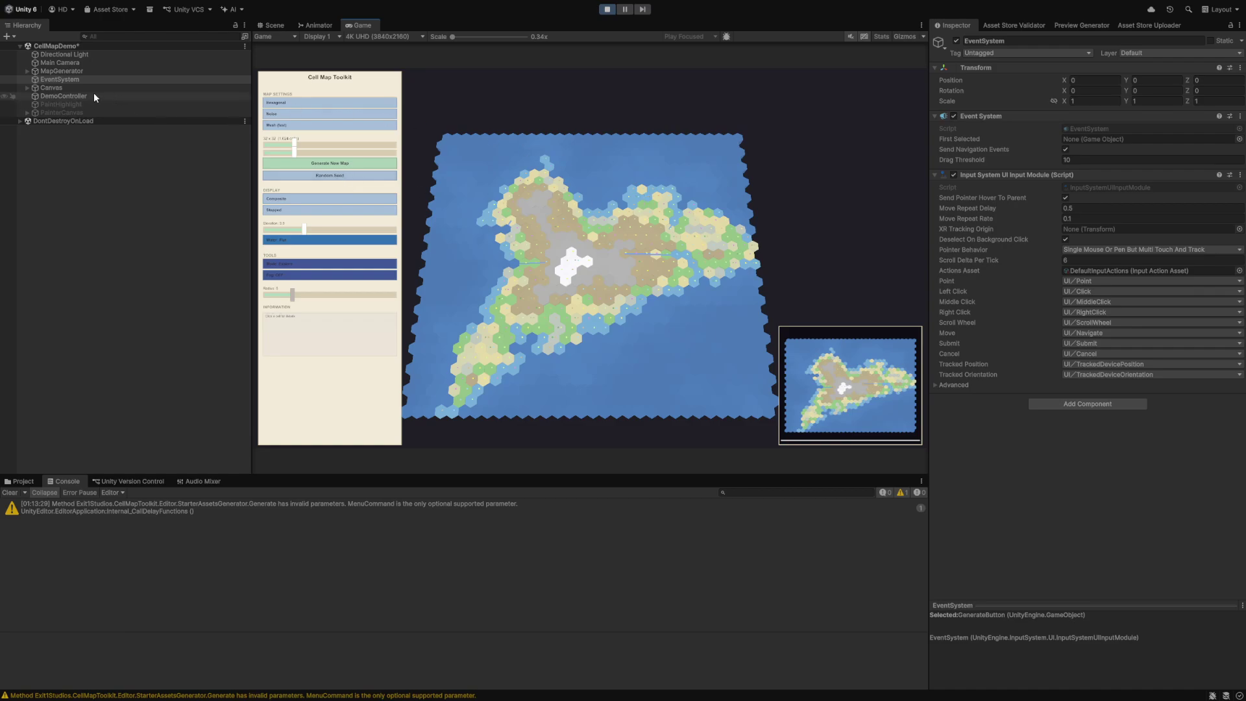
- Set the MapGenerator's seed to 500000 and generate the map from that fixed seed
{"action": "left_click", "coordinate": [78, 69]}
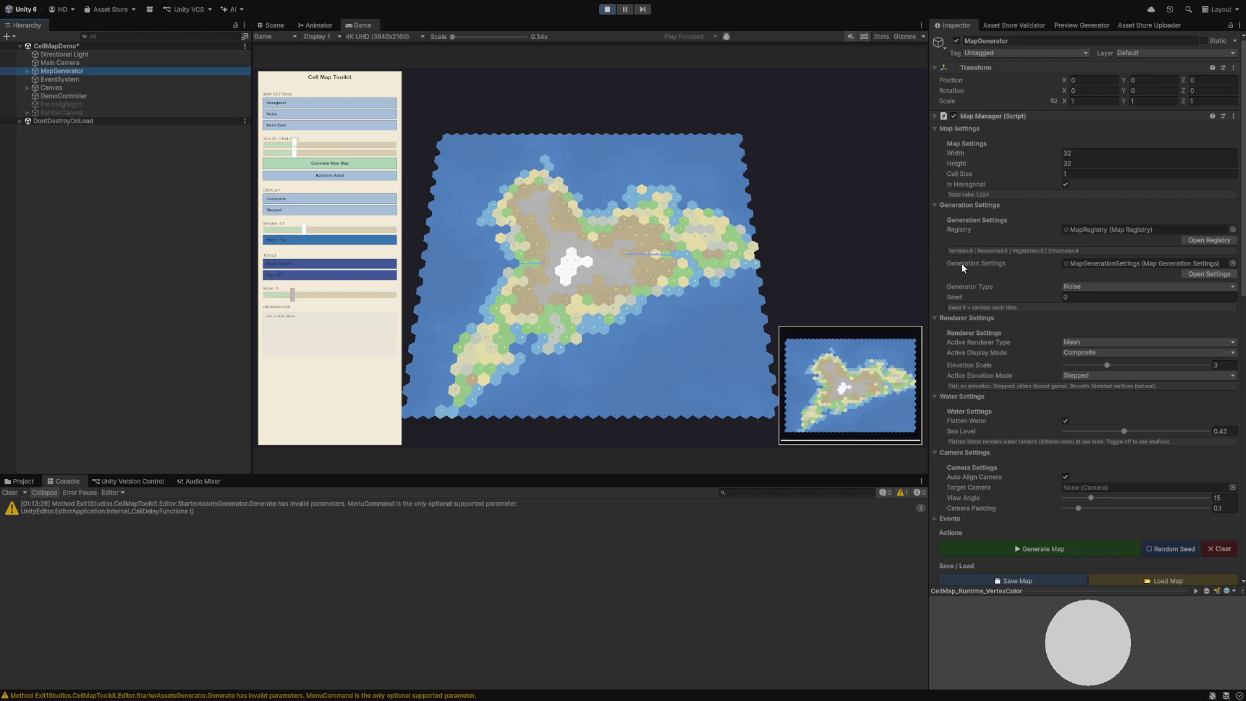
{"action": "left_click", "coordinate": [1073, 298]}
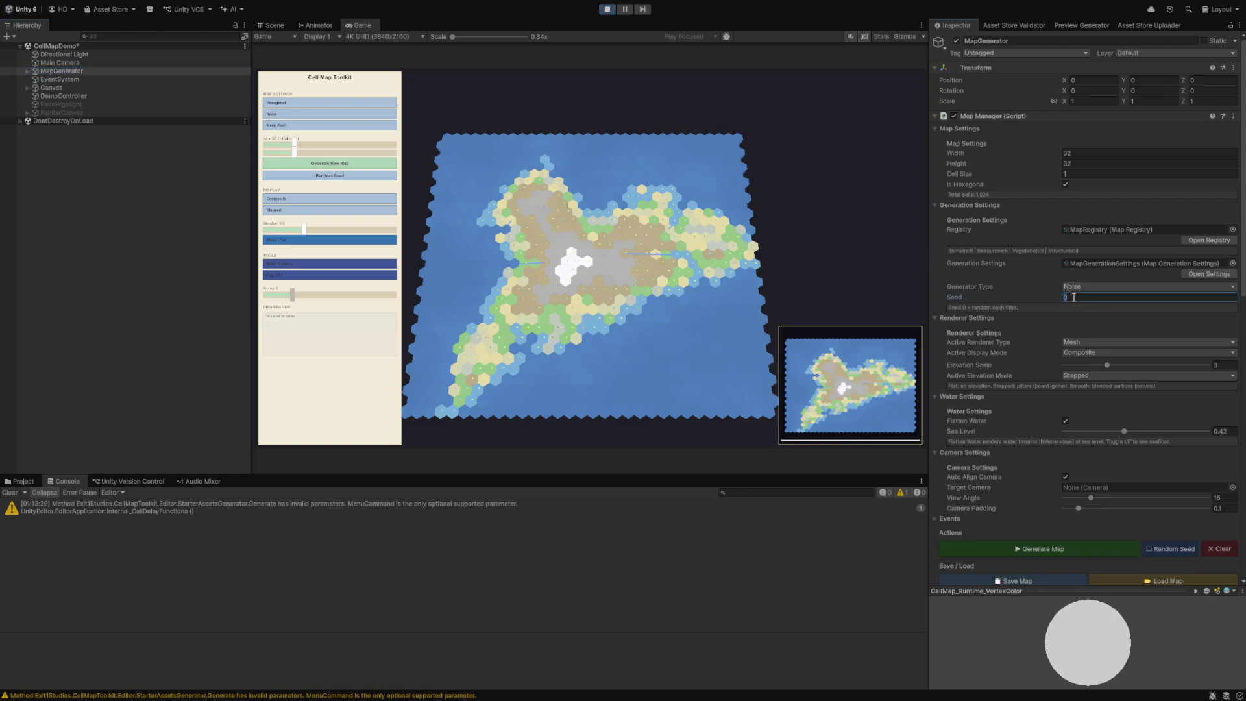
{"action": "type", "text": "5"}
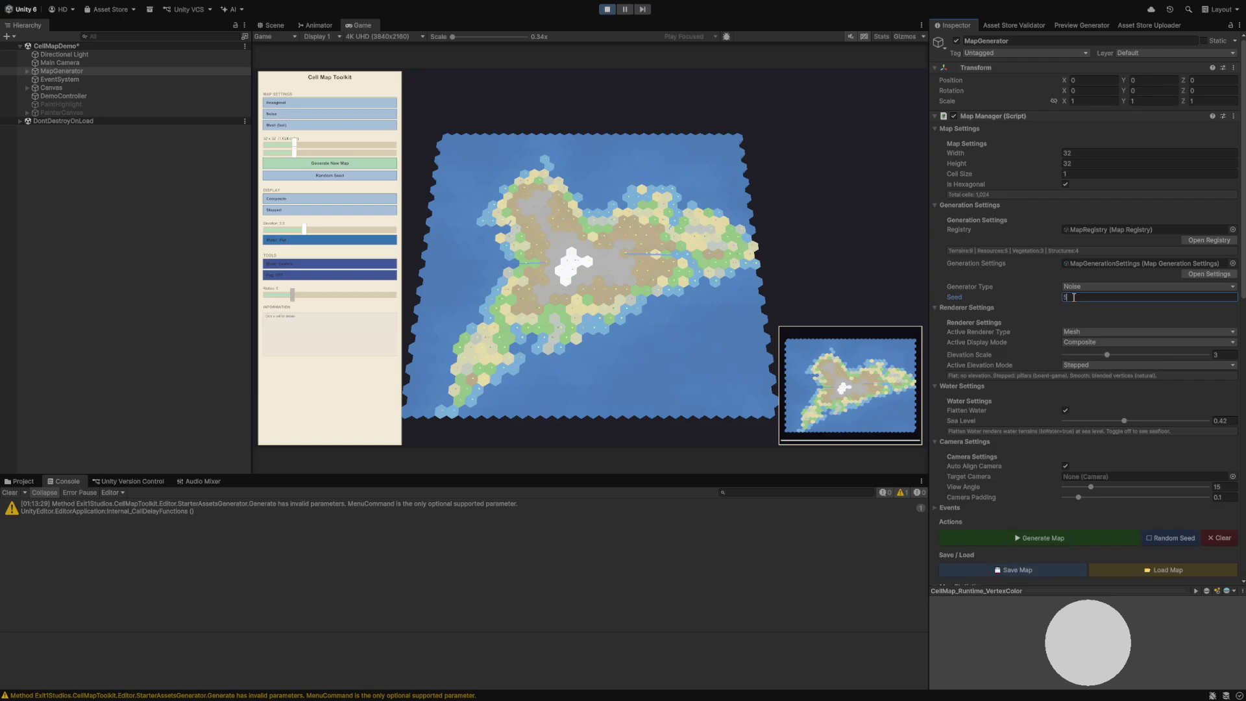
{"action": "type", "text": "00000"}
{"action": "left_click", "coordinate": [1084, 543]}
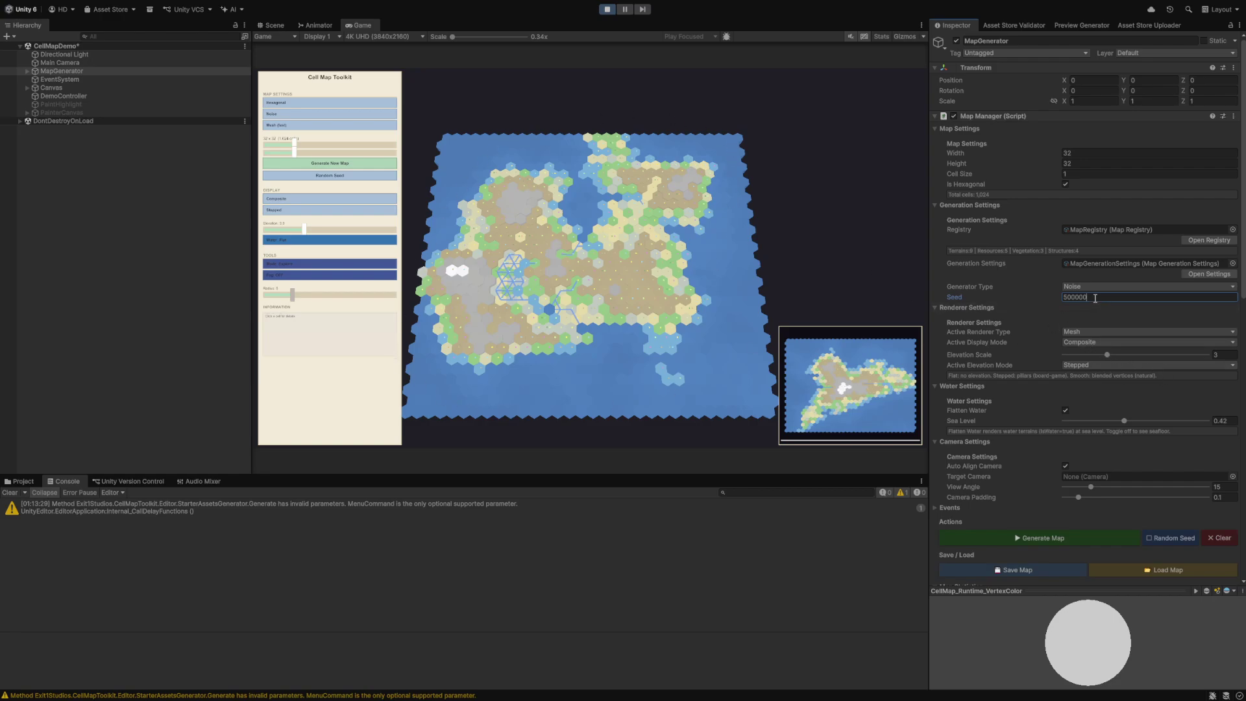
- Reset the MapGenerator's seed to 0 and generate several new random maps
{"action": "left_click_drag", "start_coordinate": [1095, 297], "coordinate": [955, 282]}
{"action": "type", "text": "0"}
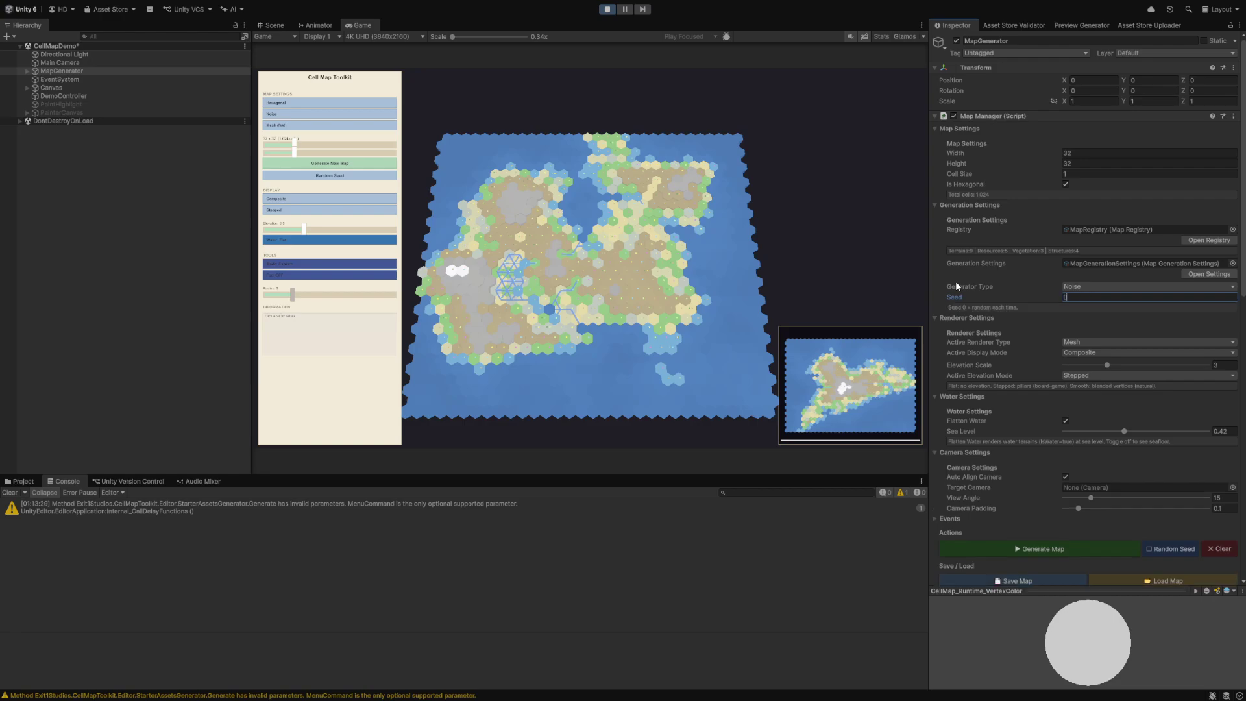
{"action": "left_click", "coordinate": [1030, 545]}
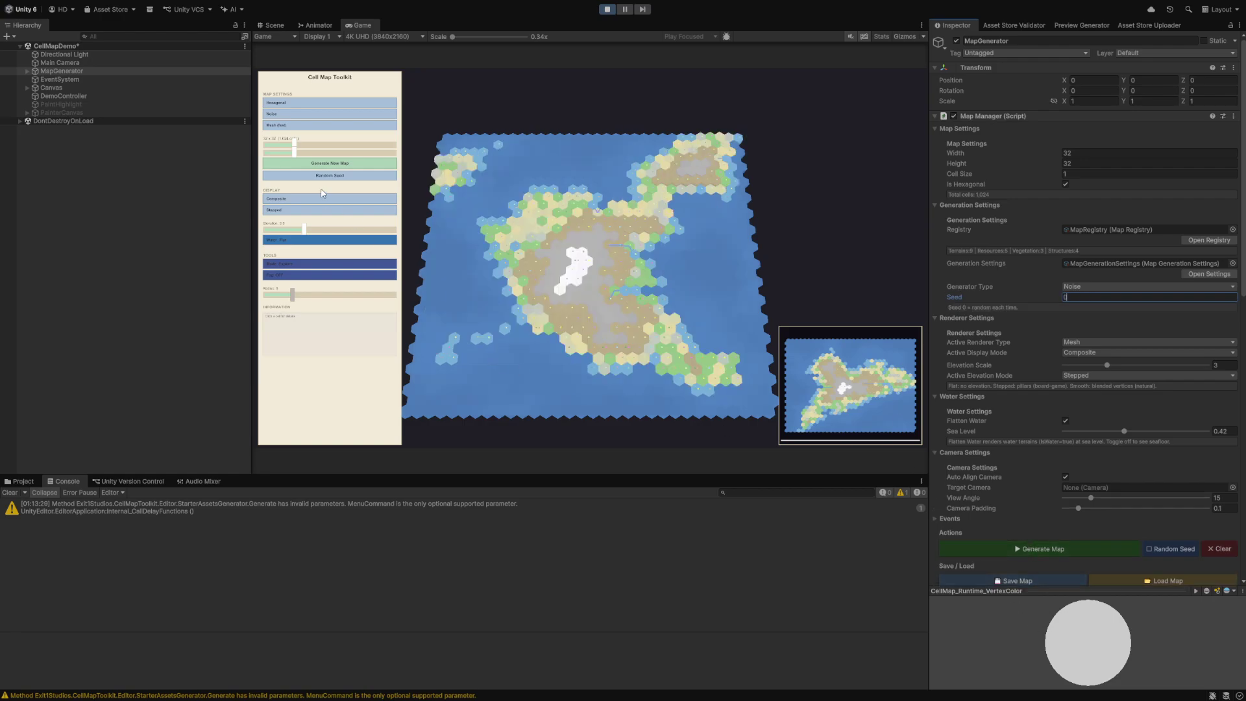
{"action": "left_click", "coordinate": [332, 164]}
{"action": "left_click", "coordinate": [333, 164]}
{"action": "left_click", "coordinate": [333, 164]}
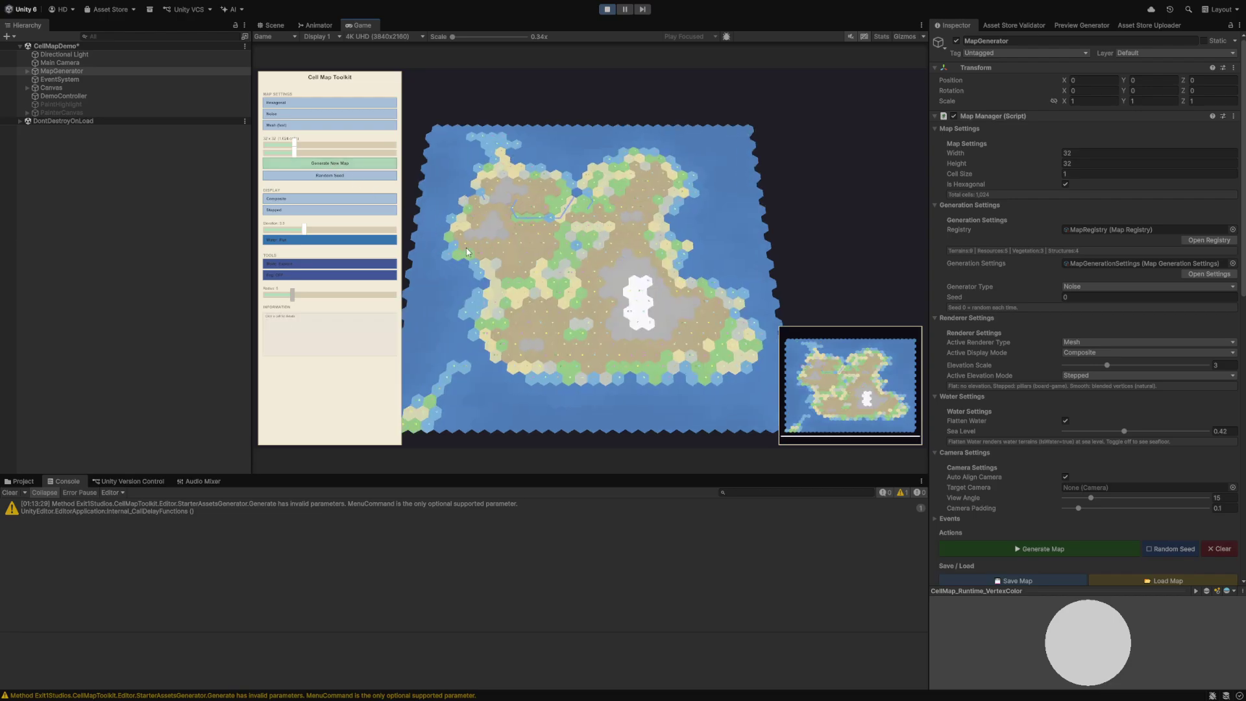
- Examine the new map's river, coastlines, mountains and resource markers at different camera distances and positions
{"action": "scroll", "coordinate": [467, 252], "scroll_direction": "up", "scroll_amount": 5}
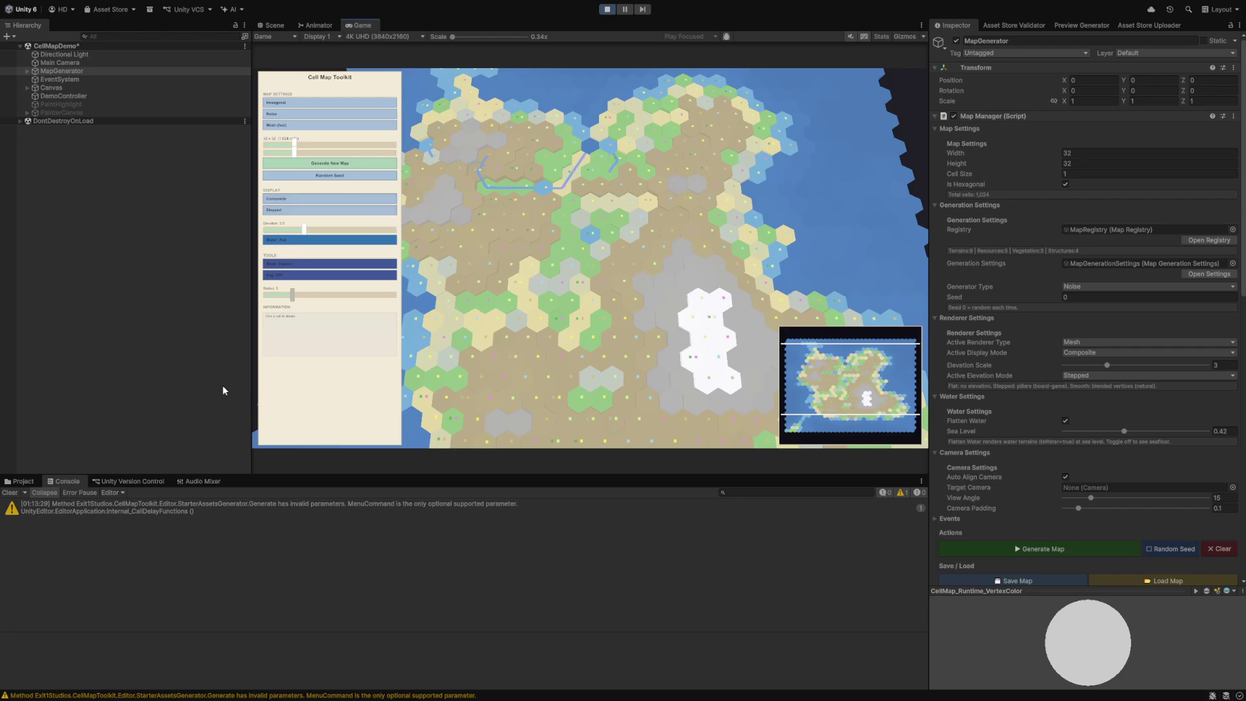
{"action": "scroll", "coordinate": [582, 229], "scroll_direction": "down", "scroll_amount": 3}
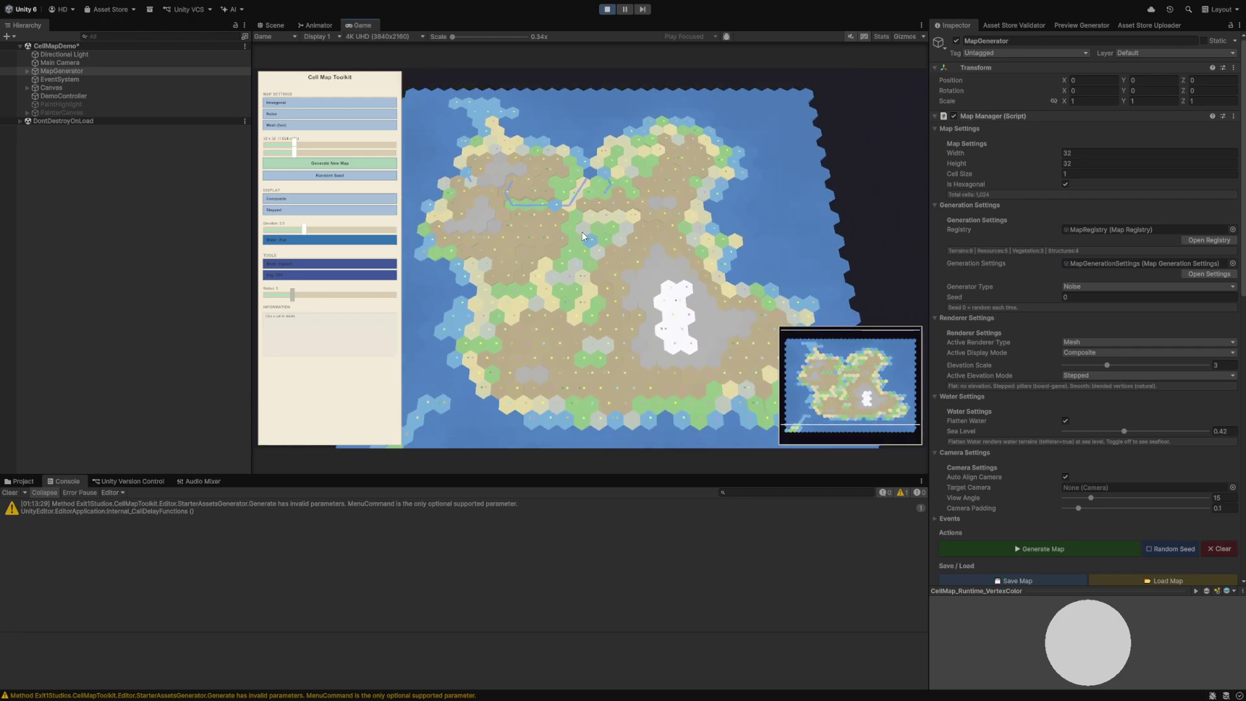
{"action": "scroll", "coordinate": [582, 235], "scroll_direction": "up", "scroll_amount": 4}
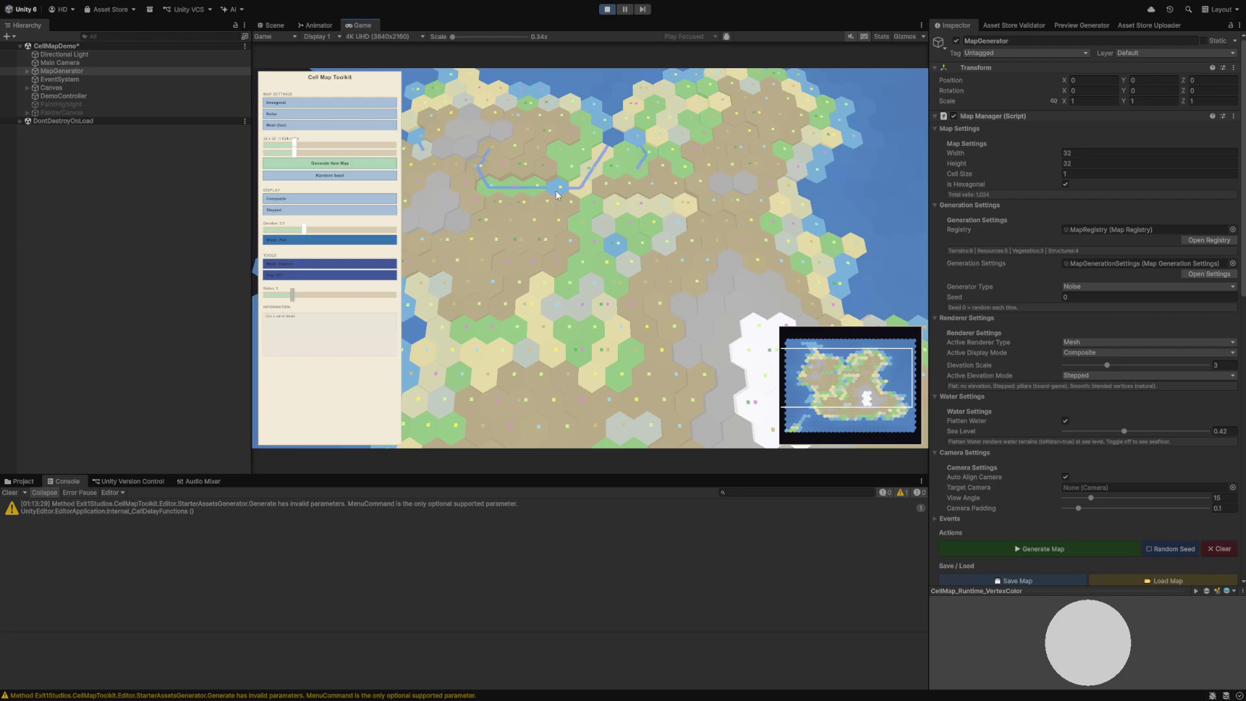
{"action": "key", "text": "a"}
{"action": "key", "text": "w"}
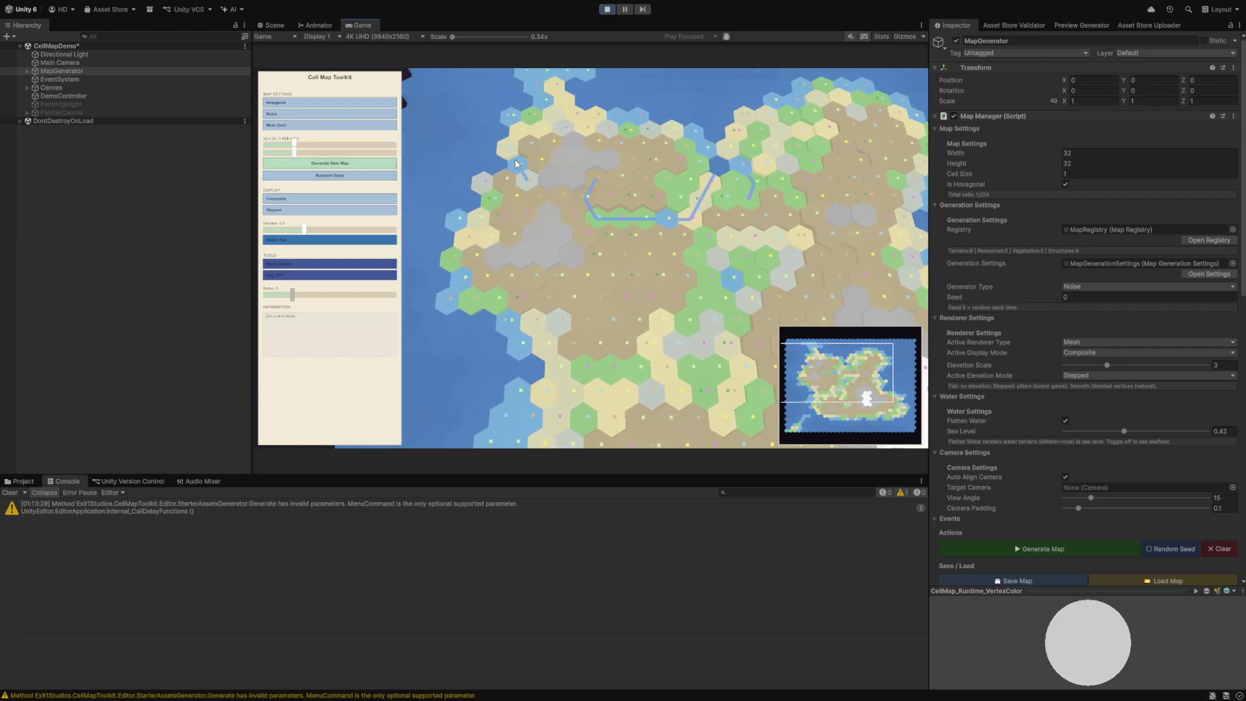
{"action": "key", "text": "d"}
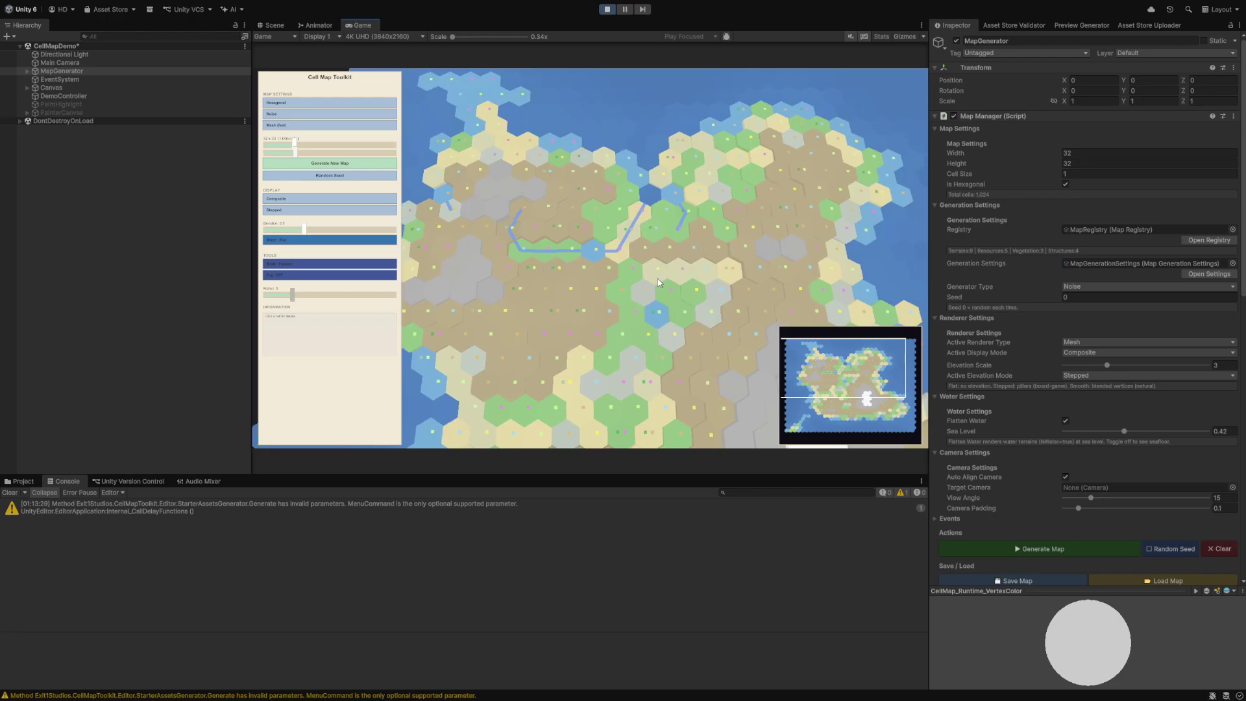
{"action": "key", "text": "s"}
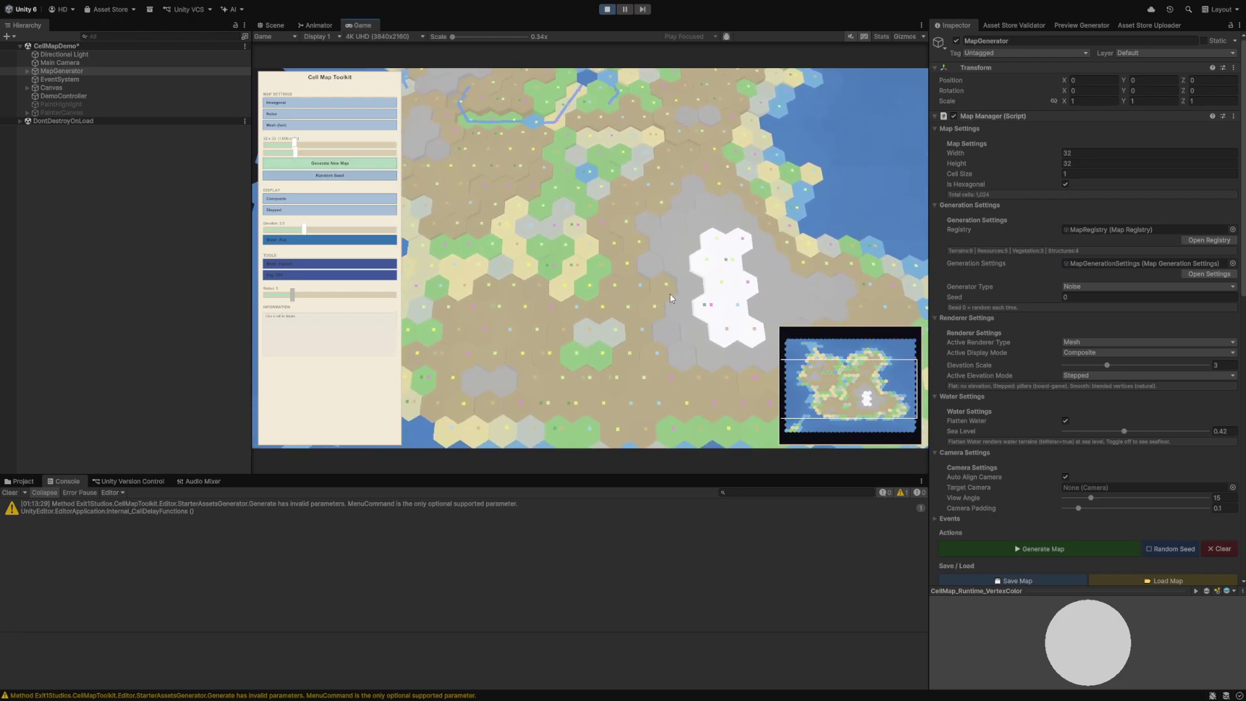
{"action": "key", "text": "a"}
{"action": "key", "text": "w"}
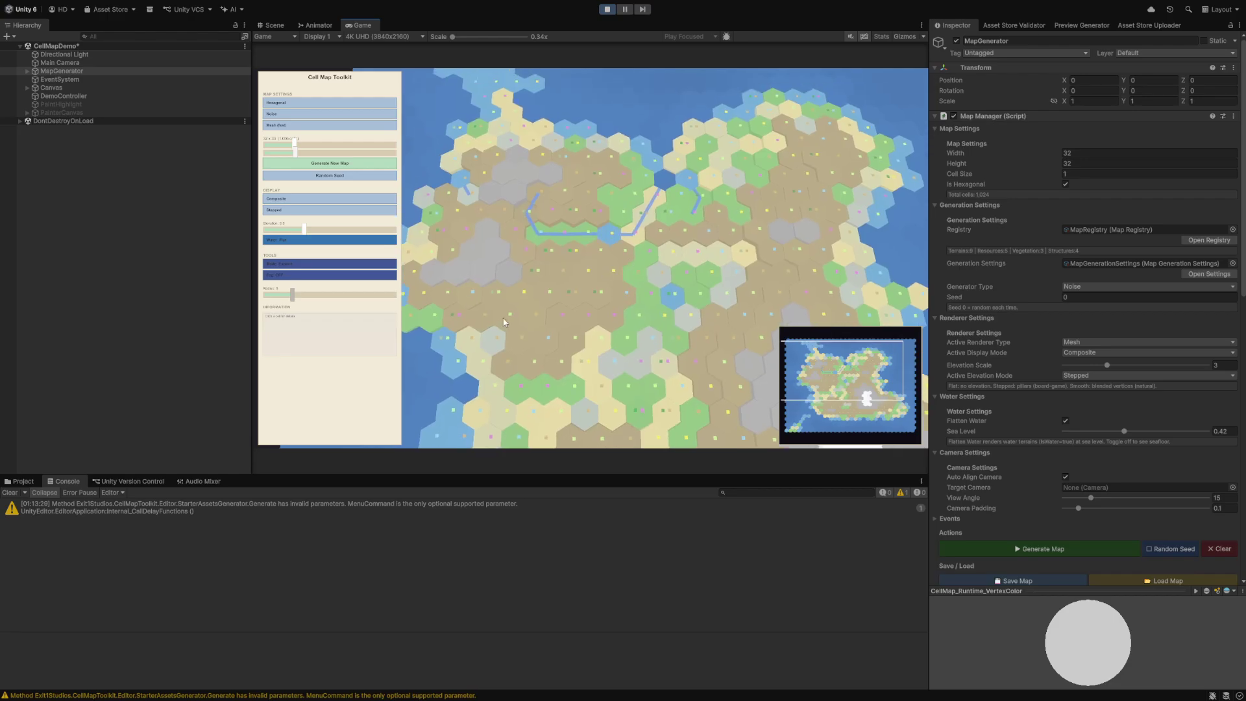
{"action": "key", "text": "s"}
{"action": "key", "text": "d"}
{"action": "key", "text": "w"}
{"action": "key", "text": "s"}
{"action": "scroll", "coordinate": [638, 231], "scroll_direction": "down", "scroll_amount": 2}
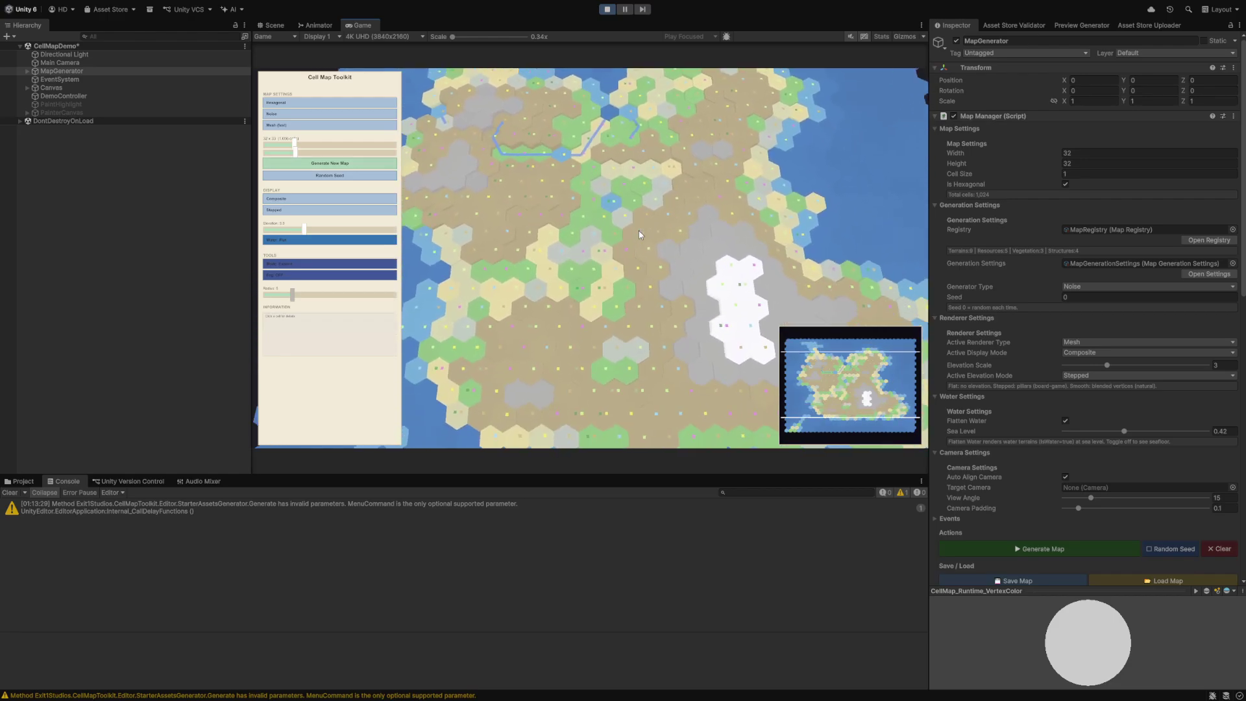
{"action": "key", "text": "s"}
{"action": "key", "text": "w"}
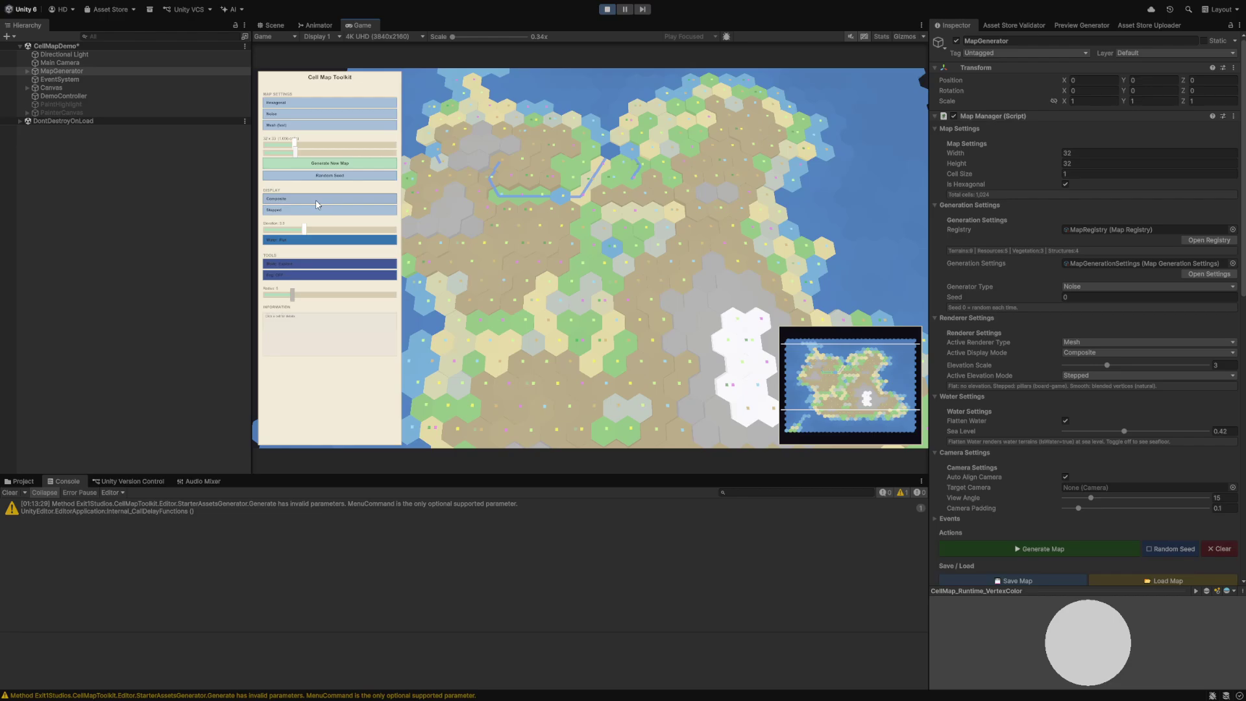
- Switch the display mode to Terrain and inspect the map's terrain cells without the composite overlays
{"action": "left_click", "coordinate": [317, 202]}
{"action": "key", "text": "s"}
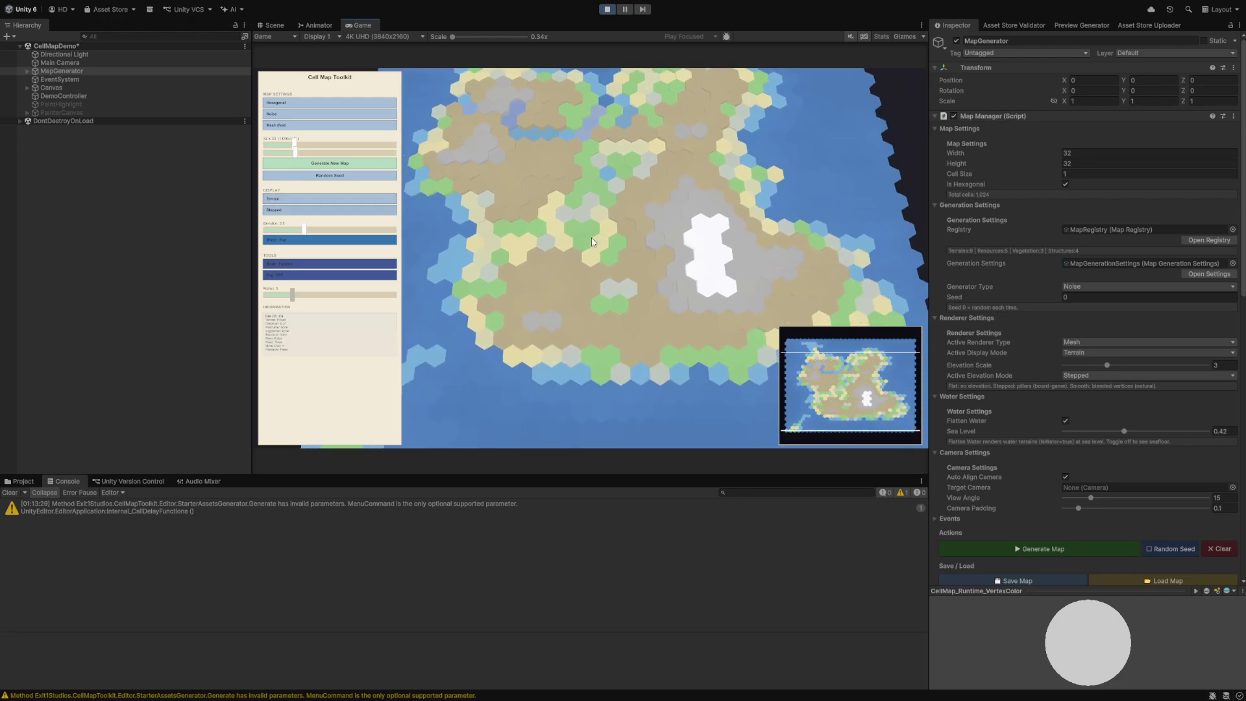
{"action": "key", "text": "w"}
{"action": "scroll", "coordinate": [591, 237], "scroll_direction": "down", "scroll_amount": 1}
{"action": "scroll", "coordinate": [587, 209], "scroll_direction": "up", "scroll_amount": 1}
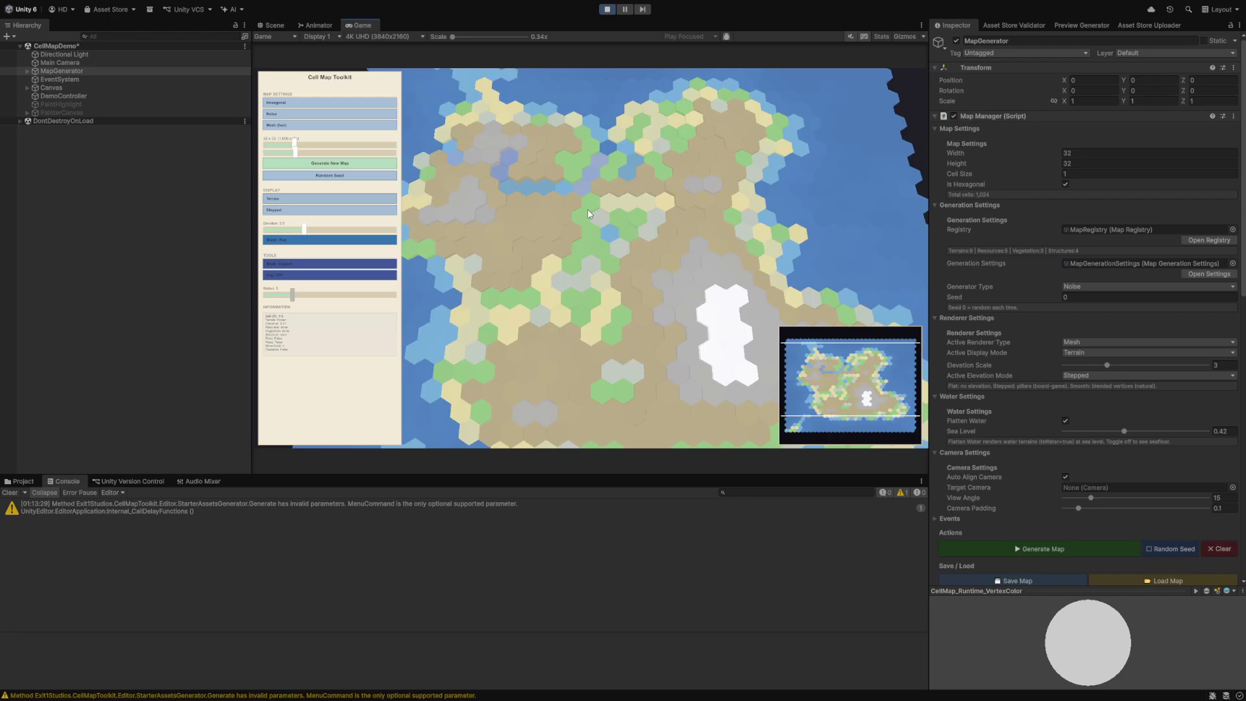
{"action": "key", "text": "s"}
{"action": "key", "text": "w"}
{"action": "scroll", "coordinate": [605, 246], "scroll_direction": "down", "scroll_amount": 1}
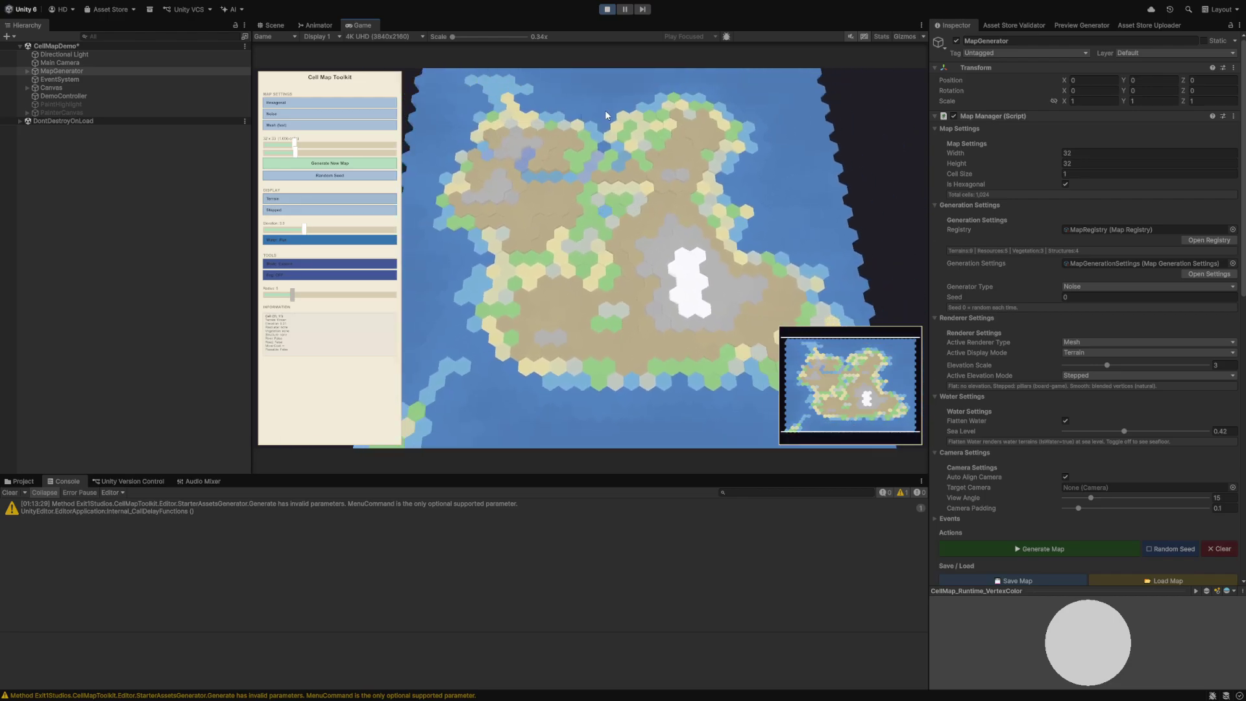
{"action": "scroll", "coordinate": [643, 266], "scroll_direction": "up", "scroll_amount": 1}
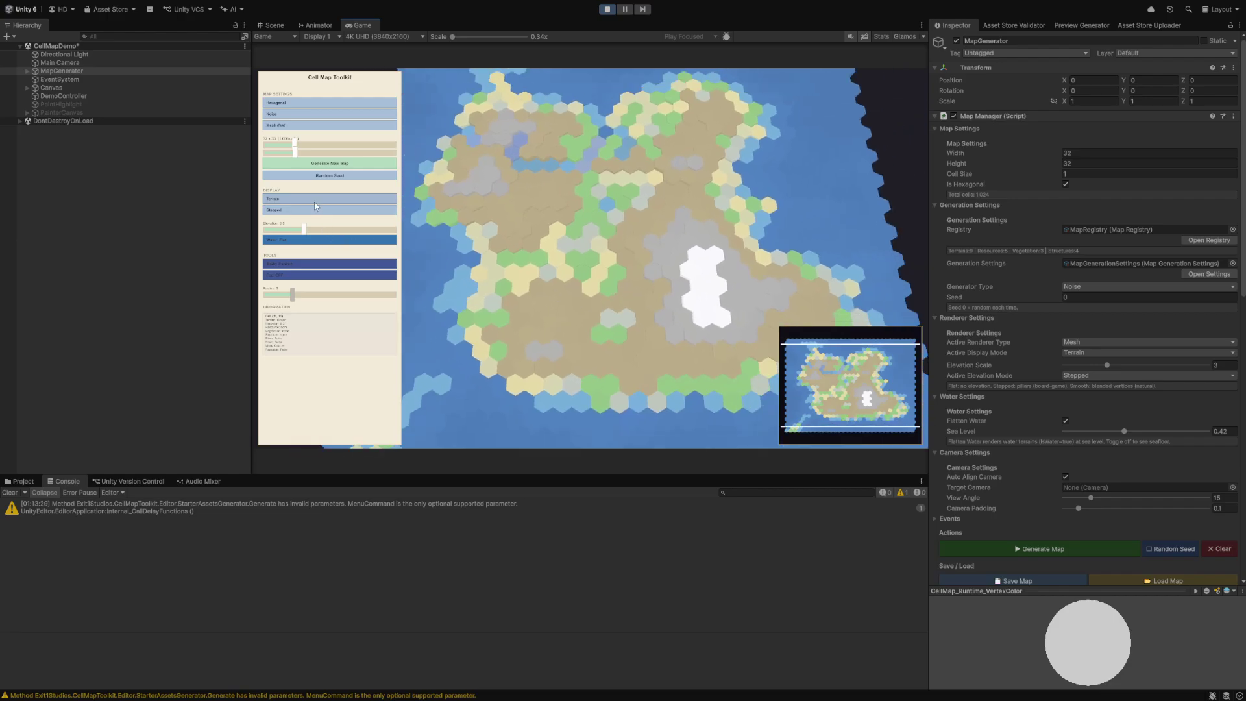
- Show the map in the Elevation display mode, and change the display mode to Resources
{"action": "left_click", "coordinate": [315, 199]}
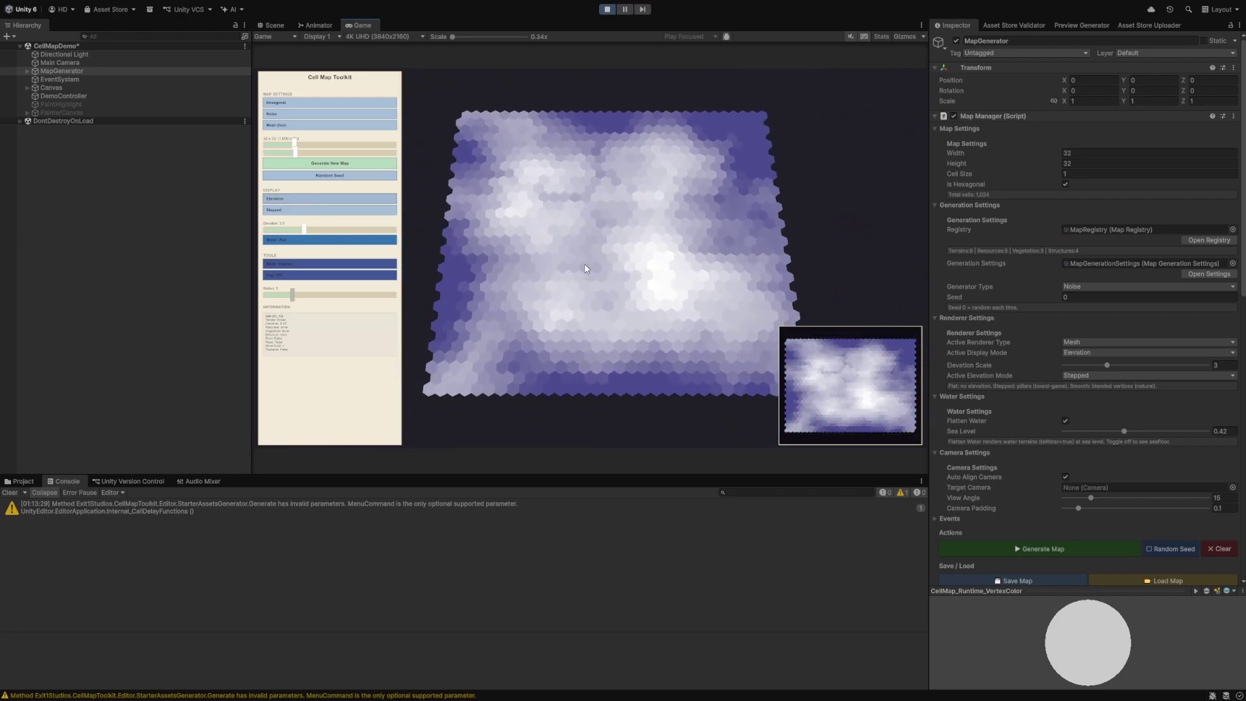
{"action": "scroll", "coordinate": [585, 246], "scroll_direction": "up", "scroll_amount": 1}
{"action": "left_click", "coordinate": [316, 198]}
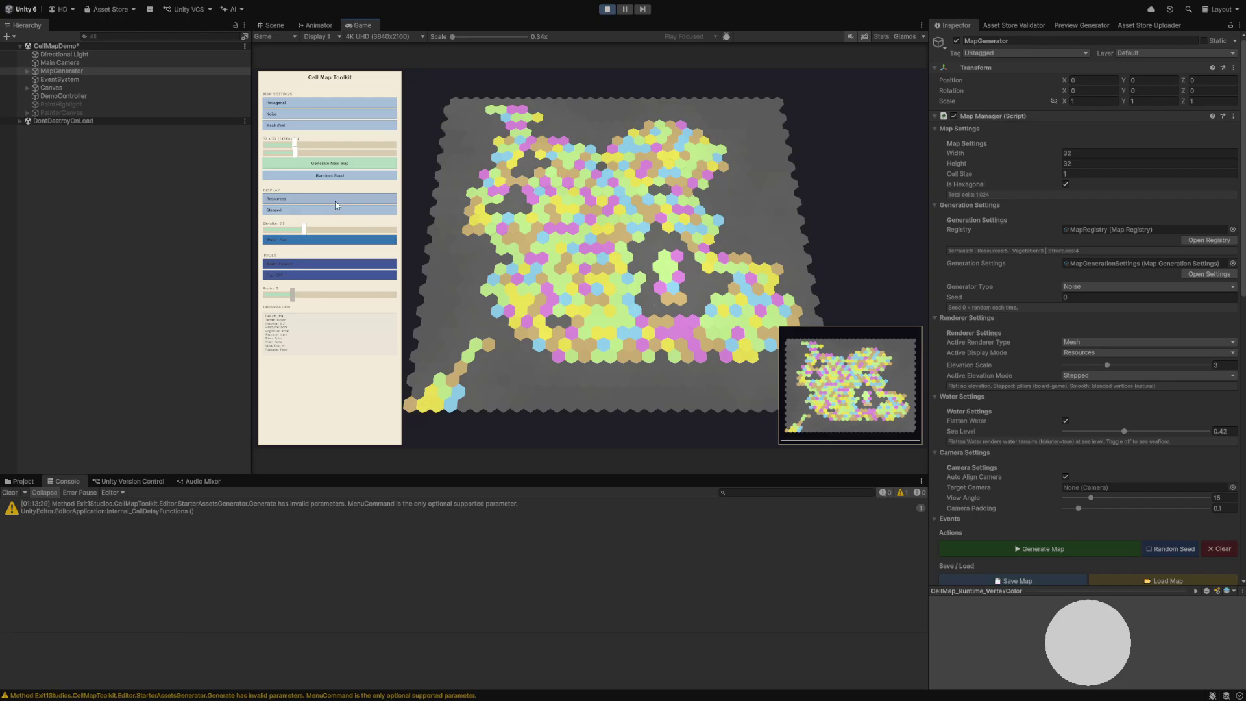
- Open the MapGenerationSettings asset in the StarterAssets folder and lower Resource Chance to 0.188
{"action": "left_click", "coordinate": [32, 481]}
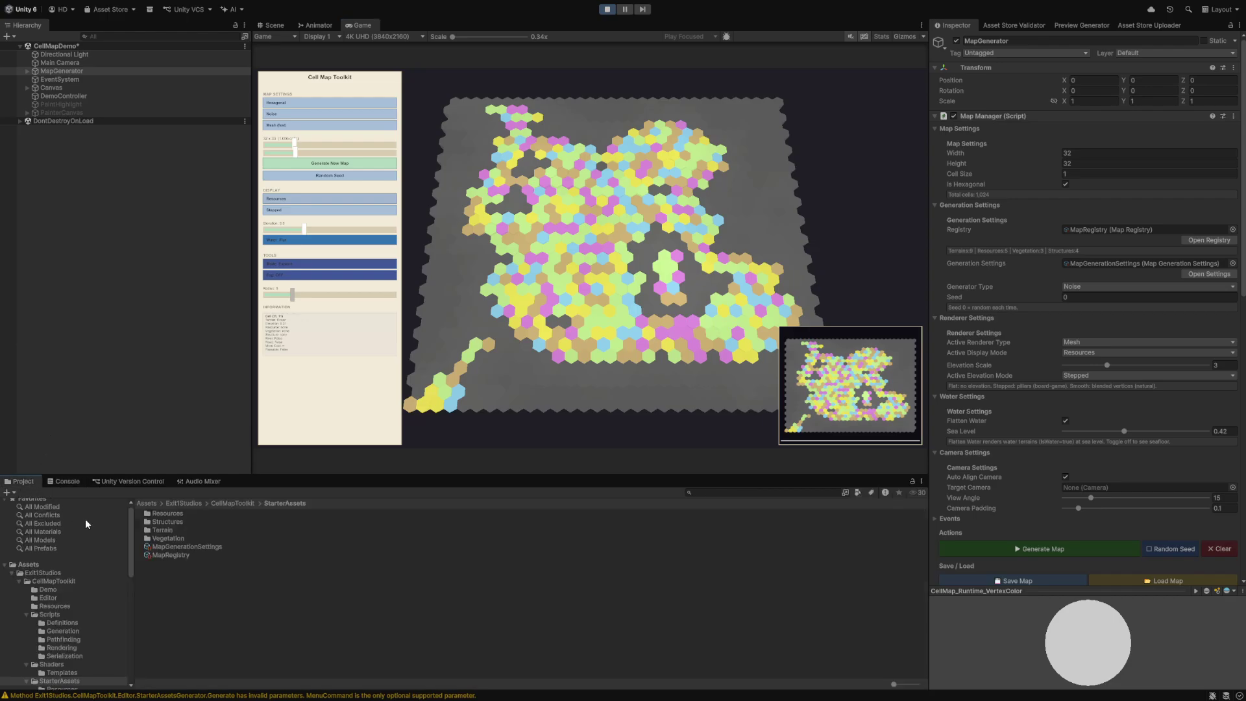
{"action": "left_click", "coordinate": [203, 547]}
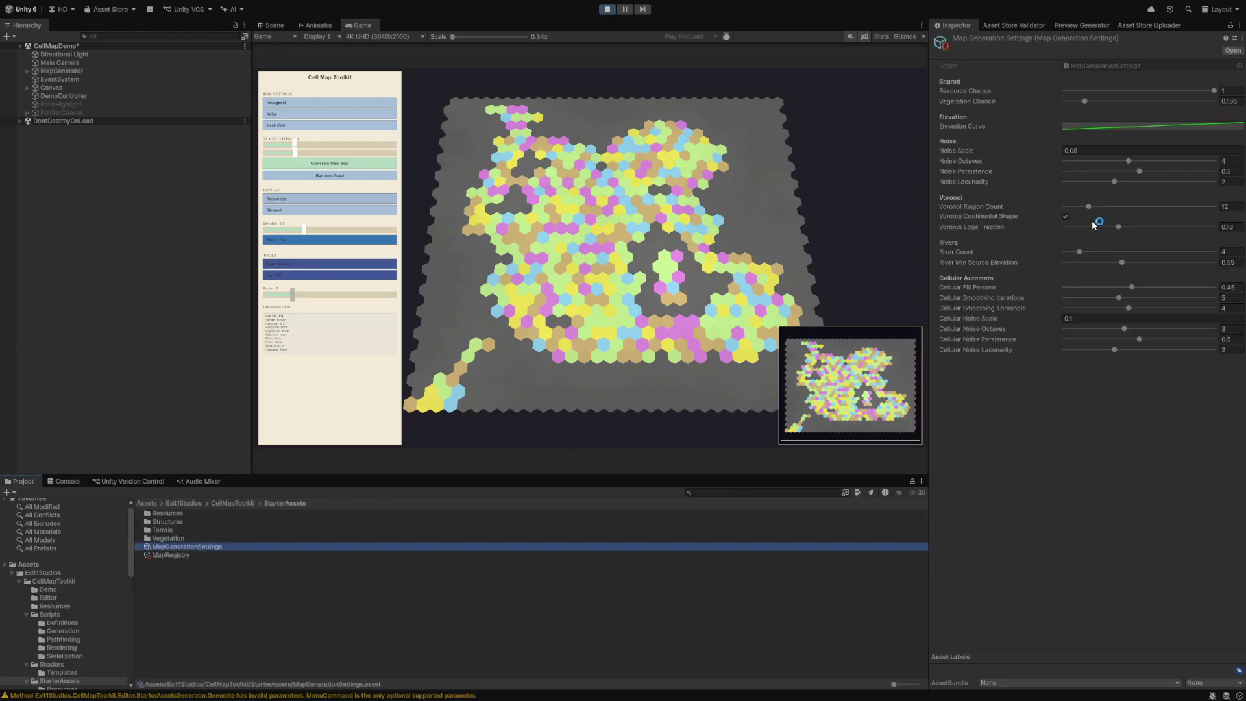
{"action": "left_click_drag", "start_coordinate": [1213, 91], "coordinate": [1101, 107]}
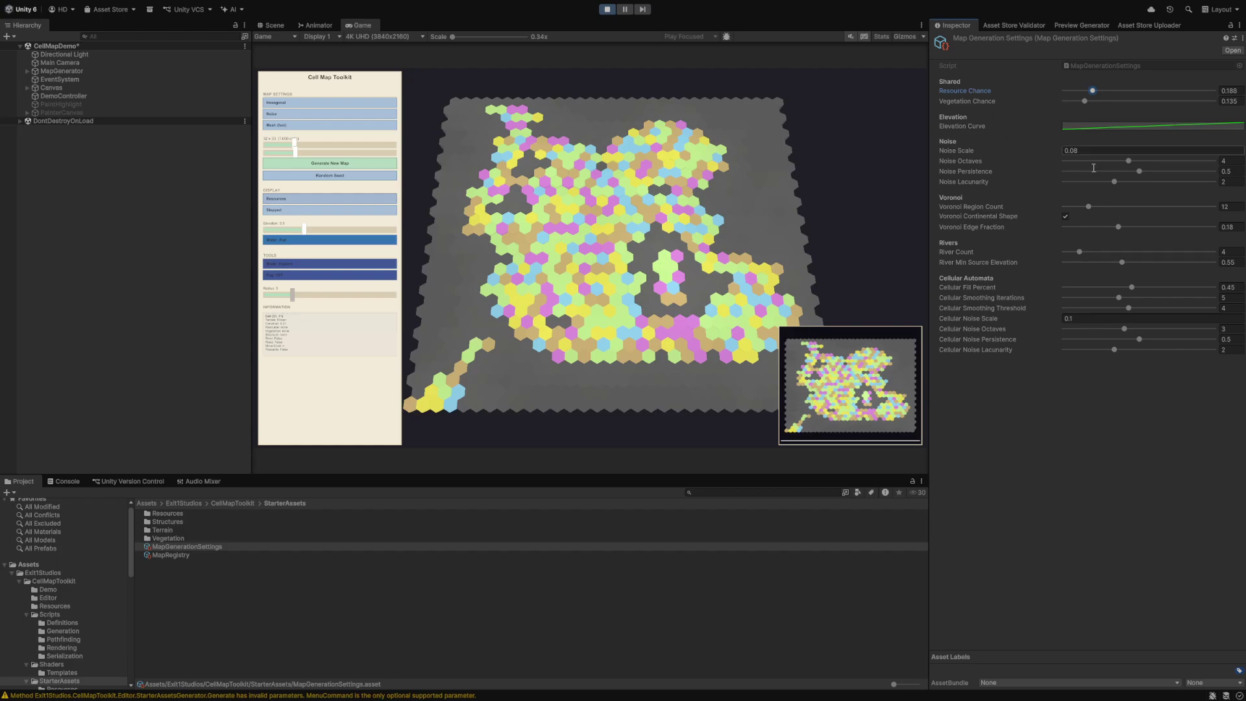
- Generate a new map with the changed generation settings and switch its display mode from Resources to Vegetation
{"action": "left_click", "coordinate": [374, 162]}
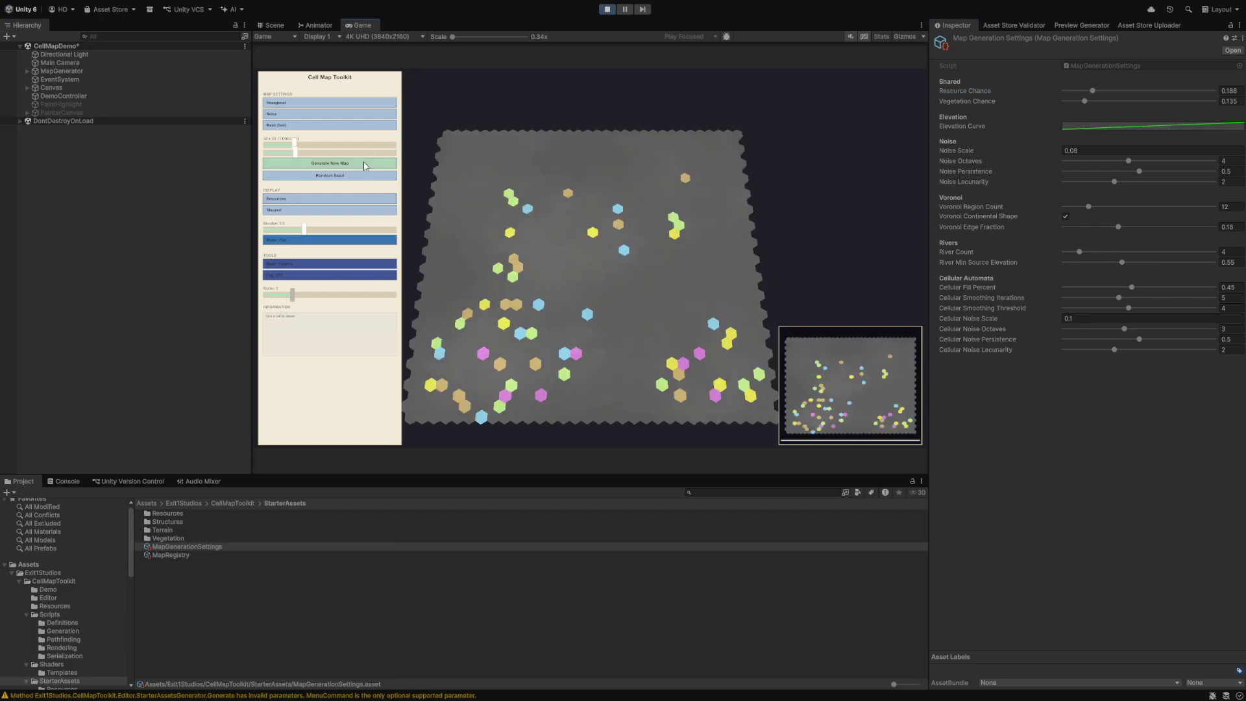
{"action": "scroll", "coordinate": [586, 273], "scroll_direction": "up", "scroll_amount": 4}
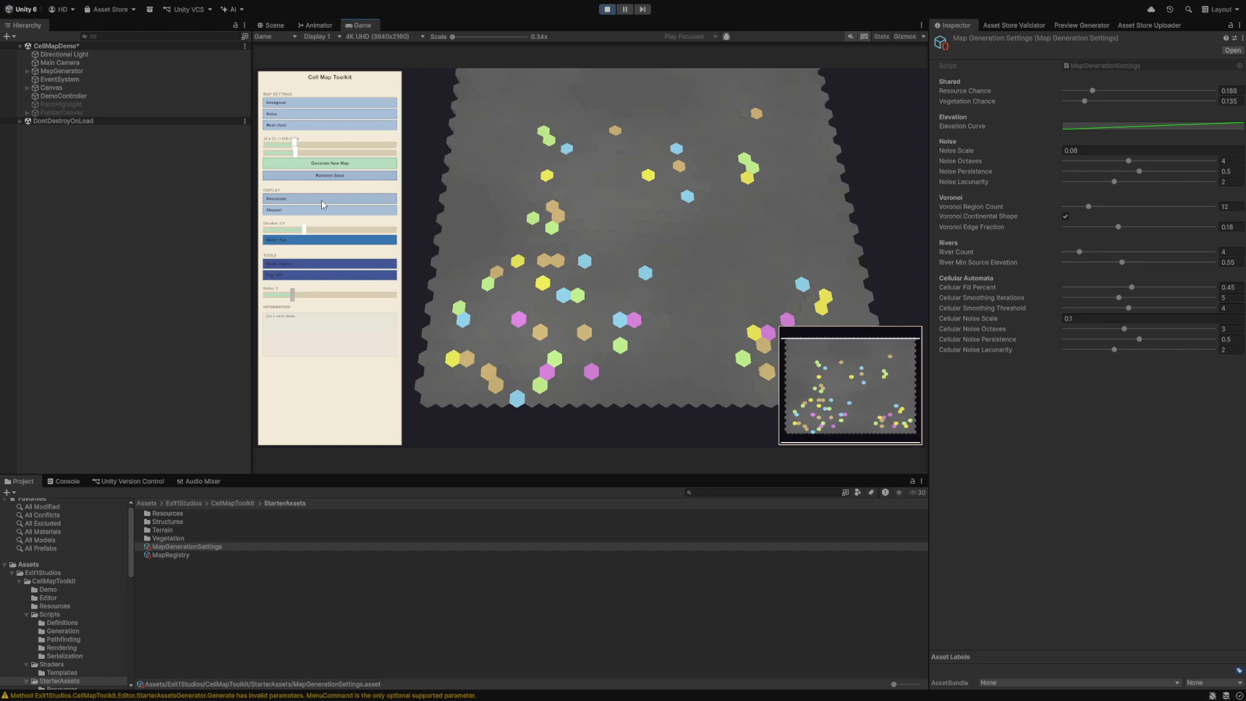
{"action": "left_click", "coordinate": [322, 201]}
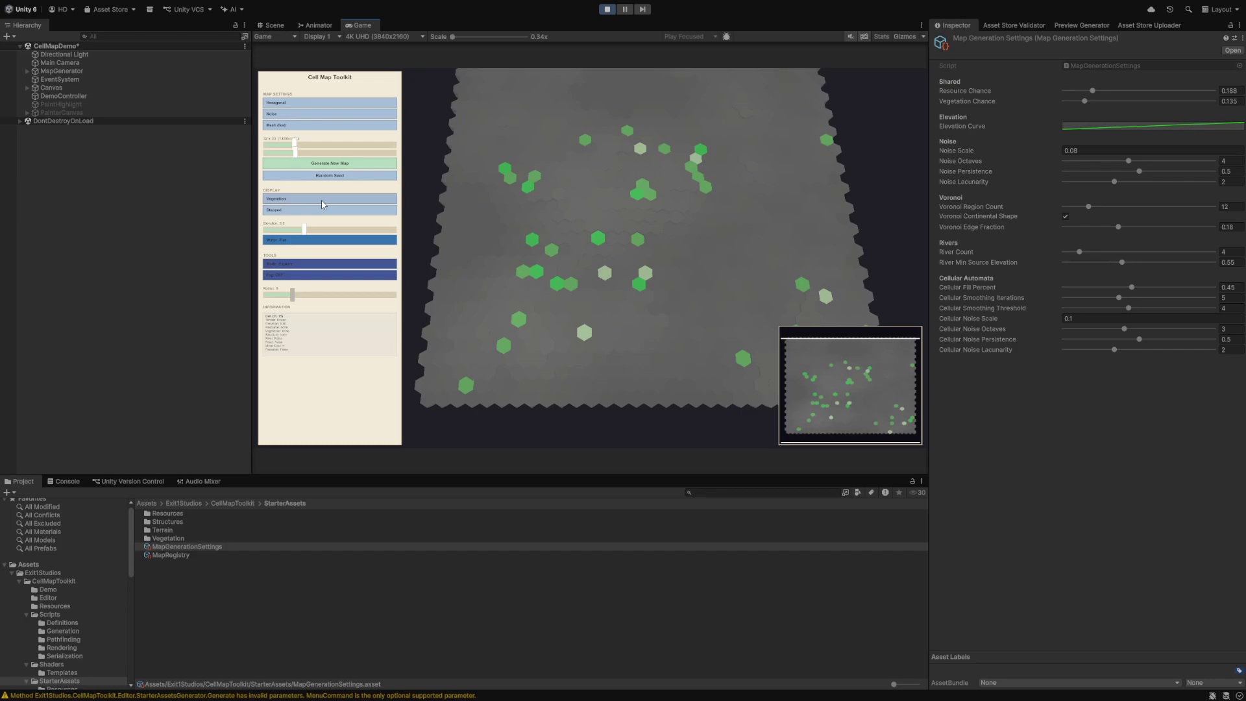
- Show the map in the Structures display mode and inspect its cells for structures at different camera distances
{"action": "left_click", "coordinate": [322, 201]}
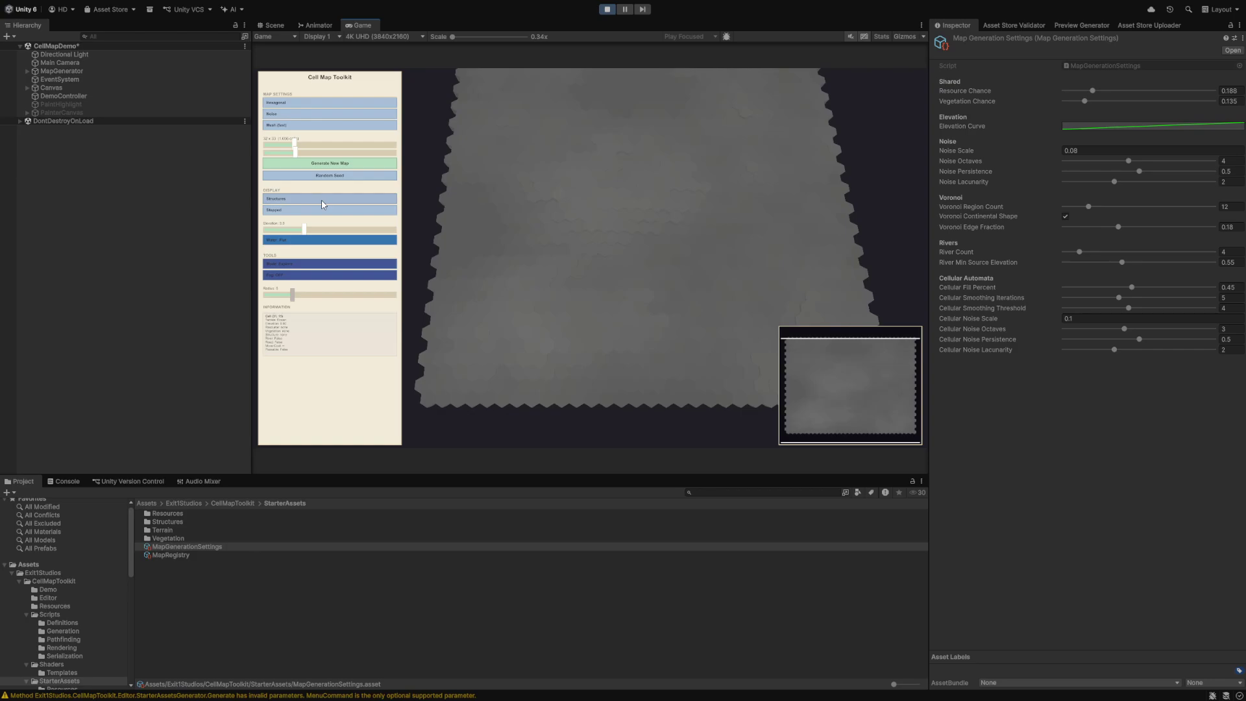
{"action": "scroll", "coordinate": [566, 215], "scroll_direction": "up", "scroll_amount": 5}
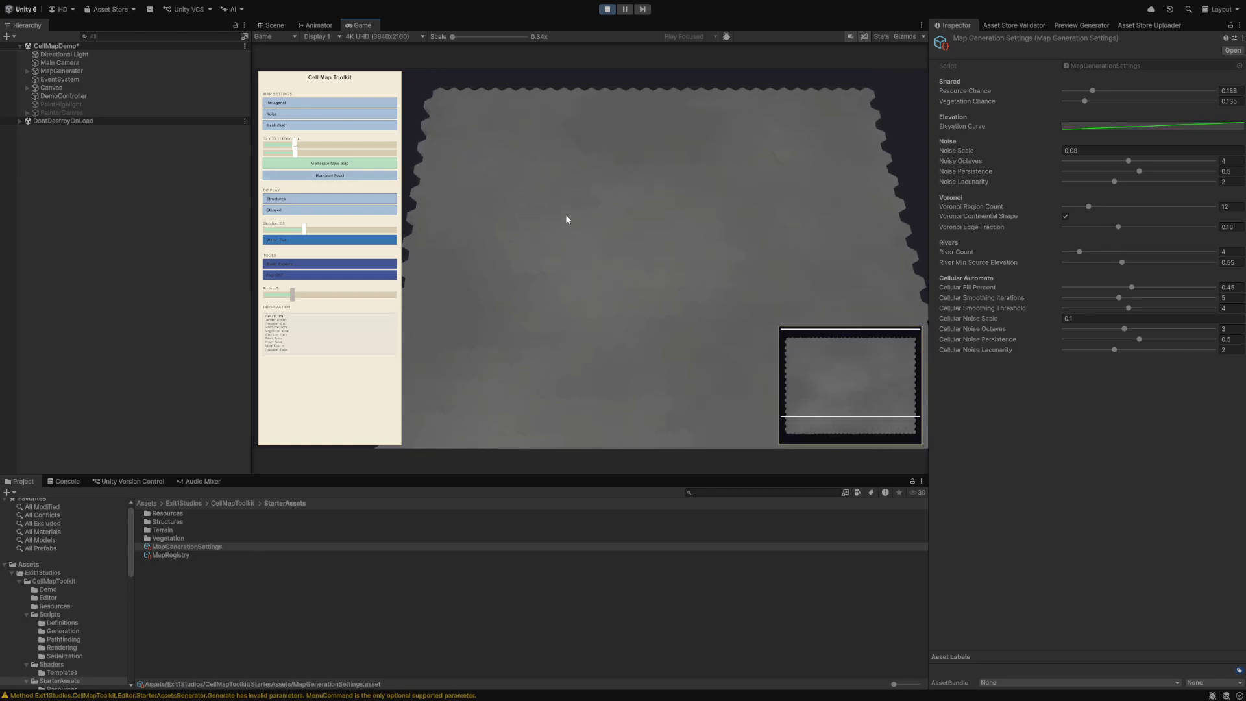
{"action": "scroll", "coordinate": [567, 219], "scroll_direction": "up", "scroll_amount": 2}
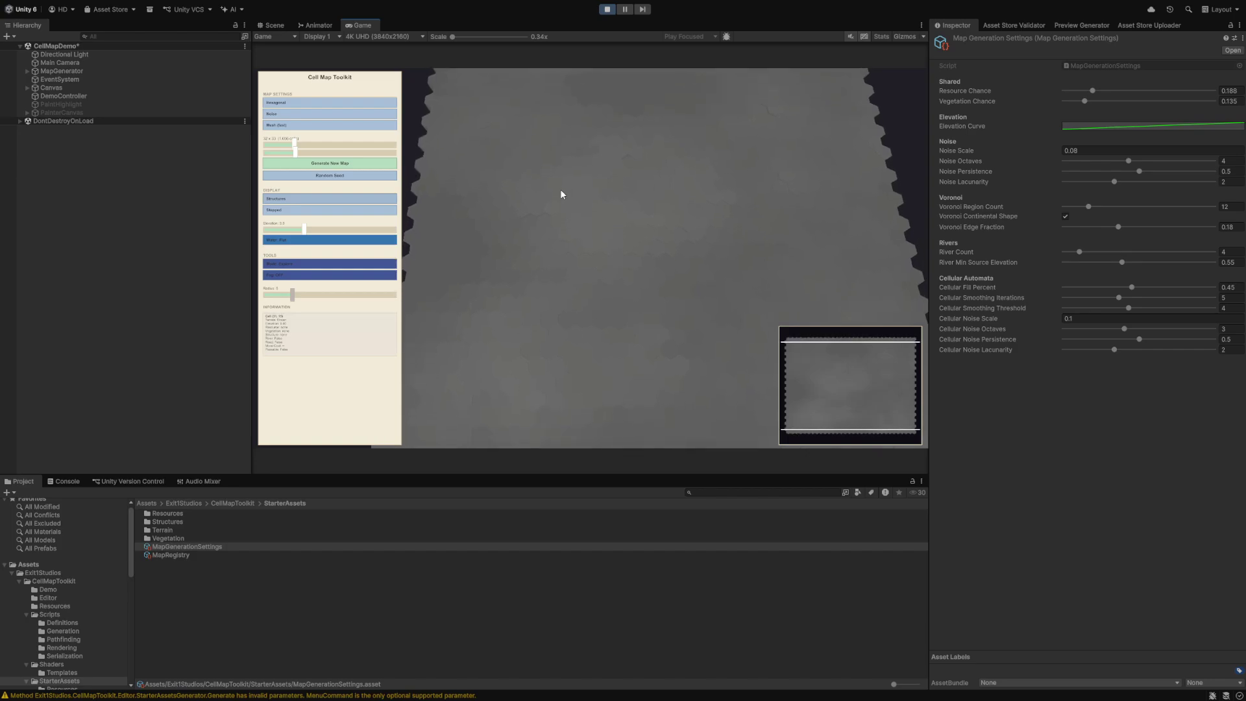
{"action": "scroll", "coordinate": [561, 201], "scroll_direction": "up", "scroll_amount": 3}
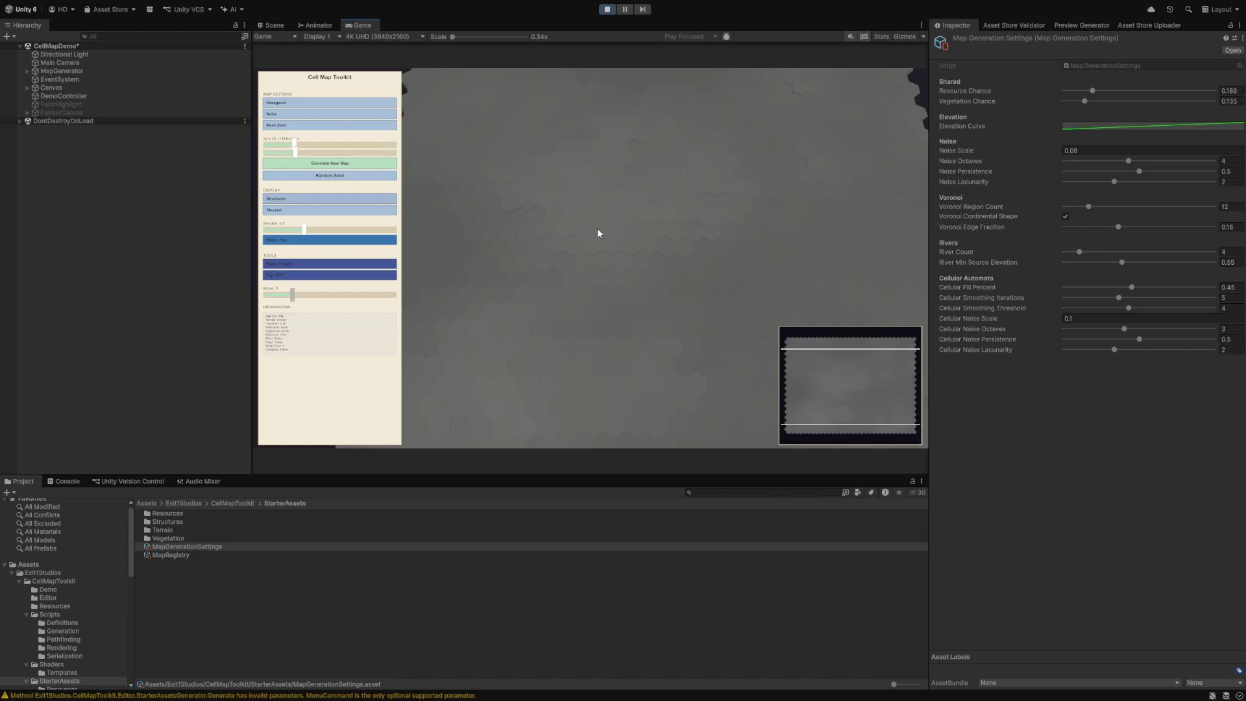
{"action": "scroll", "coordinate": [584, 242], "scroll_direction": "down", "scroll_amount": 3}
{"action": "middle_click_drag", "start_coordinate": [572, 355], "coordinate": [582, 267]}
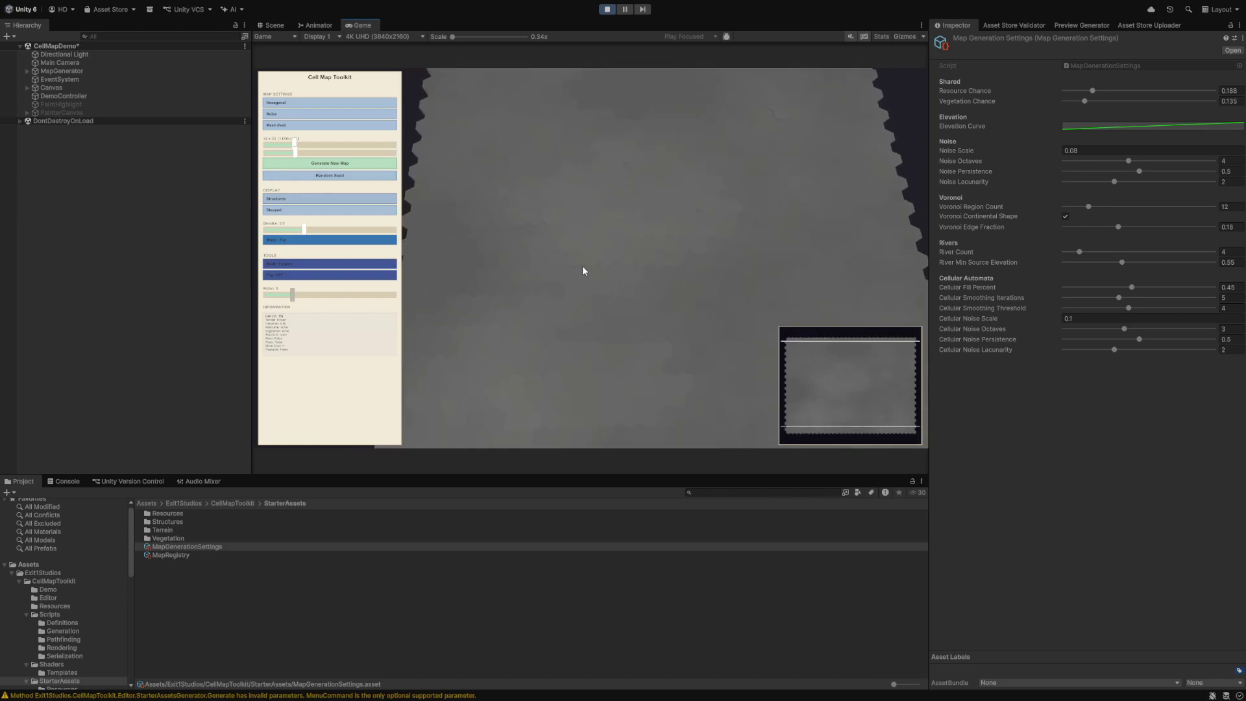
- Set the display mode to Composite and bring both main islands into view
{"action": "left_click", "coordinate": [302, 199]}
{"action": "middle_click_drag", "start_coordinate": [467, 259], "coordinate": [476, 167]}
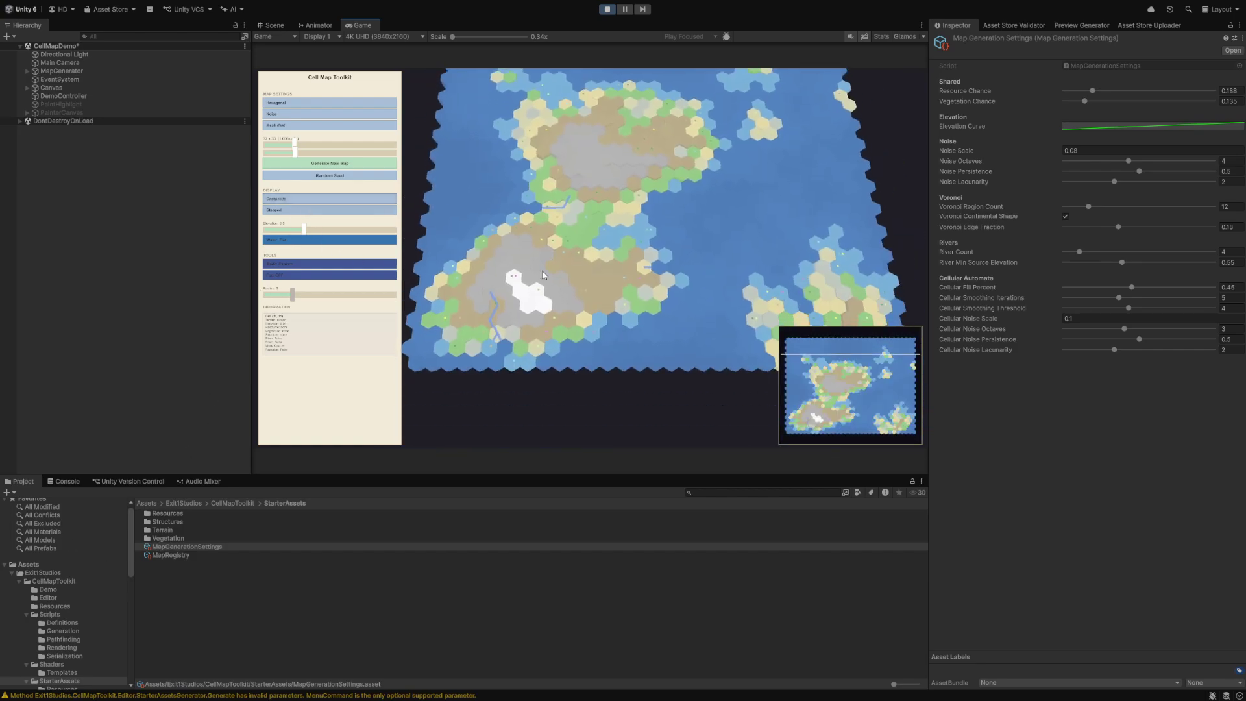
{"action": "scroll", "coordinate": [476, 166], "scroll_direction": "down", "scroll_amount": 1}
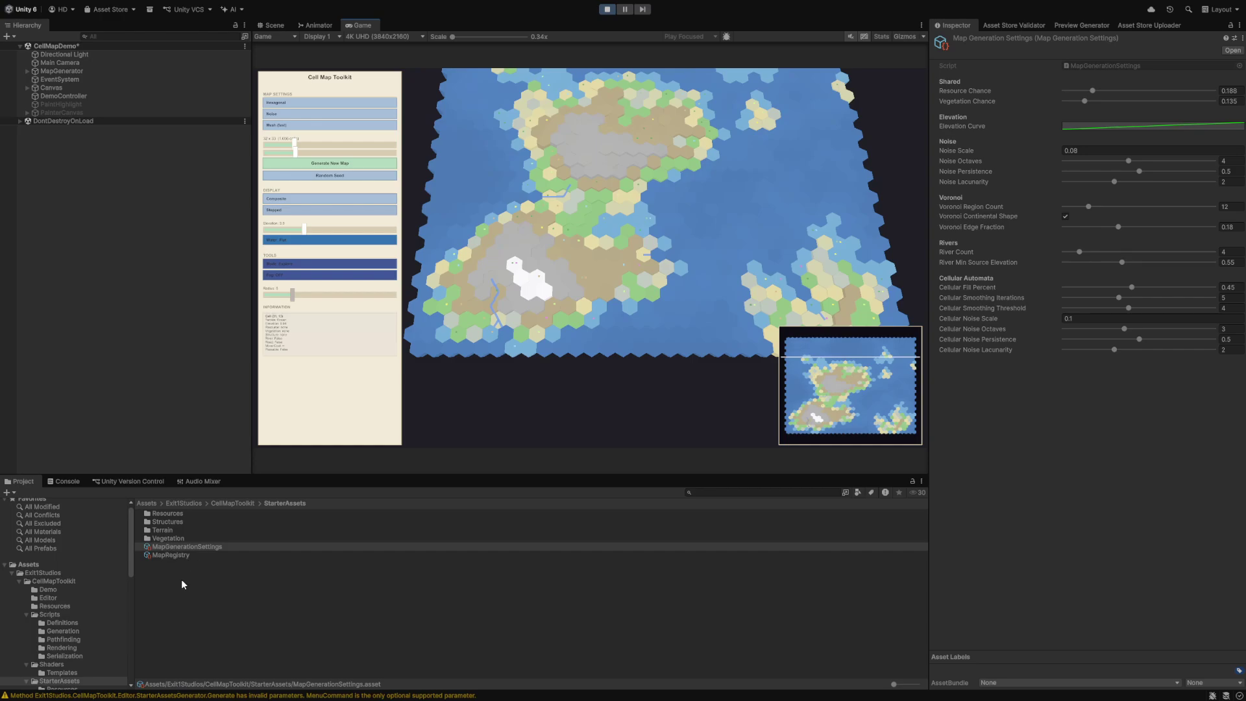
- Review the City, Fortress, Village and Ruins structure definitions in the StarterAssets Structures folder
{"action": "left_click", "coordinate": [170, 528]}
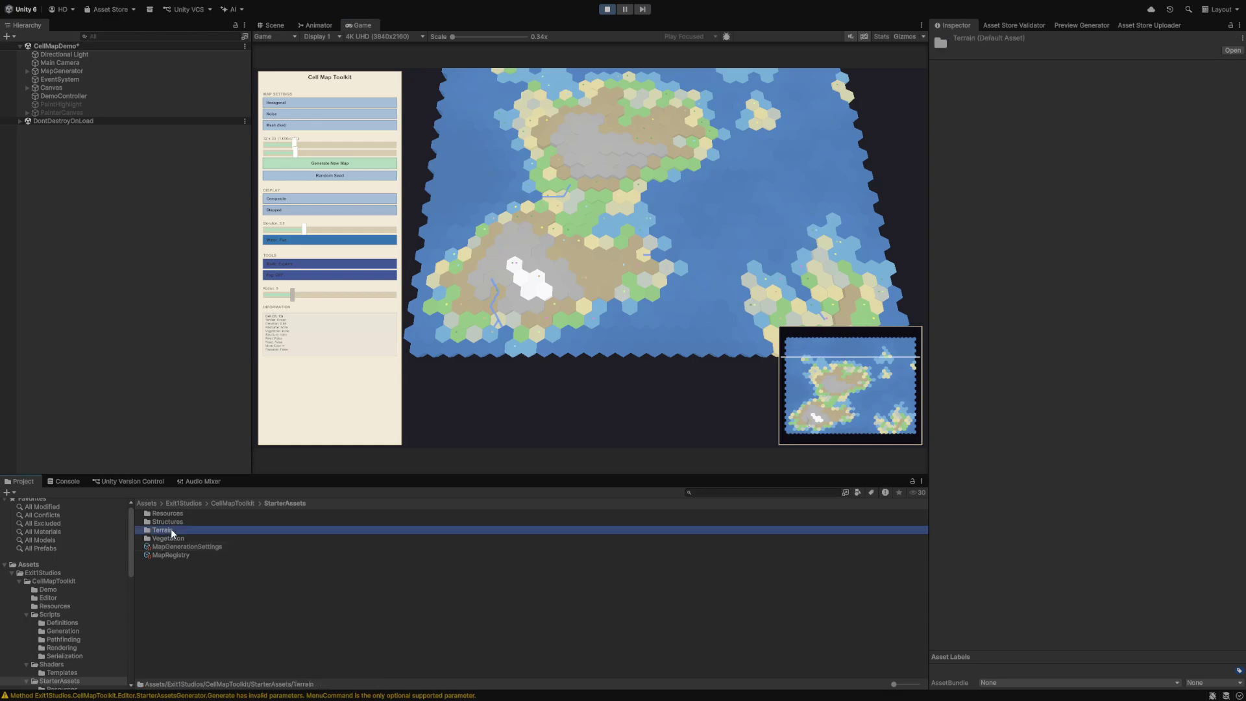
{"action": "double_click", "coordinate": [168, 521]}
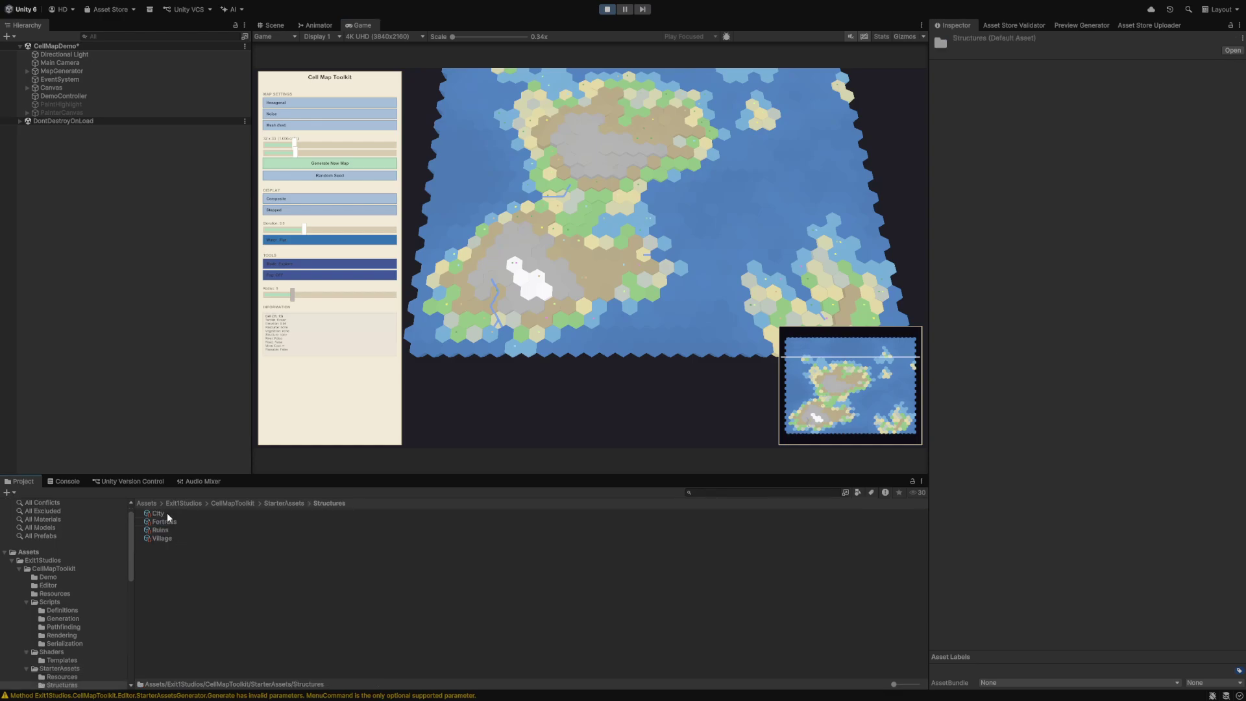
{"action": "left_click", "coordinate": [167, 513]}
{"action": "left_click", "coordinate": [167, 523]}
{"action": "left_click", "coordinate": [167, 538]}
{"action": "left_click", "coordinate": [166, 528]}
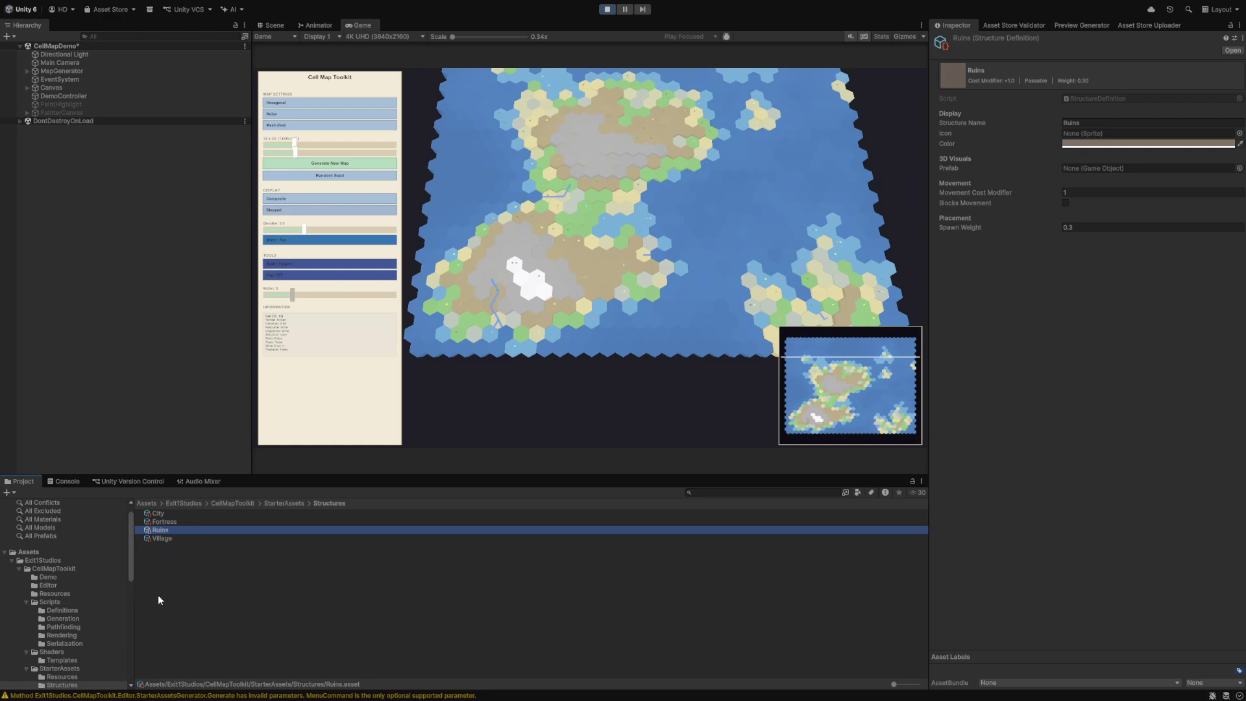
{"action": "left_click", "coordinate": [196, 579]}
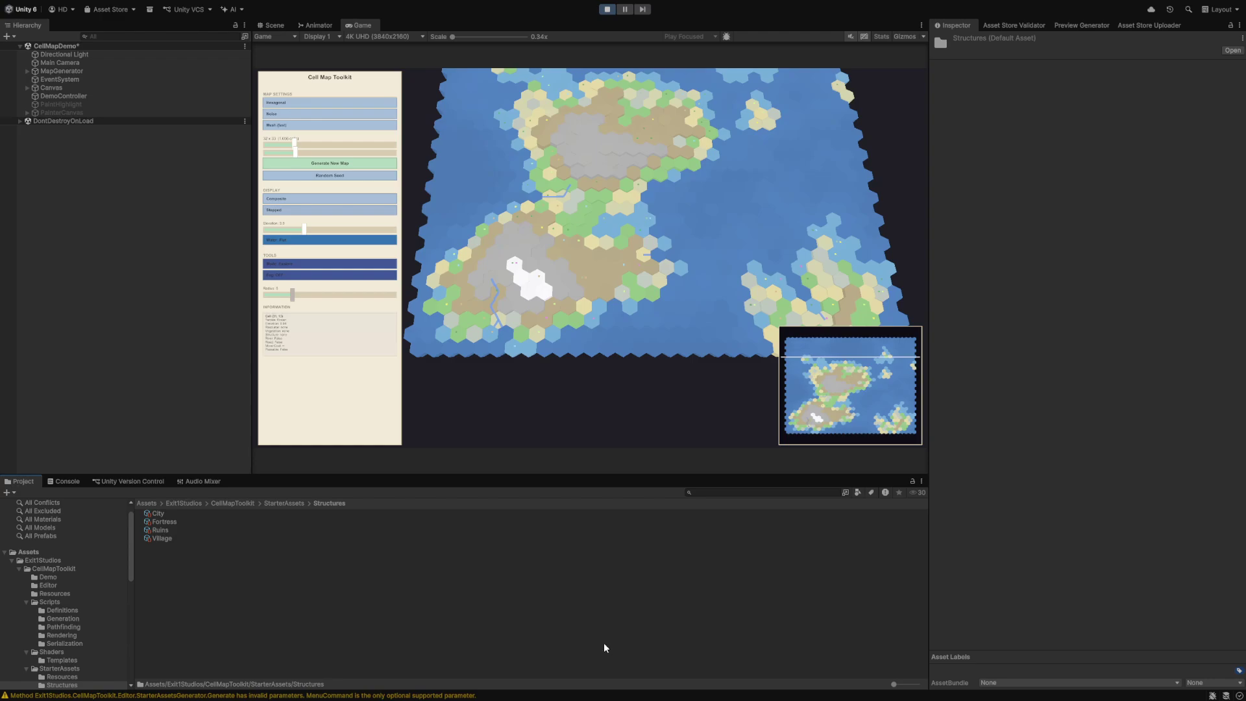
{"action": "left_click", "coordinate": [197, 615]}
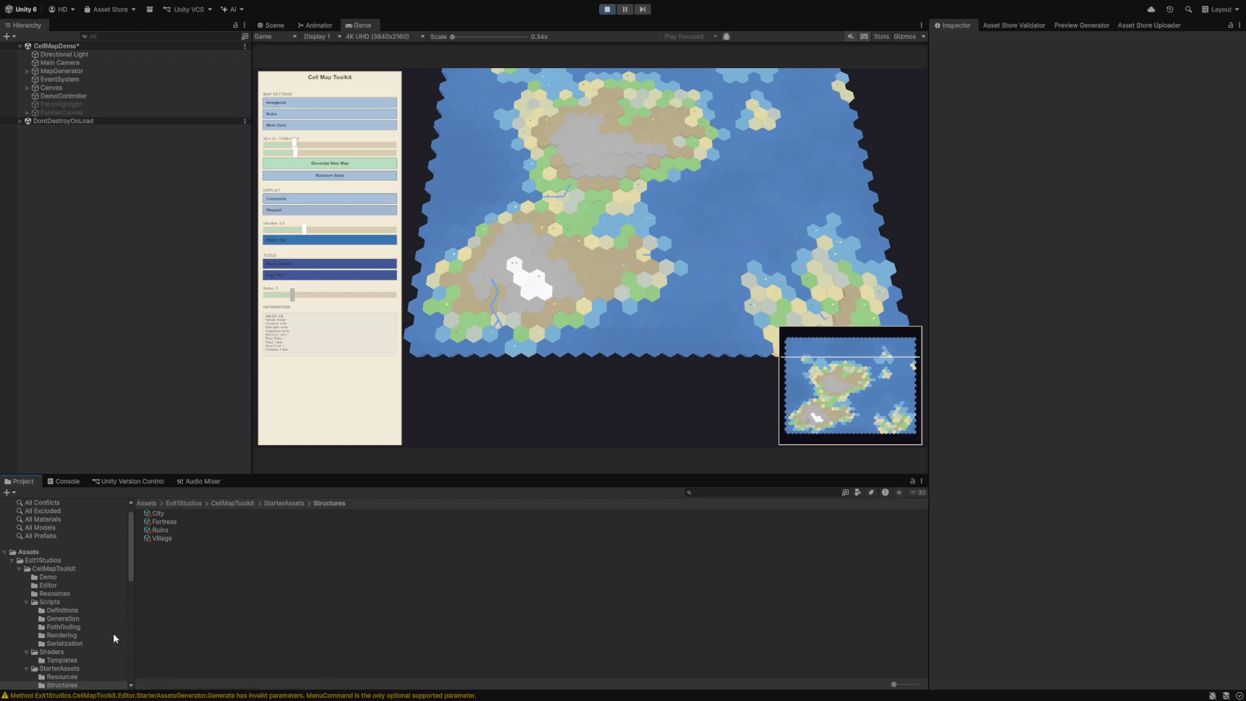
- Open the Silver resource definition from the StarterAssets Resources folder to view its properties
{"action": "scroll", "coordinate": [67, 655], "scroll_direction": "down", "scroll_amount": 3}
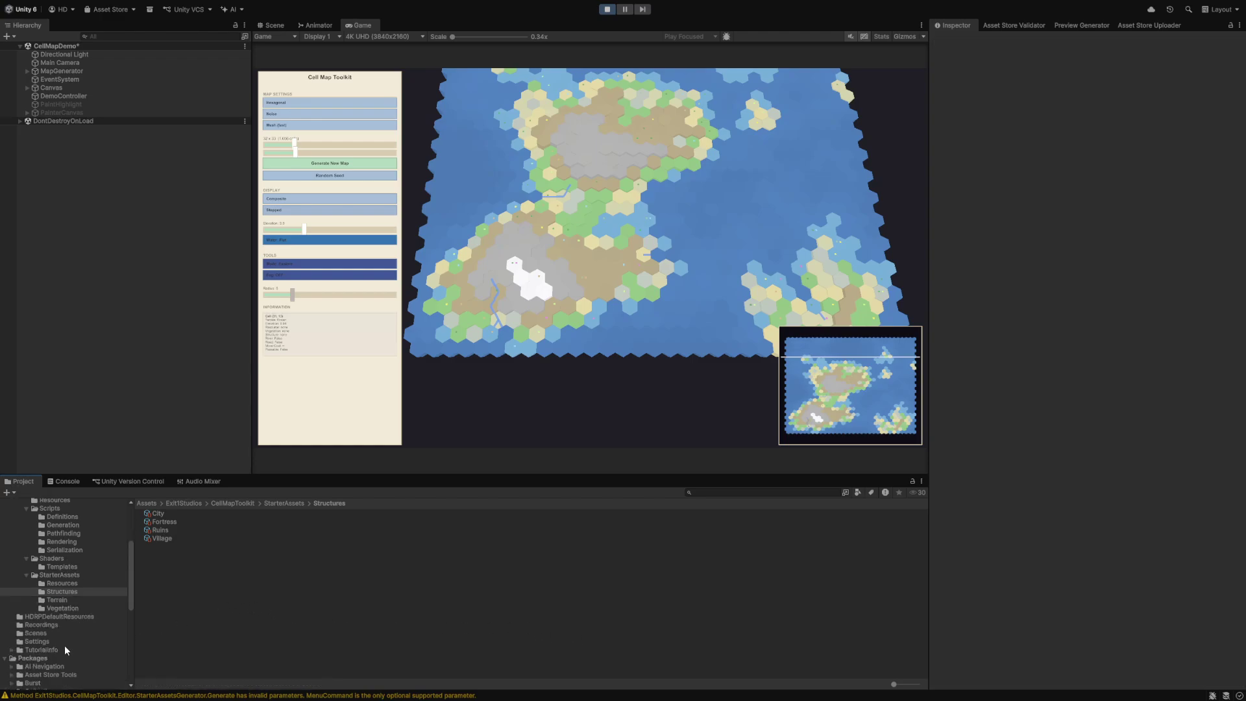
{"action": "left_click", "coordinate": [57, 585]}
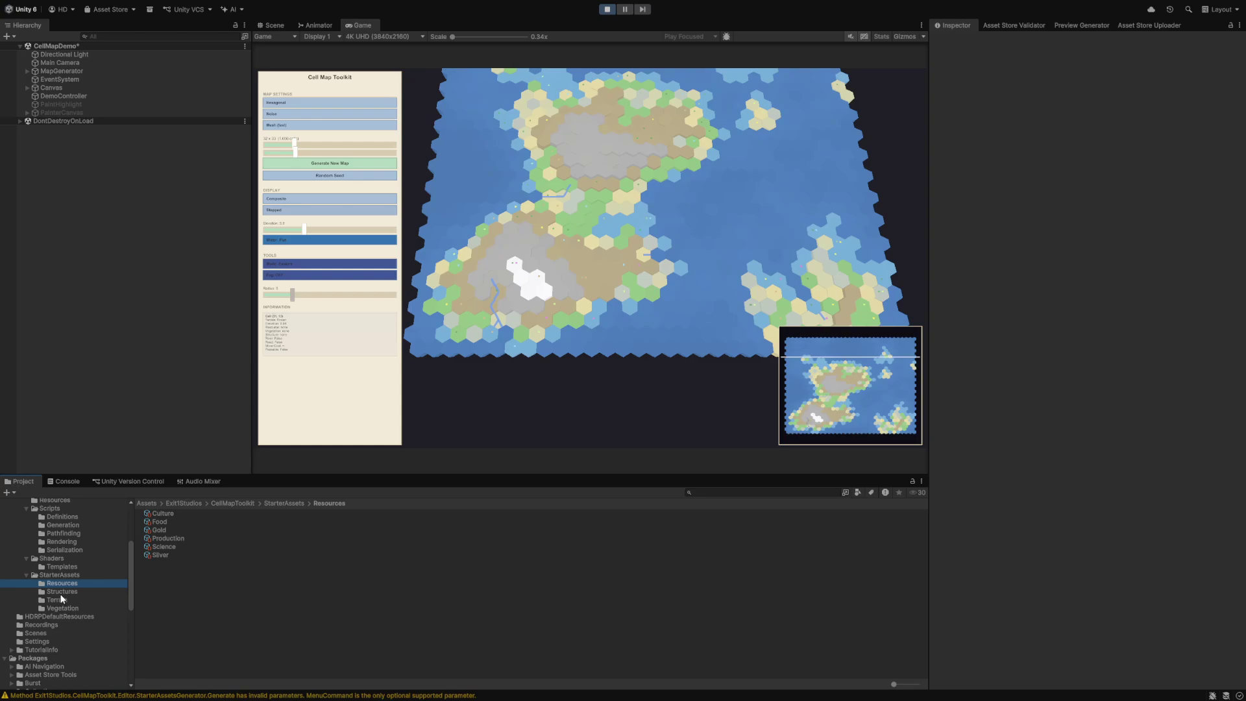
{"action": "left_click", "coordinate": [157, 555]}
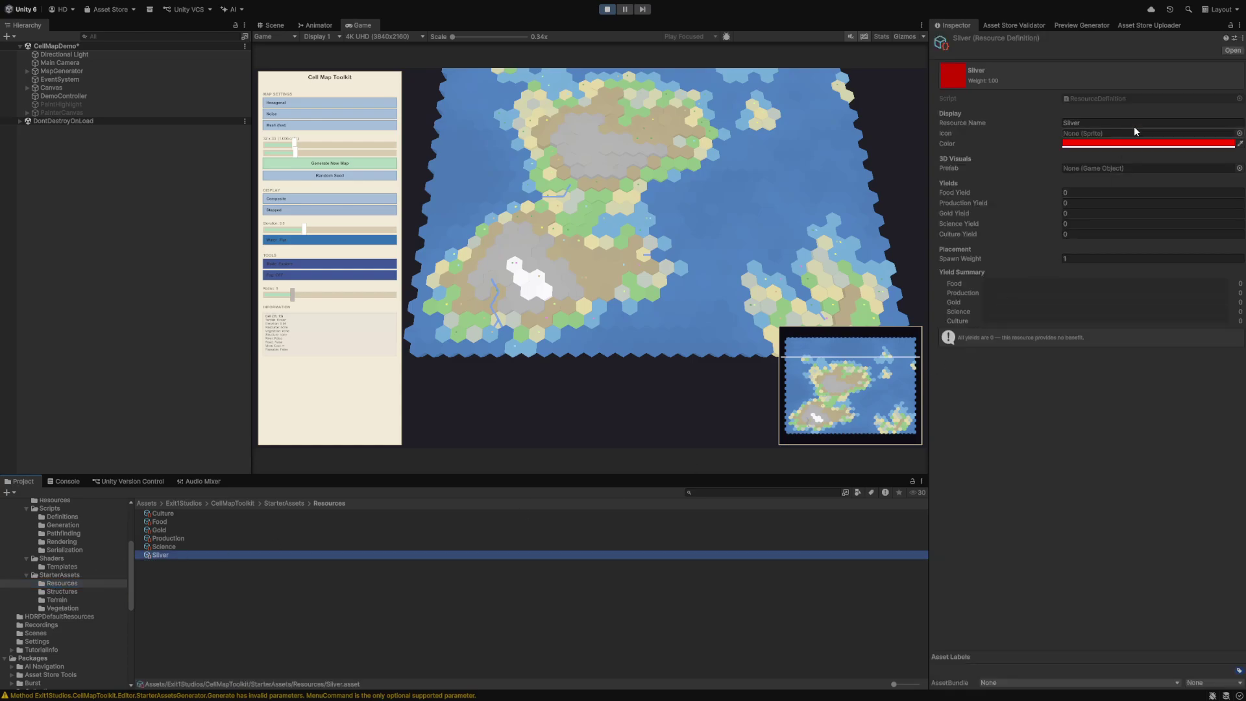
{"action": "left_click", "coordinate": [637, 222]}
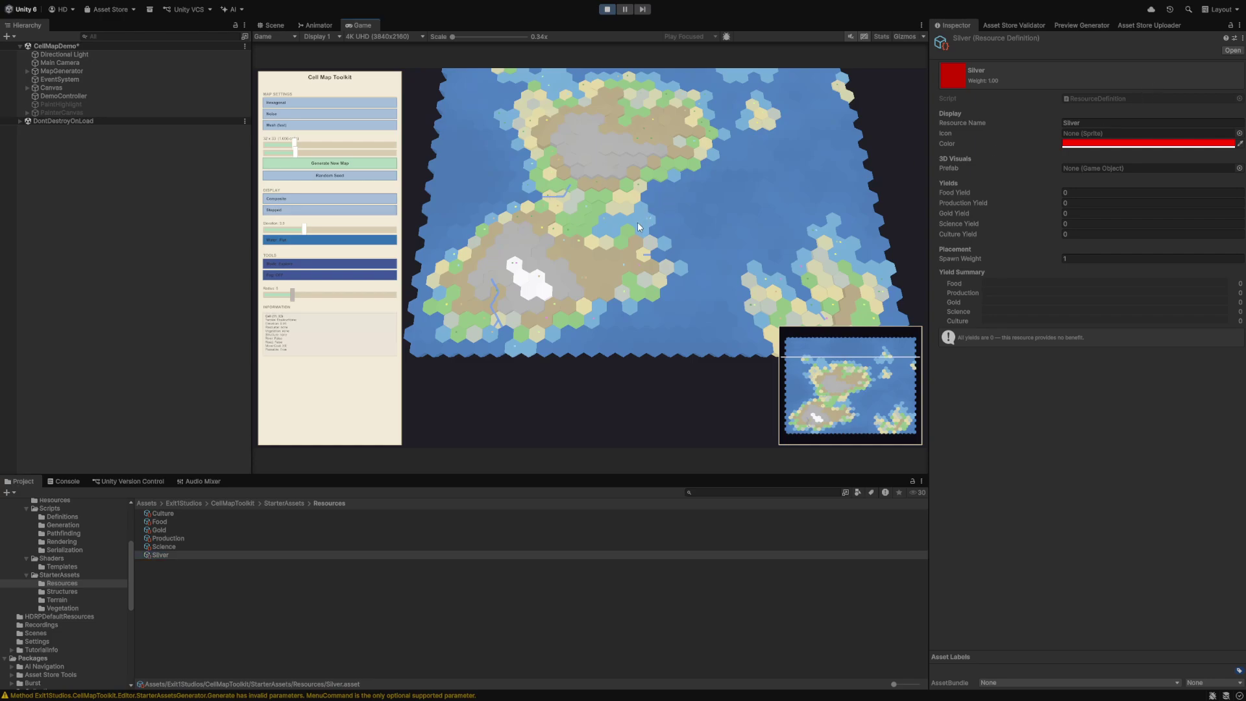
- Examine the colored resource markers on the northern island's cells at different camera distances and positions
{"action": "scroll", "coordinate": [637, 222], "scroll_direction": "up", "scroll_amount": 3}
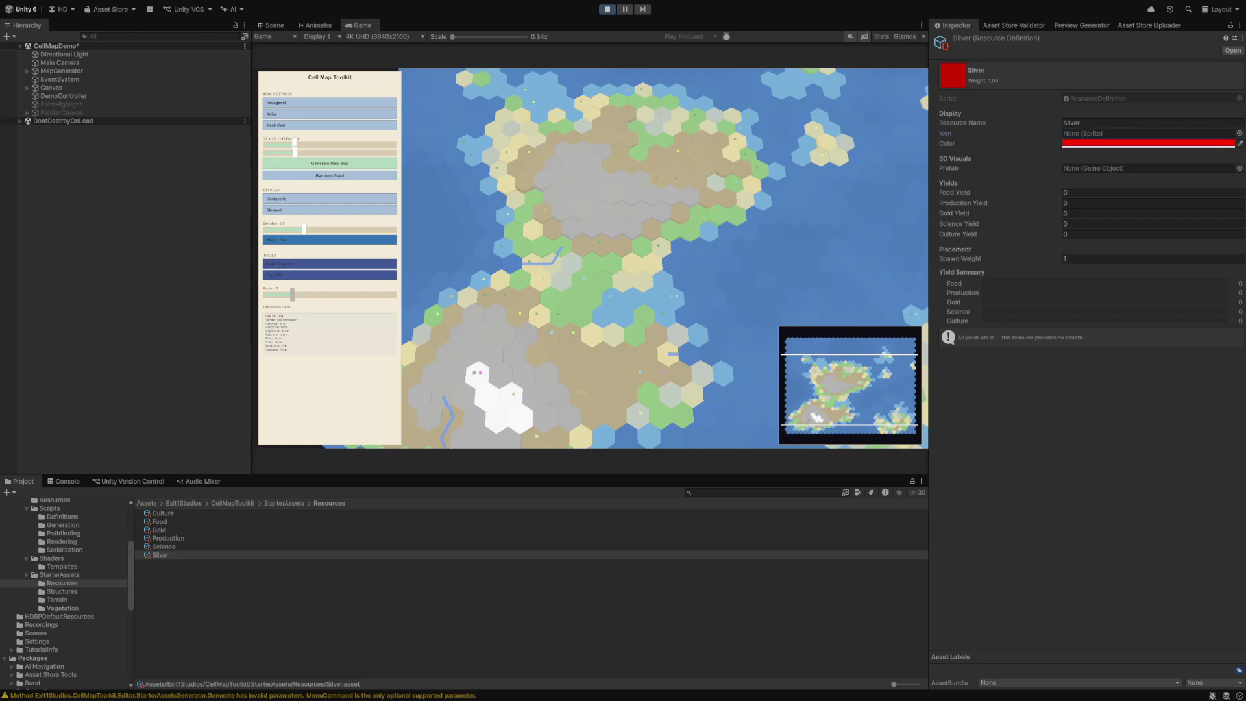
{"action": "scroll", "coordinate": [597, 273], "scroll_direction": "up", "scroll_amount": 2}
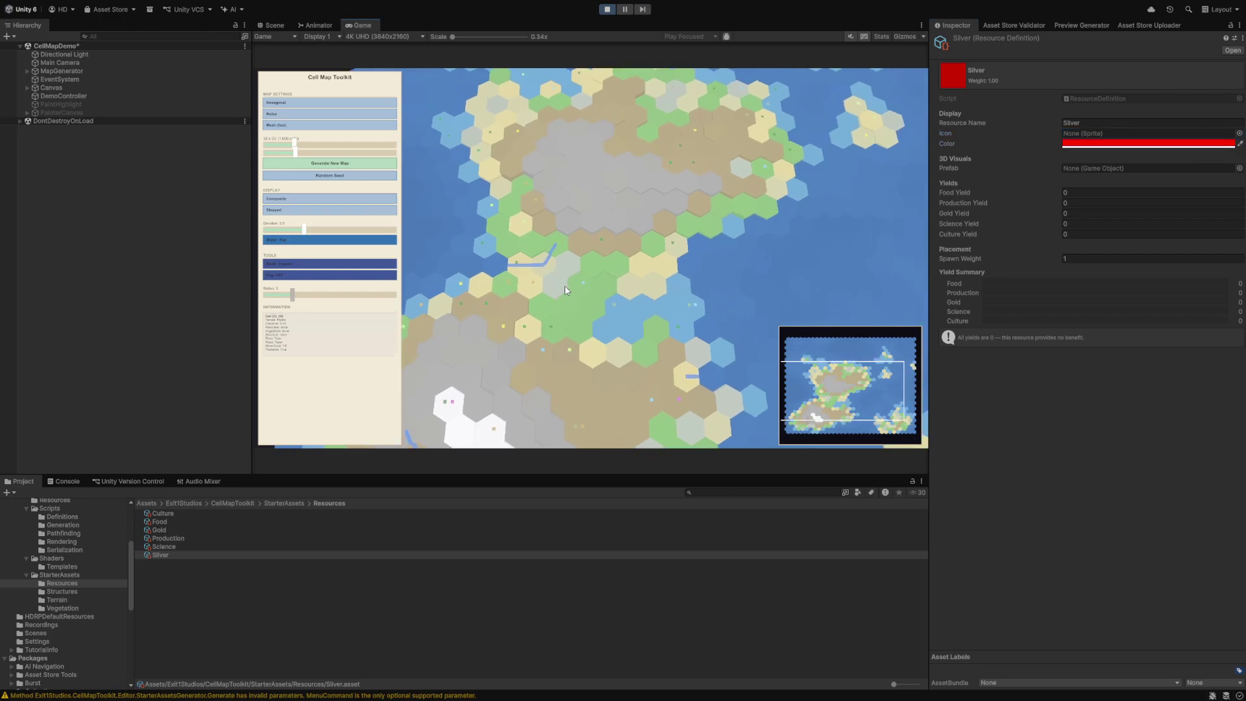
{"action": "key", "text": "a"}
{"action": "key", "text": "d"}
{"action": "key", "text": "w"}
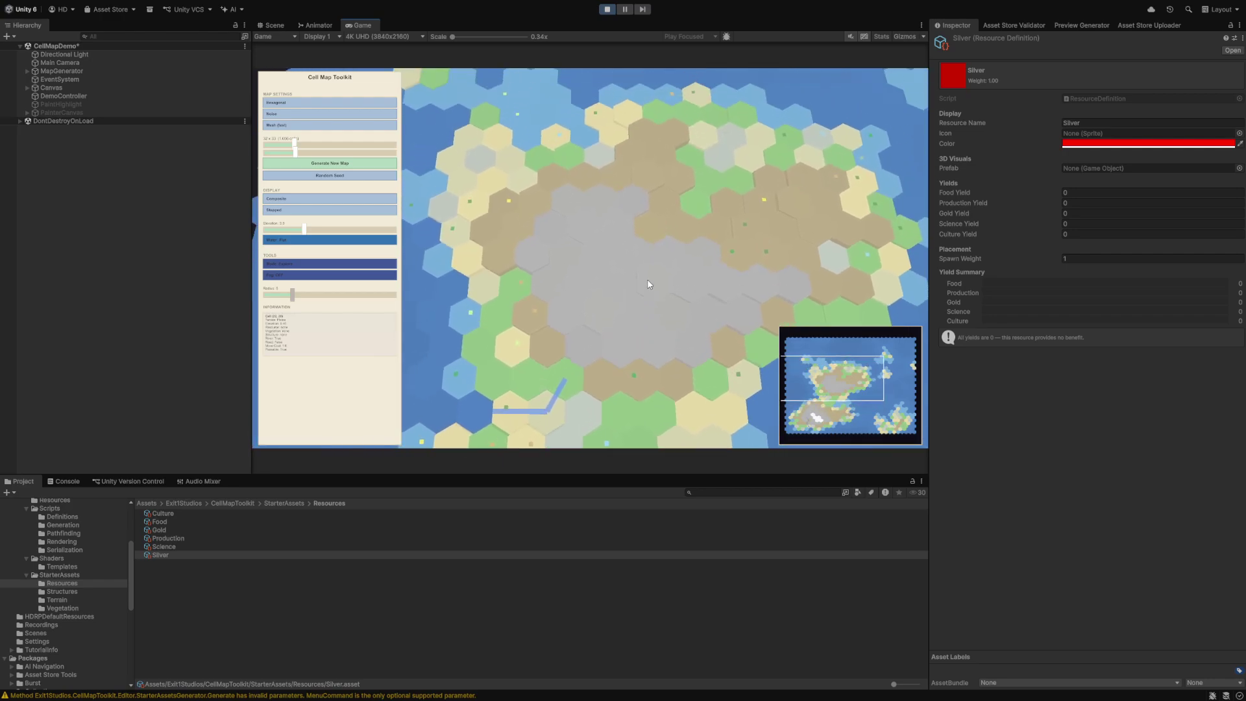
{"action": "scroll", "coordinate": [648, 280], "scroll_direction": "down", "scroll_amount": 1}
{"action": "scroll", "coordinate": [648, 283], "scroll_direction": "up", "scroll_amount": 2}
{"action": "key", "text": "a"}
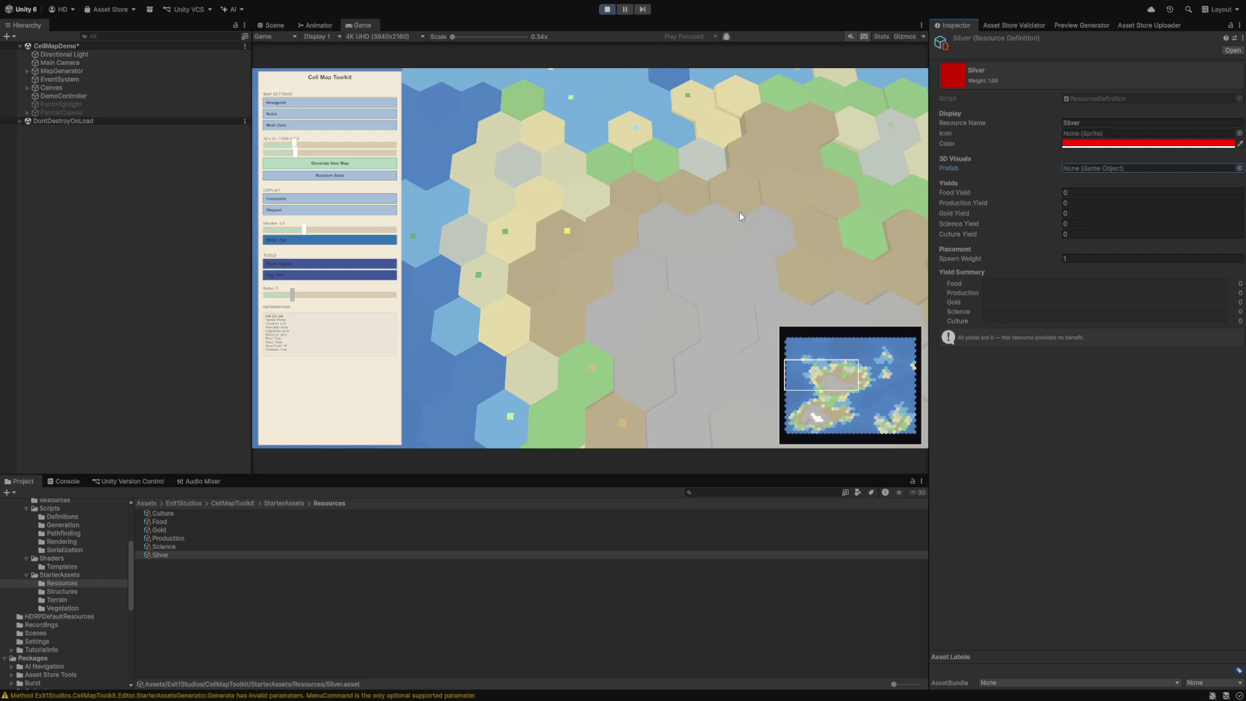
{"action": "scroll", "coordinate": [679, 209], "scroll_direction": "up", "scroll_amount": 3}
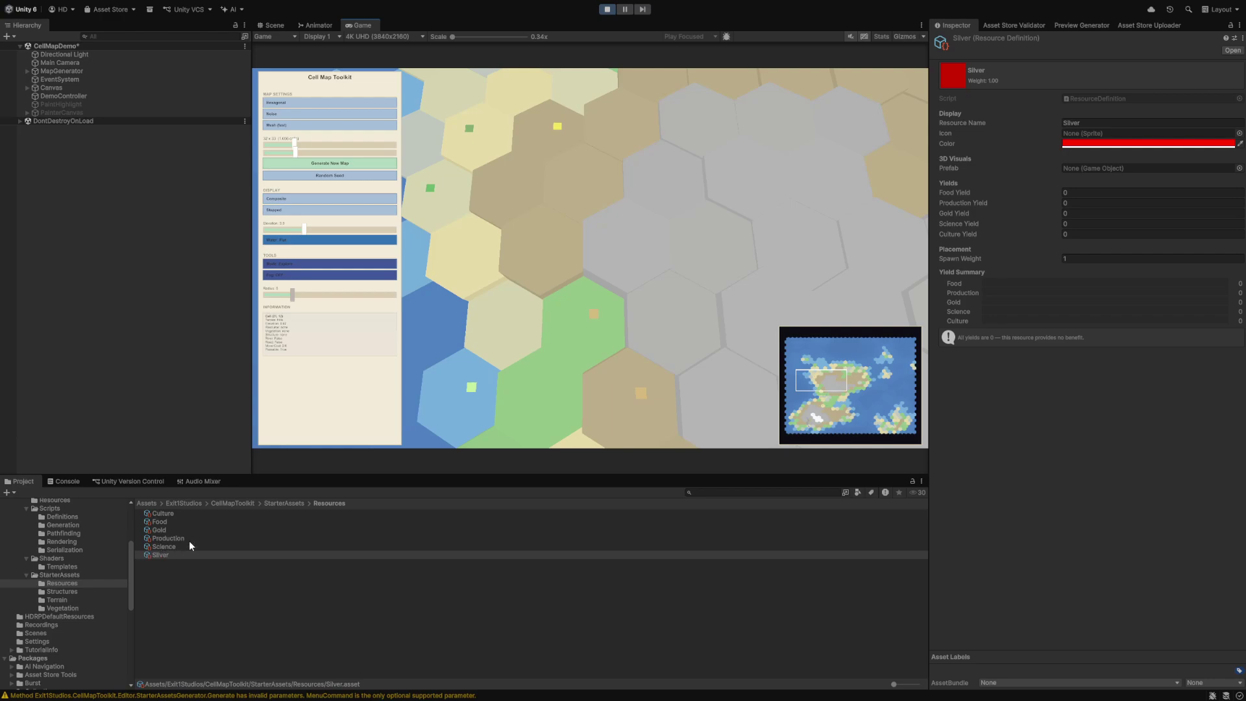
{"action": "scroll", "coordinate": [609, 313], "scroll_direction": "down", "scroll_amount": 4}
{"action": "scroll", "coordinate": [609, 313], "scroll_direction": "up", "scroll_amount": 5}
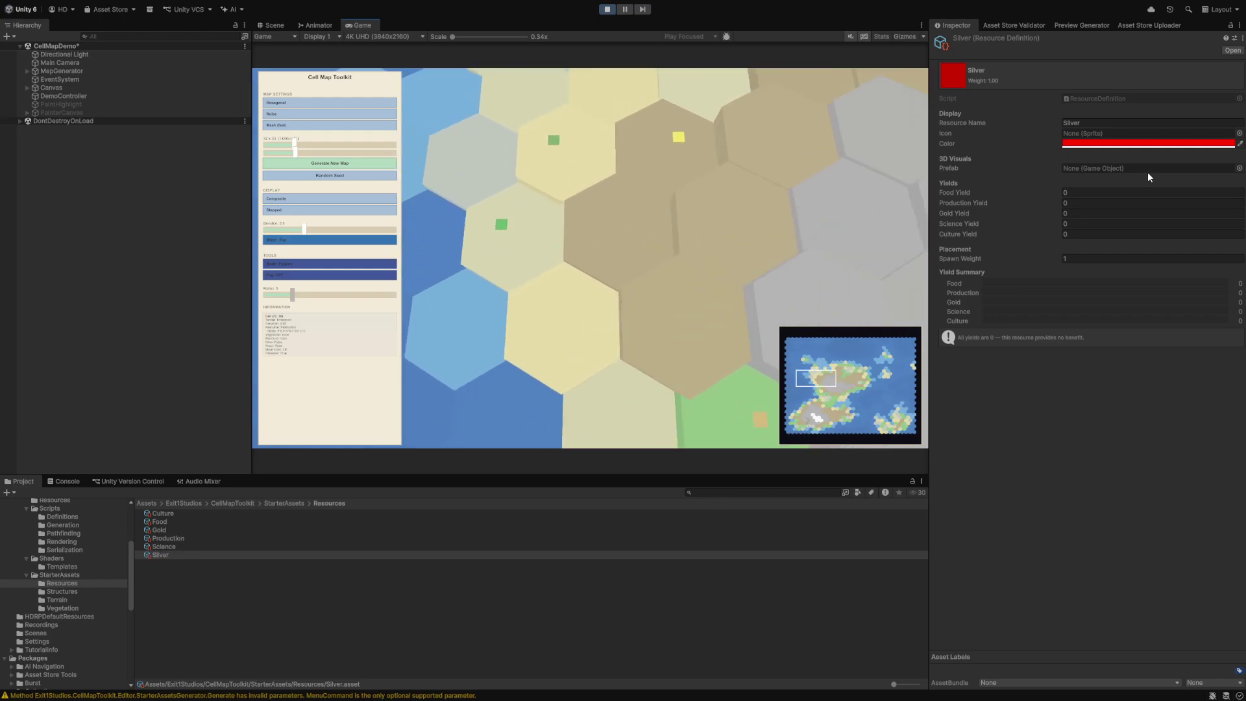
{"action": "scroll", "coordinate": [646, 248], "scroll_direction": "down", "scroll_amount": 3}
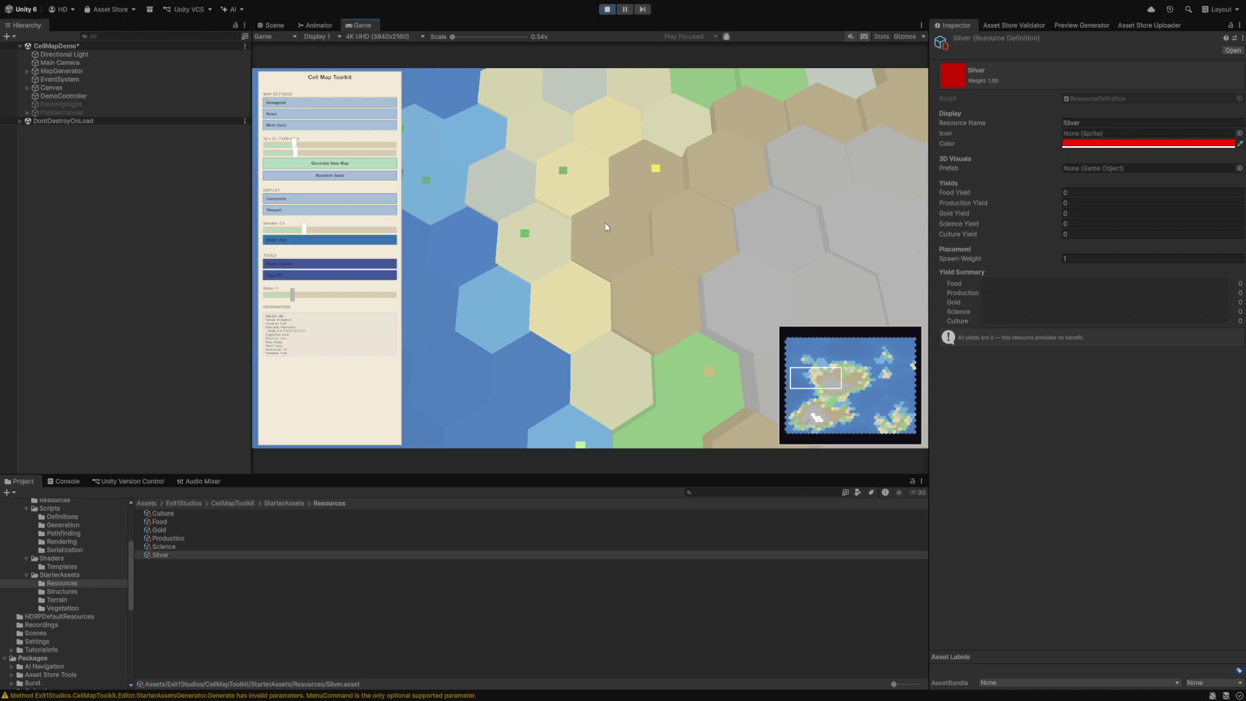
{"action": "scroll", "coordinate": [588, 235], "scroll_direction": "up", "scroll_amount": 5}
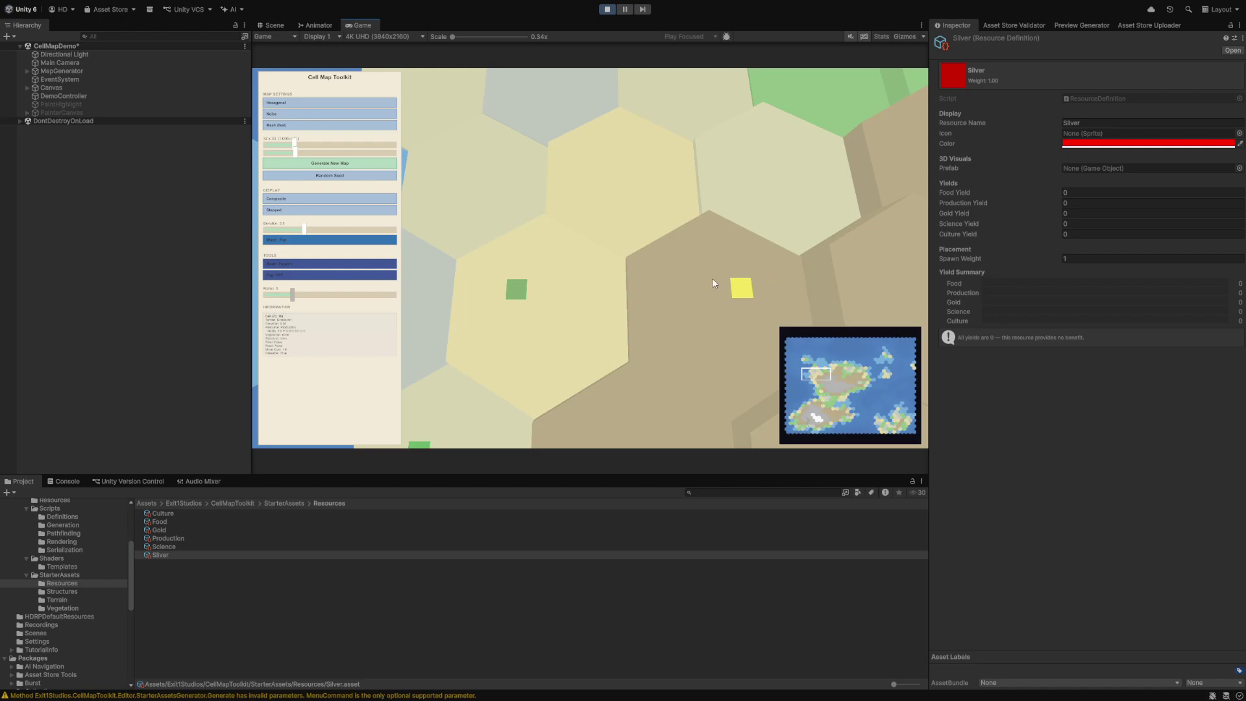
- Review the Silver definition's yield and spawn weight fields, and return to a wide view of both islands
{"action": "left_click", "coordinate": [952, 191]}
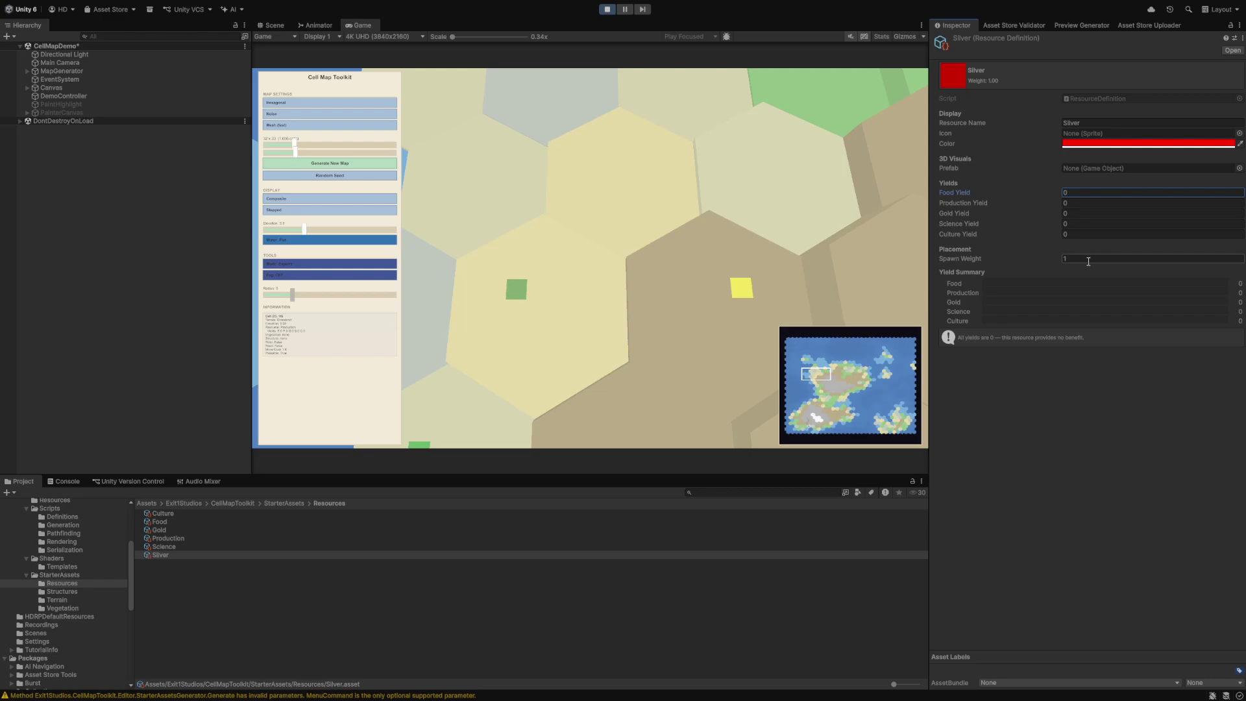
{"action": "left_click", "coordinate": [626, 194]}
{"action": "scroll", "coordinate": [625, 190], "scroll_direction": "down", "scroll_amount": 5}
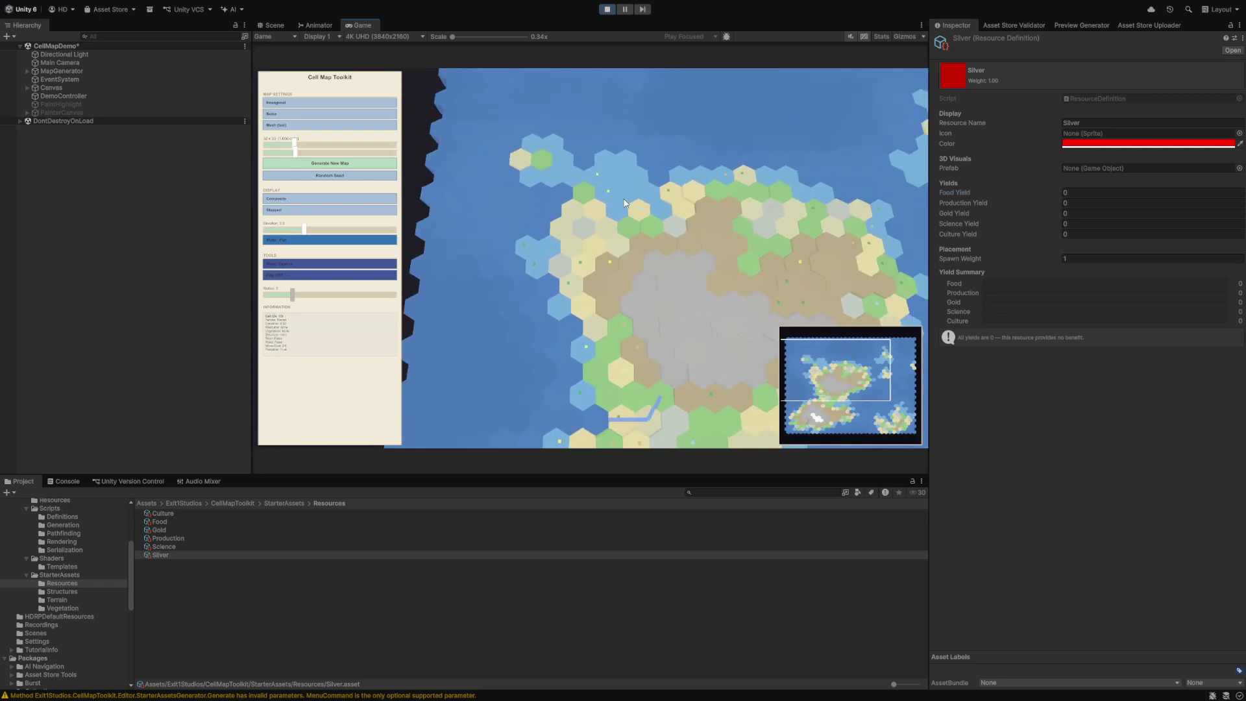
{"action": "scroll", "coordinate": [624, 204], "scroll_direction": "down", "scroll_amount": 2}
{"action": "key", "text": "s"}
{"action": "key", "text": "d"}
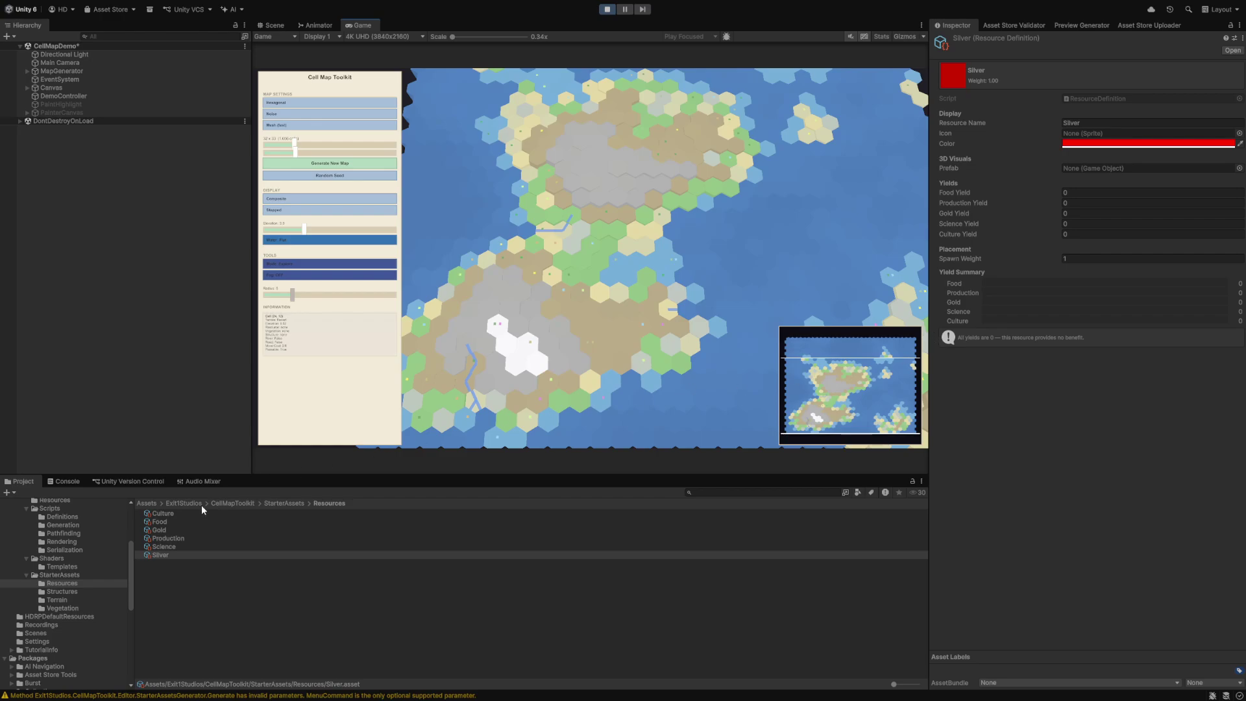
- Open the MapRegistry asset in StarterAssets and add the Silver definition in a new resource slot
{"action": "left_click", "coordinate": [60, 574]}
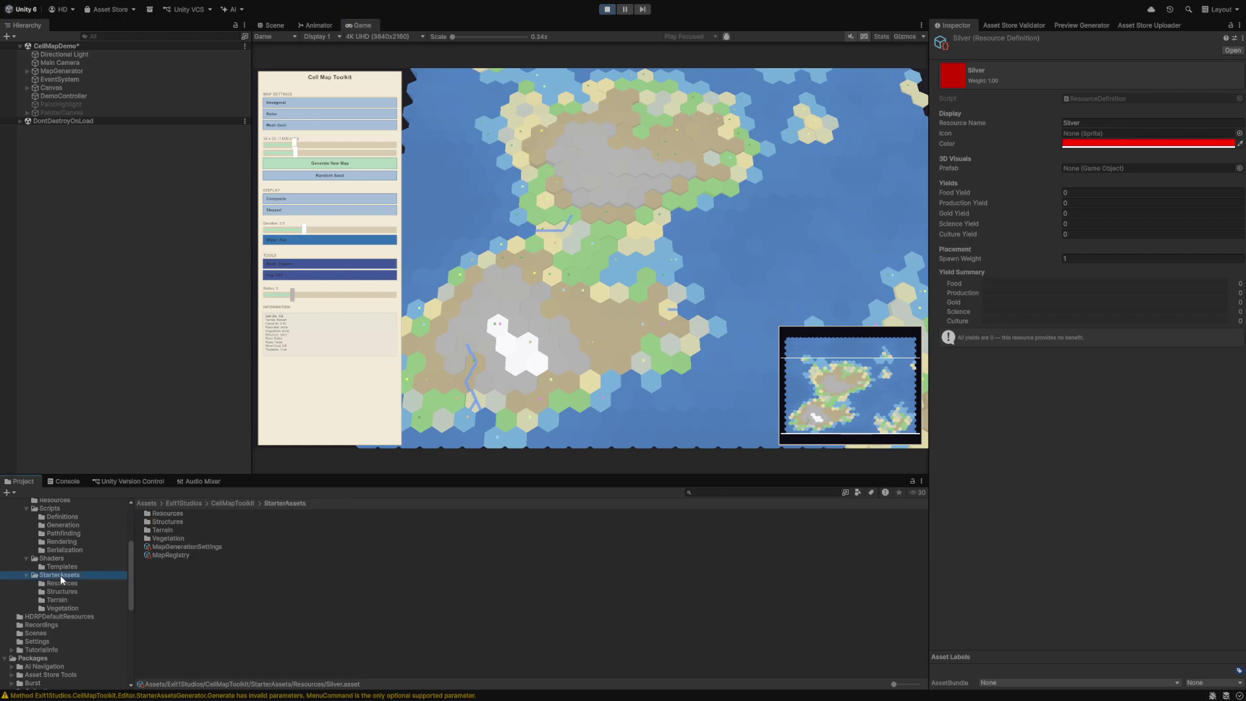
{"action": "left_click", "coordinate": [185, 553]}
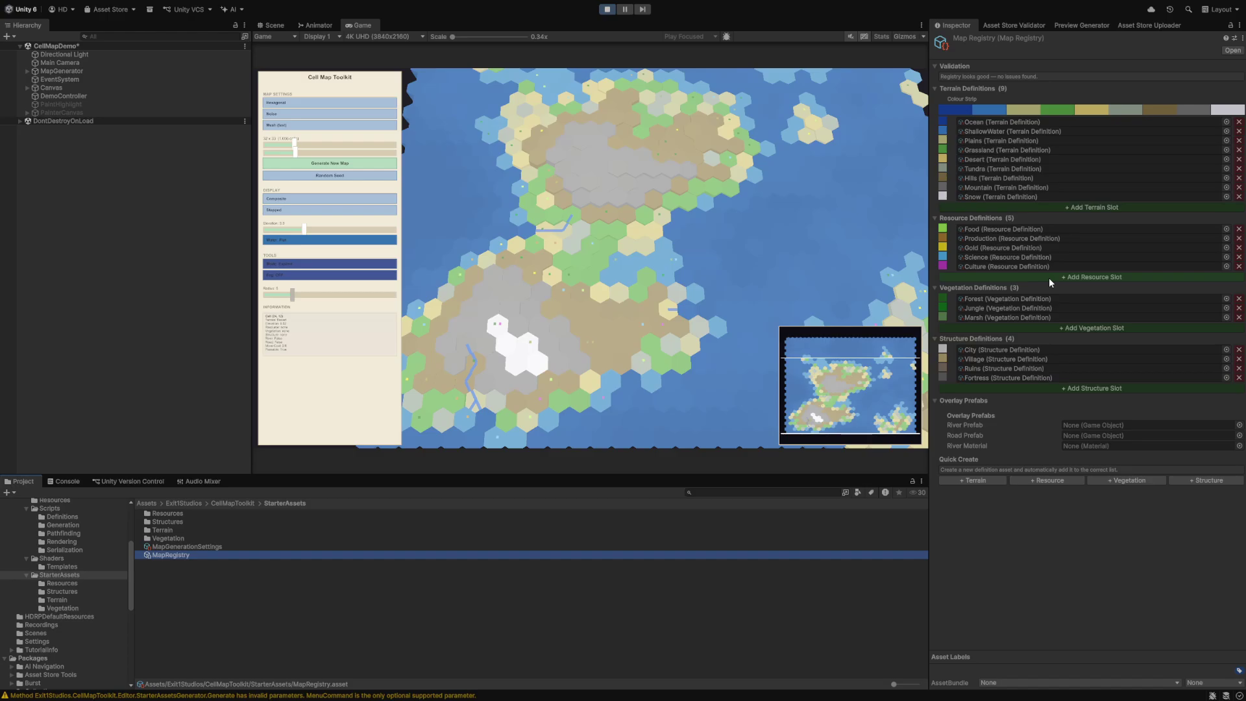
{"action": "left_click", "coordinate": [1085, 277]}
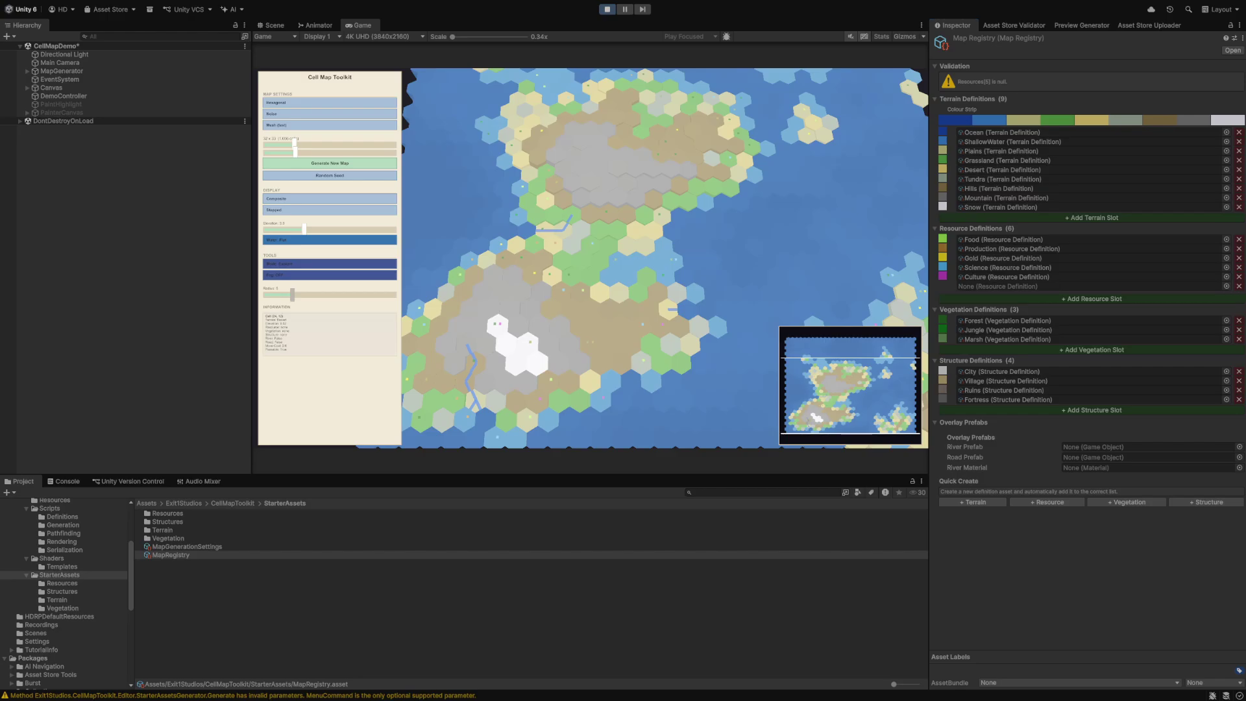
{"action": "double_click", "coordinate": [1018, 279]}
- Generate a new map using the updated registry and view its resource markers up close
{"action": "left_click", "coordinate": [355, 163]}
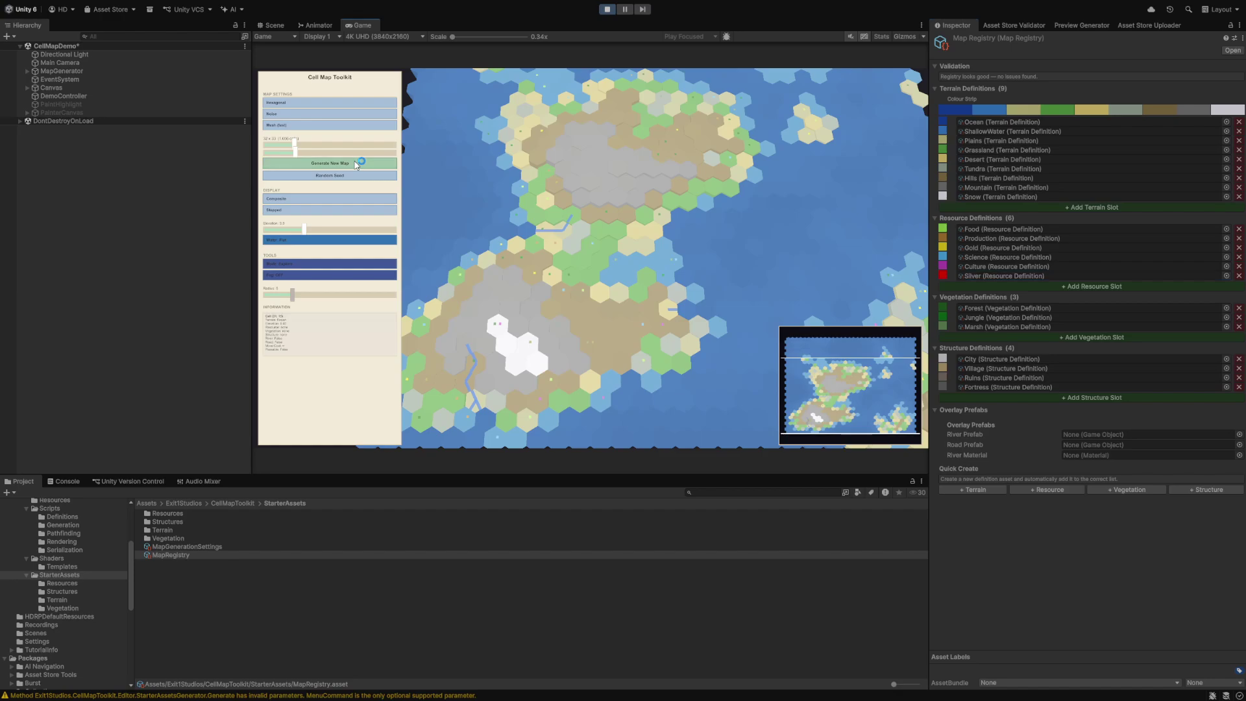
{"action": "scroll", "coordinate": [599, 239], "scroll_direction": "up", "scroll_amount": 5}
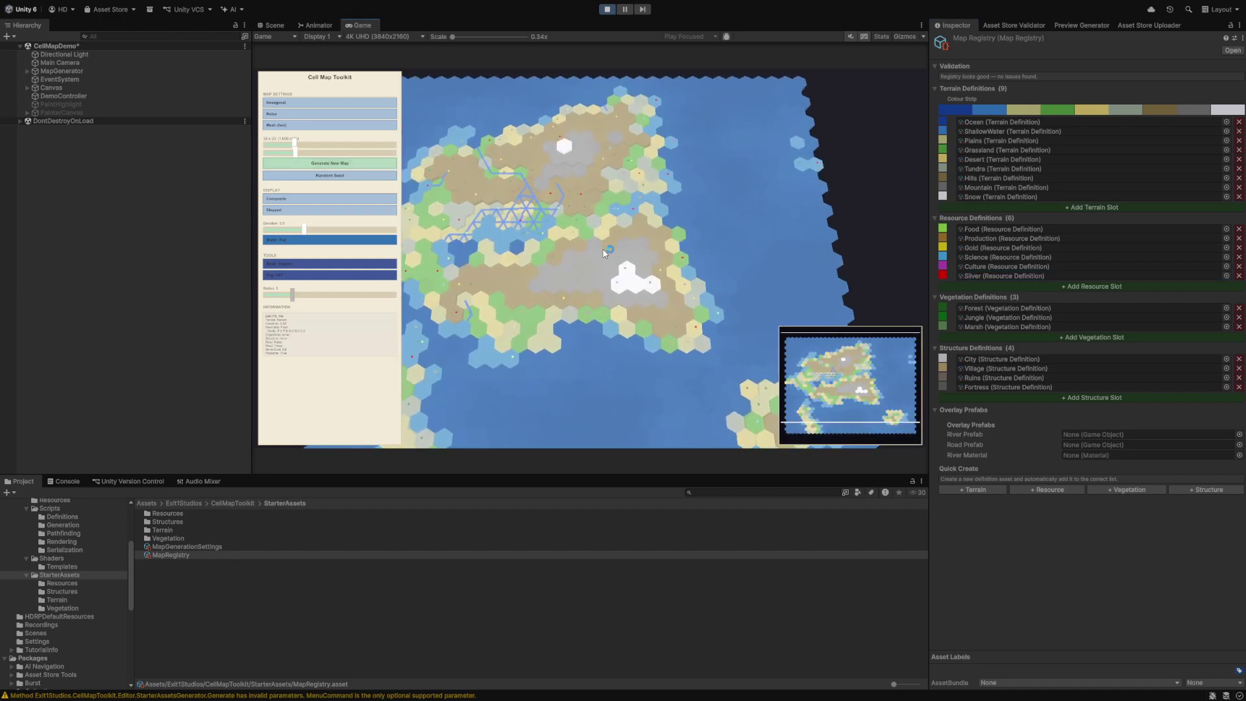
- Examine the resource markers around the river network and western coast of the main island at several zoom levels
{"action": "scroll", "coordinate": [603, 252], "scroll_direction": "up", "scroll_amount": 5}
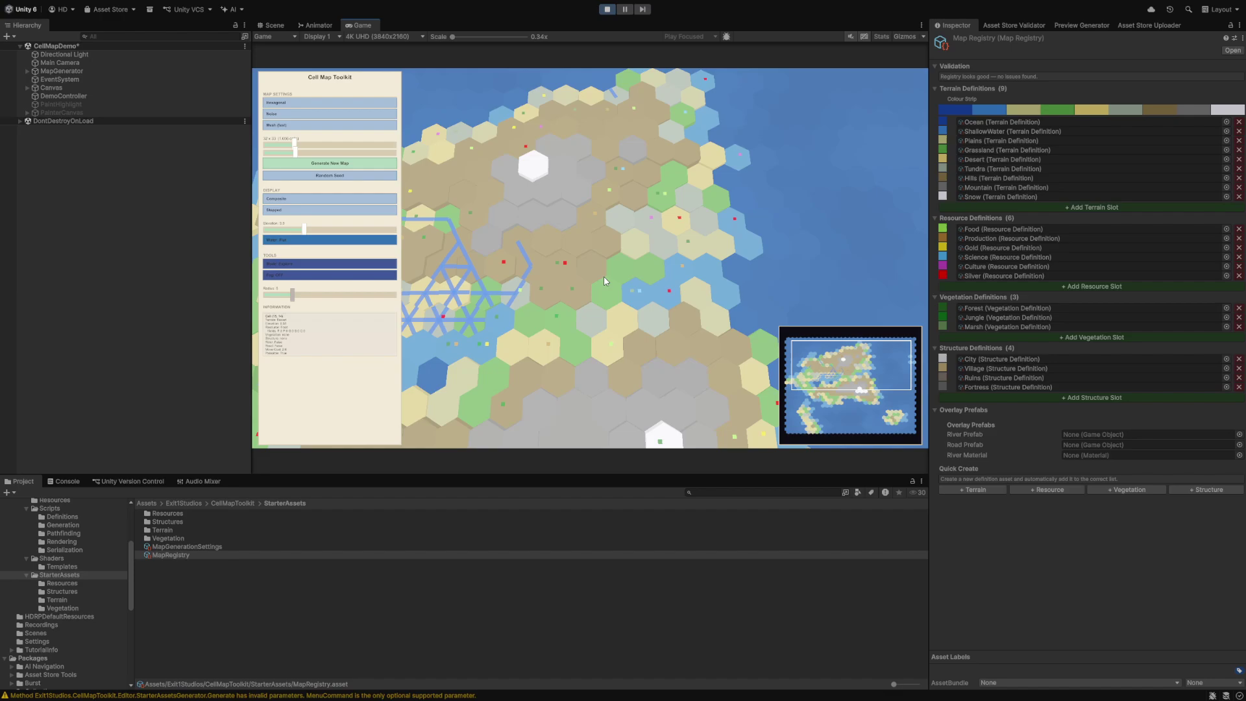
{"action": "scroll", "coordinate": [603, 280], "scroll_direction": "down", "scroll_amount": 6}
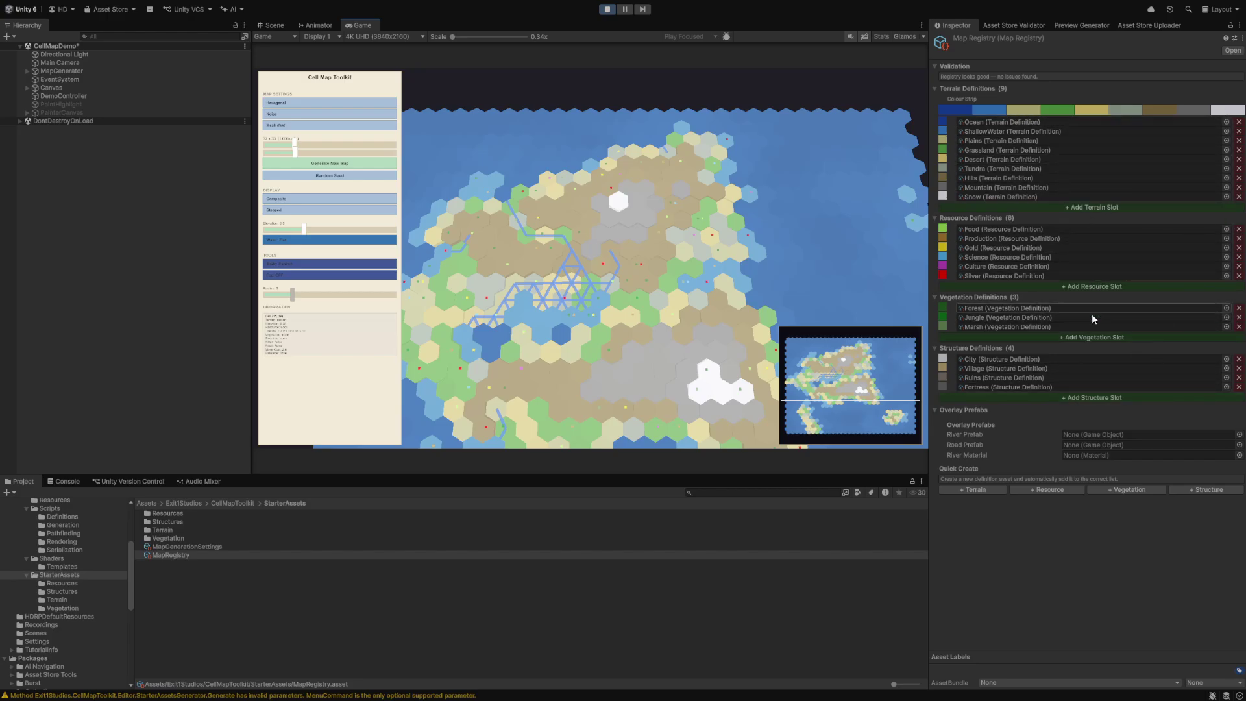
{"action": "key", "text": "s"}
{"action": "scroll", "coordinate": [655, 292], "scroll_direction": "up", "scroll_amount": 5}
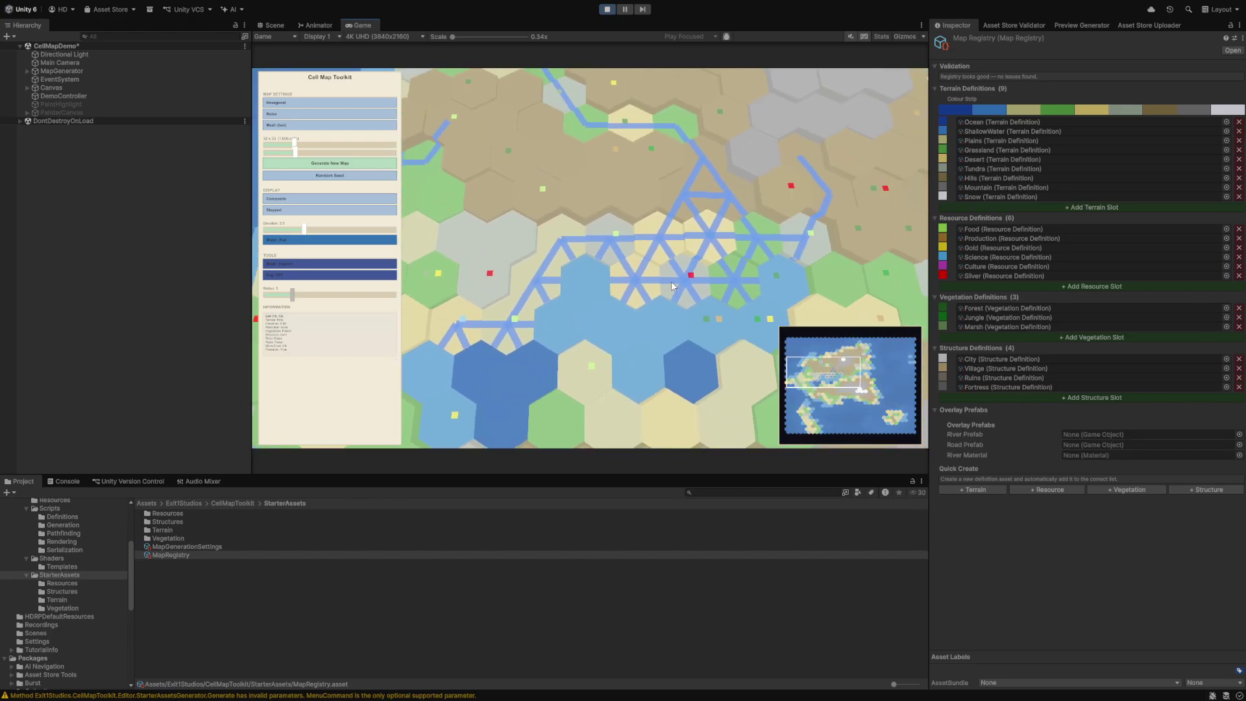
{"action": "scroll", "coordinate": [671, 281], "scroll_direction": "up", "scroll_amount": 5}
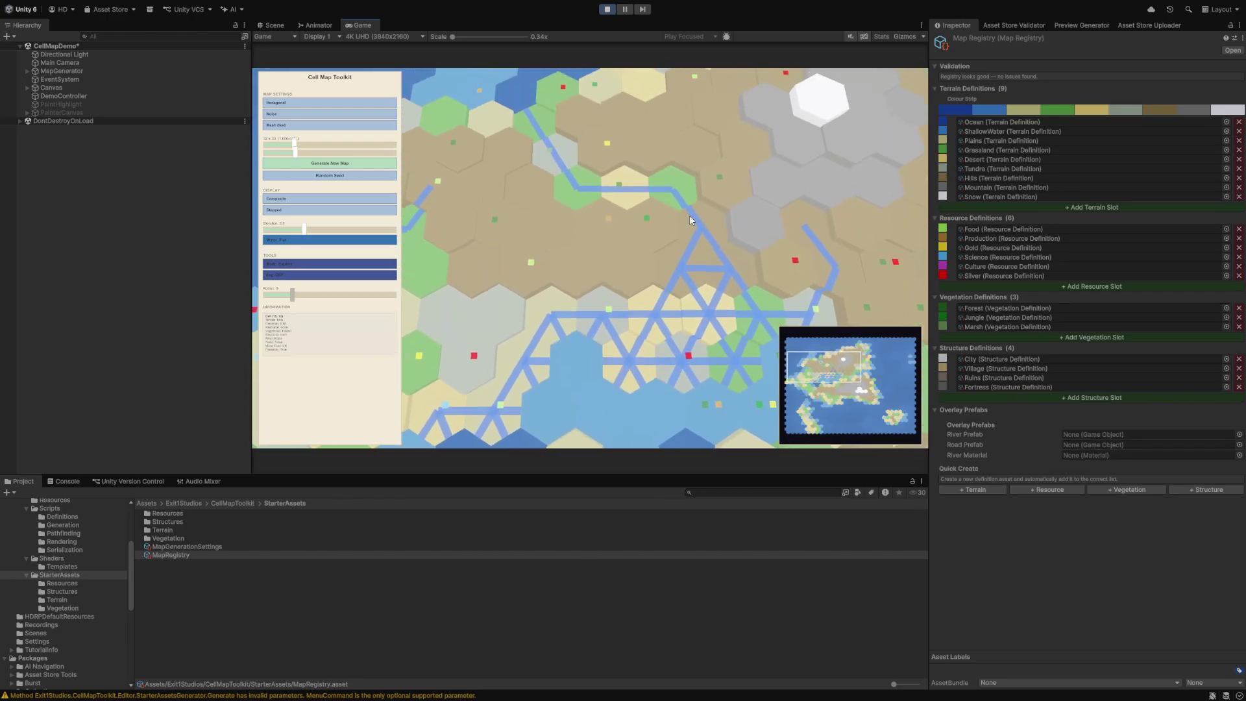
{"action": "scroll", "coordinate": [516, 199], "scroll_direction": "down", "scroll_amount": 5}
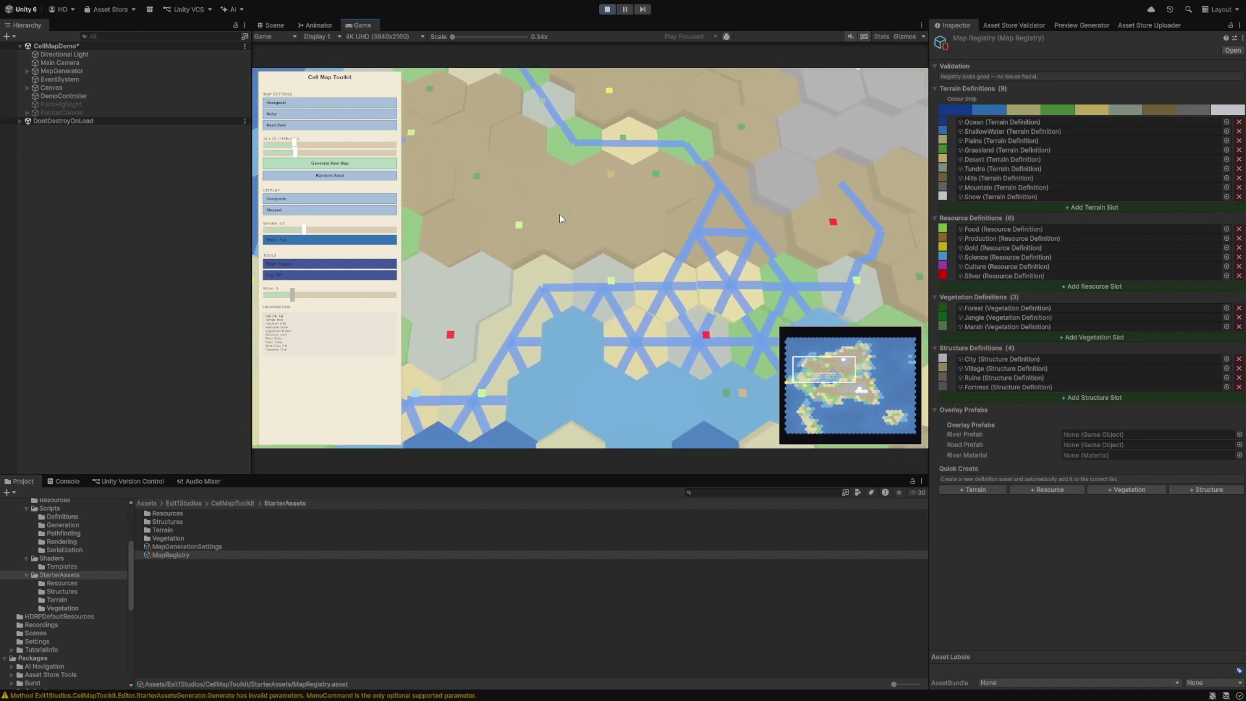
{"action": "key", "text": "d"}
{"action": "key", "text": "s"}
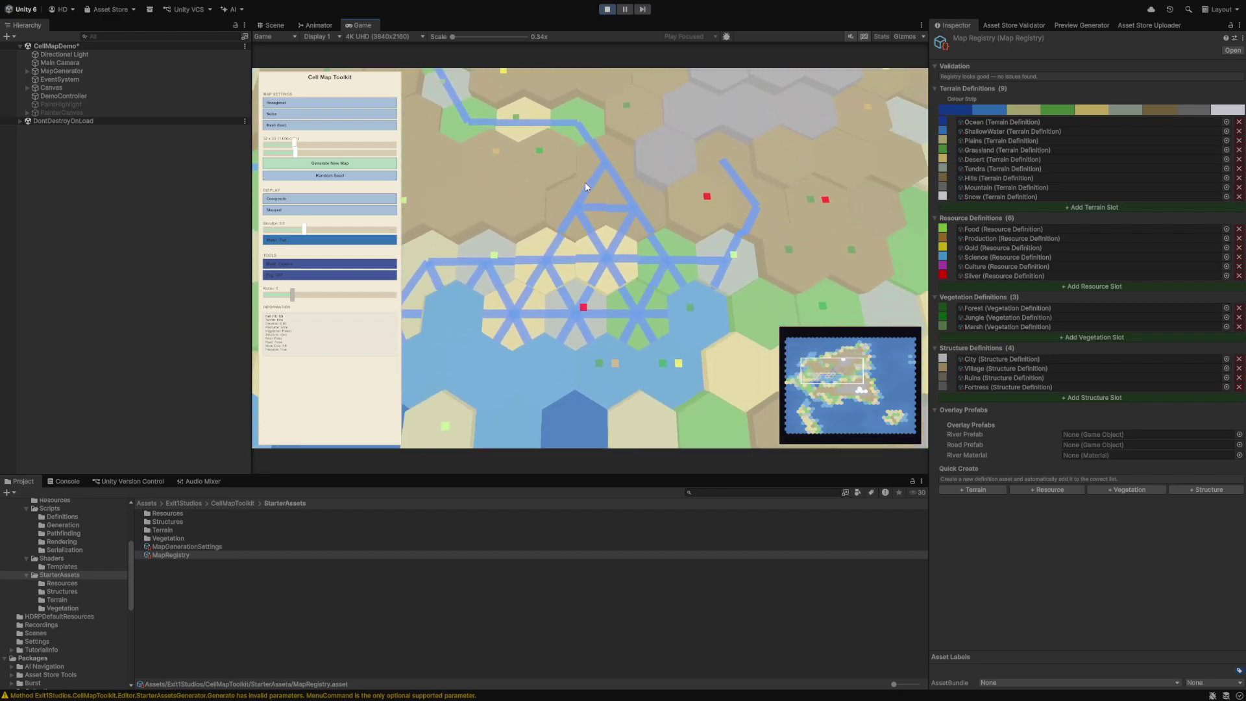
{"action": "key", "text": "s"}
{"action": "key", "text": "a"}
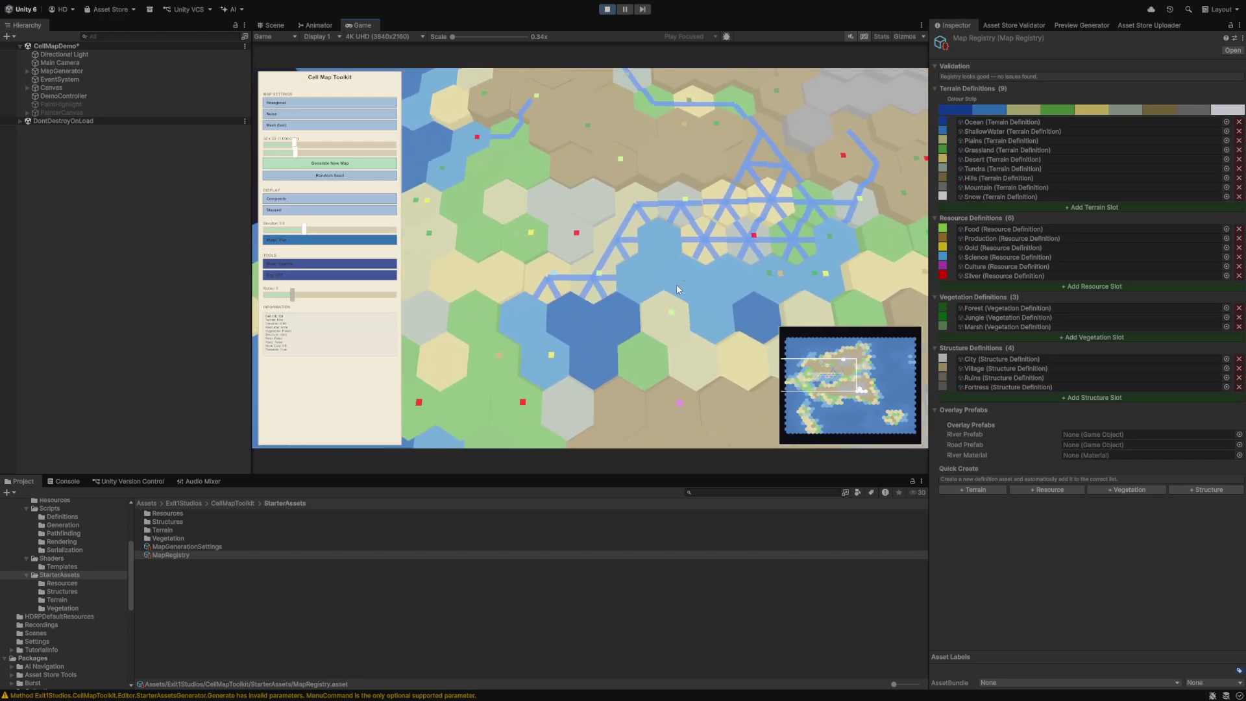
{"action": "key", "text": "a"}
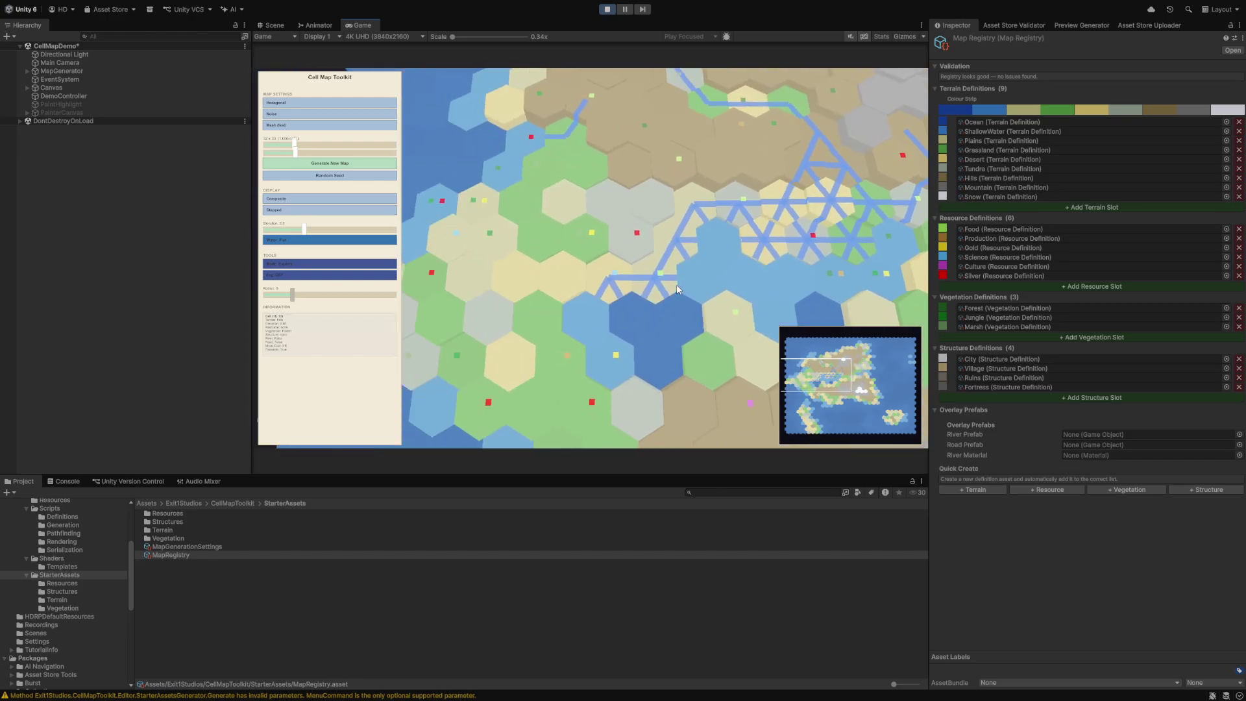
{"action": "key", "text": "d"}
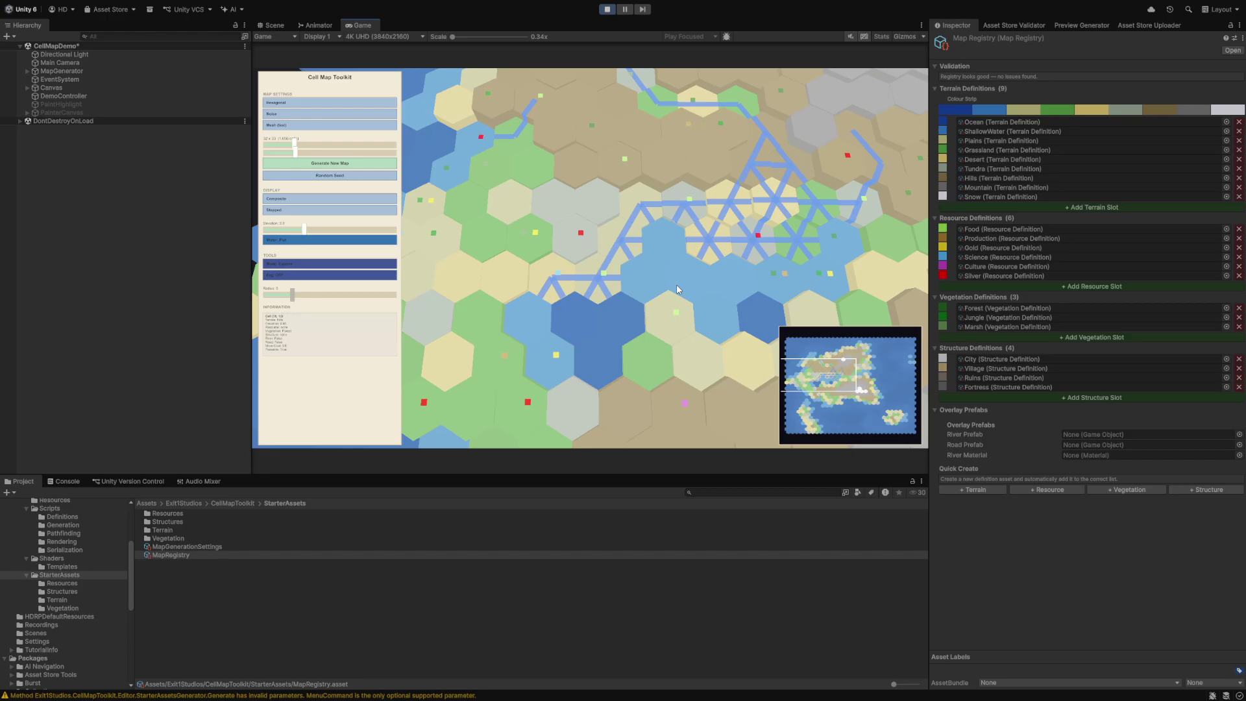
{"action": "scroll", "coordinate": [676, 289], "scroll_direction": "down", "scroll_amount": 4}
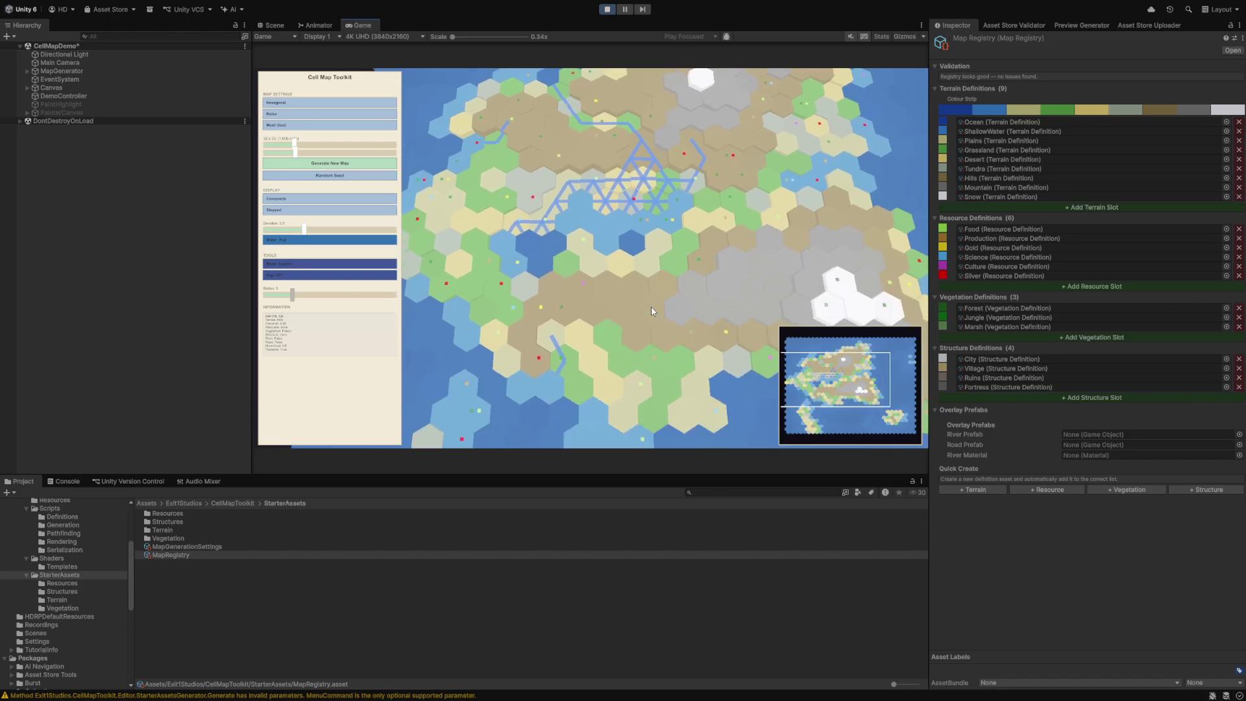
{"action": "scroll", "coordinate": [651, 307], "scroll_direction": "up", "scroll_amount": 2}
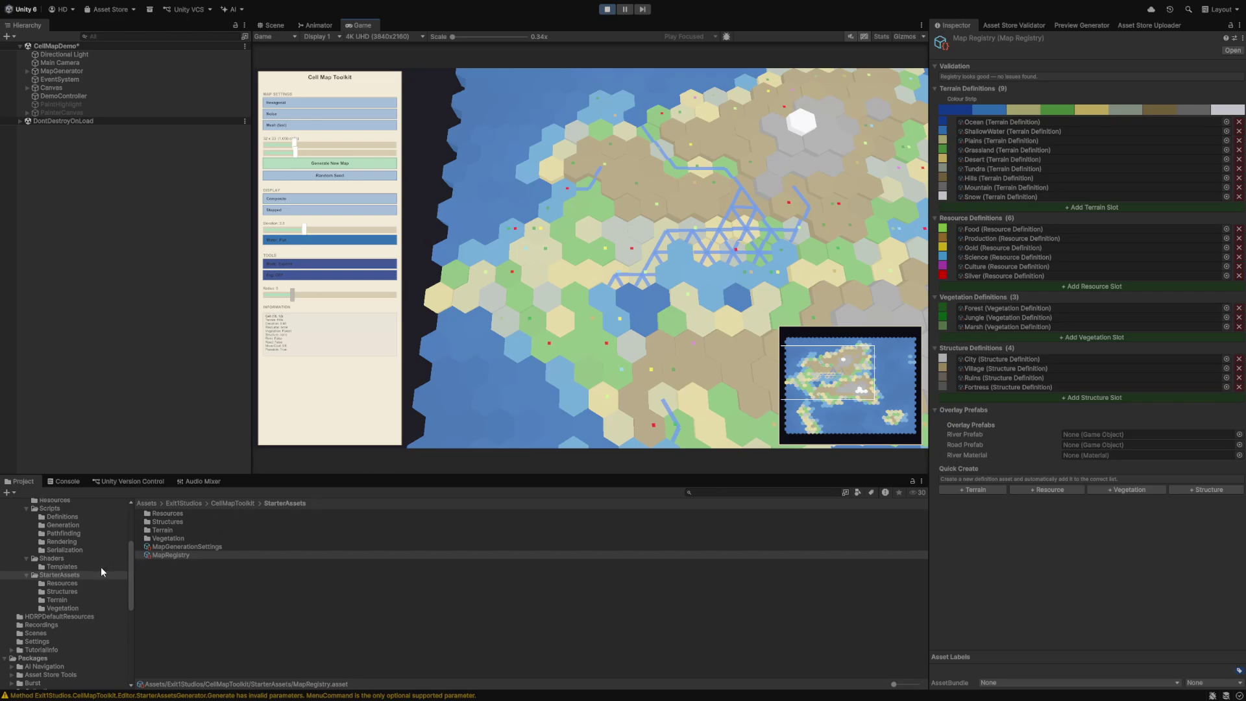
- Open the Terrain folder in StarterAssets and review the Hills, Grassland and Desert terrain definitions against the map
{"action": "left_click", "coordinate": [174, 529]}
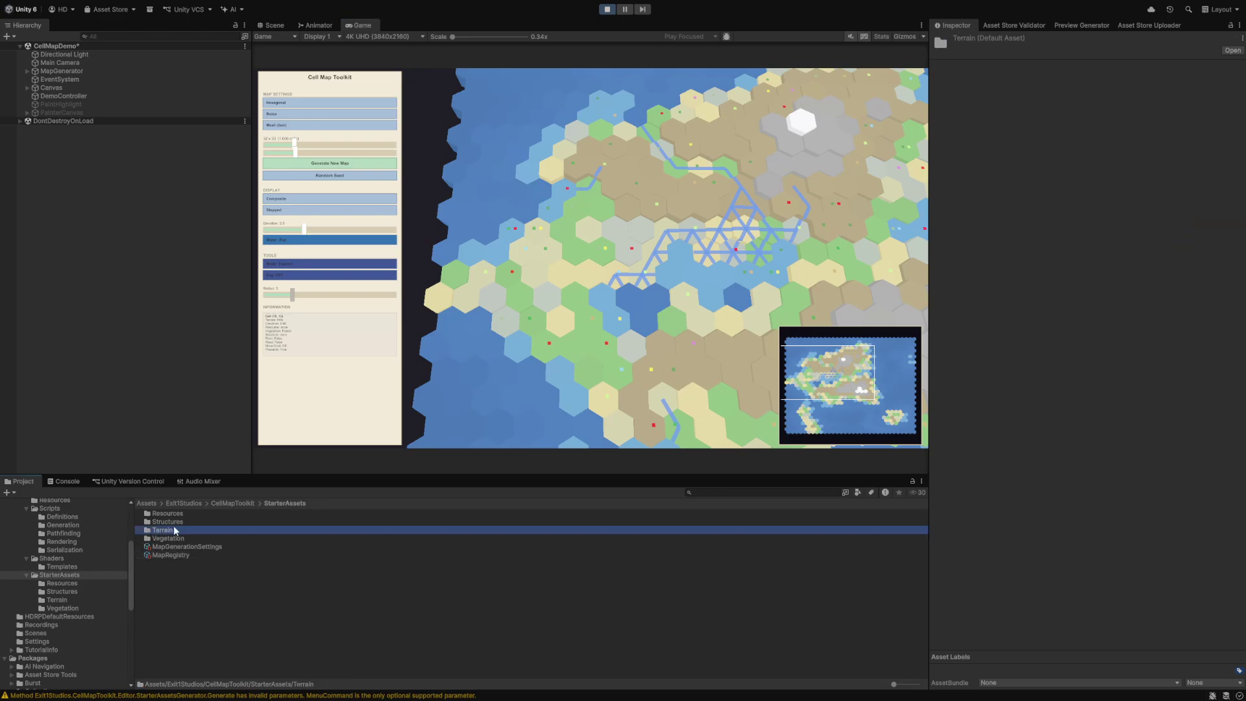
{"action": "double_click", "coordinate": [196, 527]}
{"action": "left_click", "coordinate": [193, 531]}
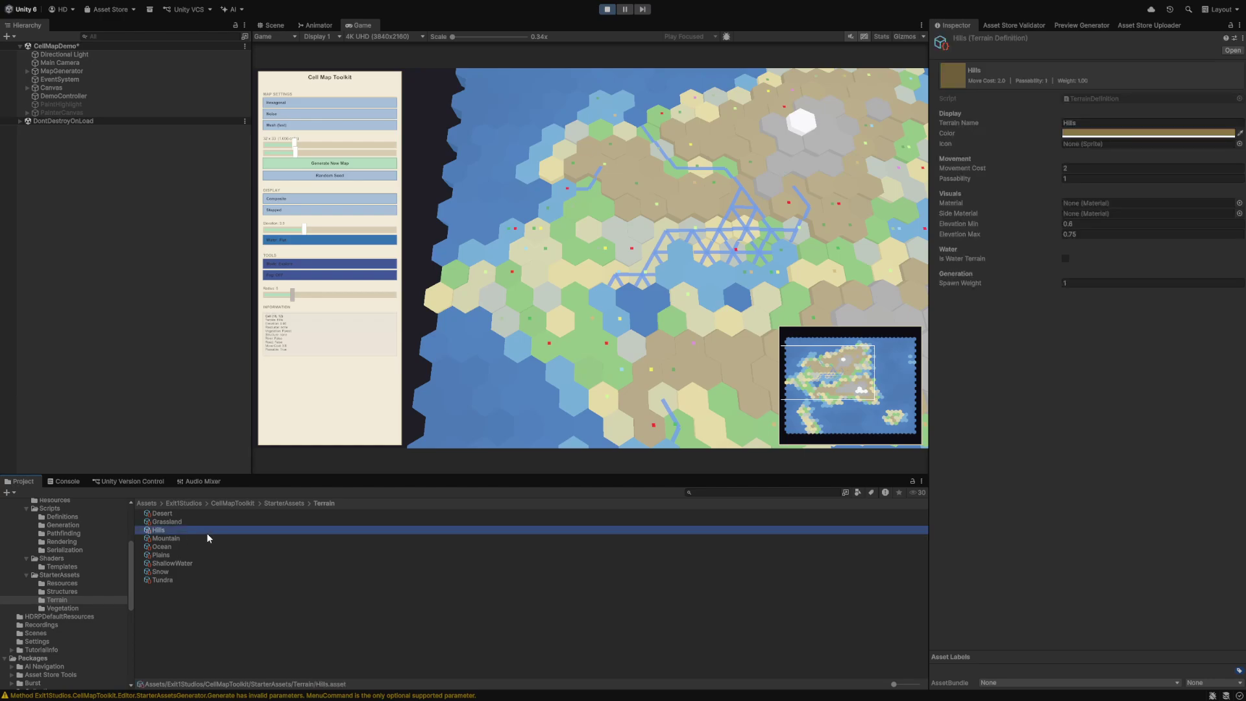
{"action": "scroll", "coordinate": [641, 263], "scroll_direction": "up", "scroll_amount": 10}
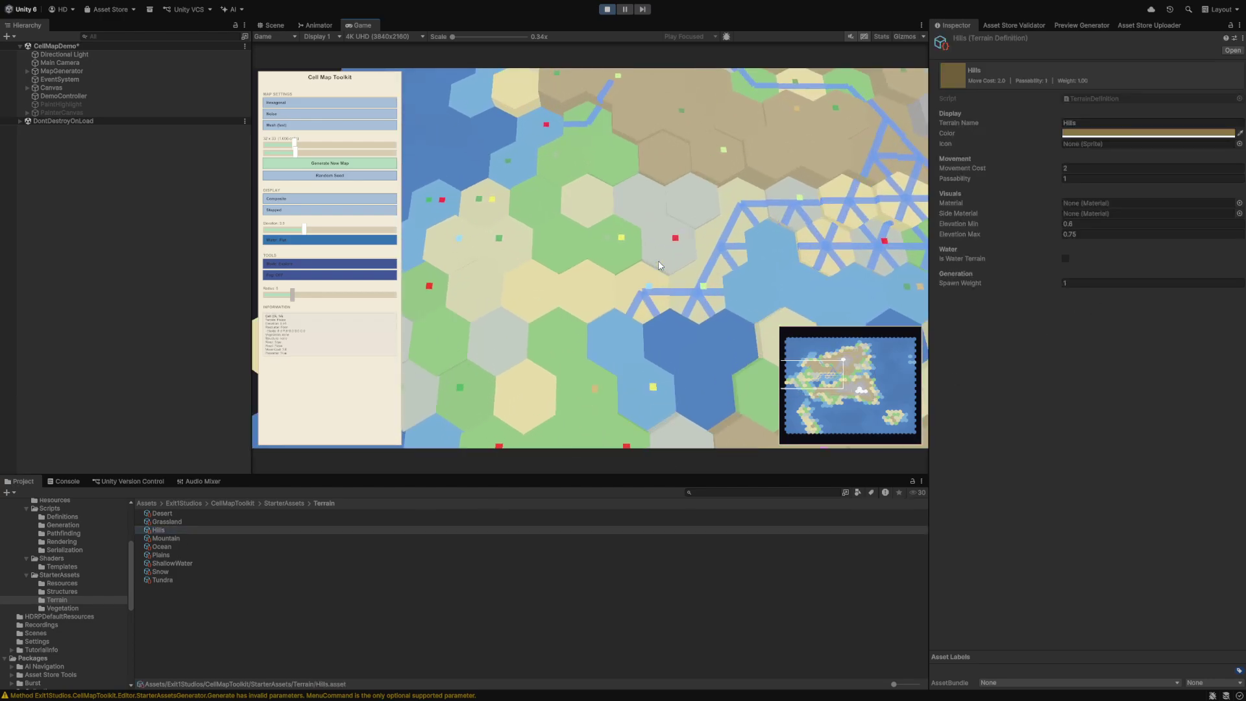
{"action": "scroll", "coordinate": [658, 254], "scroll_direction": "down", "scroll_amount": 5}
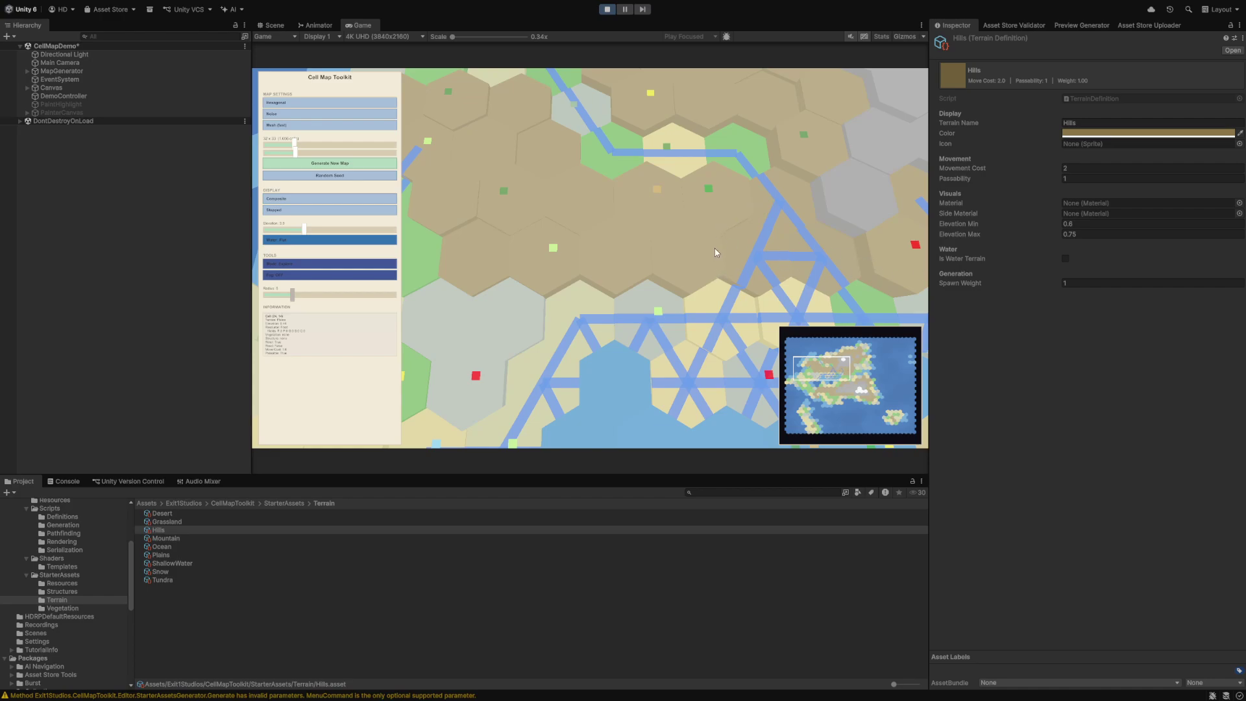
{"action": "scroll", "coordinate": [659, 241], "scroll_direction": "down", "scroll_amount": 5}
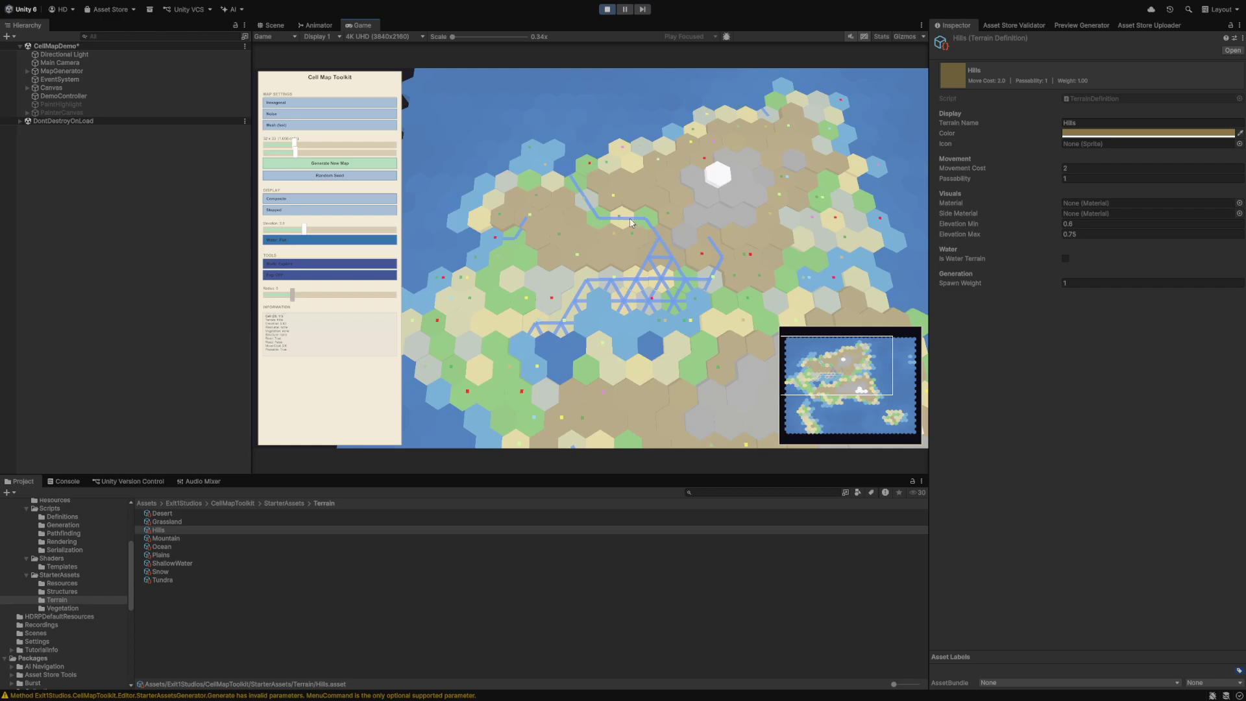
{"action": "left_click", "coordinate": [167, 522]}
{"action": "left_click", "coordinate": [163, 513]}
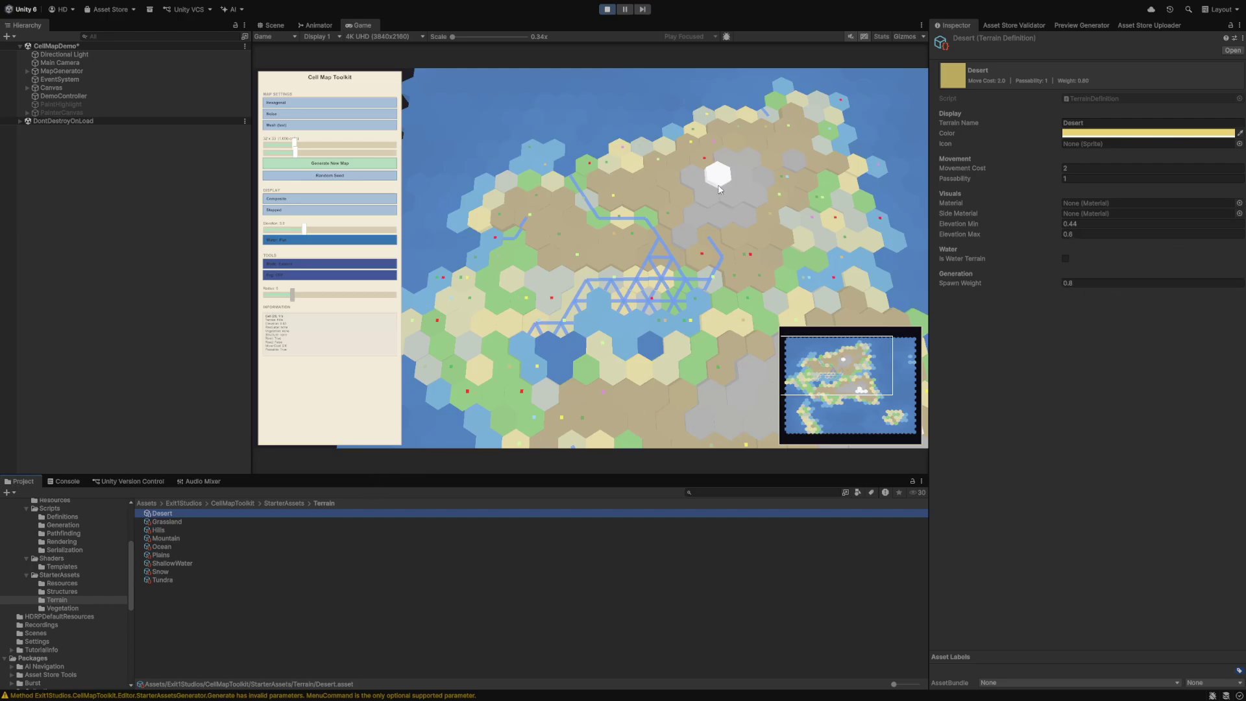
- Examine the terrain cells and their stepped elevations around the main island's snow peak, rivers and coast
{"action": "left_click", "coordinate": [704, 221]}
{"action": "scroll", "coordinate": [704, 221], "scroll_direction": "down", "scroll_amount": 2}
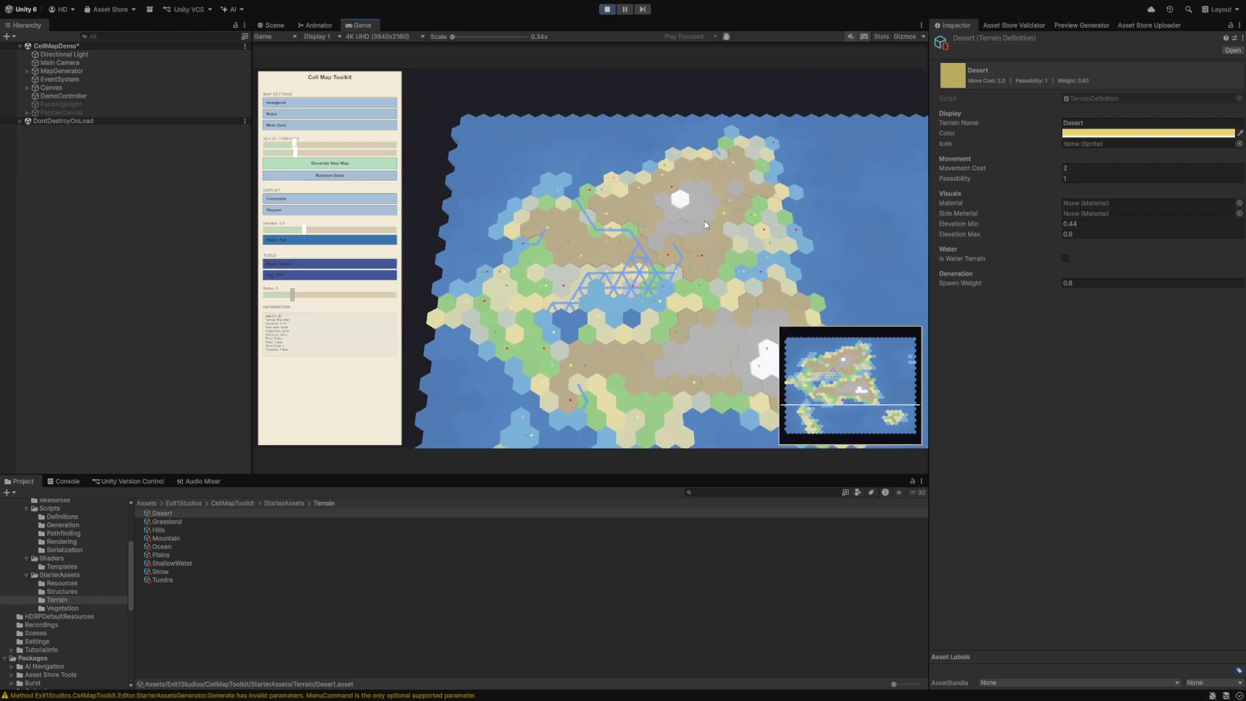
{"action": "scroll", "coordinate": [673, 239], "scroll_direction": "up", "scroll_amount": 2}
{"action": "key", "text": "s"}
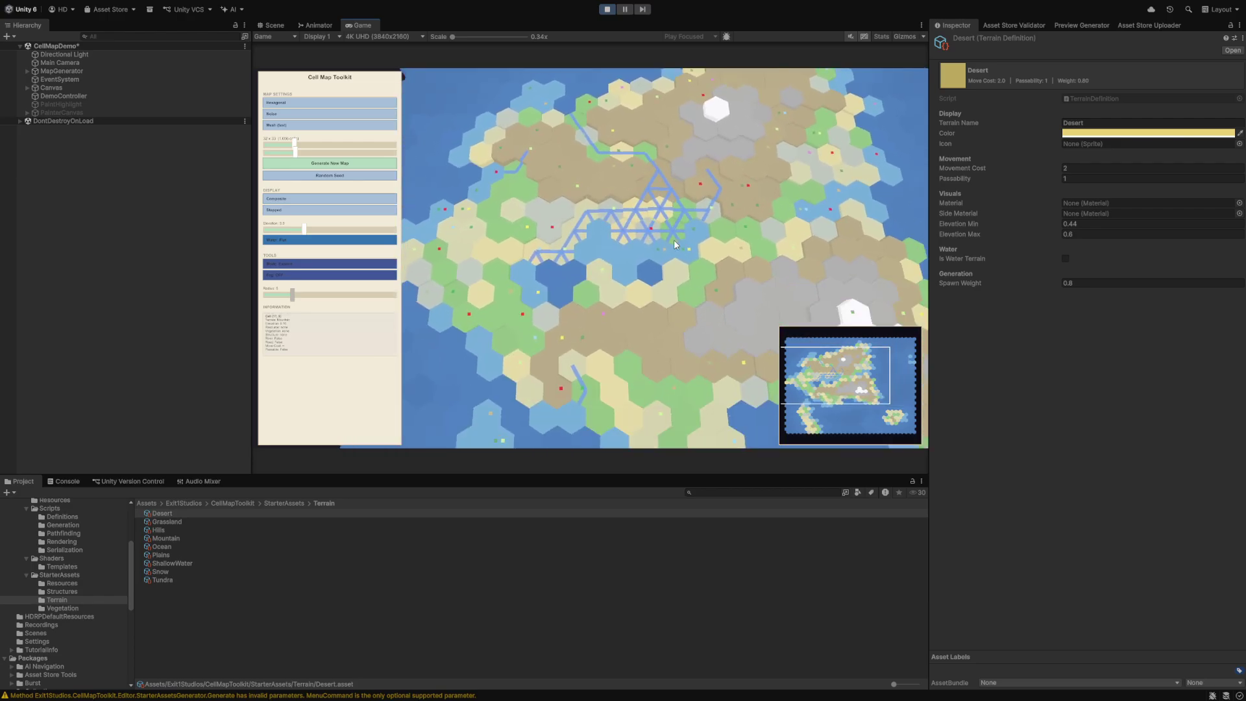
{"action": "key", "text": "d"}
{"action": "scroll", "coordinate": [674, 239], "scroll_direction": "up", "scroll_amount": 1}
{"action": "key", "text": "w"}
{"action": "scroll", "coordinate": [673, 239], "scroll_direction": "up", "scroll_amount": 1}
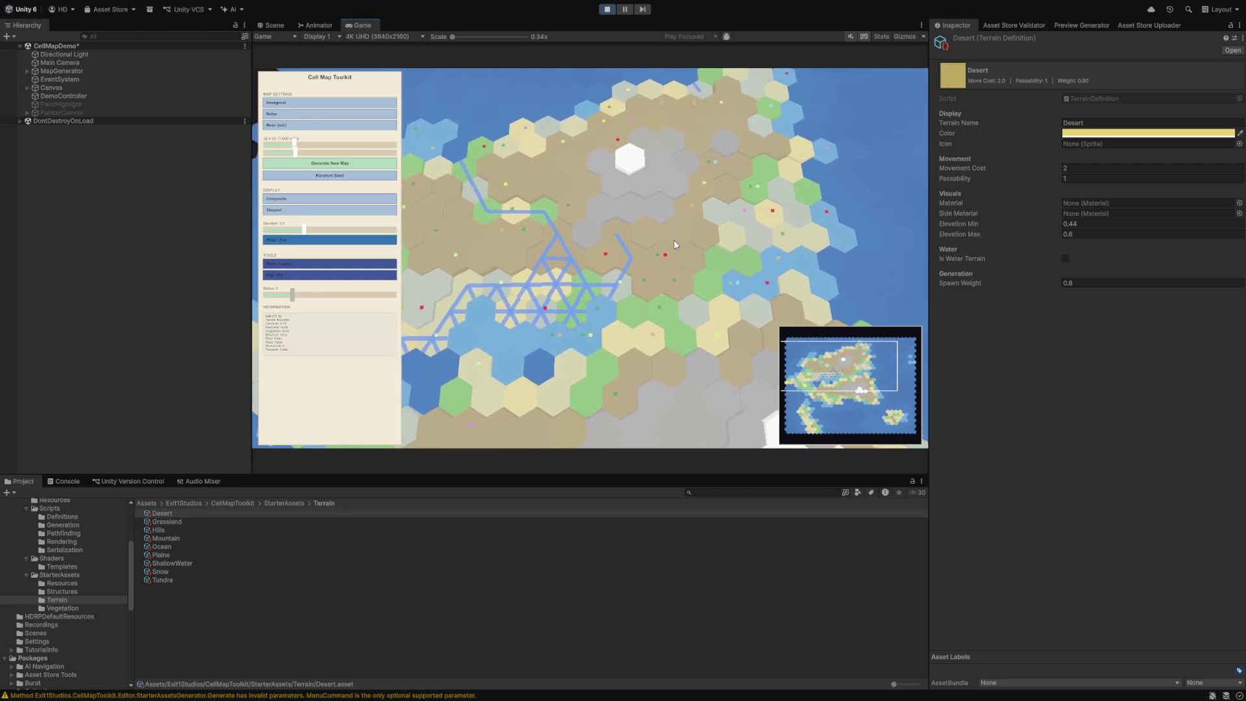
{"action": "key", "text": "a"}
{"action": "scroll", "coordinate": [676, 239], "scroll_direction": "up", "scroll_amount": 3}
{"action": "scroll", "coordinate": [745, 248], "scroll_direction": "down", "scroll_amount": 3}
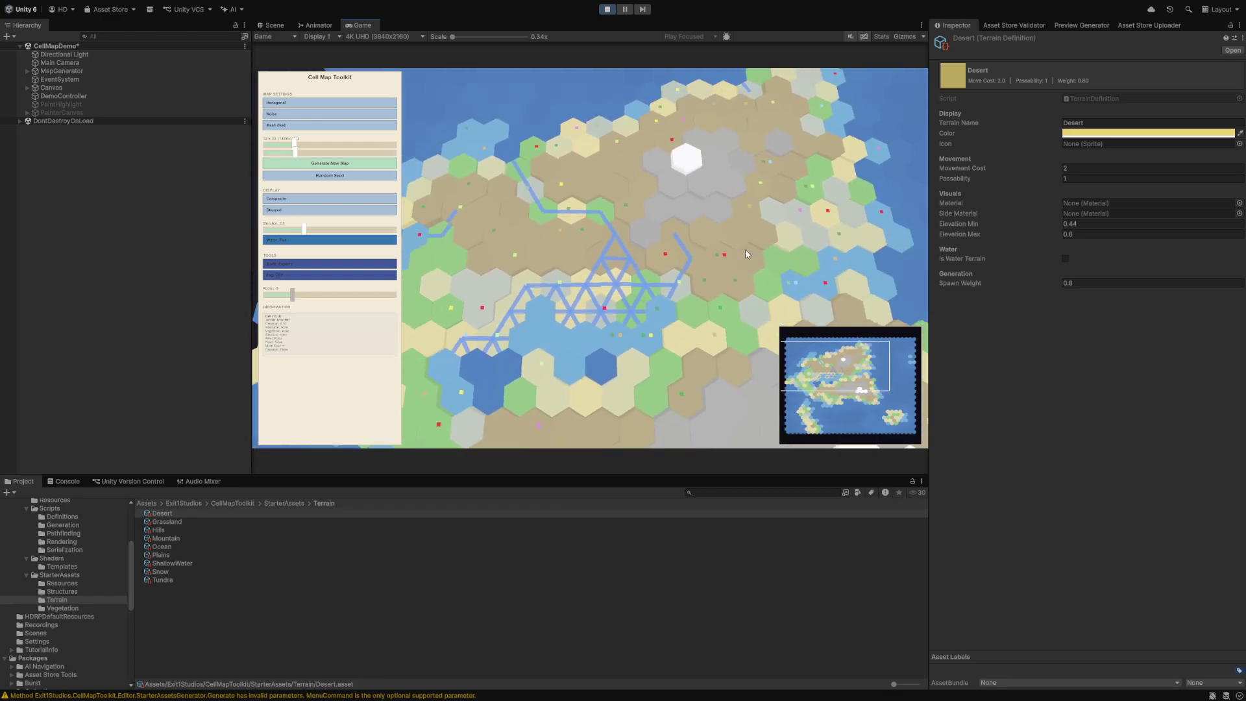
{"action": "key", "text": "d"}
{"action": "key", "text": "w"}
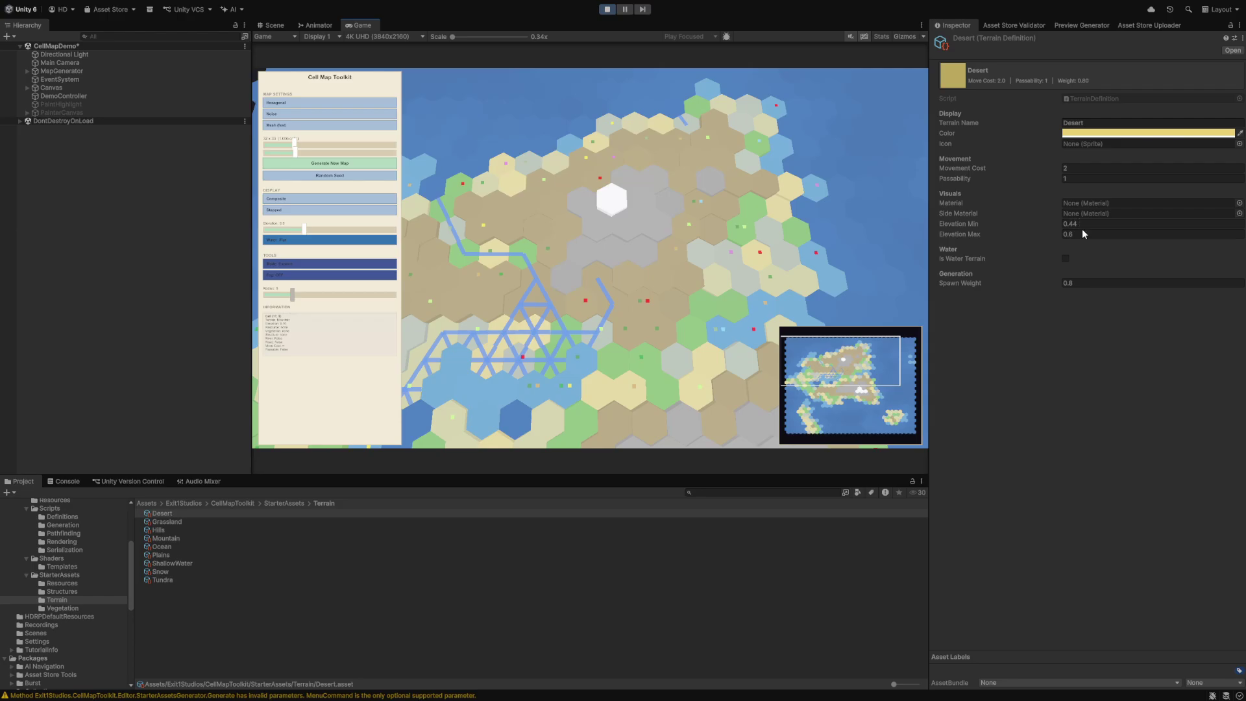
- Review the Desert definition's maximum elevation and material fields, and open the MapGenerationSettings asset in StarterAssets
{"action": "left_click", "coordinate": [1081, 234]}
{"action": "left_click", "coordinate": [1072, 212]}
{"action": "left_click", "coordinate": [61, 577]}
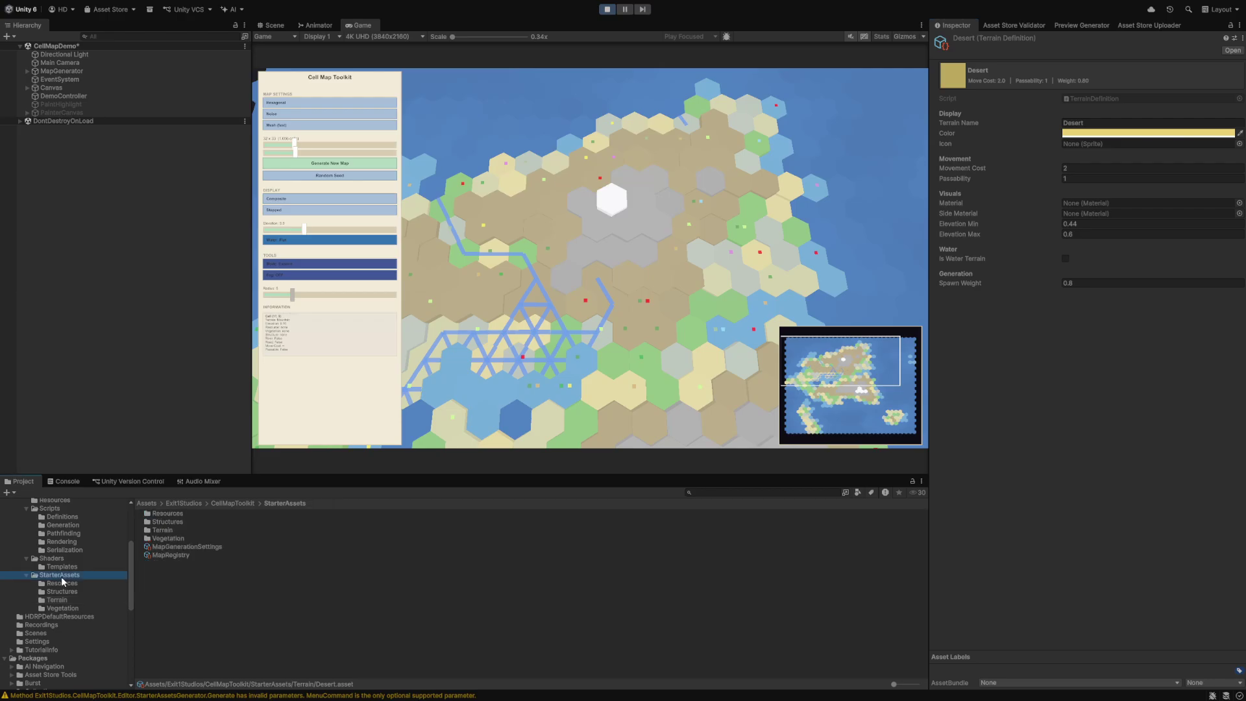
{"action": "left_click", "coordinate": [189, 546]}
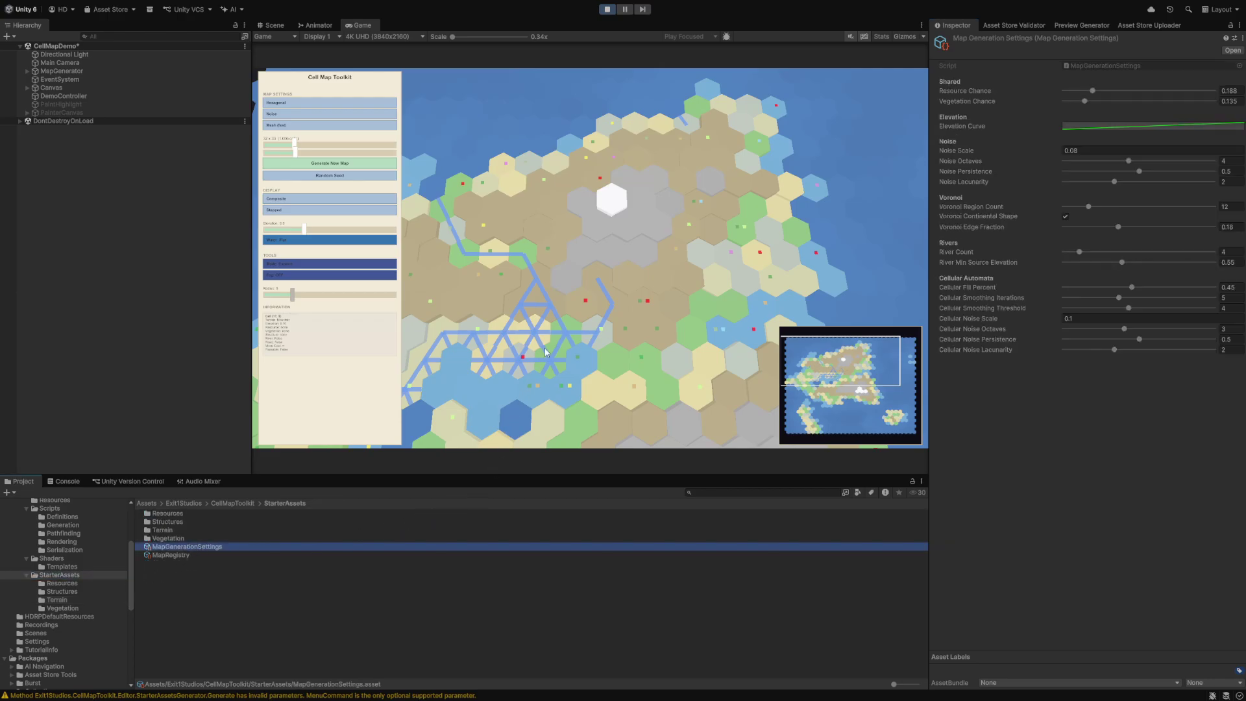
- Examine the river network and lake area of the main island from closer camera positions
{"action": "left_click", "coordinate": [649, 283]}
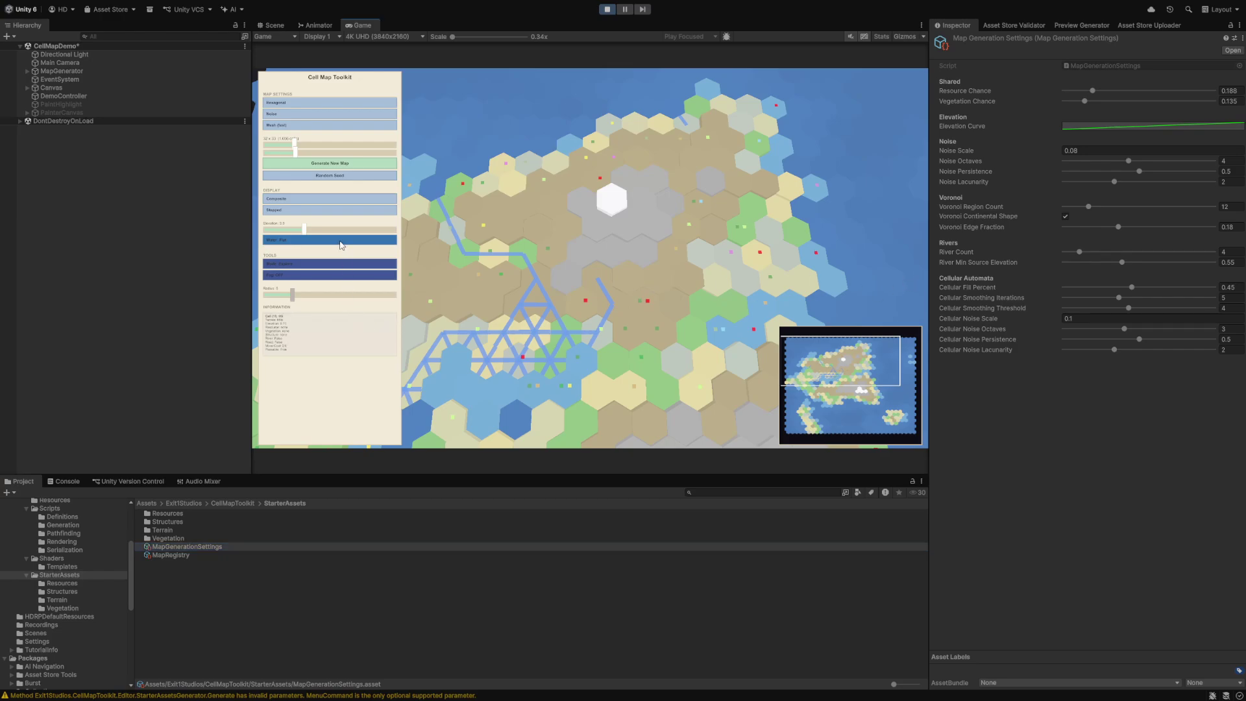
{"action": "key", "text": "s"}
{"action": "scroll", "coordinate": [604, 224], "scroll_direction": "up", "scroll_amount": 2}
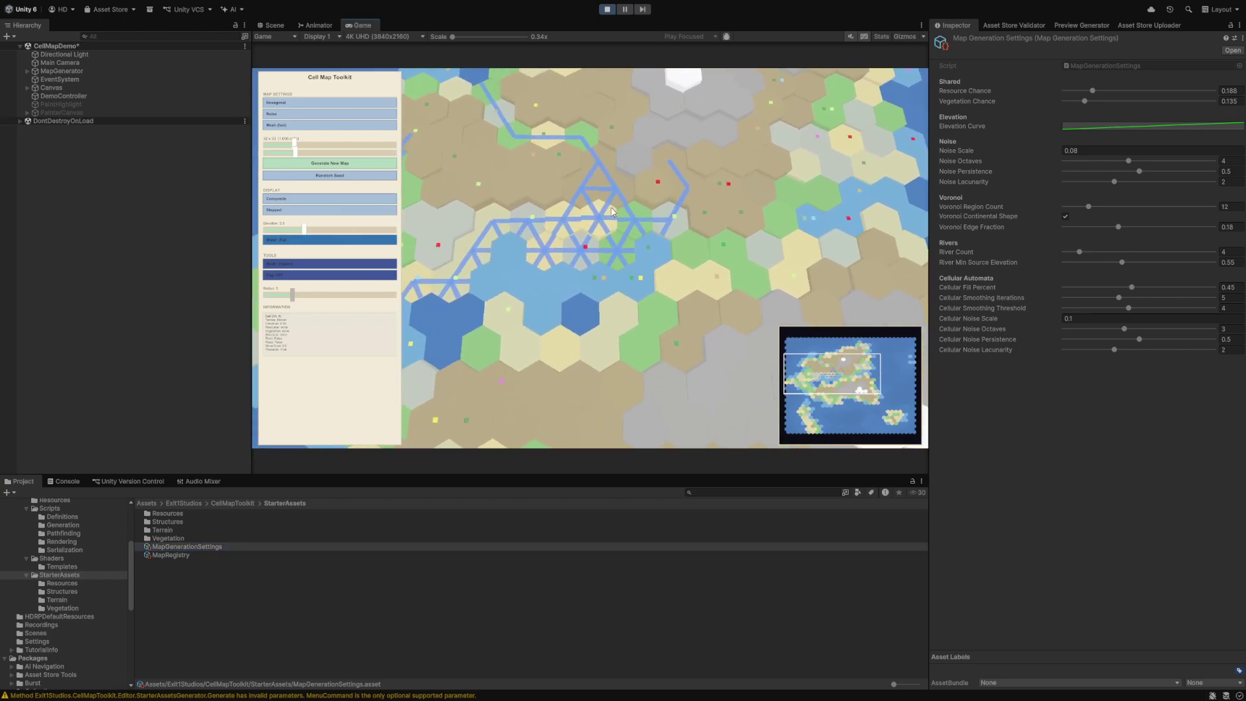
{"action": "key", "text": "w"}
{"action": "key", "text": "a"}
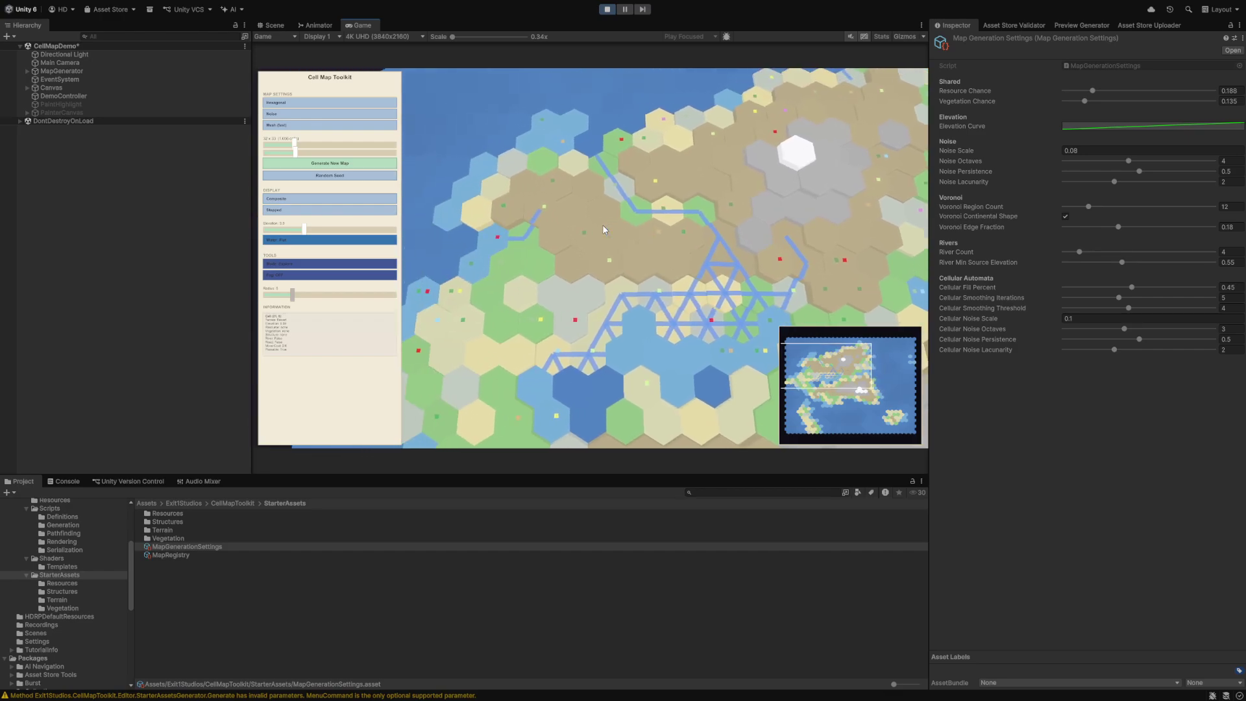
{"action": "key", "text": "s"}
{"action": "key", "text": "d"}
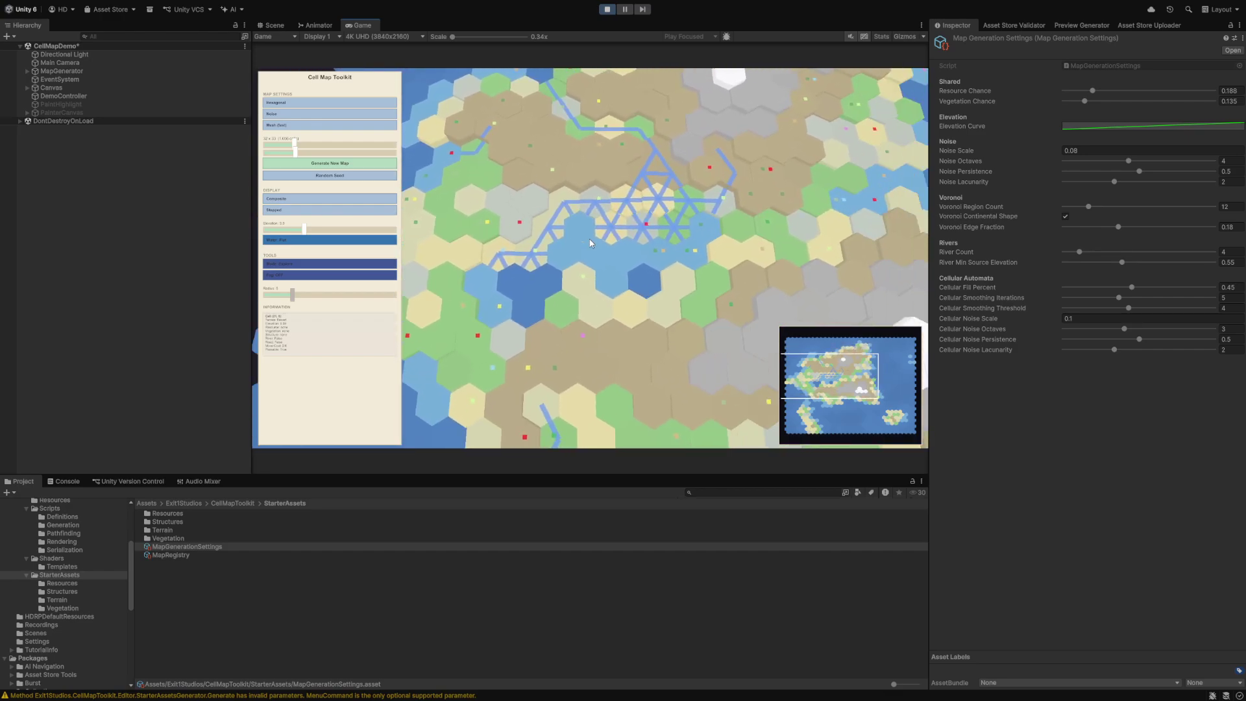
- Set the MapGenerator's camera View Angle to 45.4 and generate a new map
{"action": "left_click", "coordinate": [126, 70]}
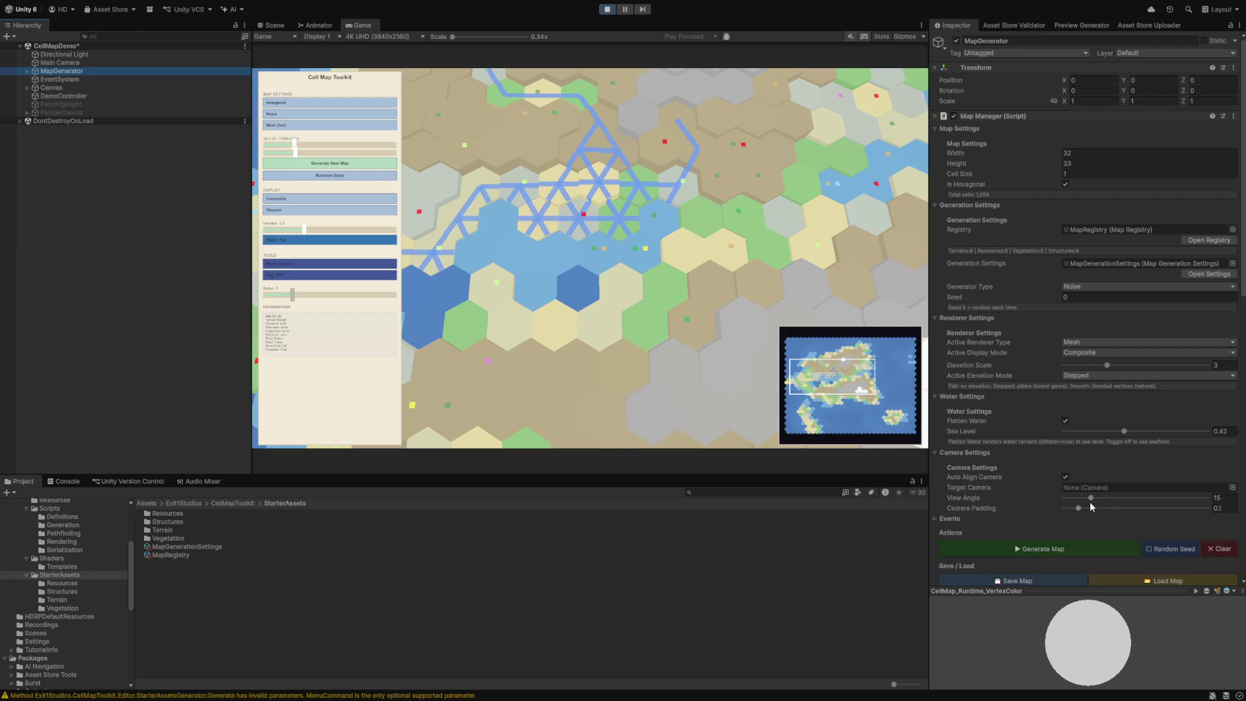
{"action": "left_click_drag", "start_coordinate": [1090, 502], "coordinate": [1122, 498]}
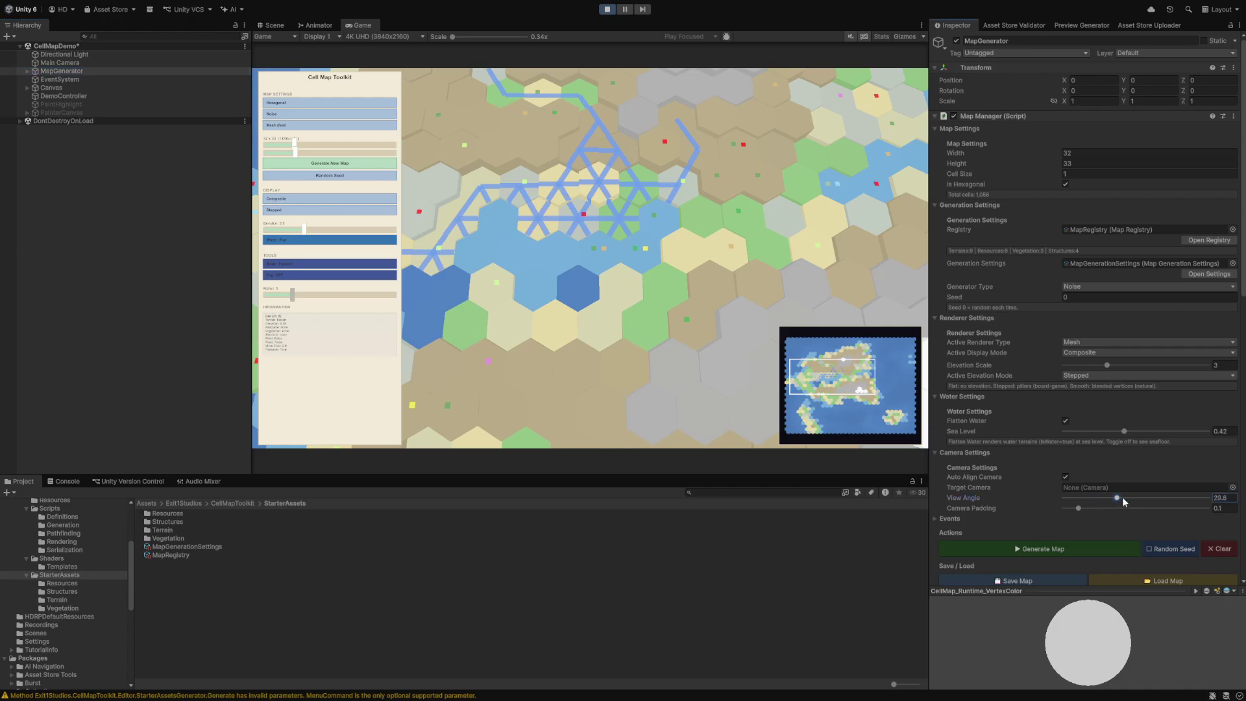
{"action": "left_click", "coordinate": [1097, 546]}
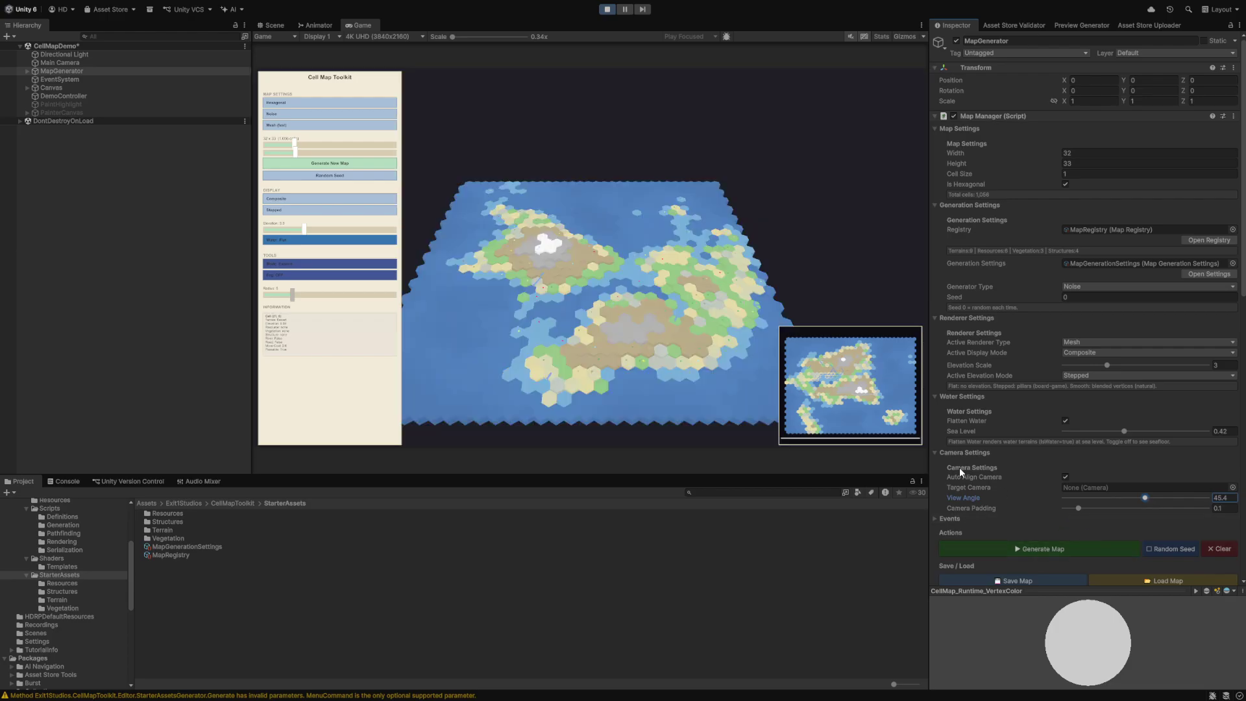
- Examine the new map's islands and stepped elevation from the tilted camera at different distances
{"action": "left_click", "coordinate": [571, 331]}
{"action": "scroll", "coordinate": [575, 334], "scroll_direction": "up", "scroll_amount": 5}
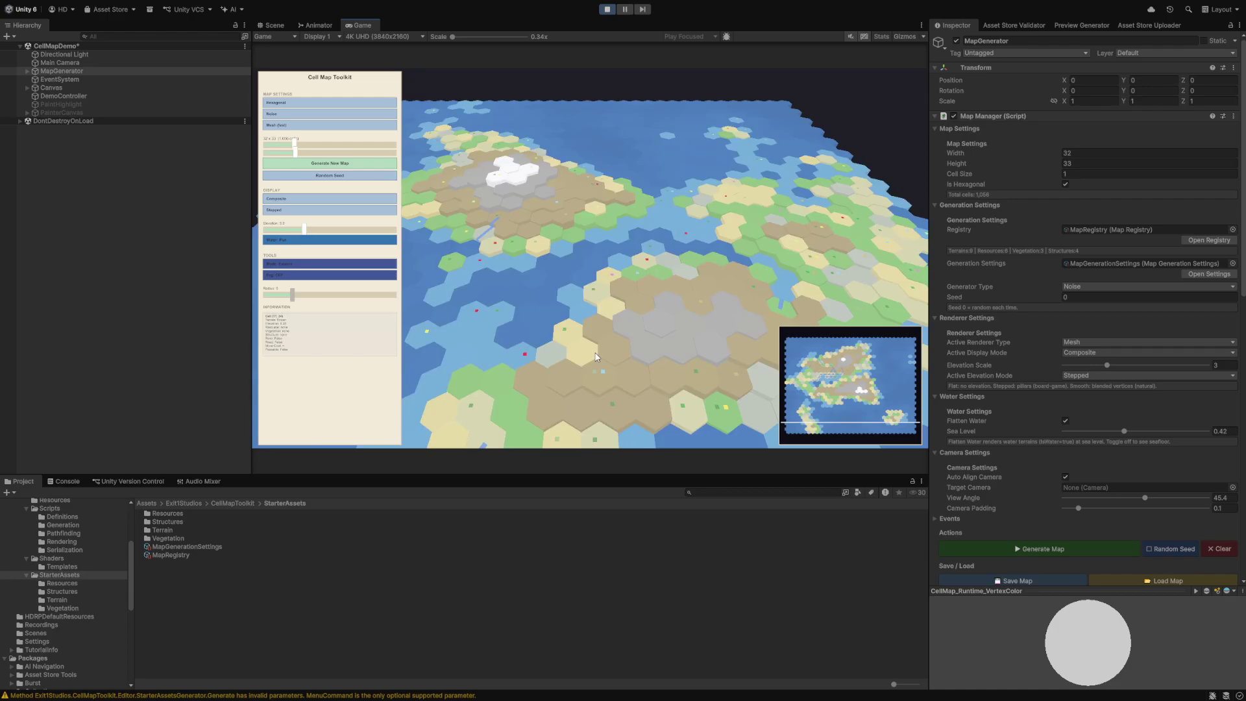
{"action": "scroll", "coordinate": [595, 356], "scroll_direction": "up", "scroll_amount": 5}
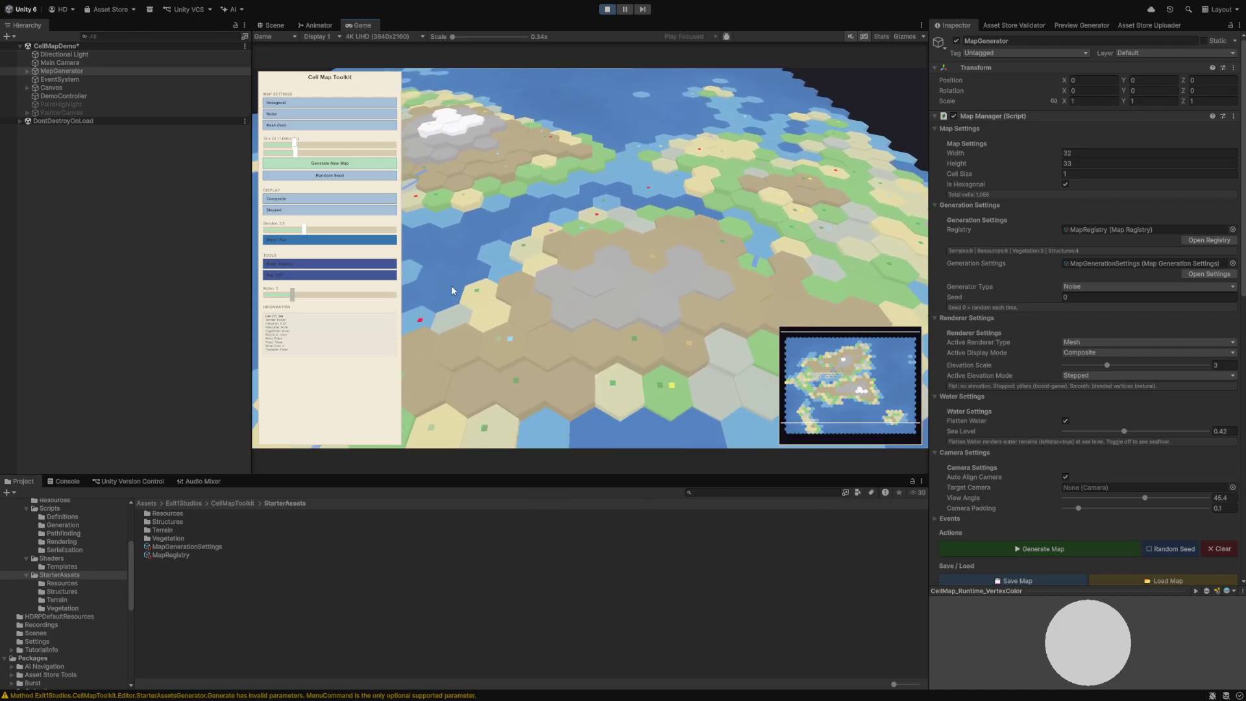
{"action": "scroll", "coordinate": [612, 314], "scroll_direction": "down", "scroll_amount": 5}
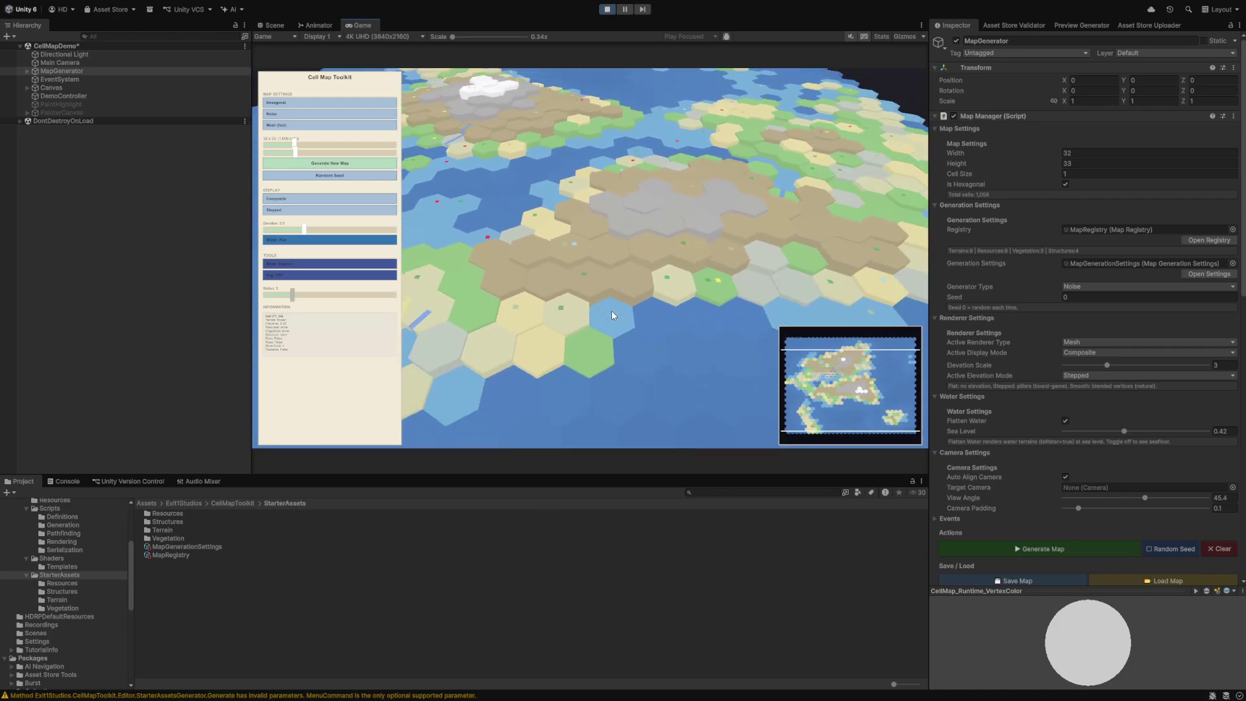
{"action": "scroll", "coordinate": [611, 311], "scroll_direction": "down", "scroll_amount": 2}
{"action": "scroll", "coordinate": [608, 311], "scroll_direction": "up", "scroll_amount": 5}
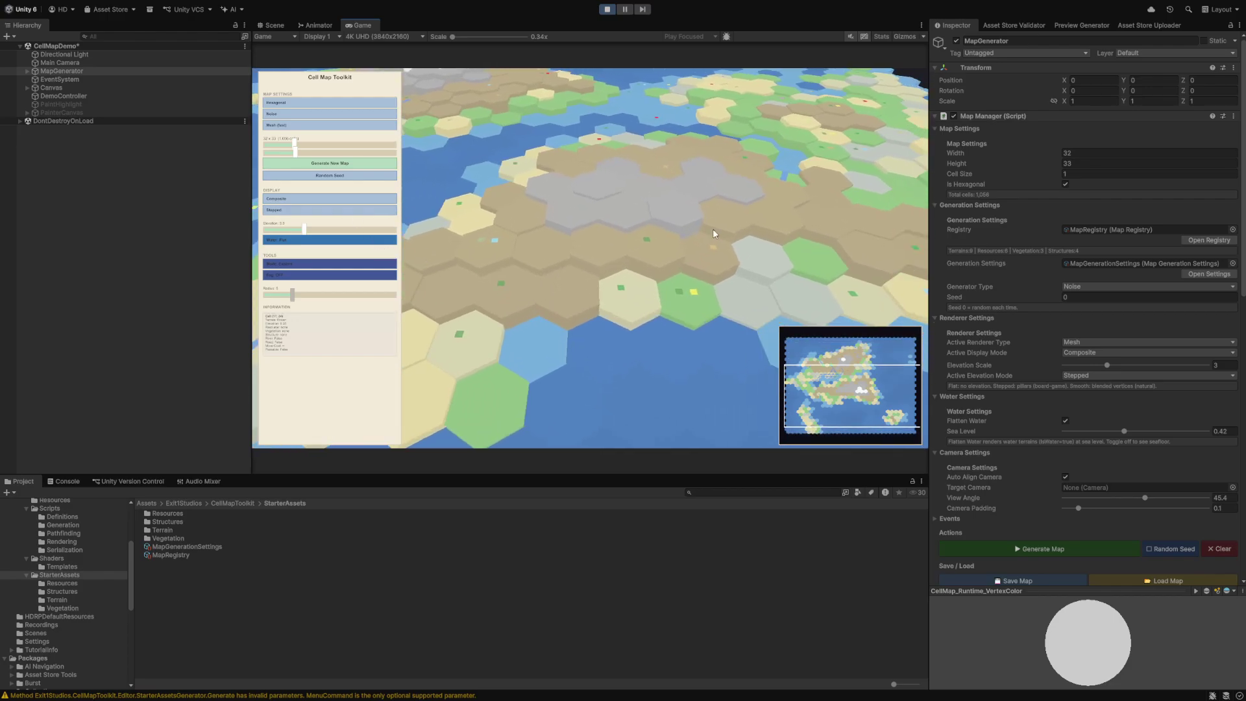
- Examine the stepped mountain plateau and its coastline from shifted camera positions
{"action": "key", "text": "d"}
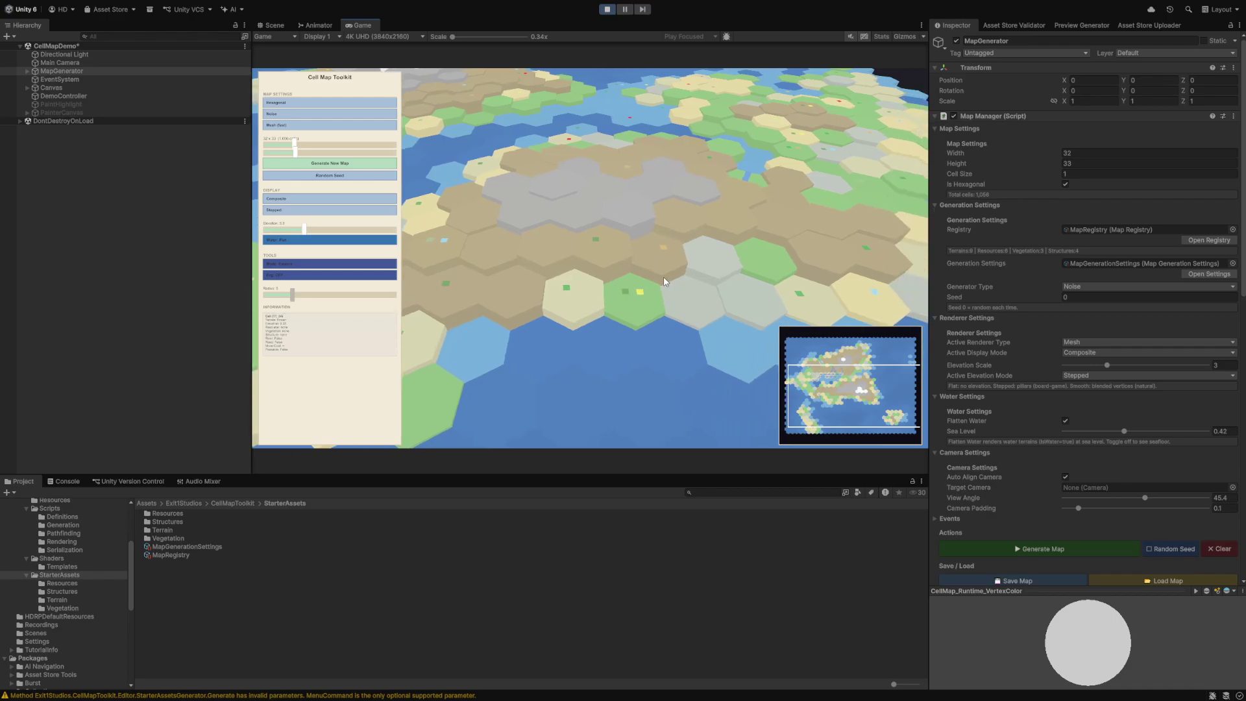
{"action": "key", "text": "w"}
{"action": "key", "text": "s"}
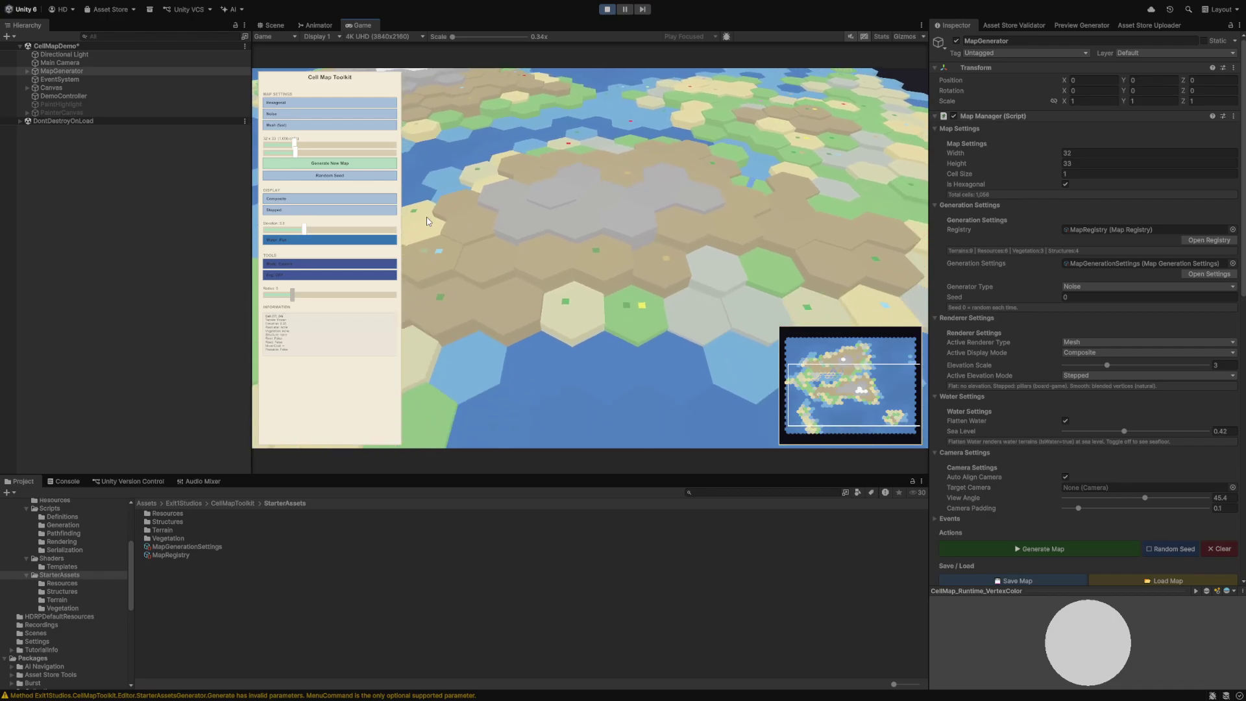
{"action": "key", "text": "a"}
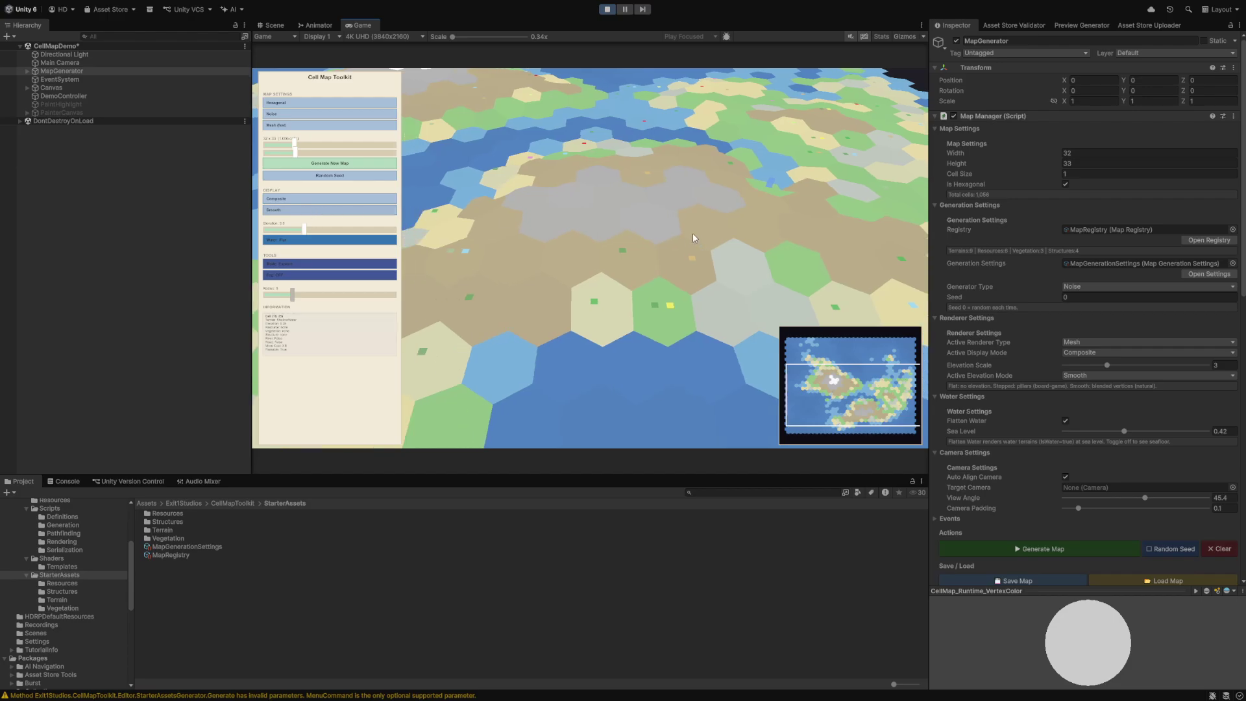
- Examine the new map's islands and mountain slopes in Smooth elevation mode at close and wide camera distances
{"action": "key", "text": "s"}
{"action": "key", "text": "w"}
{"action": "scroll", "coordinate": [705, 192], "scroll_direction": "up", "scroll_amount": 4}
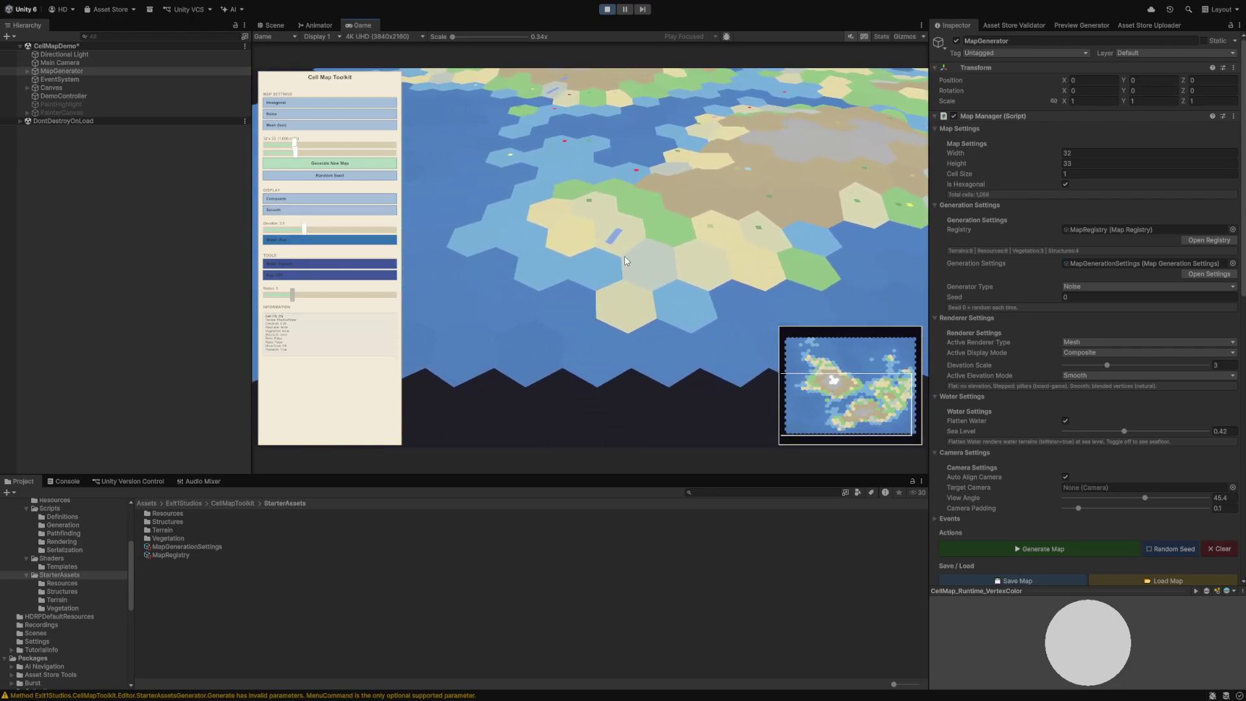
{"action": "key", "text": "w"}
{"action": "key", "text": "d"}
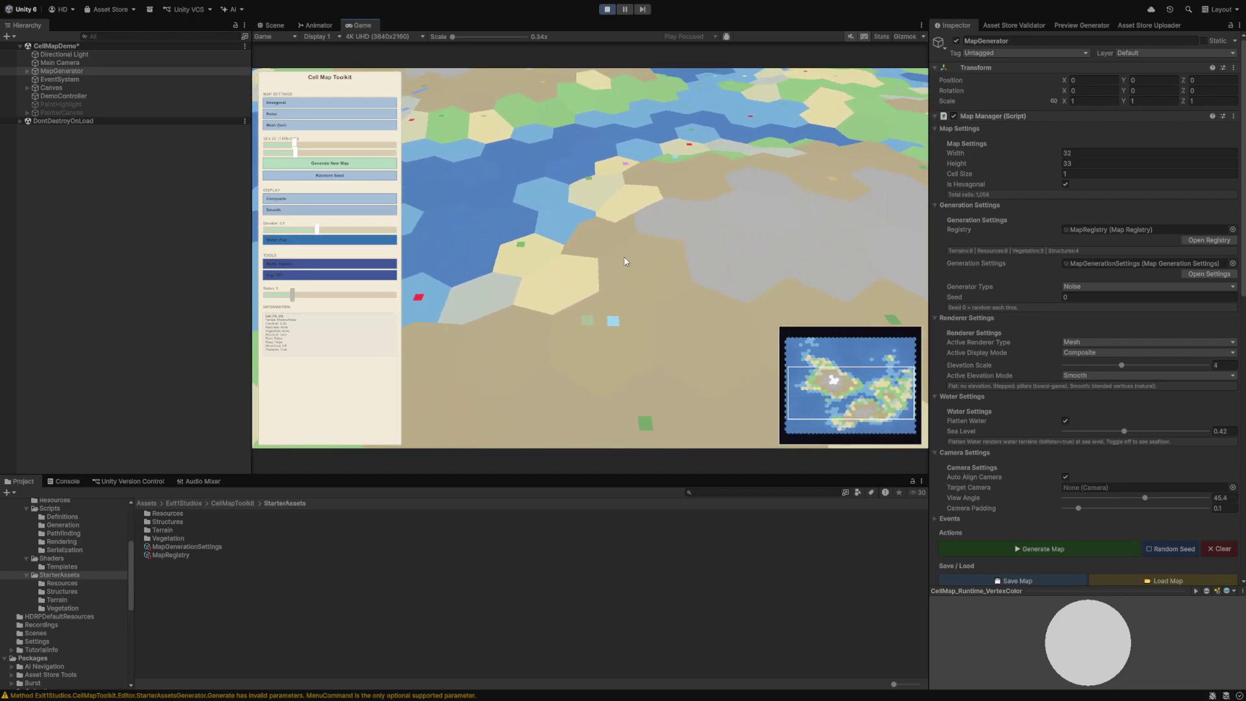
{"action": "key", "text": "w"}
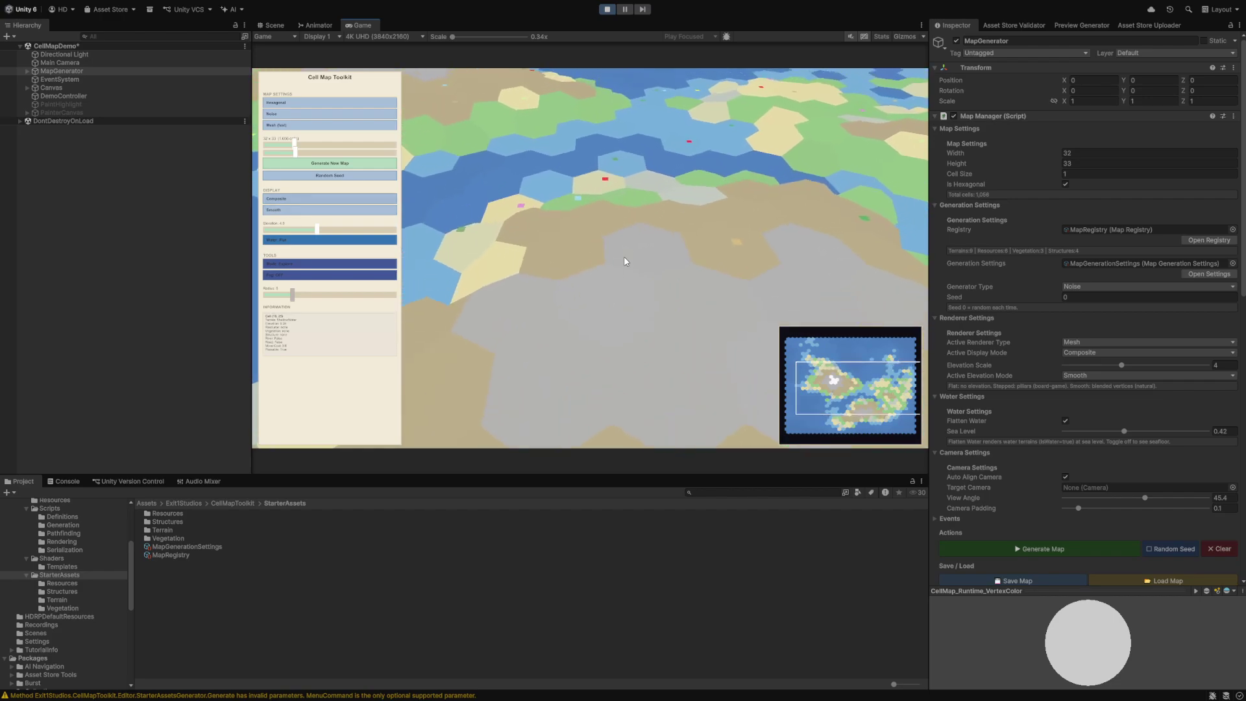
{"action": "key", "text": "a"}
{"action": "scroll", "coordinate": [624, 261], "scroll_direction": "down", "scroll_amount": 2}
{"action": "key", "text": "w"}
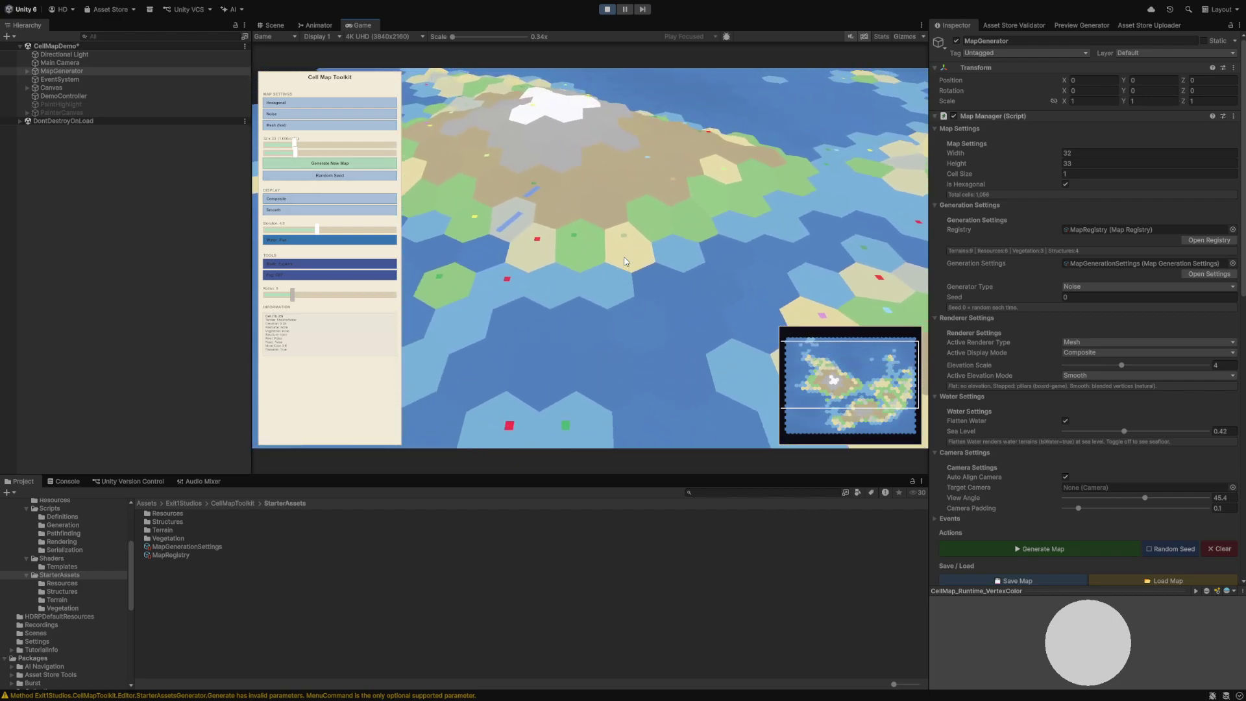
{"action": "scroll", "coordinate": [625, 260], "scroll_direction": "down", "scroll_amount": 1}
{"action": "key", "text": "a"}
{"action": "key", "text": "s"}
{"action": "key", "text": "d"}
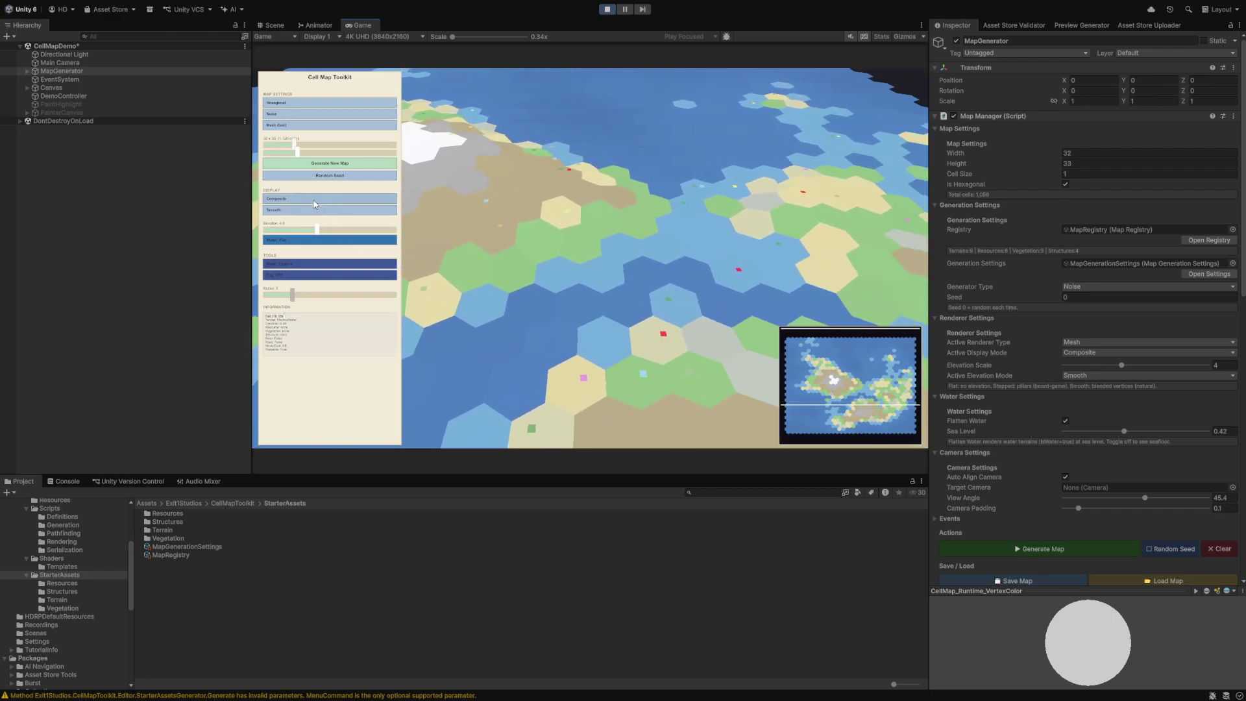
- Switch the elevation mode to Flat and inspect the islands at different camera distances
{"action": "left_click", "coordinate": [318, 209]}
{"action": "key", "text": "a"}
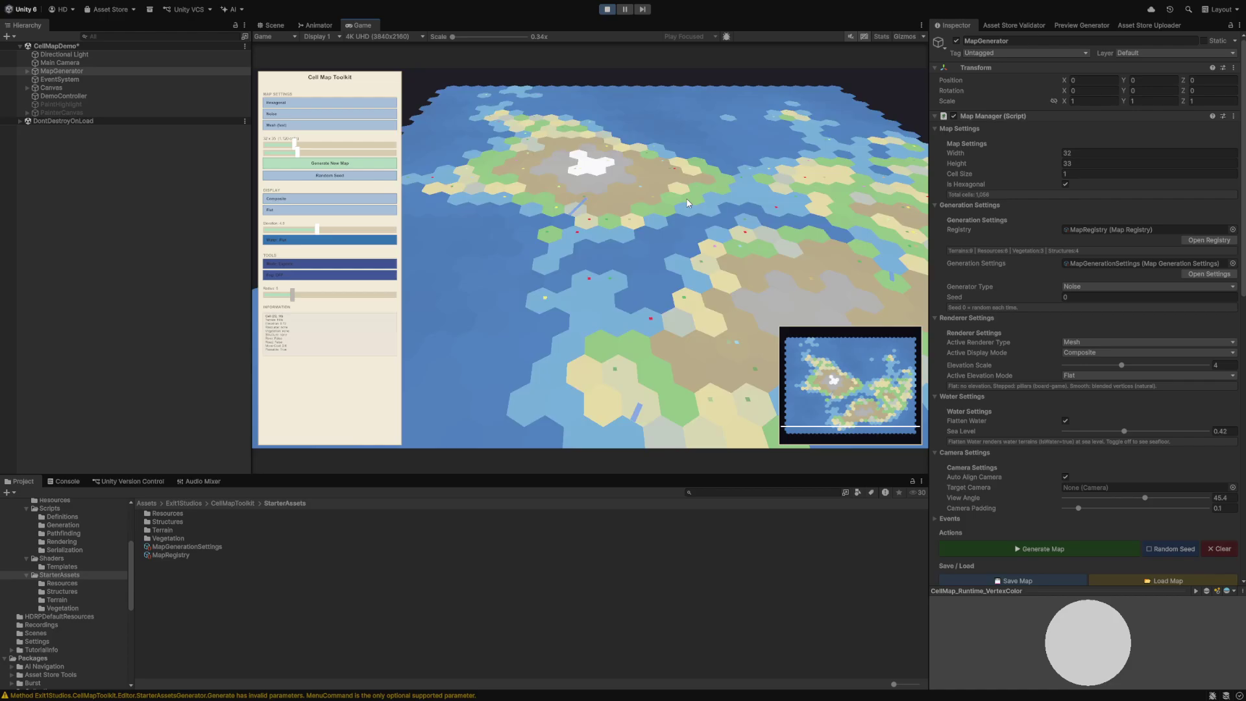
{"action": "key", "text": "s"}
{"action": "key", "text": "d"}
{"action": "scroll", "coordinate": [685, 213], "scroll_direction": "up", "scroll_amount": 5}
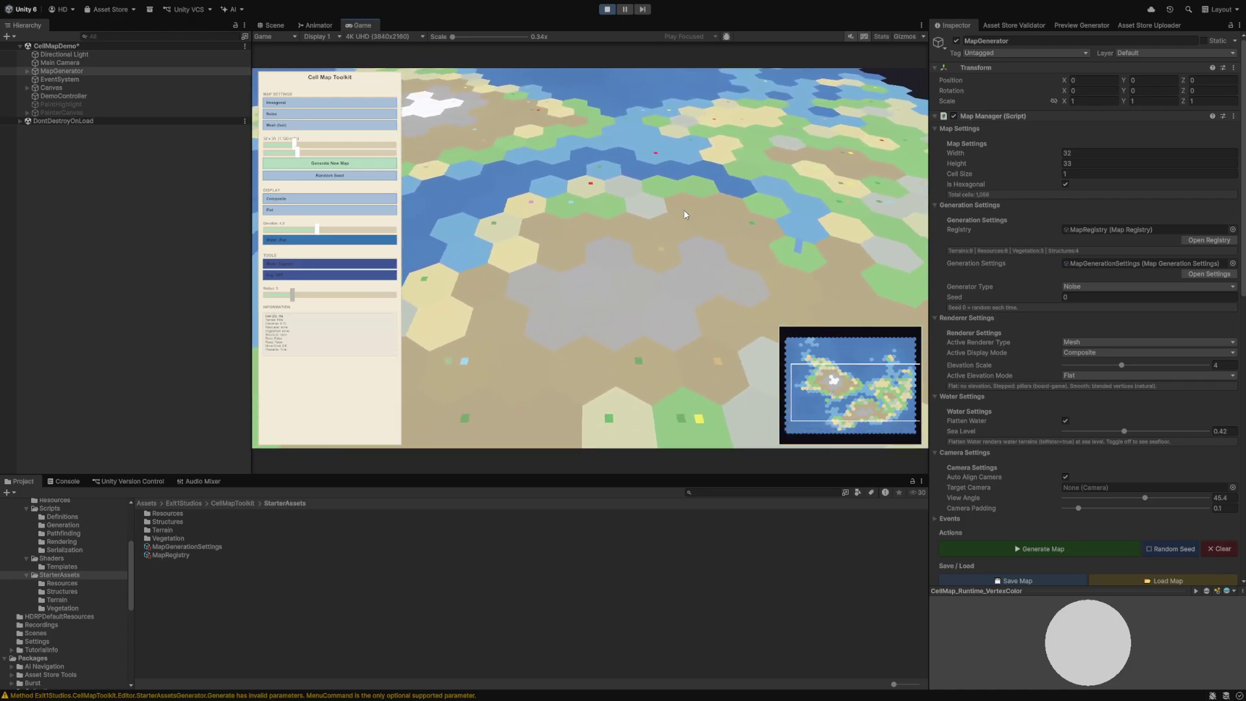
{"action": "scroll", "coordinate": [675, 235], "scroll_direction": "down", "scroll_amount": 3}
{"action": "key", "text": "d"}
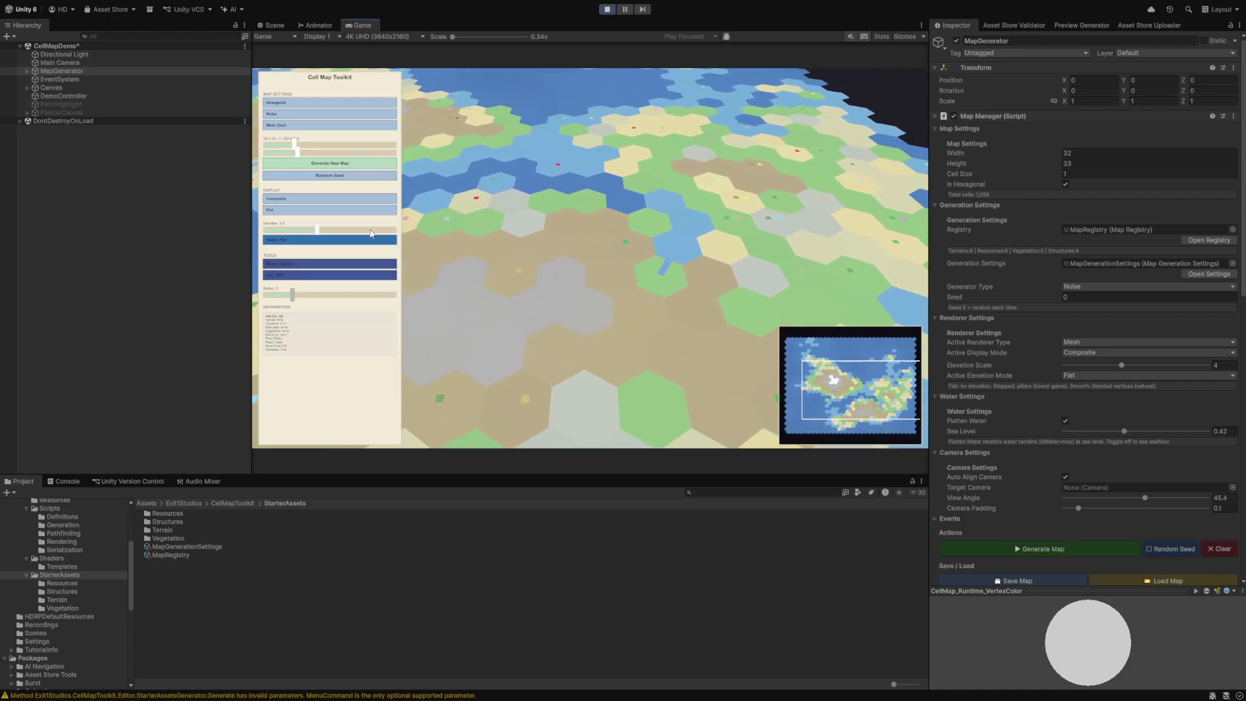
- Switch the elevation mode to Stepped and view the raised cells of the large island
{"action": "left_click", "coordinate": [319, 210]}
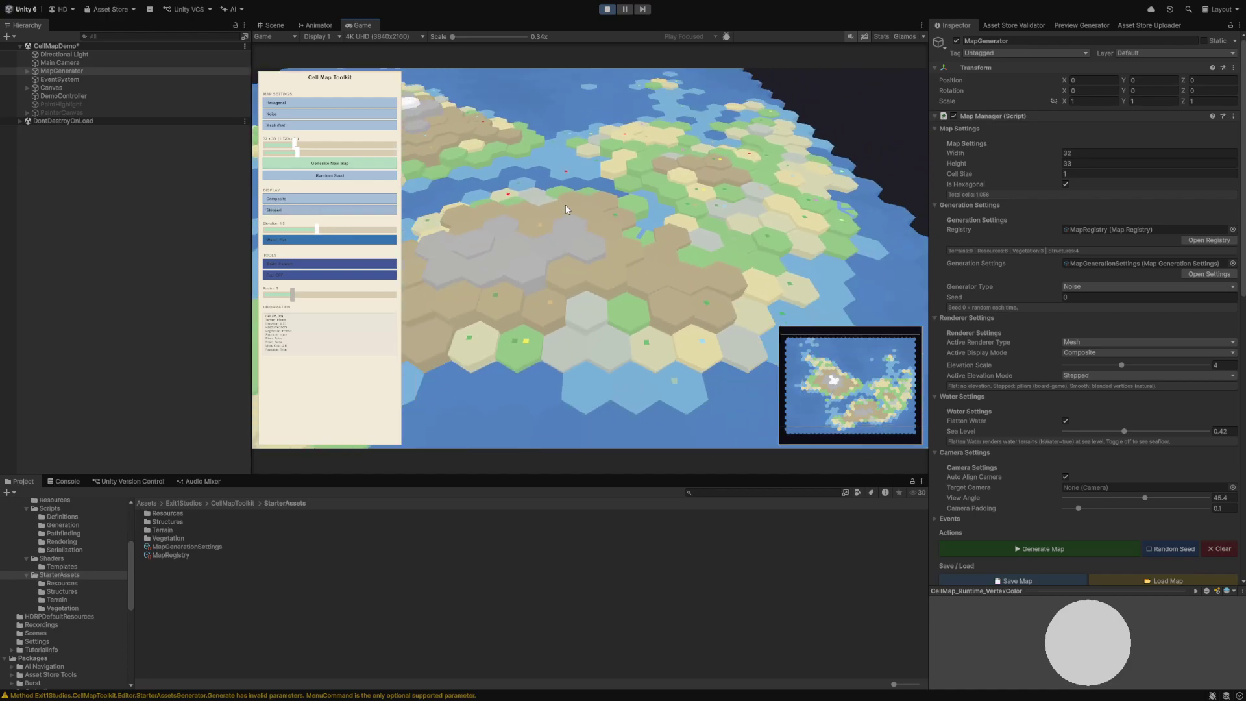
{"action": "key", "text": "a"}
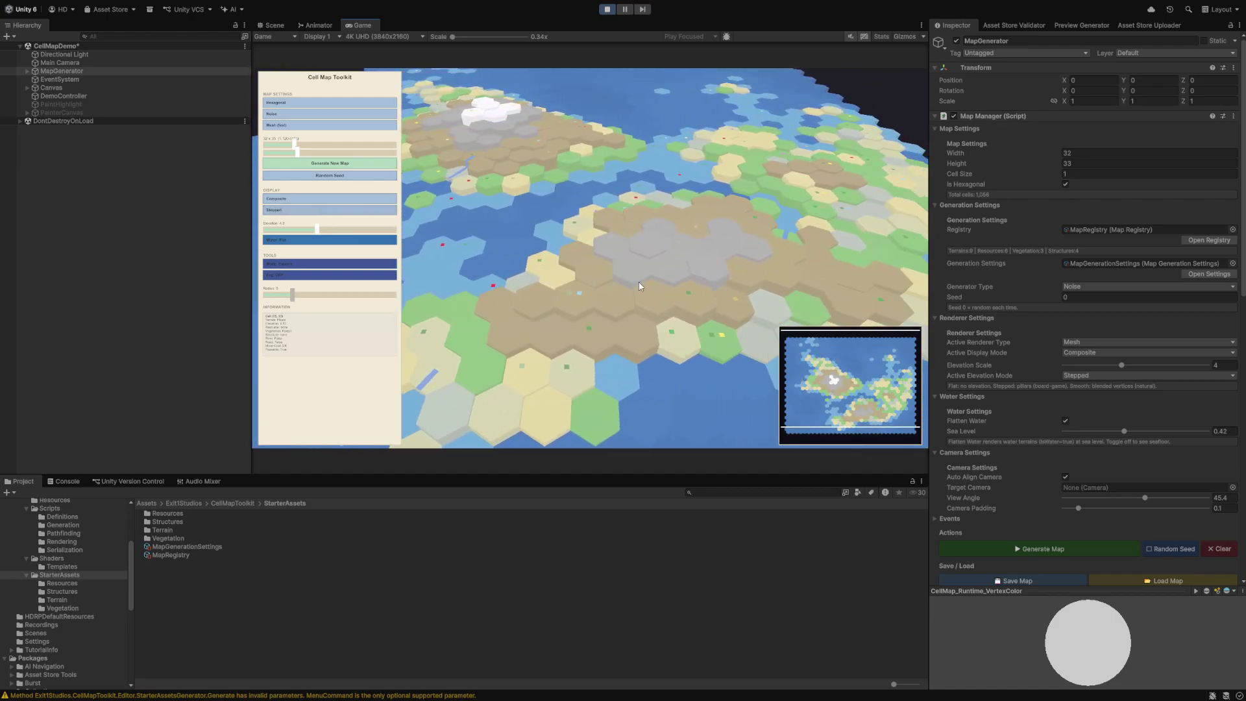
{"action": "key", "text": "a"}
{"action": "key", "text": "d"}
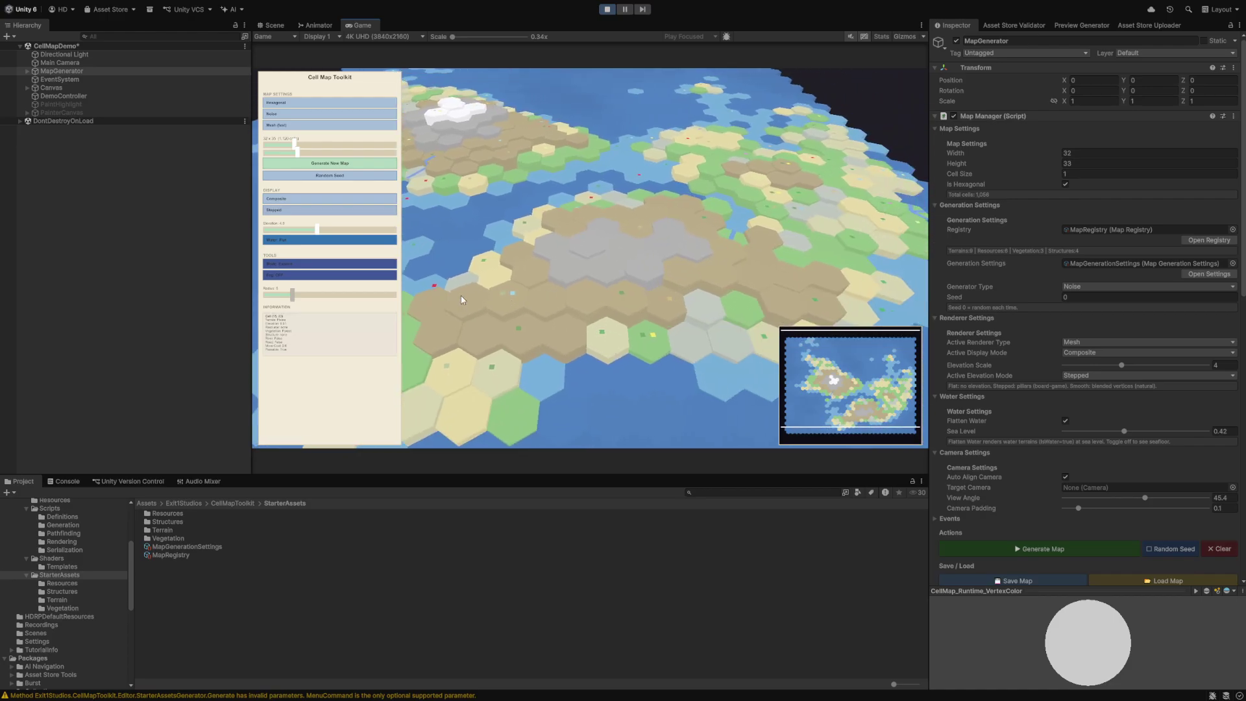
- Set the elevation scale to 10 and view the exaggerated relief across the whole map
{"action": "left_click_drag", "start_coordinate": [317, 229], "coordinate": [425, 249]}
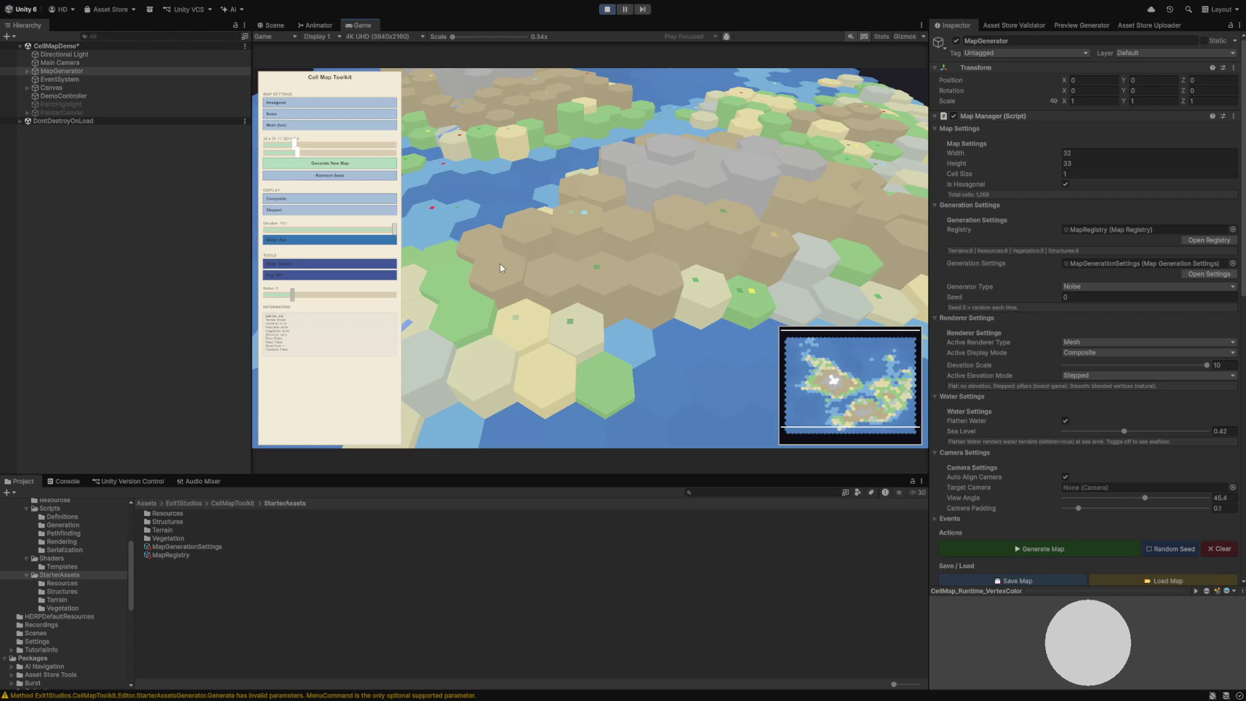
{"action": "scroll", "coordinate": [574, 272], "scroll_direction": "down", "scroll_amount": 5}
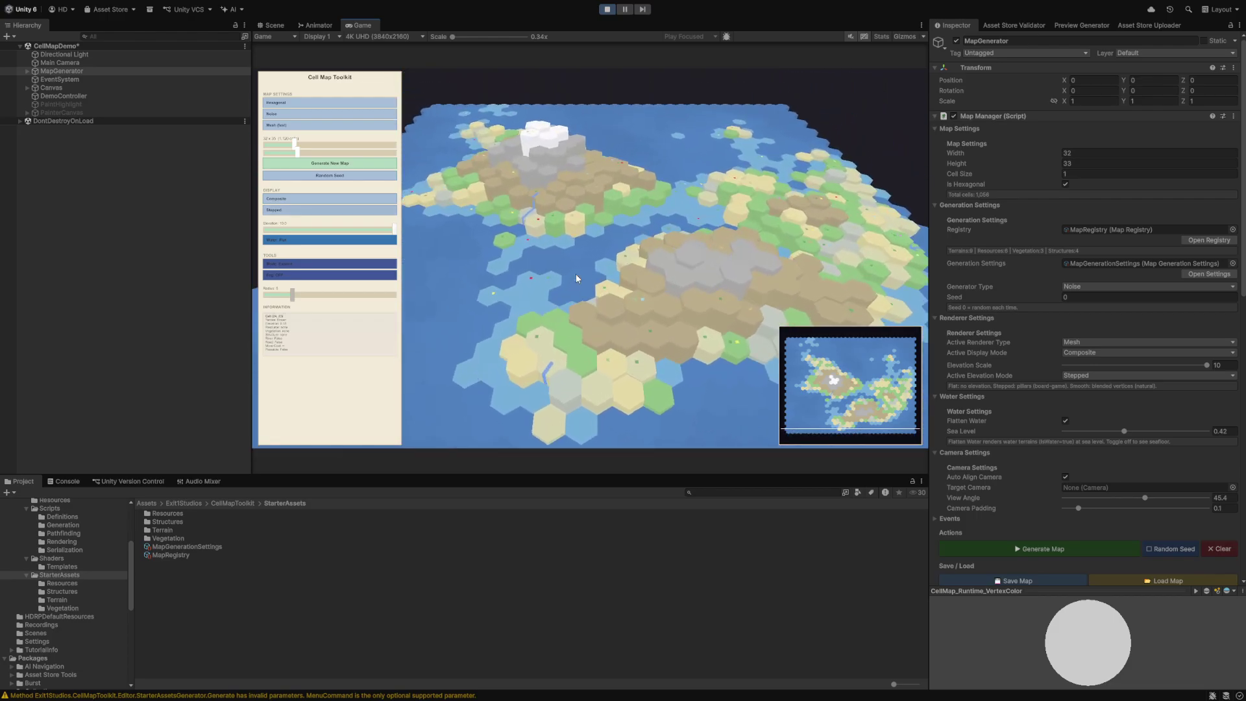
{"action": "scroll", "coordinate": [575, 279], "scroll_direction": "down", "scroll_amount": 1}
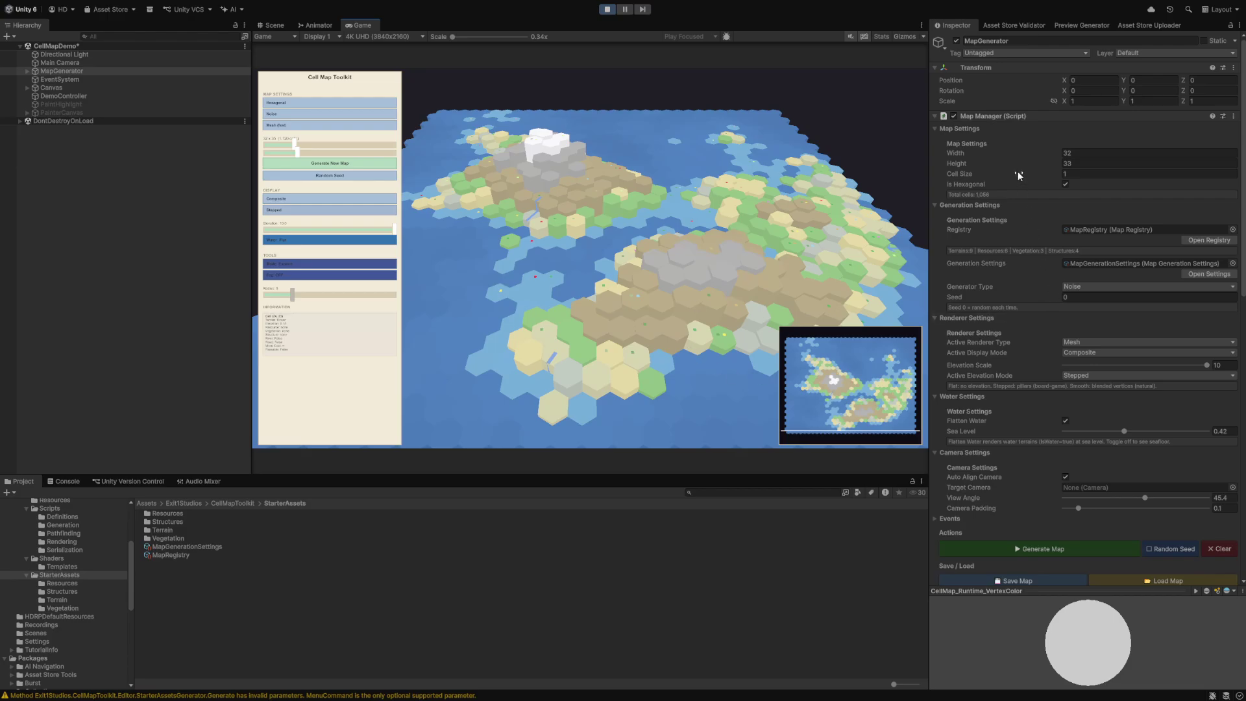
- Review the MapGenerator settings through the map statistics, and examine the tall stepped plateau up close
{"action": "scroll", "coordinate": [1017, 174], "scroll_direction": "down", "scroll_amount": 3}
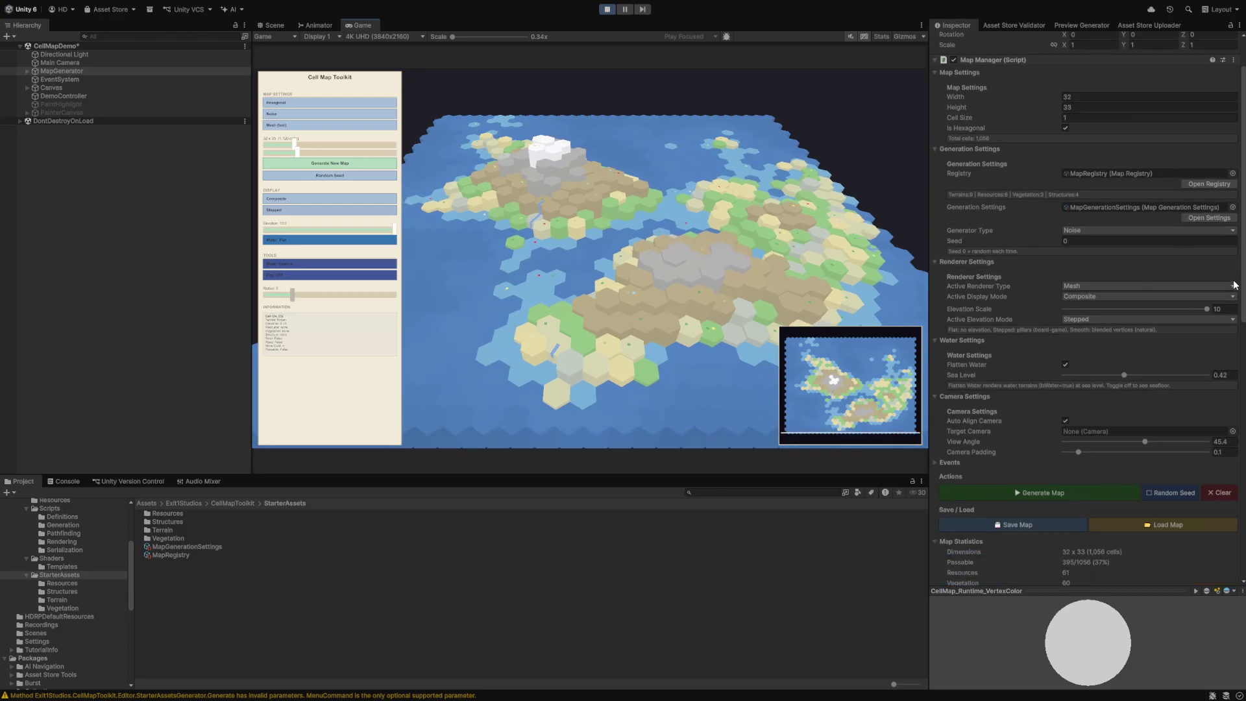
{"action": "mouse_move", "coordinate": [1242, 292]}
{"action": "left_mouse_down"}
{"action": "mouse_move", "coordinate": [1240, 420]}
{"action": "mouse_move", "coordinate": [1243, 300]}
{"action": "left_mouse_up"}
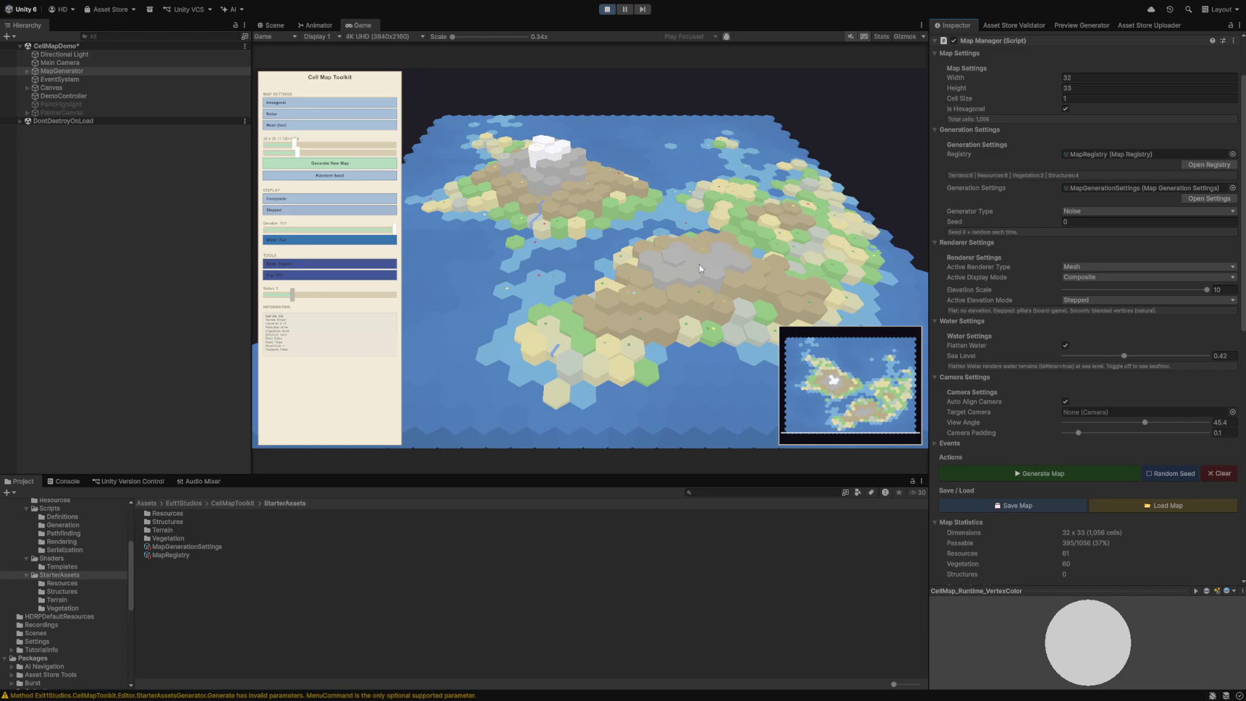
{"action": "scroll", "coordinate": [699, 263], "scroll_direction": "up", "scroll_amount": 3}
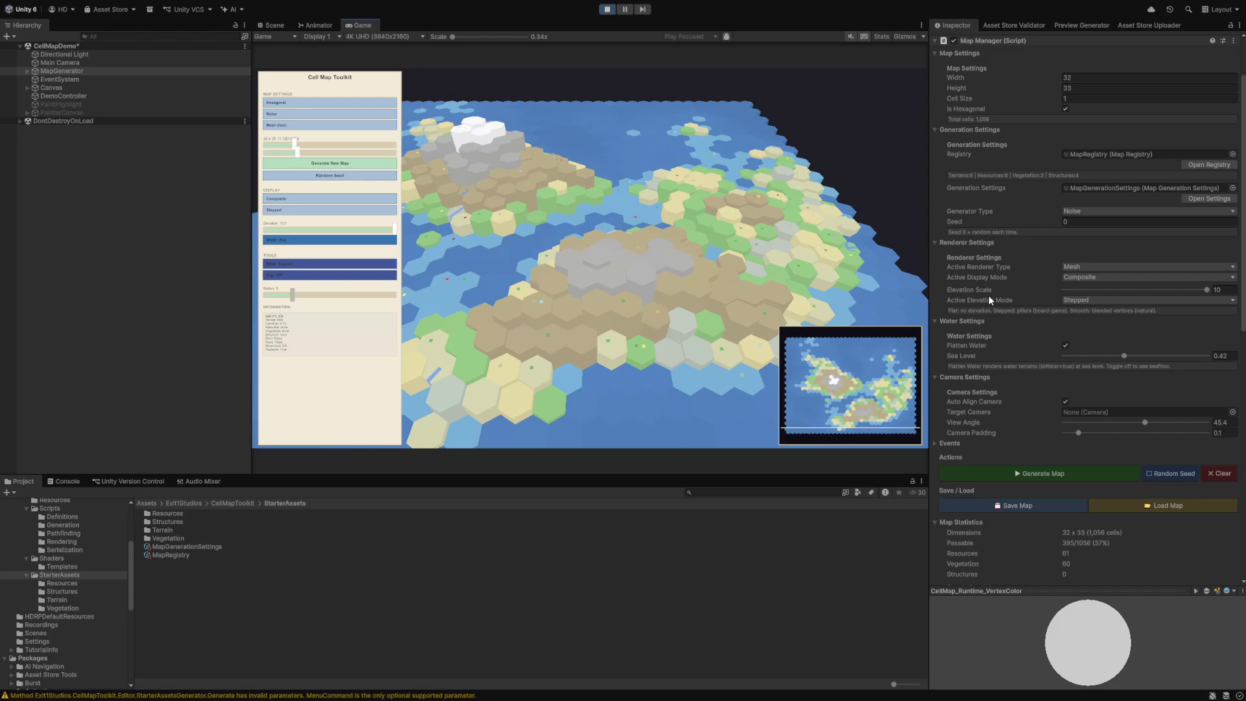
{"action": "scroll", "coordinate": [610, 291], "scroll_direction": "up", "scroll_amount": 3}
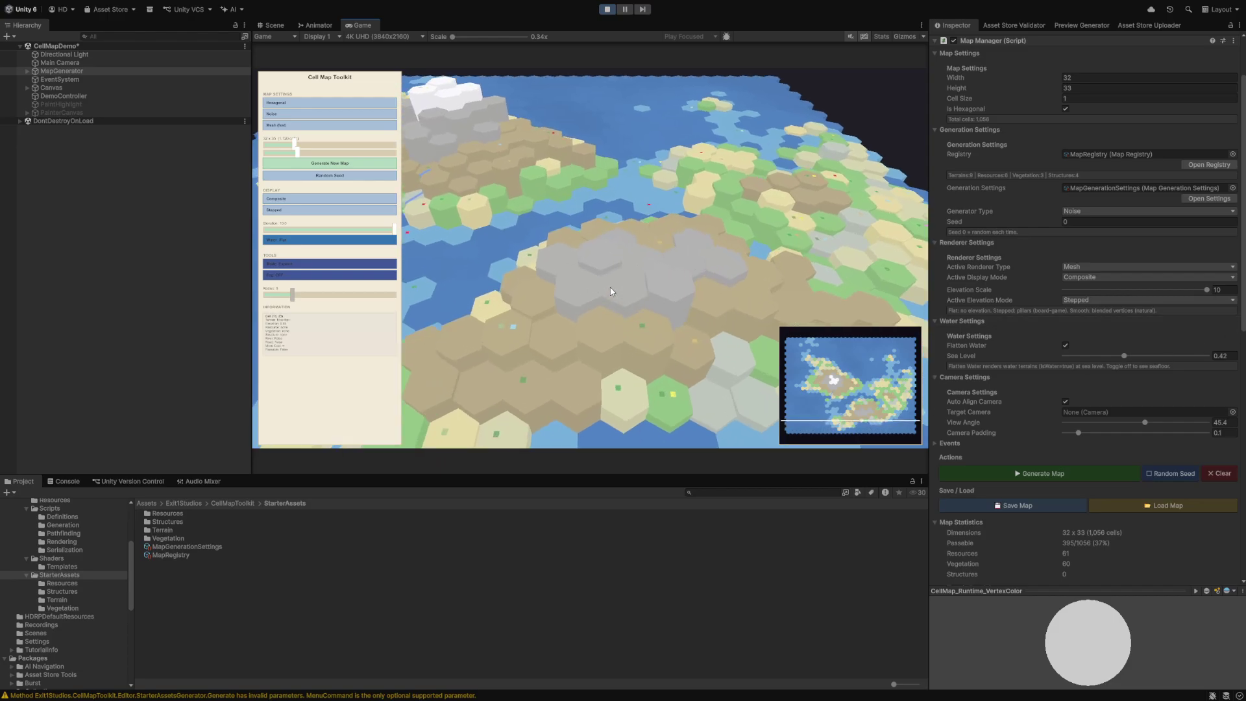
{"action": "scroll", "coordinate": [611, 292], "scroll_direction": "up", "scroll_amount": 4}
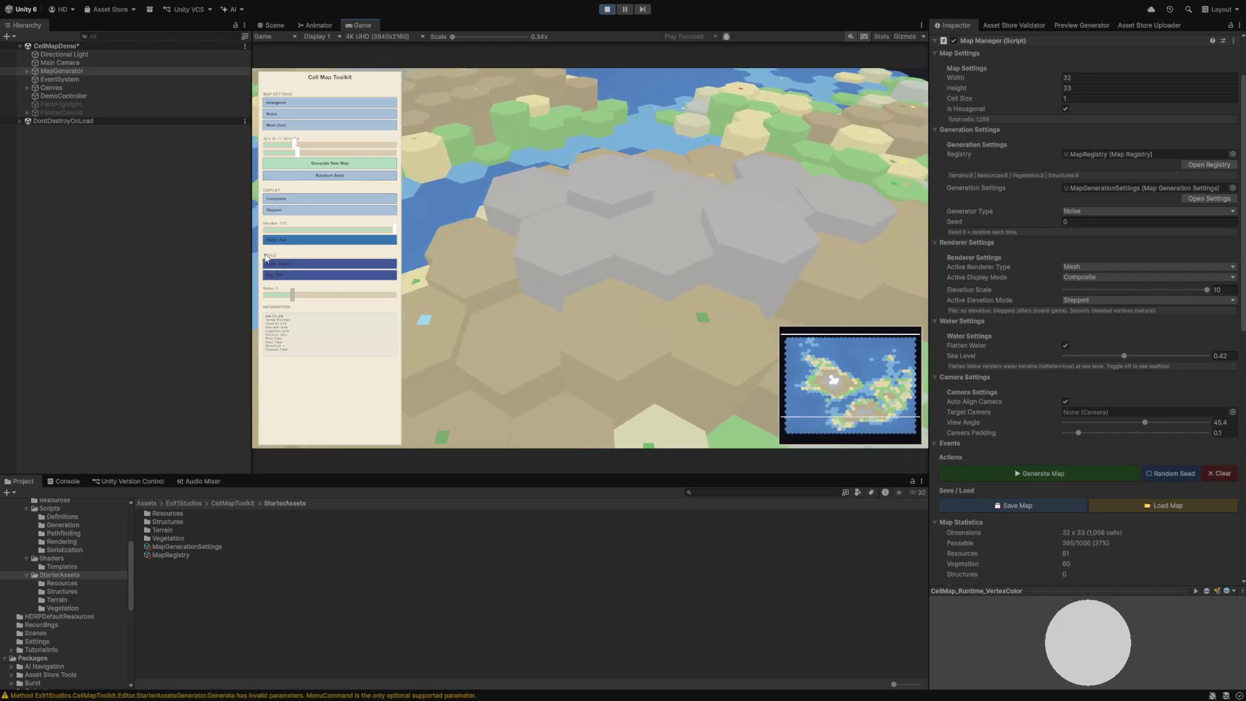
{"action": "key", "text": "a"}
{"action": "key", "text": "a"}
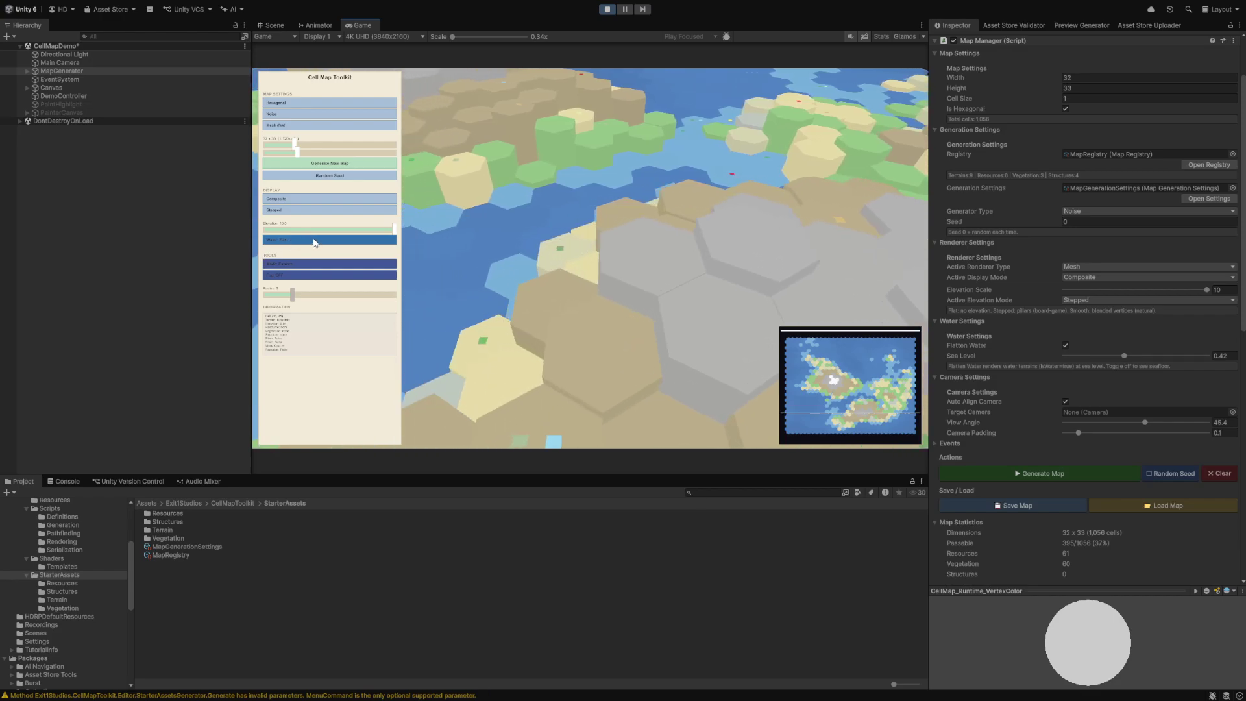
- Turn Flatten Water off and back on to compare the sea surface along the map's edge
{"action": "left_click", "coordinate": [314, 240]}
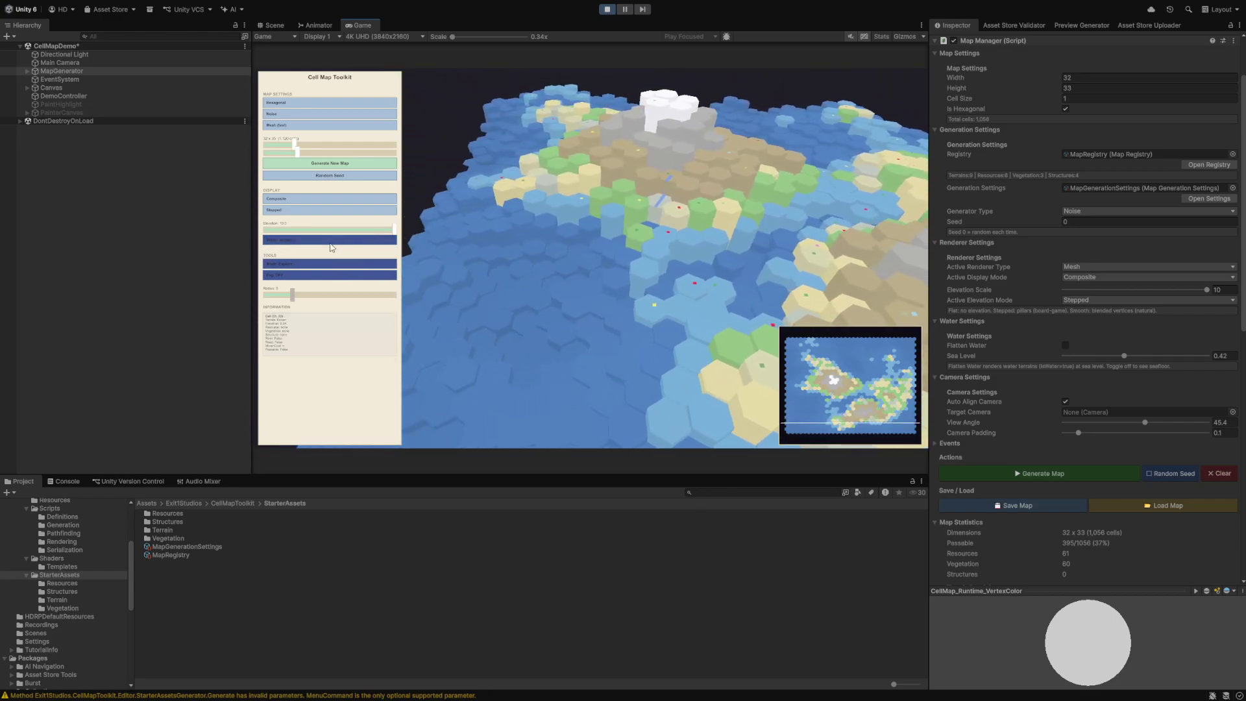
{"action": "left_click", "coordinate": [331, 243]}
{"action": "key", "text": "s"}
{"action": "key", "text": "a"}
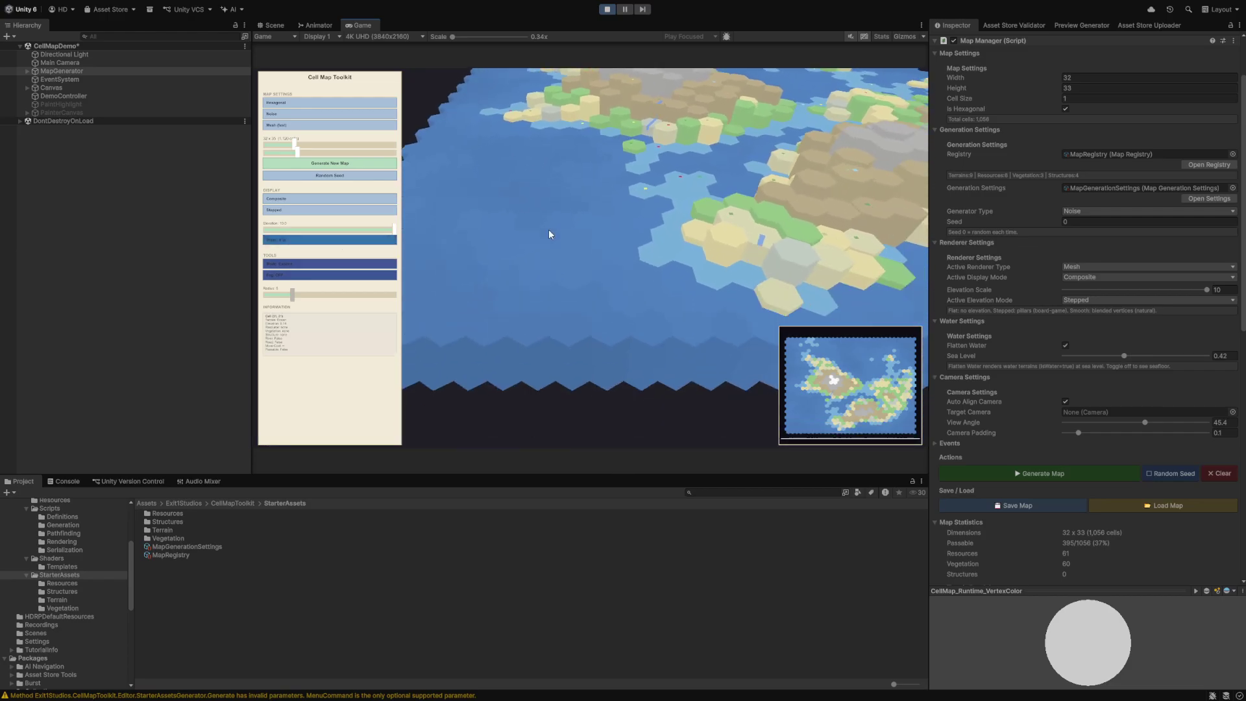
{"action": "scroll", "coordinate": [549, 231], "scroll_direction": "up", "scroll_amount": 2}
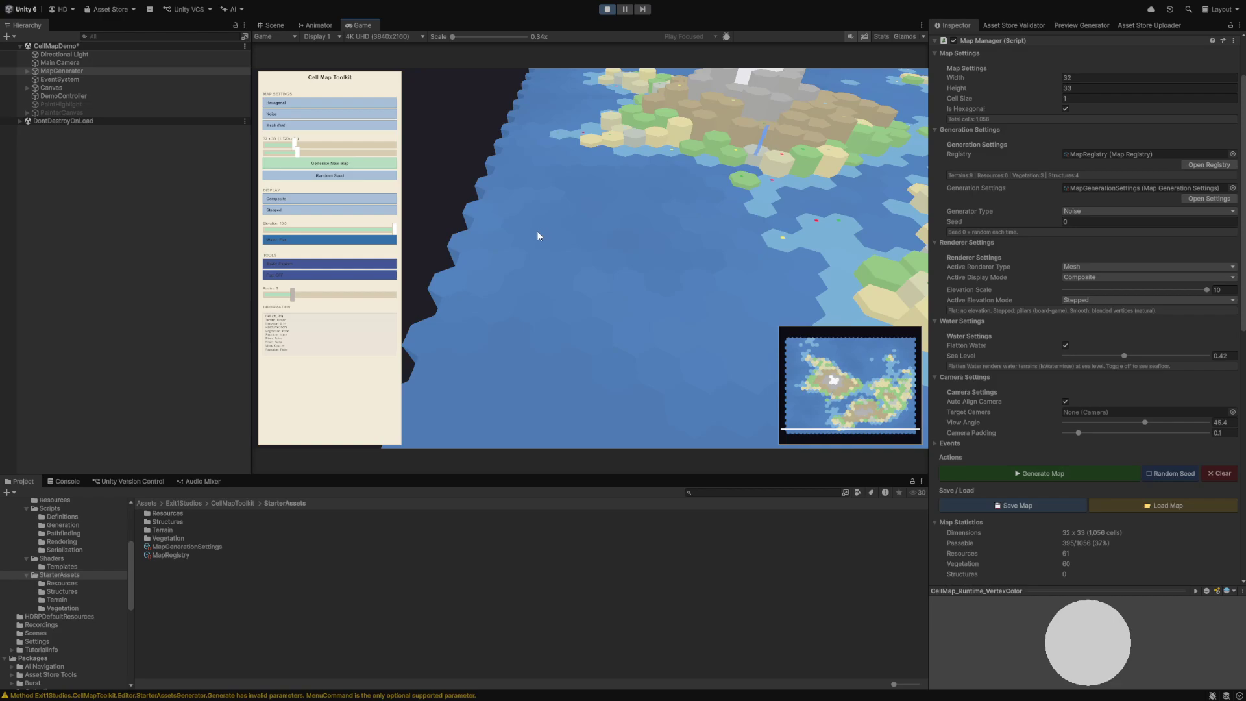
- Disable Flatten Water, examine the stepped seafloor from several camera positions, and re-enable Flatten Water
{"action": "left_click", "coordinate": [316, 243]}
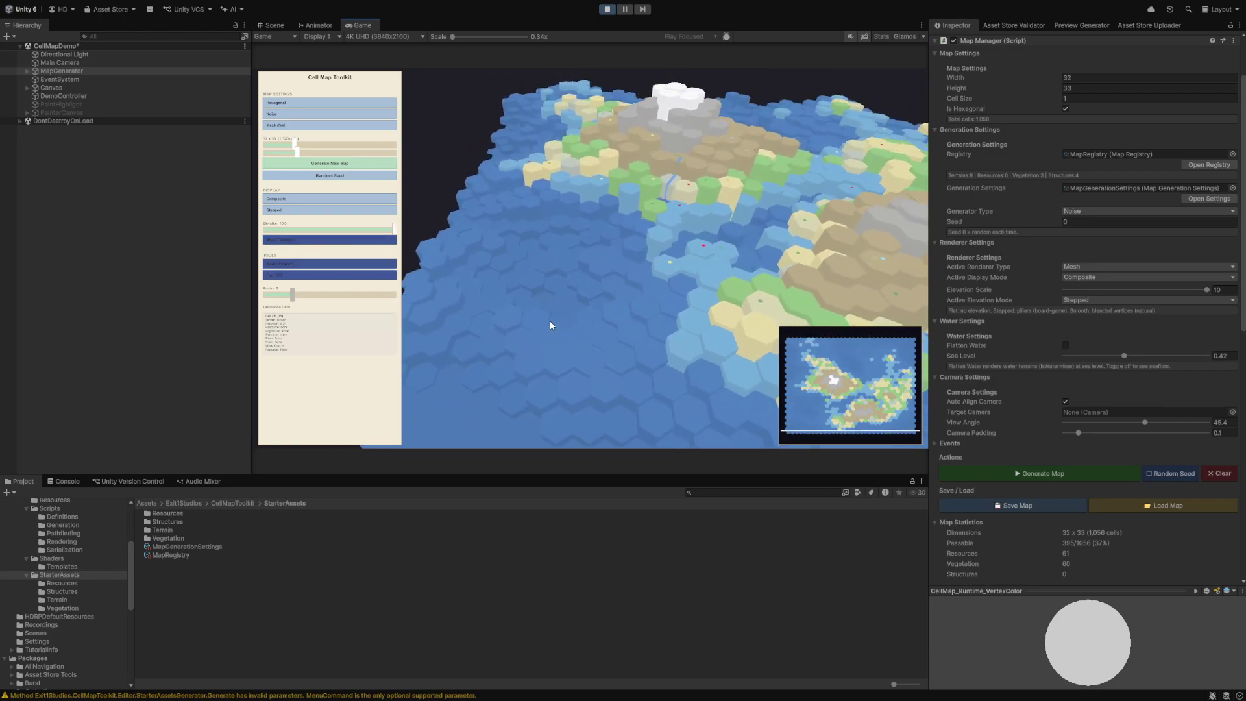
{"action": "key", "text": "a"}
{"action": "key", "text": "s"}
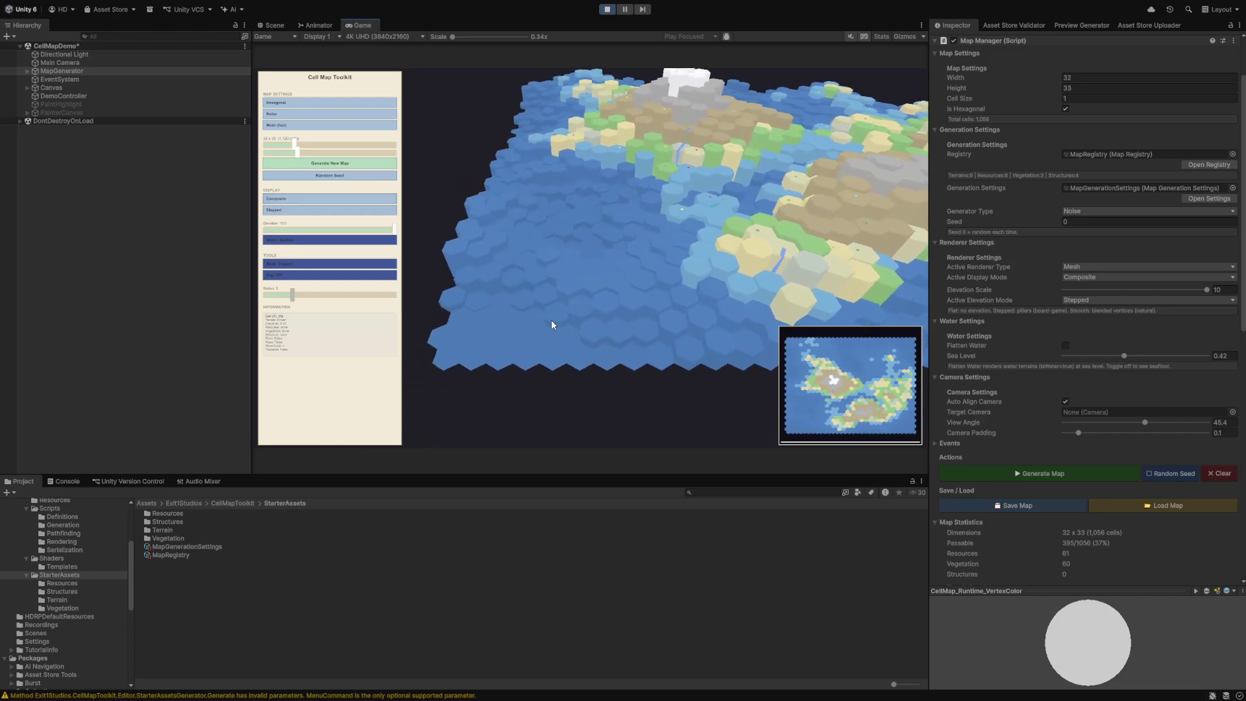
{"action": "scroll", "coordinate": [556, 299], "scroll_direction": "up", "scroll_amount": 4}
{"action": "key", "text": "a"}
{"action": "key", "text": "s"}
{"action": "key", "text": "w"}
{"action": "key", "text": "d"}
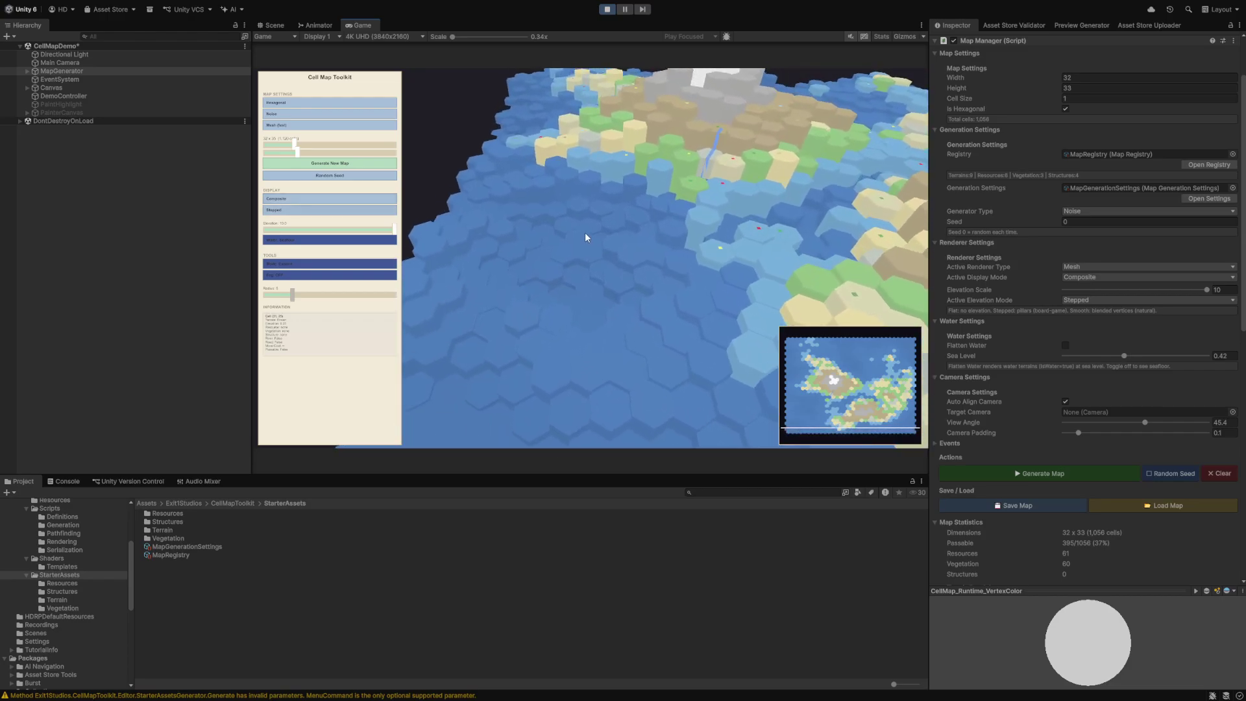
{"action": "key", "text": "a"}
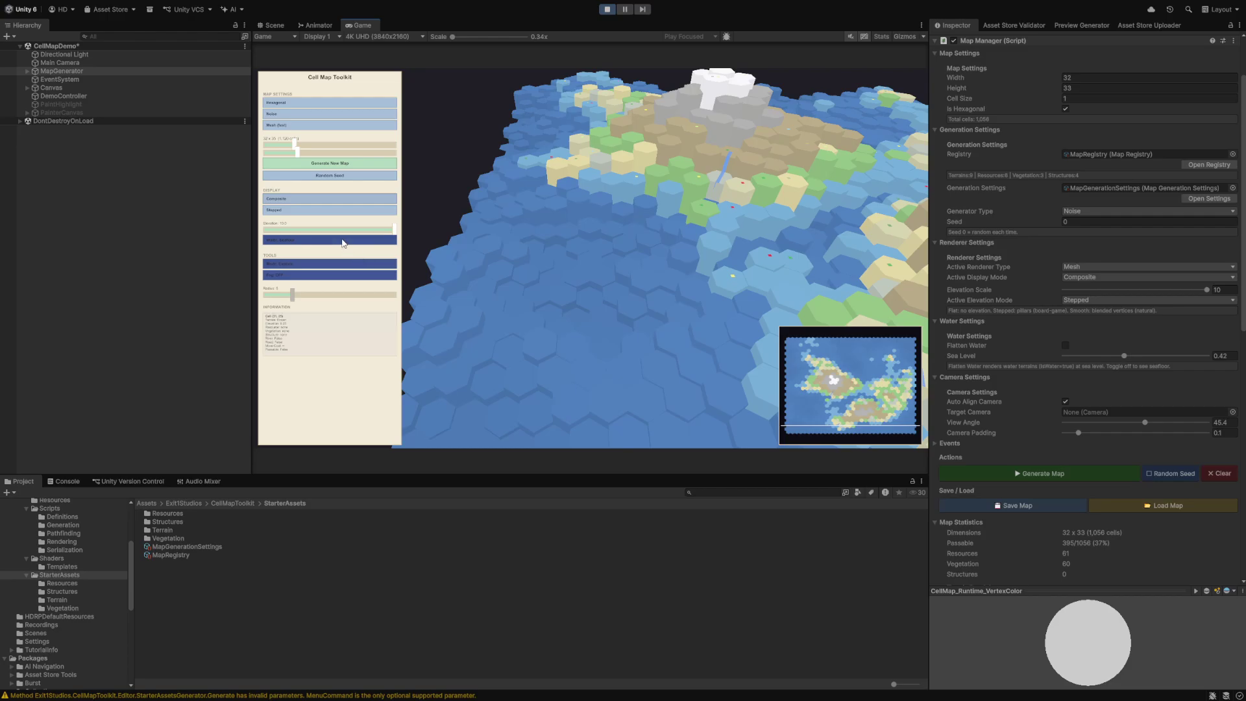
{"action": "left_click", "coordinate": [343, 241]}
- Enable fog of war and explore the islands so that the revealed area follows the camera movement
{"action": "left_click", "coordinate": [344, 275]}
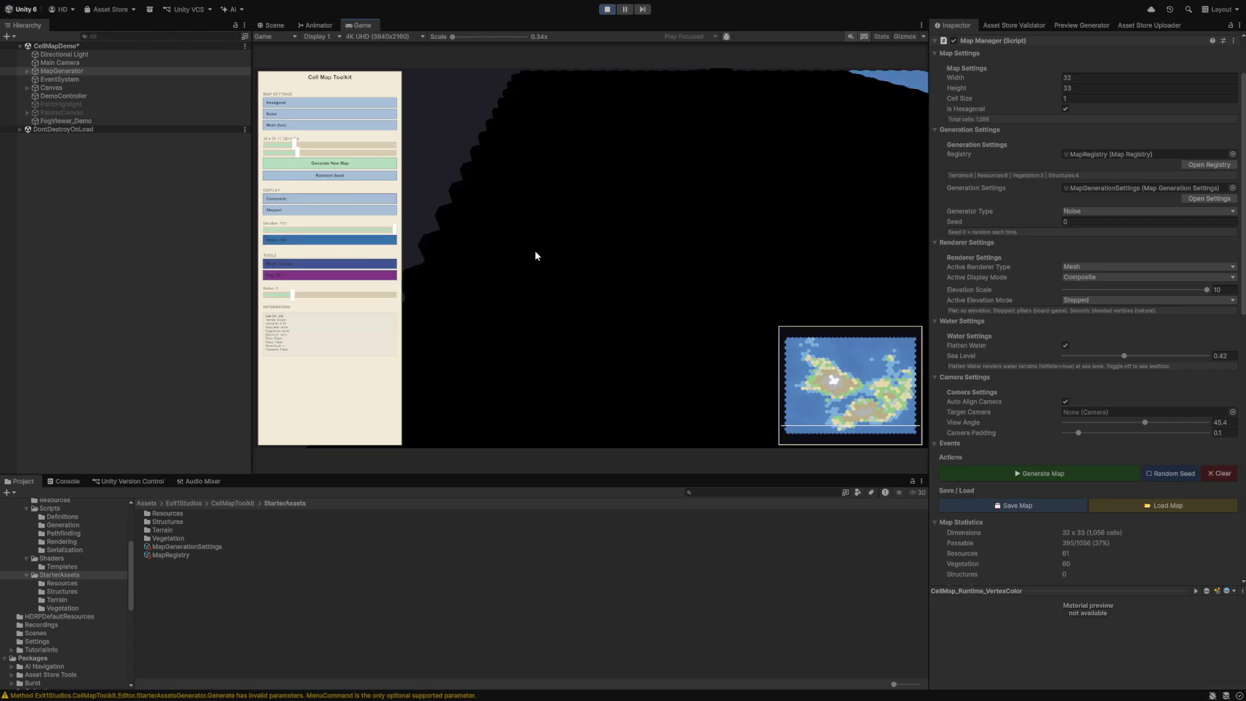
{"action": "key", "text": "w"}
{"action": "key", "text": "d"}
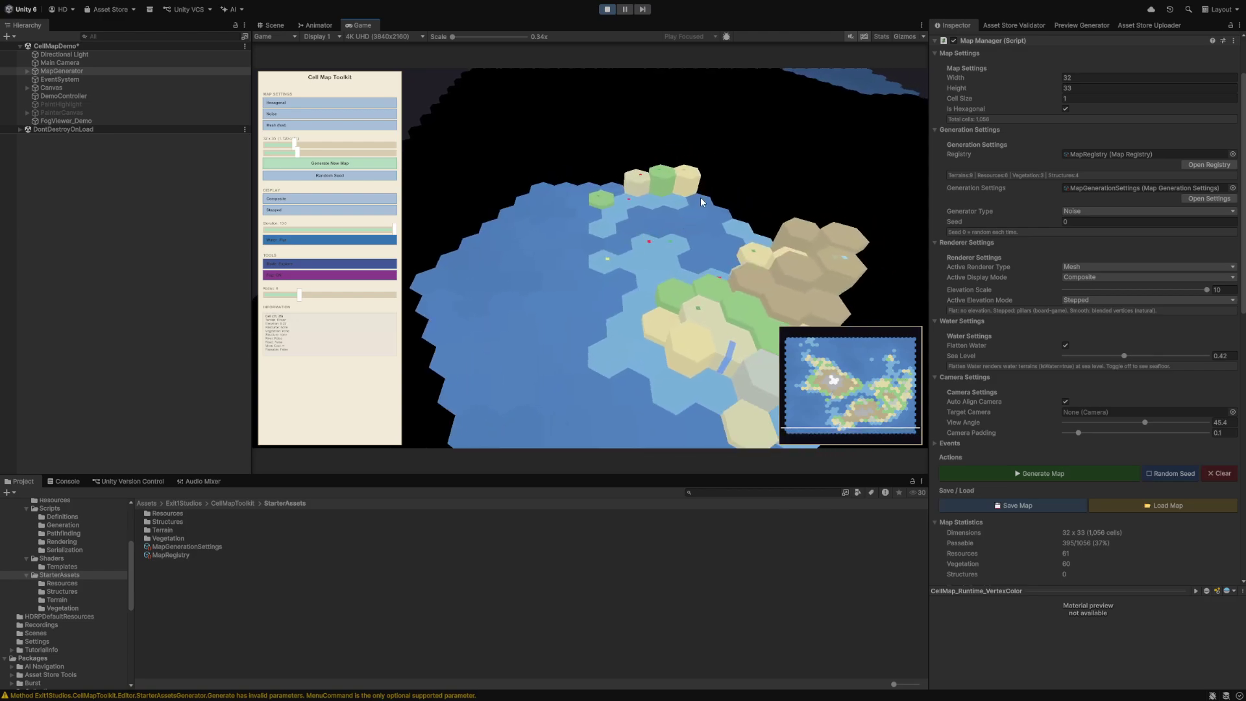
{"action": "key", "text": "w"}
{"action": "key", "text": "d"}
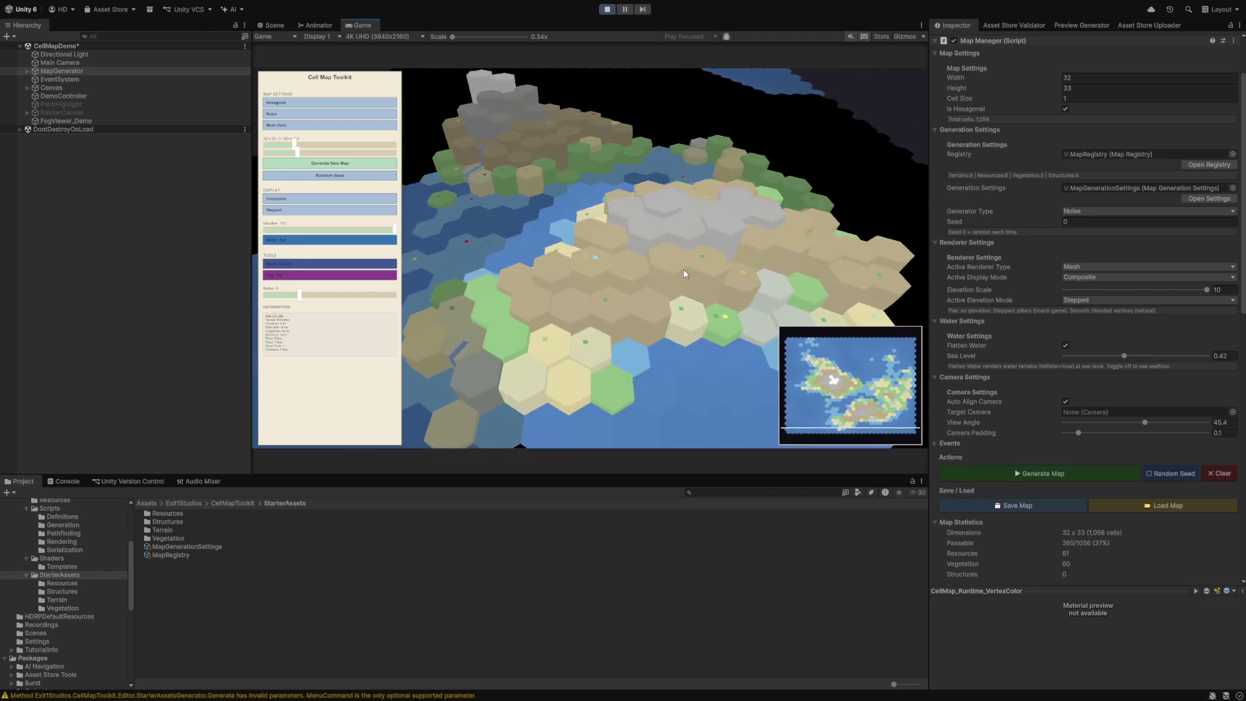
{"action": "key", "text": "w"}
{"action": "key", "text": "d"}
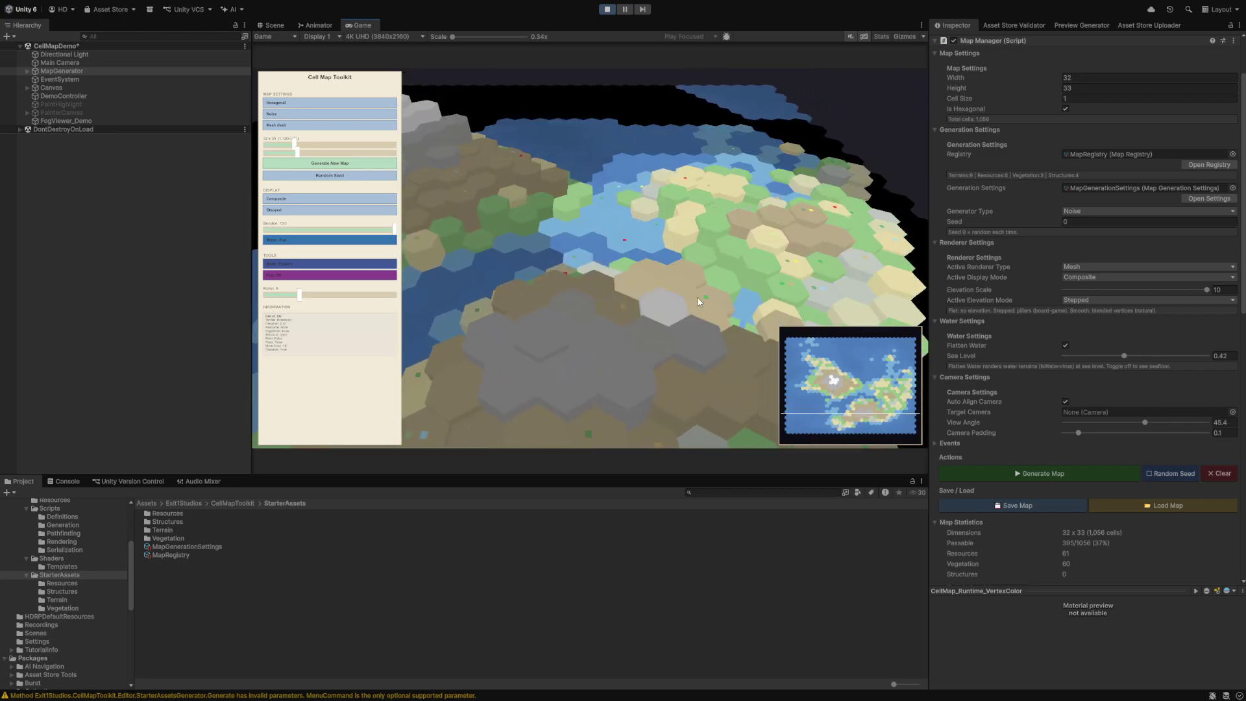
{"action": "key", "text": "a"}
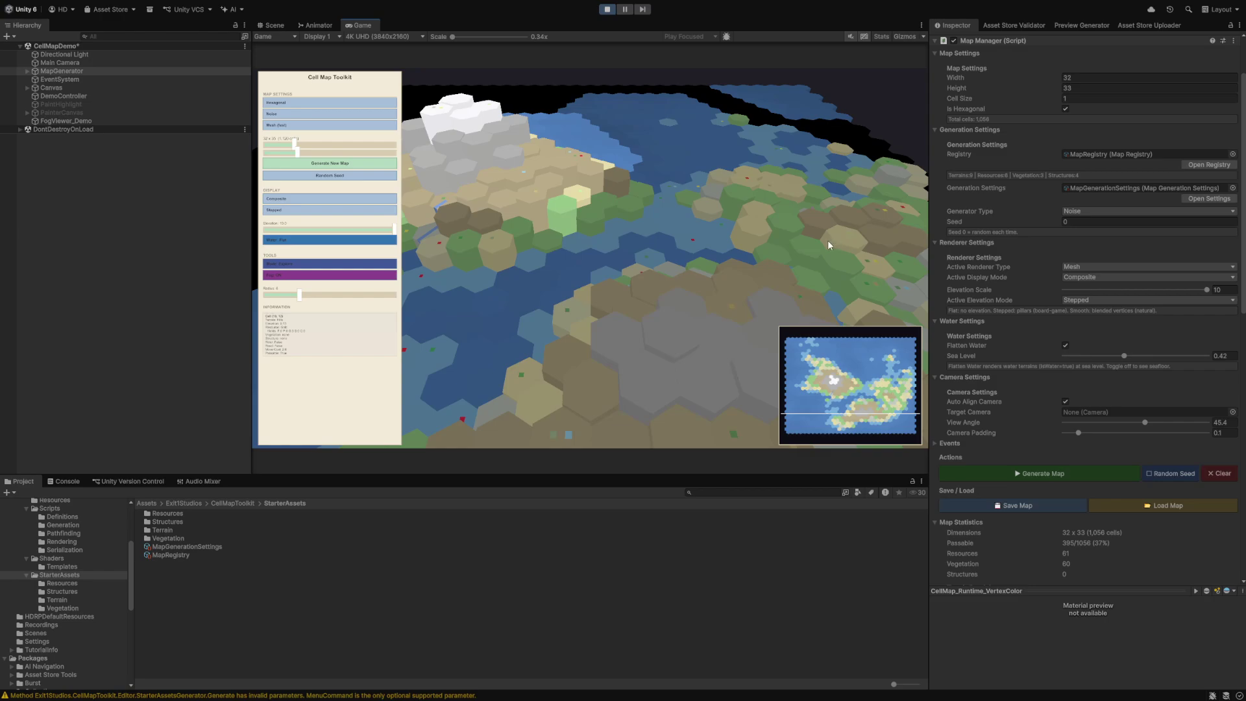
- Turn off fog of war and look over the fully revealed islands from several camera positions
{"action": "key", "text": "s"}
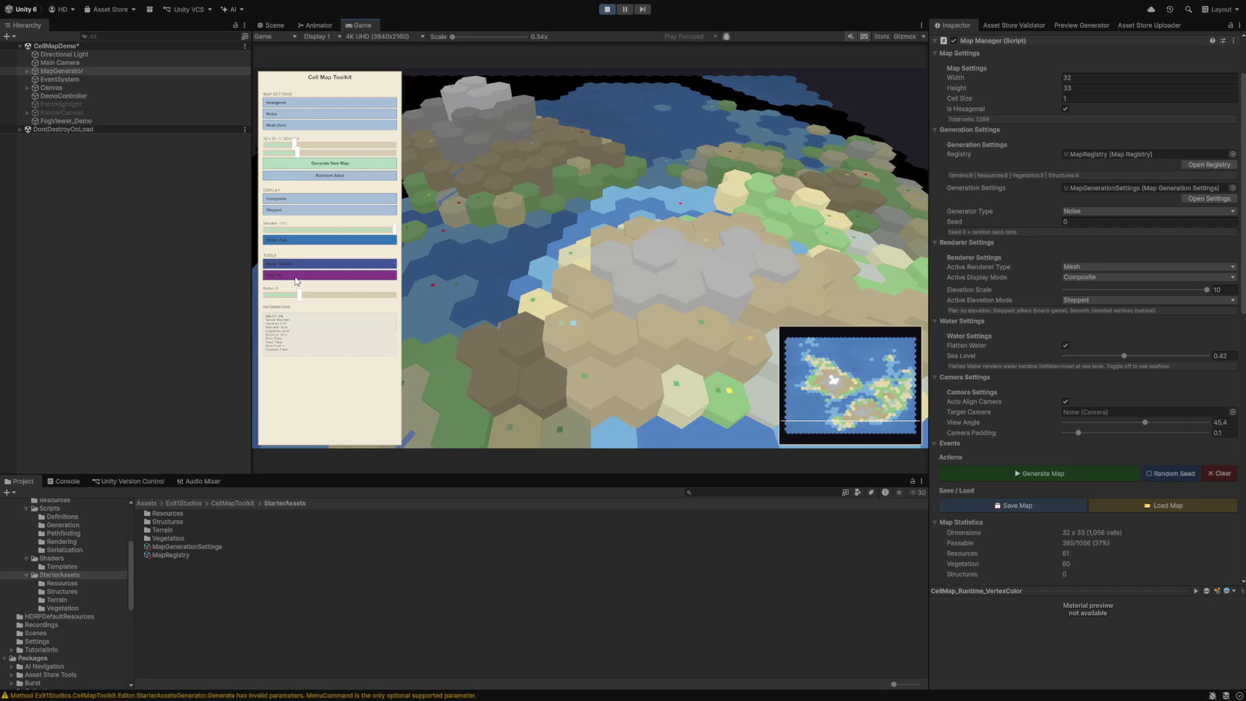
{"action": "left_click", "coordinate": [296, 278]}
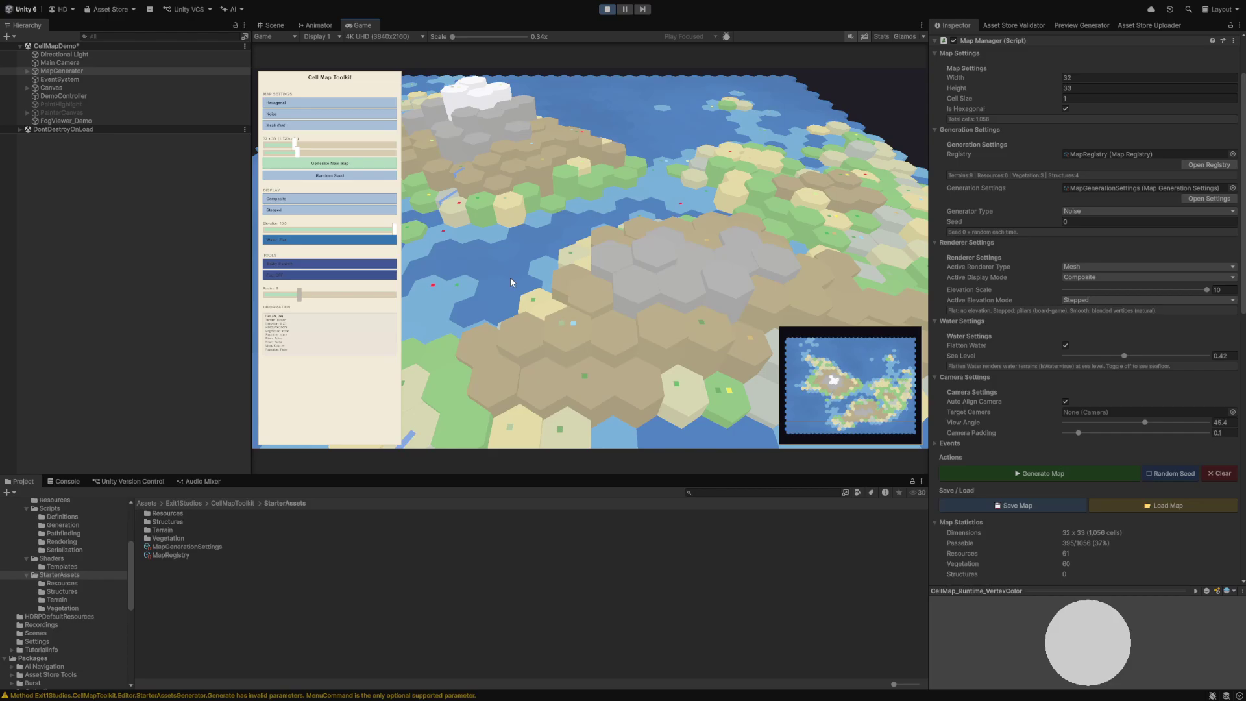
{"action": "key", "text": "a"}
{"action": "key", "text": "s"}
{"action": "key", "text": "a"}
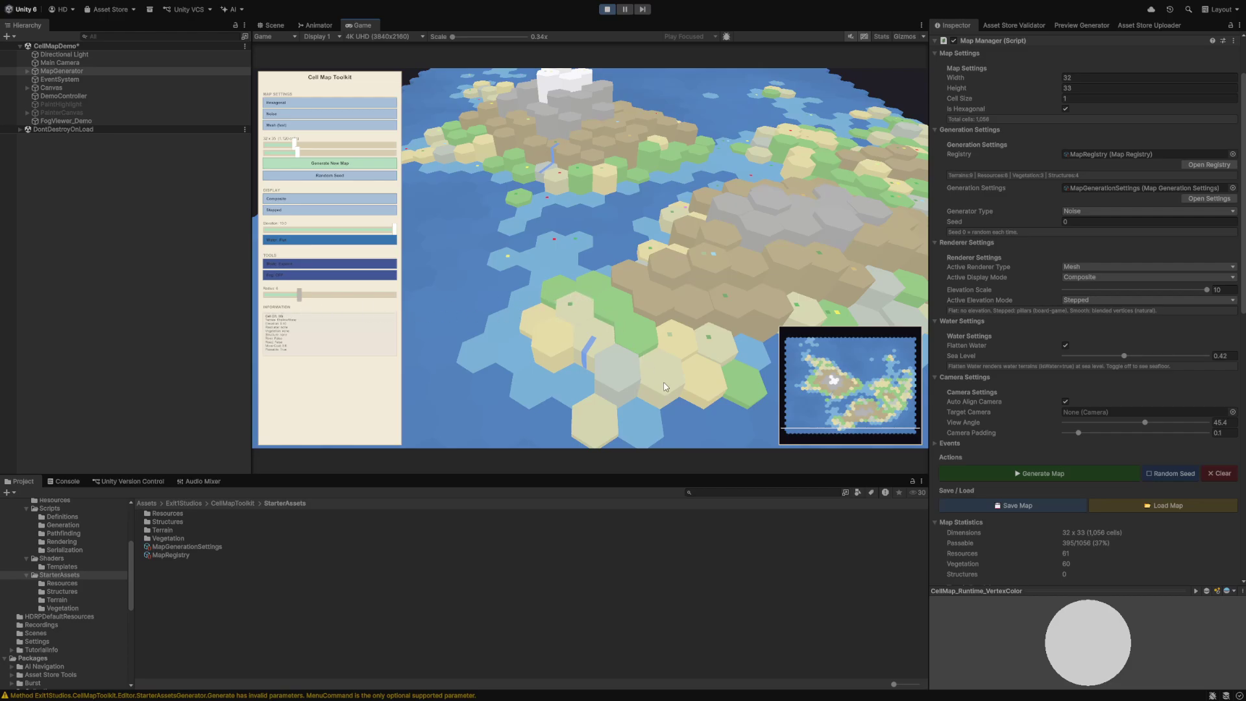
{"action": "middle_click_drag", "start_coordinate": [688, 272], "coordinate": [584, 333]}
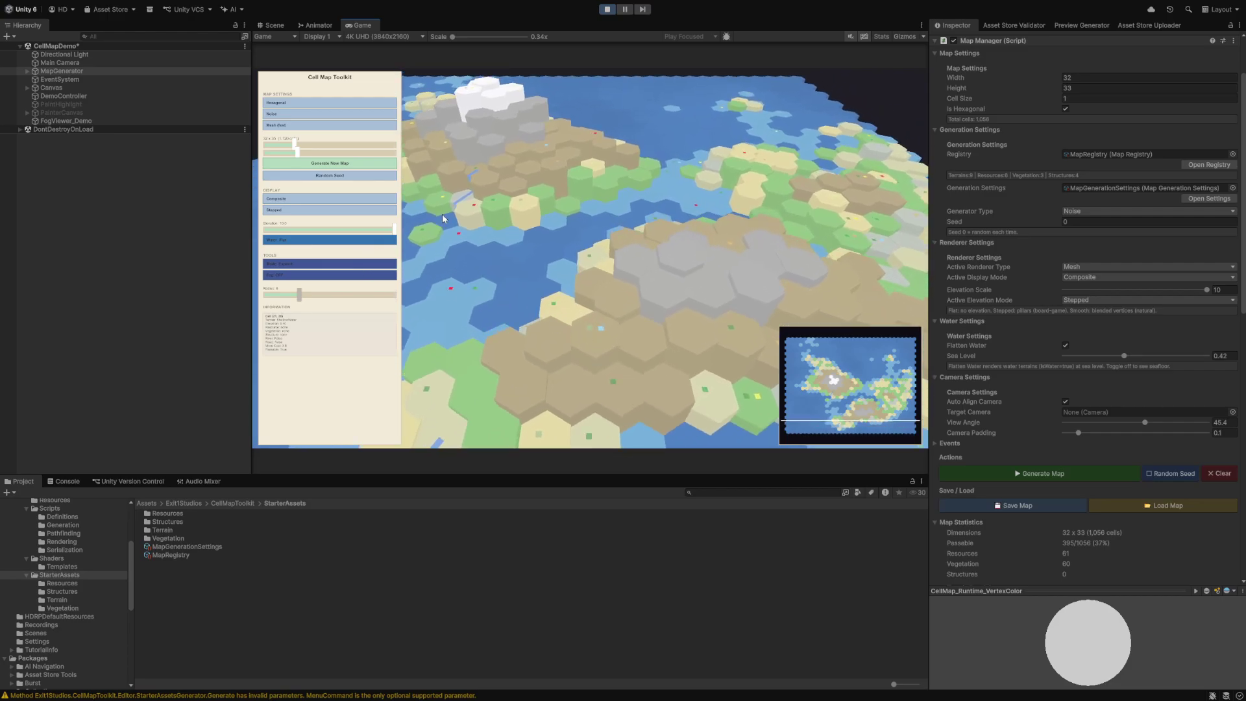
- Set the MapGenerator's View Angle to 12.7, generate a new map, and look over its terrain from above
{"action": "scroll", "coordinate": [1145, 454], "scroll_direction": "down", "scroll_amount": 10}
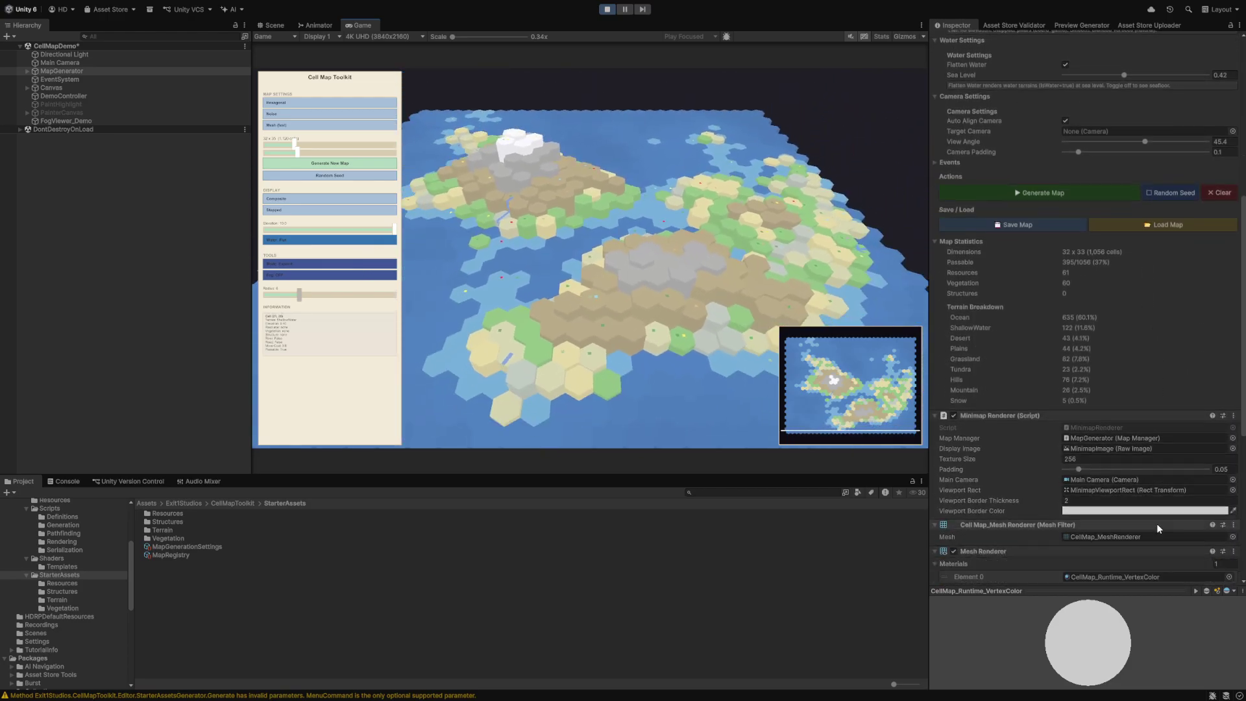
{"action": "scroll", "coordinate": [1111, 369], "scroll_direction": "up", "scroll_amount": 4}
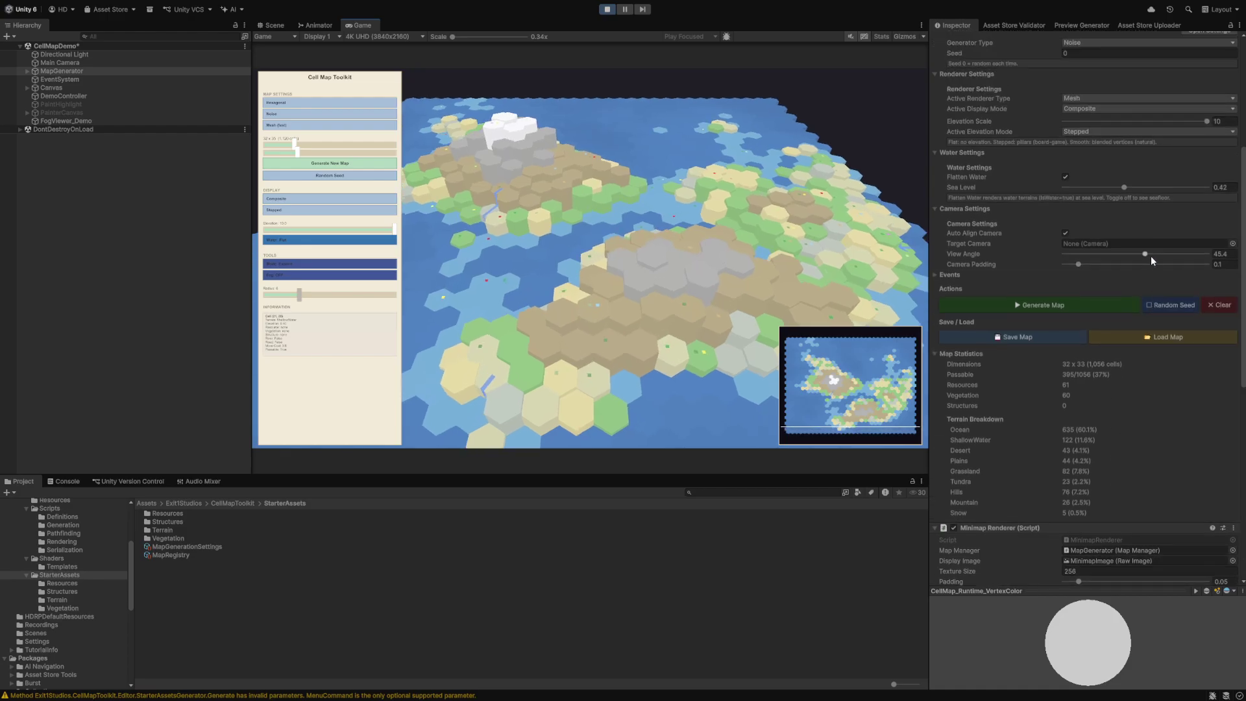
{"action": "left_click", "coordinate": [1145, 254]}
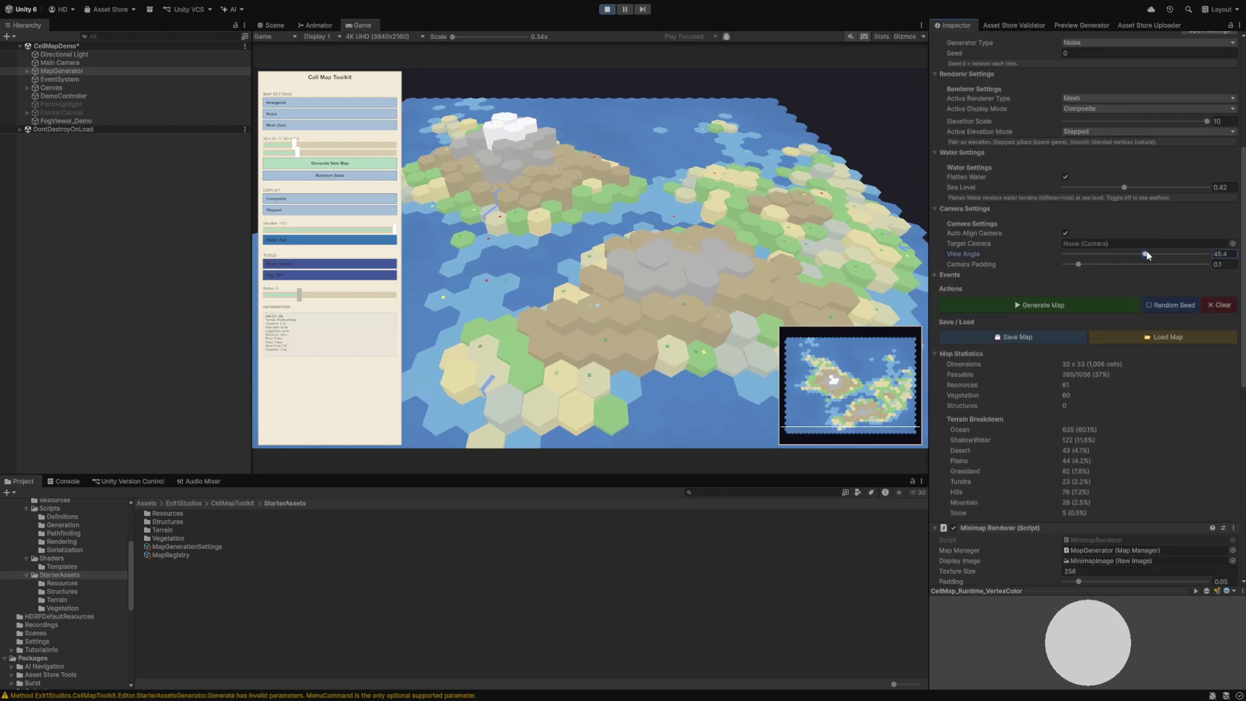
{"action": "left_click", "coordinate": [1073, 304]}
{"action": "scroll", "coordinate": [613, 321], "scroll_direction": "up", "scroll_amount": 8}
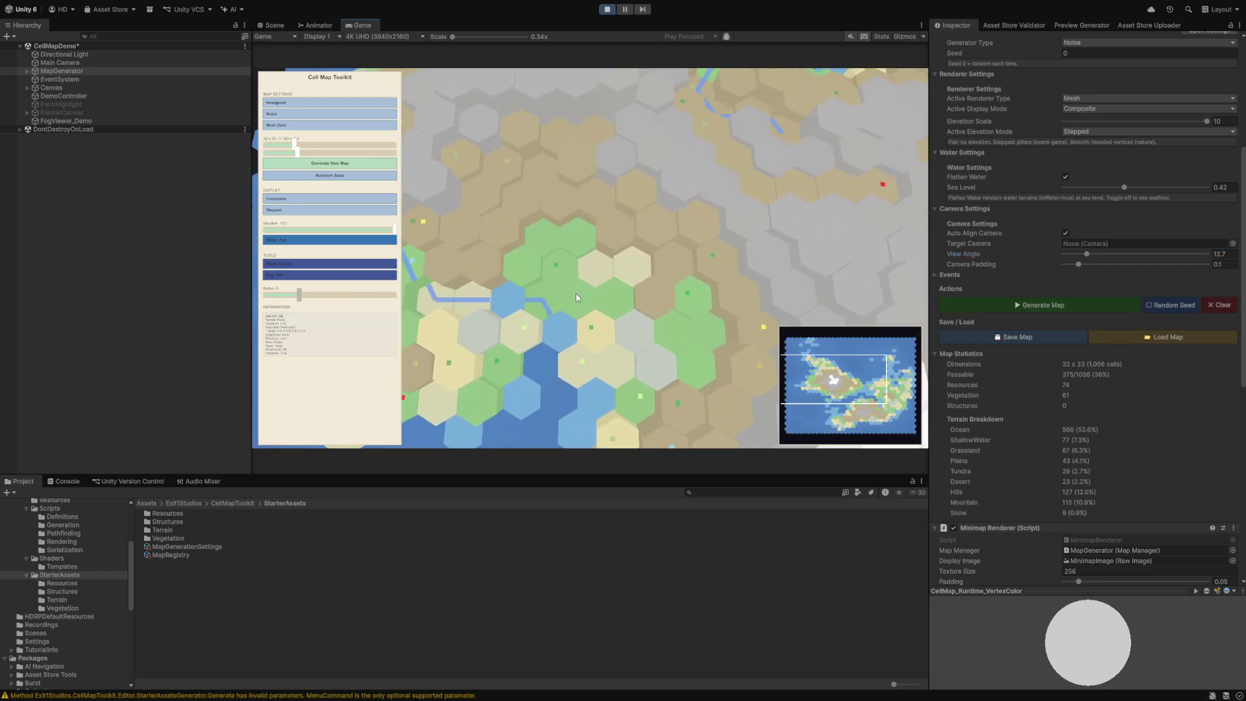
{"action": "left_click", "coordinate": [550, 265]}
{"action": "left_click", "coordinate": [642, 263]}
{"action": "key", "text": "s"}
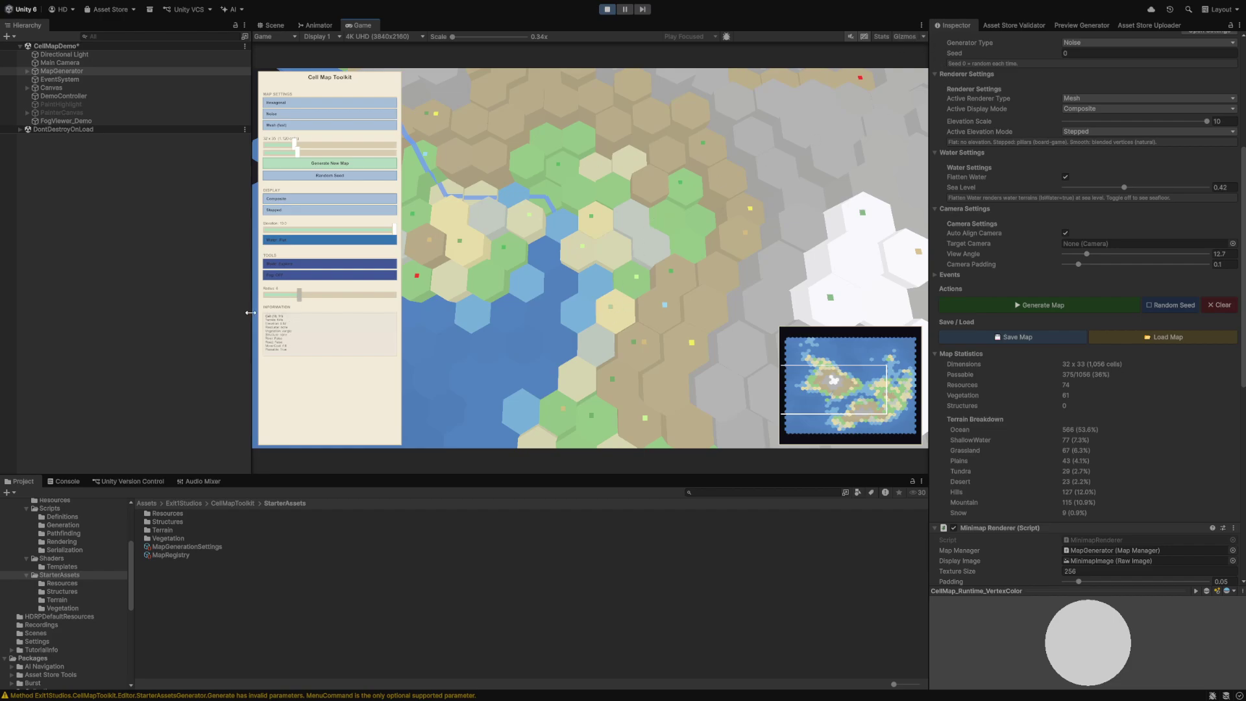
- Turn on paint mode and choose the Ocean terrain in the Cell Painter
{"action": "left_click", "coordinate": [297, 263]}
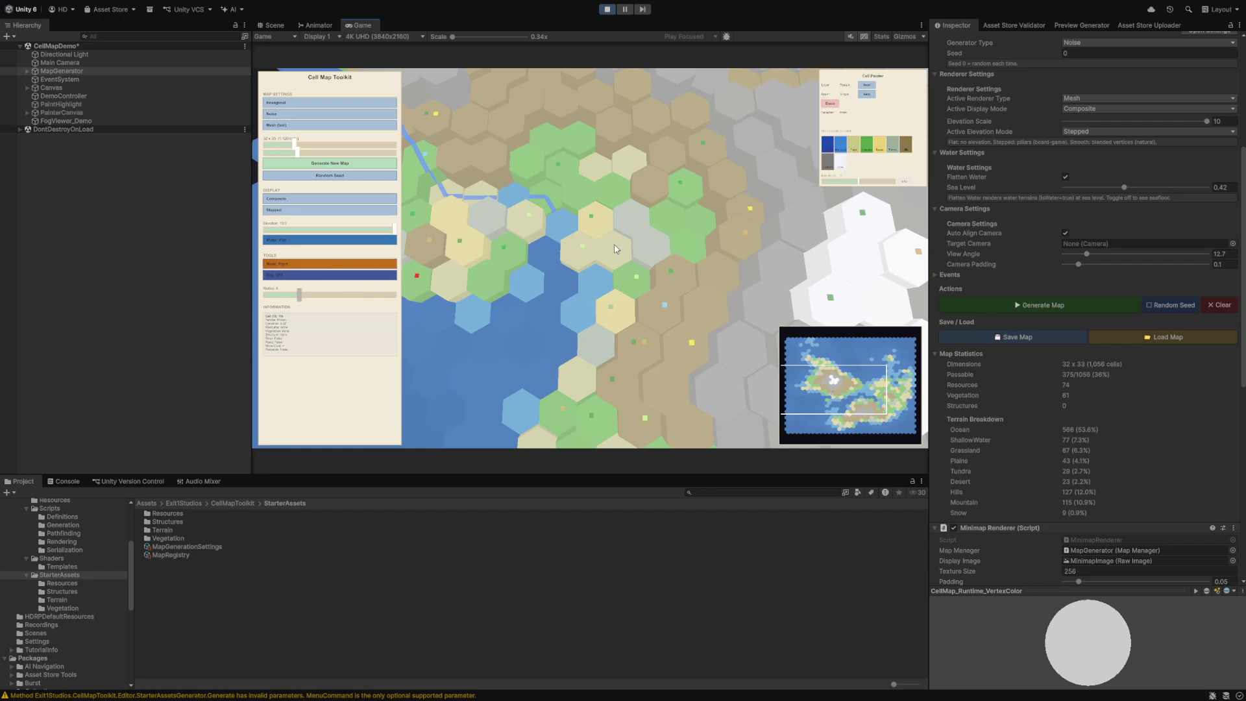
{"action": "scroll", "coordinate": [607, 253], "scroll_direction": "down", "scroll_amount": 2}
{"action": "key", "text": "s"}
{"action": "key", "text": "w"}
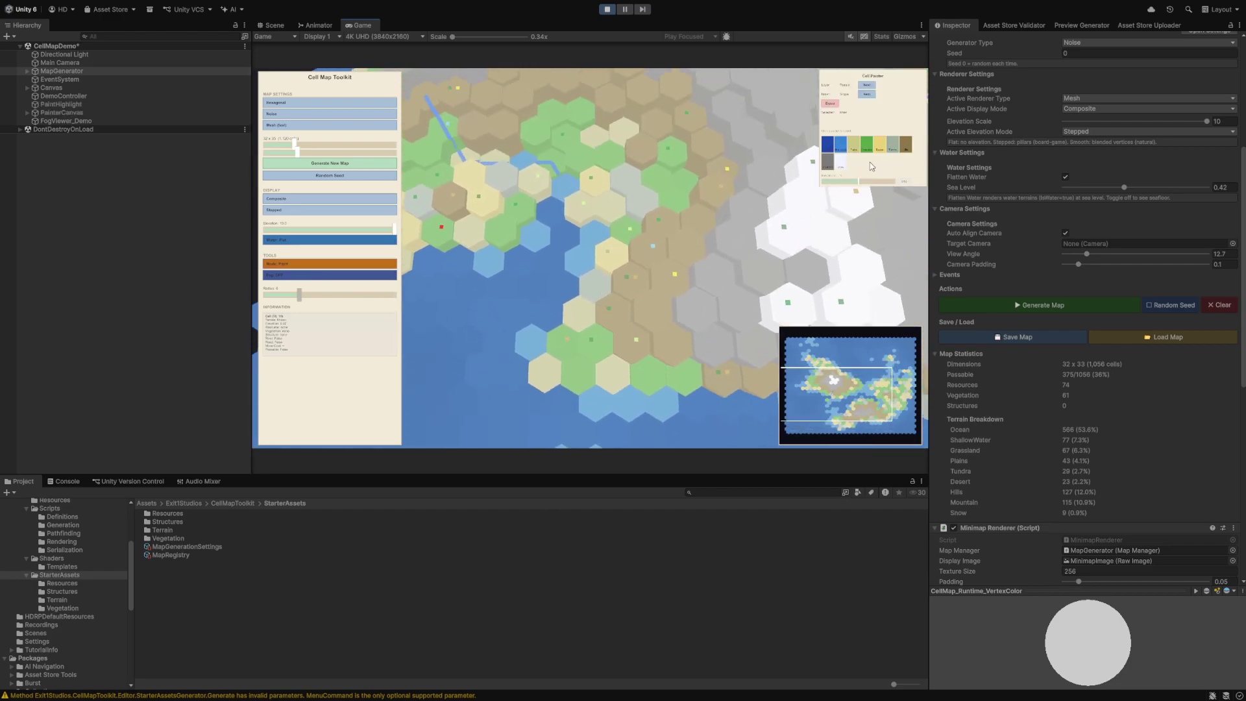
{"action": "key", "text": "s"}
{"action": "key", "text": "a"}
{"action": "scroll", "coordinate": [753, 211], "scroll_direction": "up", "scroll_amount": 2}
{"action": "key", "text": "d"}
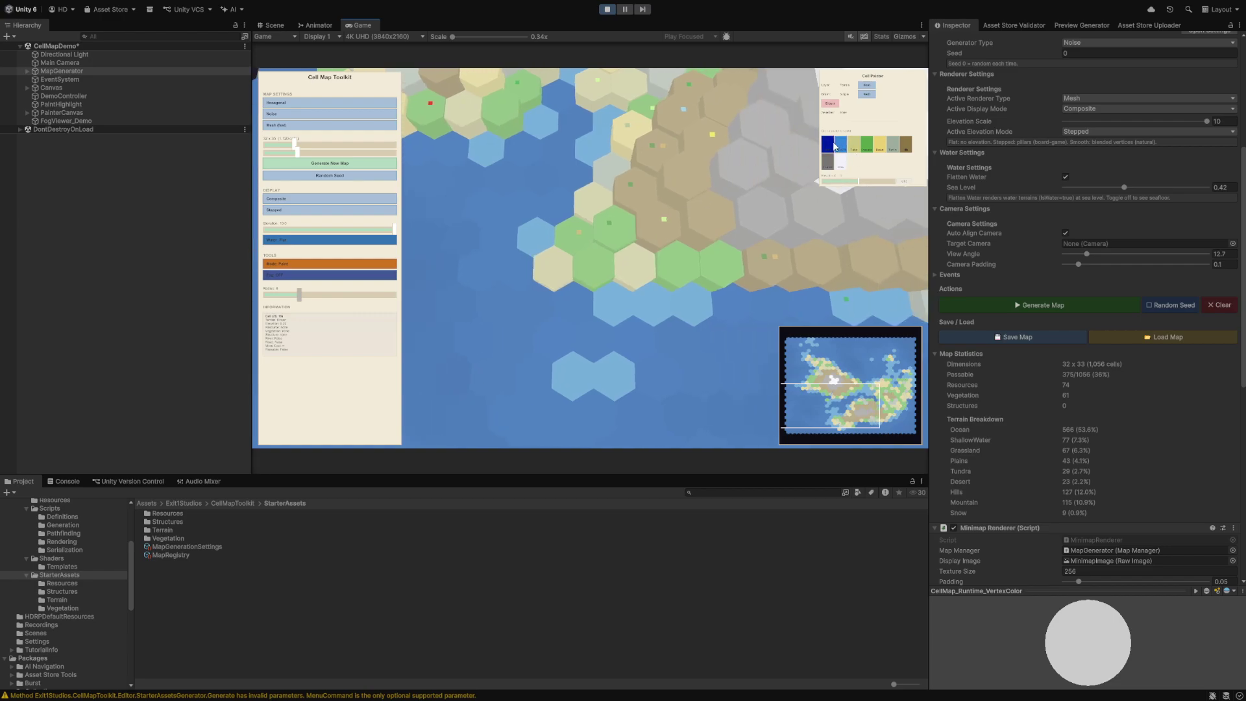
- Paint all land and shallow-water cells of the small island at the map's northern edge as Ocean
{"action": "scroll", "coordinate": [622, 280], "scroll_direction": "down", "scroll_amount": 3}
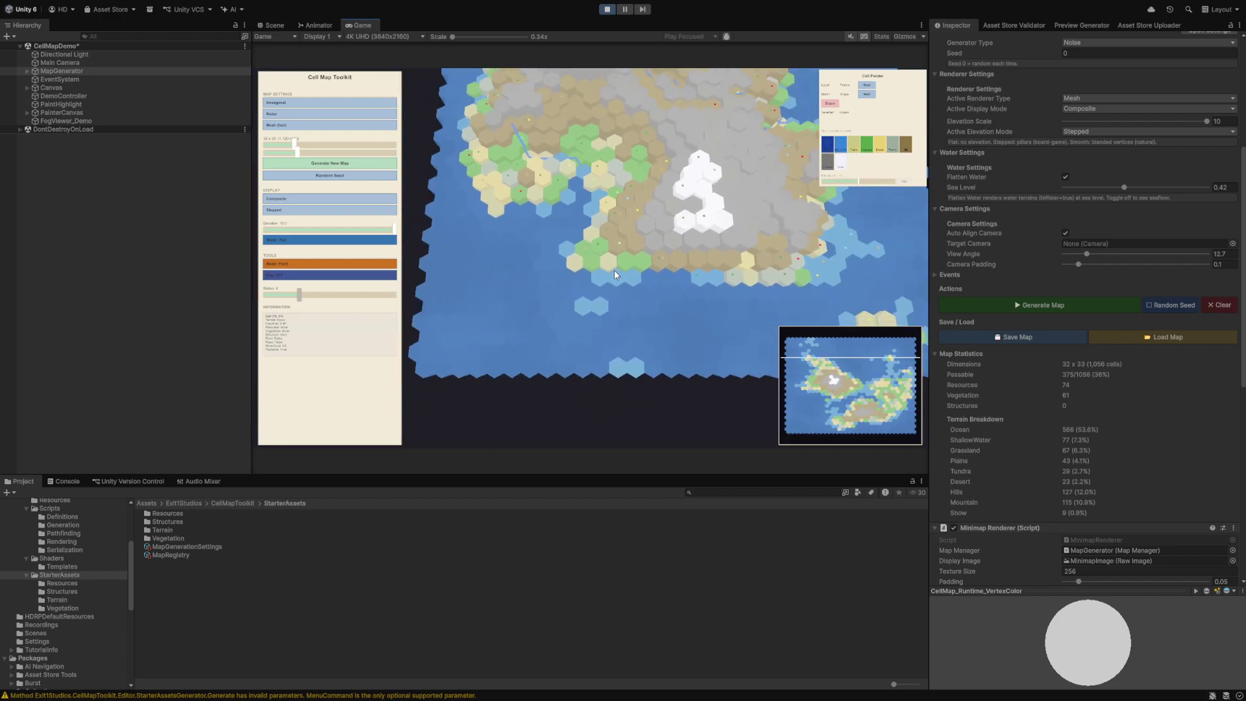
{"action": "scroll", "coordinate": [613, 270], "scroll_direction": "up", "scroll_amount": 1}
{"action": "scroll", "coordinate": [614, 278], "scroll_direction": "up", "scroll_amount": 5}
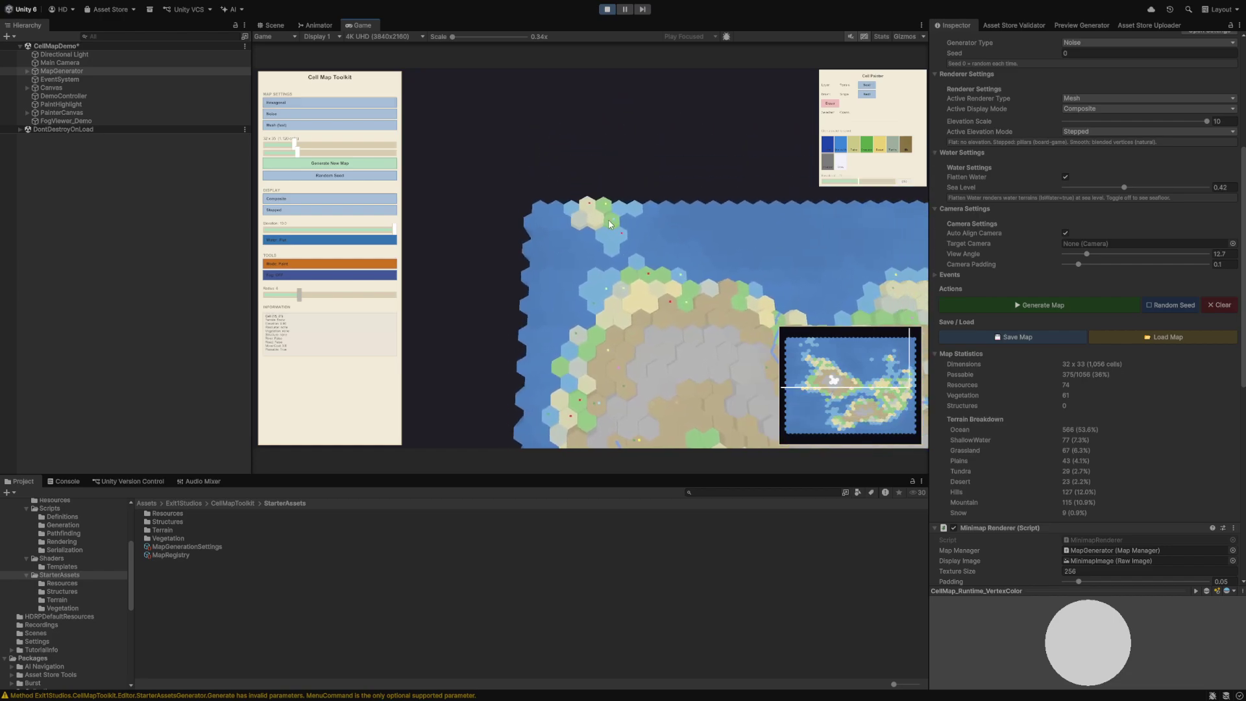
{"action": "scroll", "coordinate": [531, 264], "scroll_direction": "up", "scroll_amount": 4}
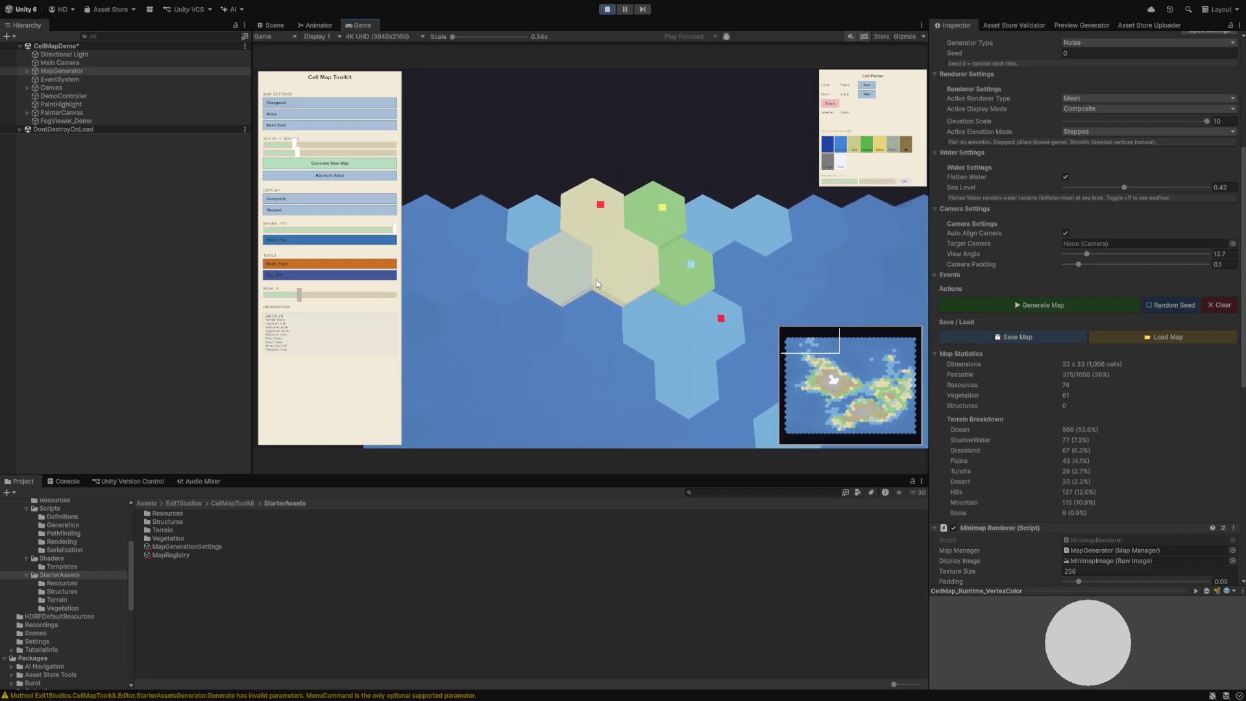
{"action": "scroll", "coordinate": [582, 284], "scroll_direction": "down", "scroll_amount": 1}
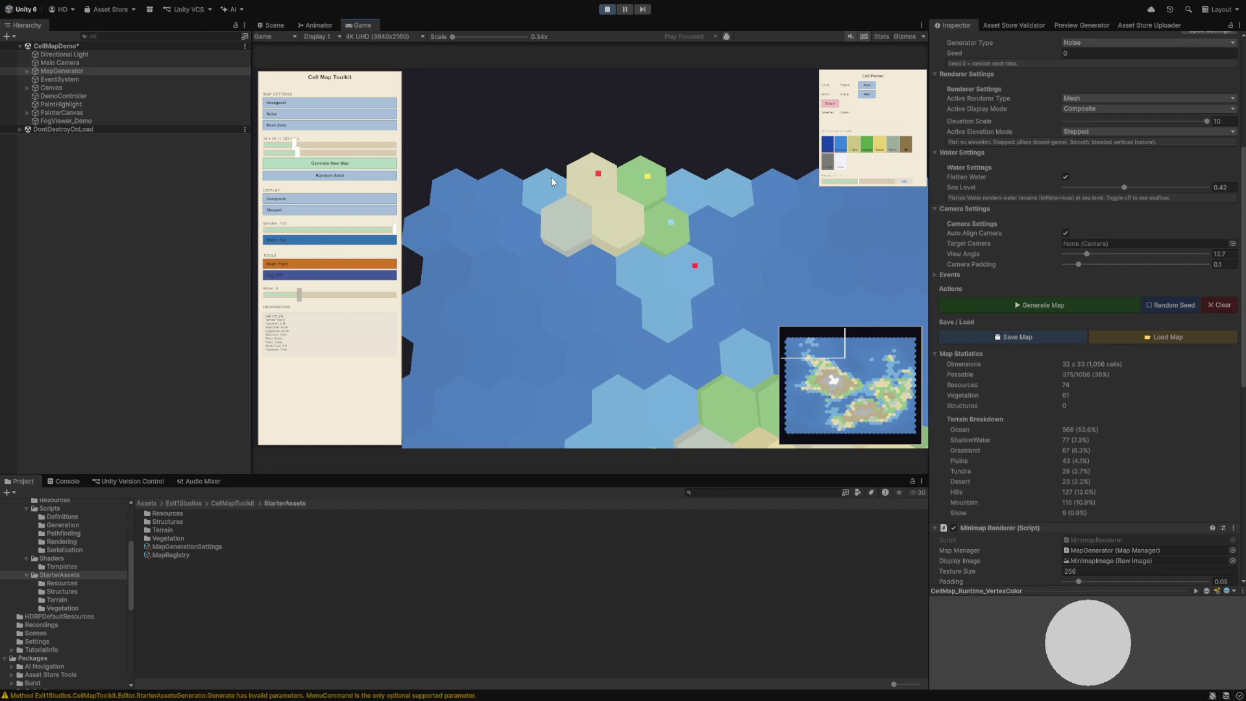
{"action": "left_click", "coordinate": [615, 200]}
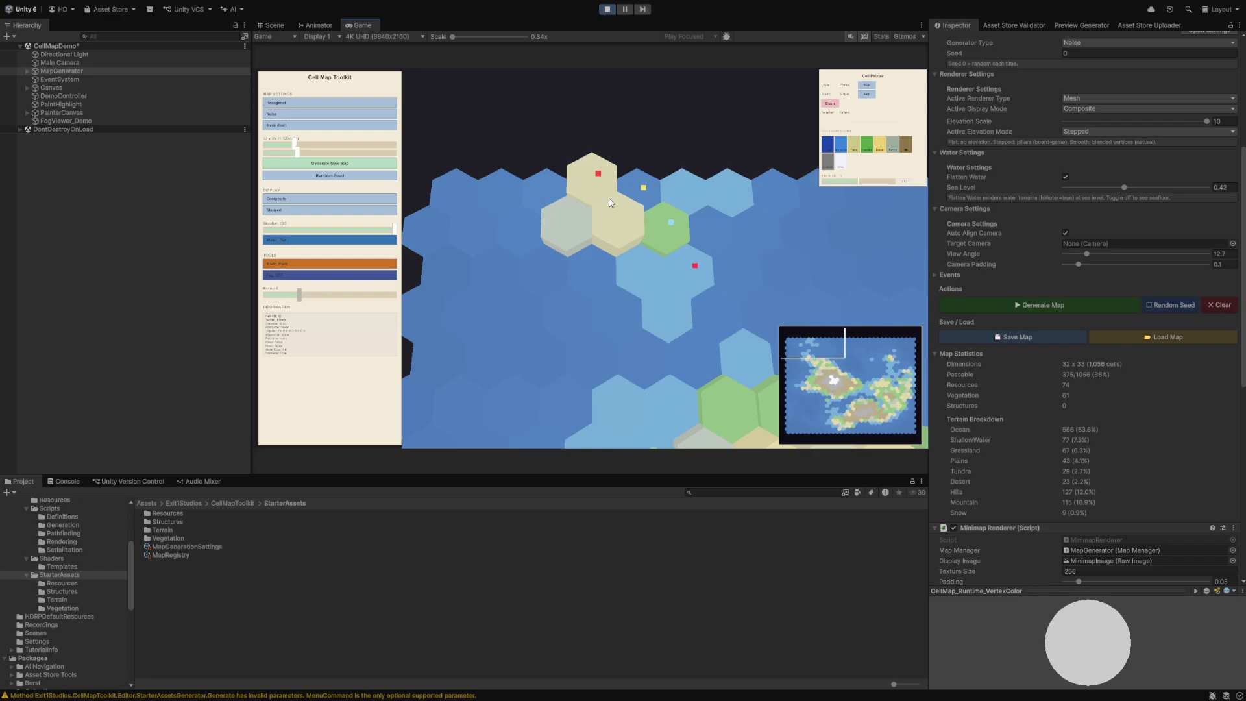
{"action": "left_click", "coordinate": [598, 198]}
{"action": "left_click", "coordinate": [573, 262]}
{"action": "left_click", "coordinate": [635, 263]}
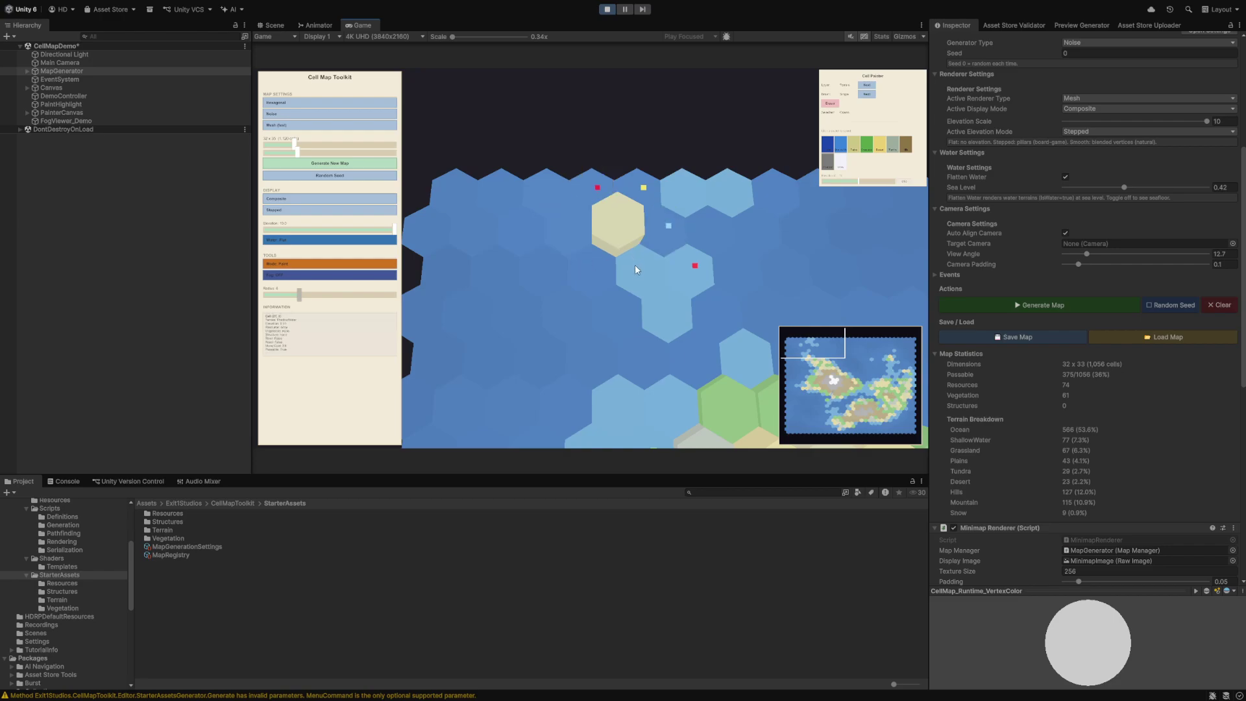
{"action": "left_click", "coordinate": [617, 256]}
{"action": "left_click", "coordinate": [654, 312]}
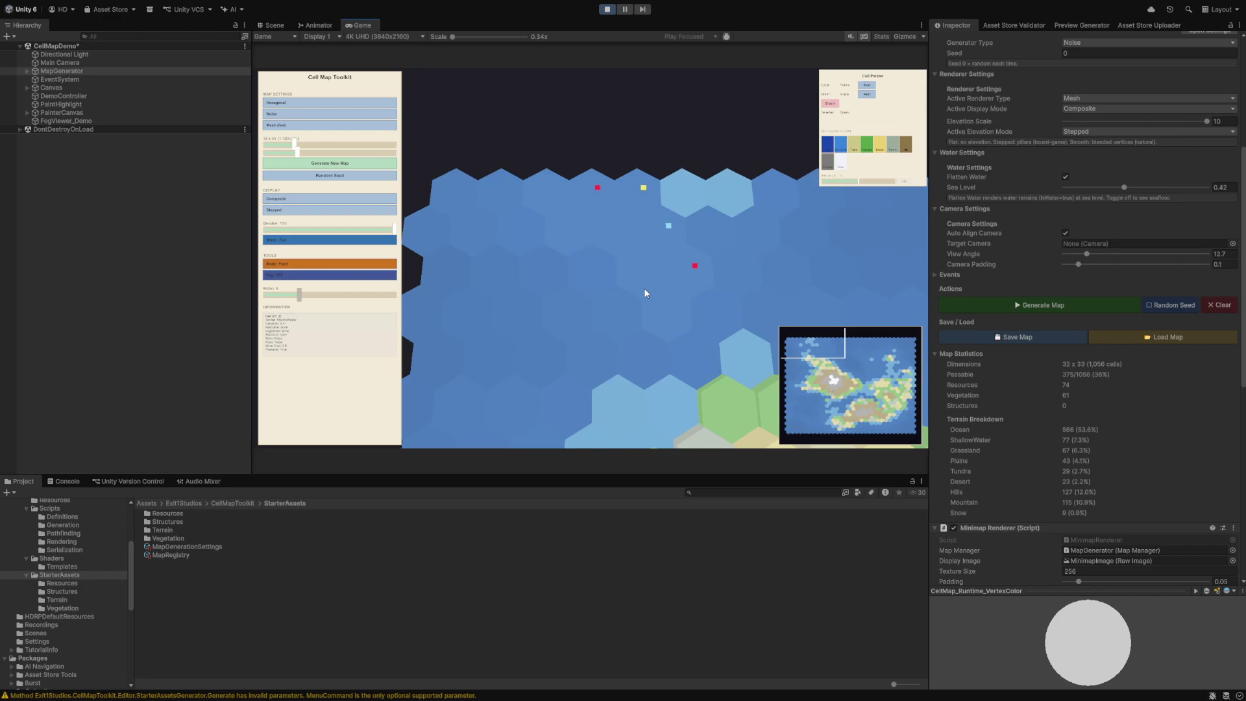
{"action": "left_click", "coordinate": [692, 218]}
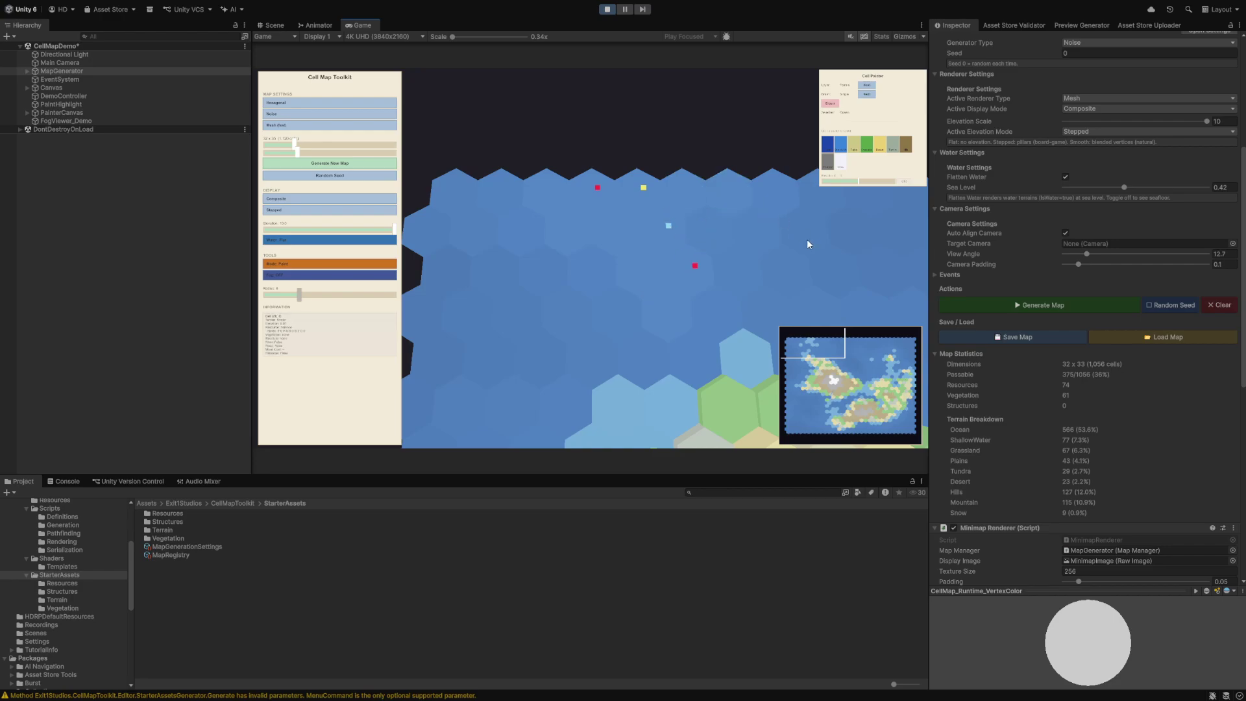
- Save the painted map as map.json in the Downloads folder, and generate a different map in the demo
{"action": "left_click", "coordinate": [1037, 340]}
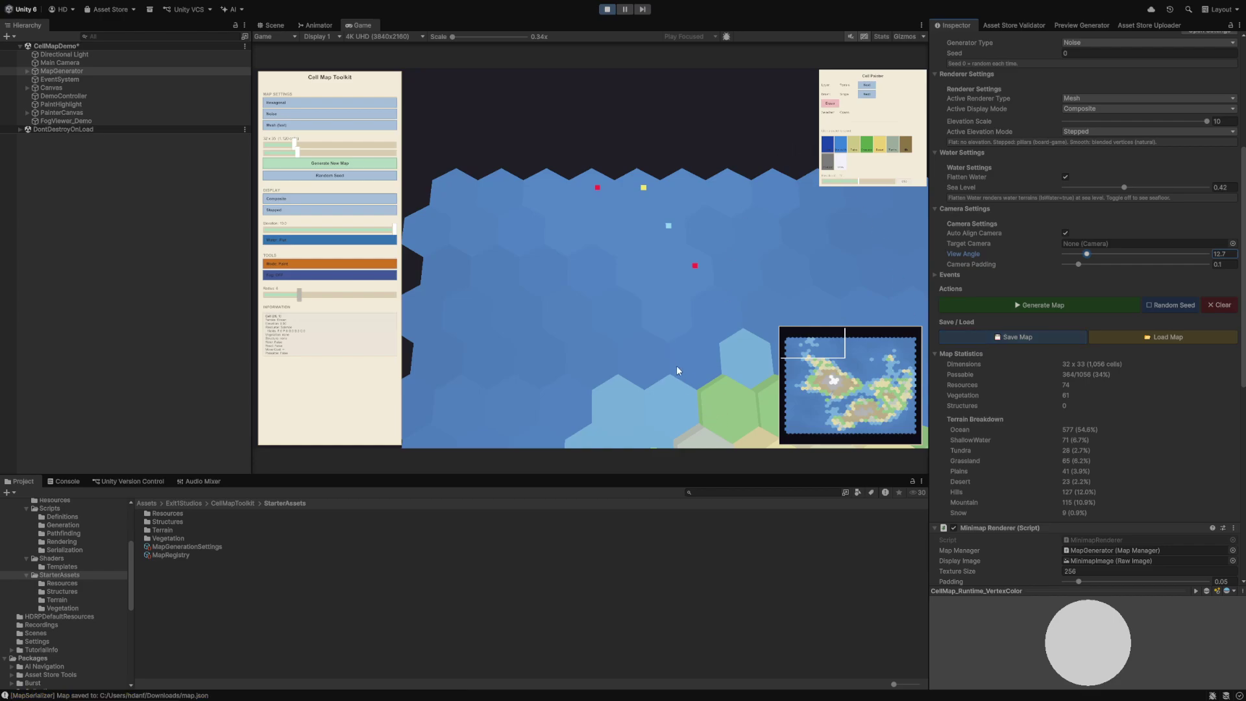
{"action": "left_click", "coordinate": [318, 164]}
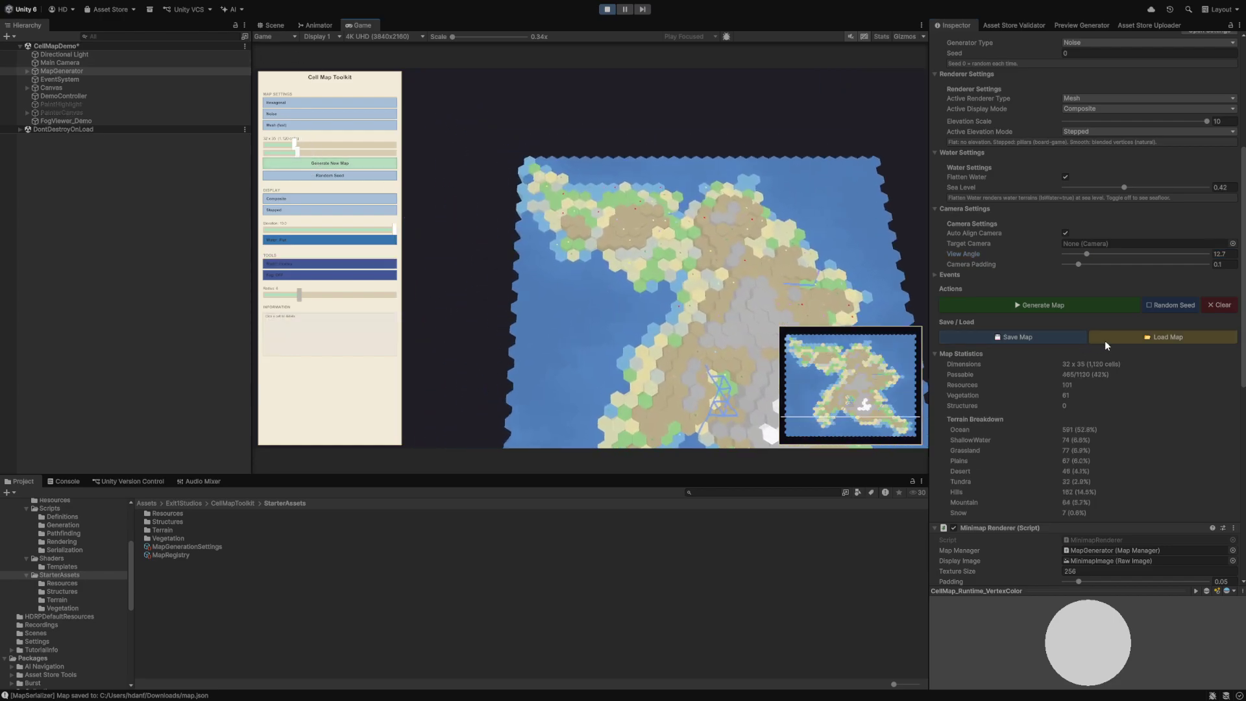
- Load the saved map back into the scene and examine its terrain and map statistics
{"action": "left_click", "coordinate": [1149, 335]}
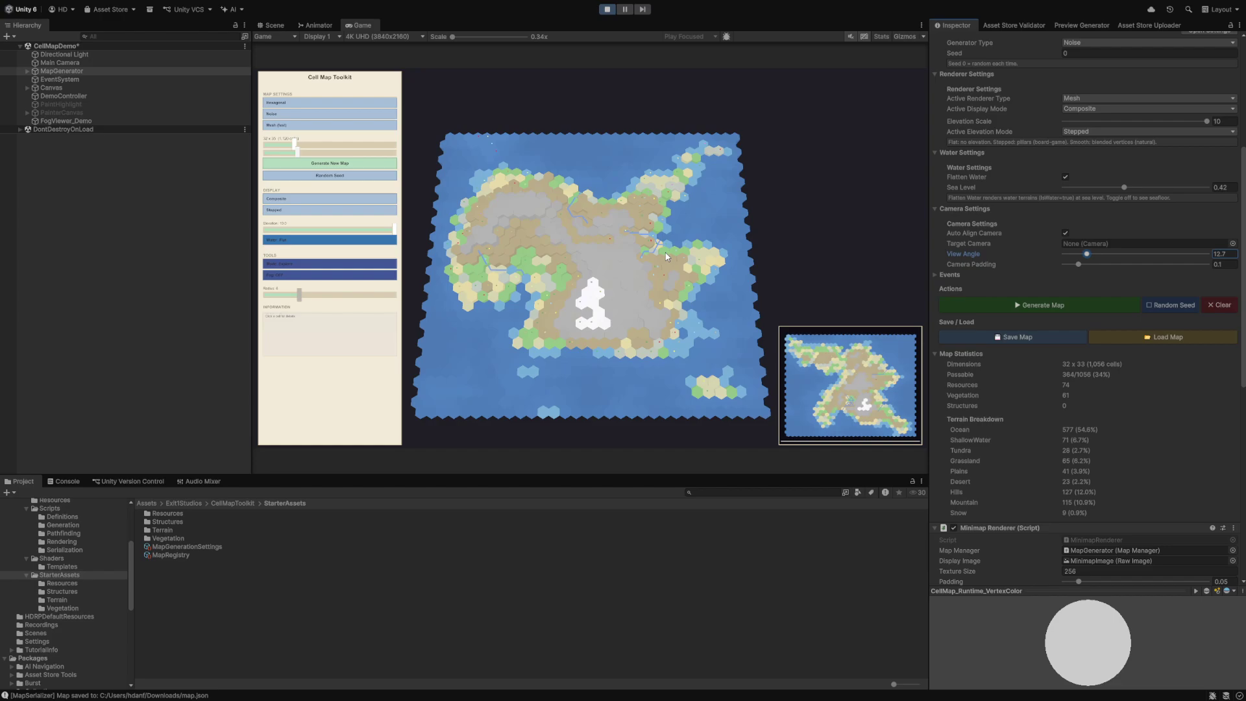
{"action": "scroll", "coordinate": [763, 279], "scroll_direction": "up", "scroll_amount": 5}
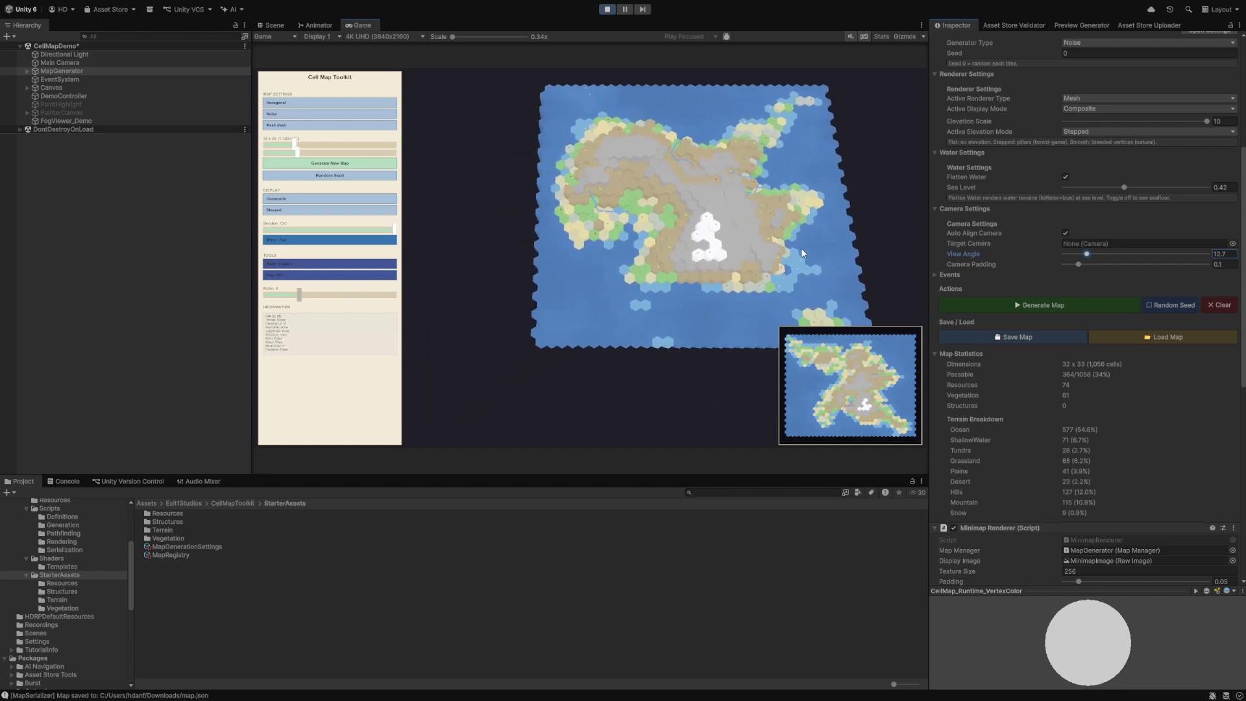
{"action": "scroll", "coordinate": [726, 280], "scroll_direction": "up", "scroll_amount": 5}
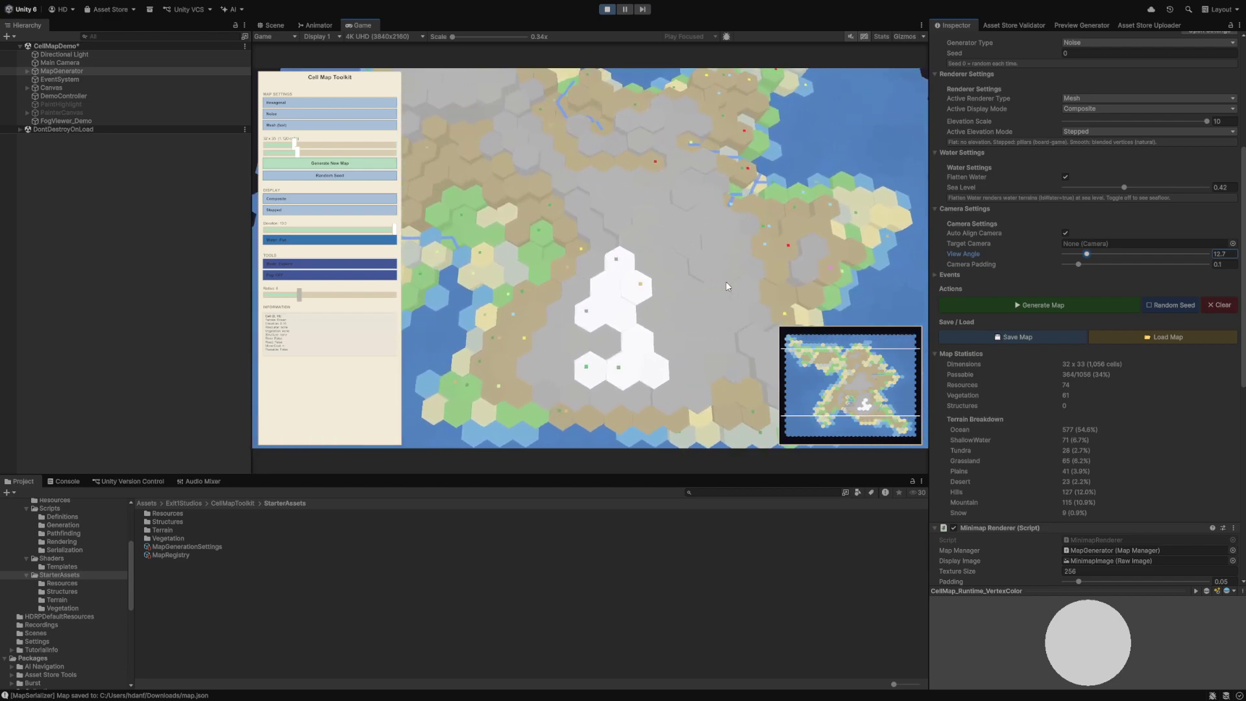
{"action": "scroll", "coordinate": [726, 282], "scroll_direction": "down", "scroll_amount": 4}
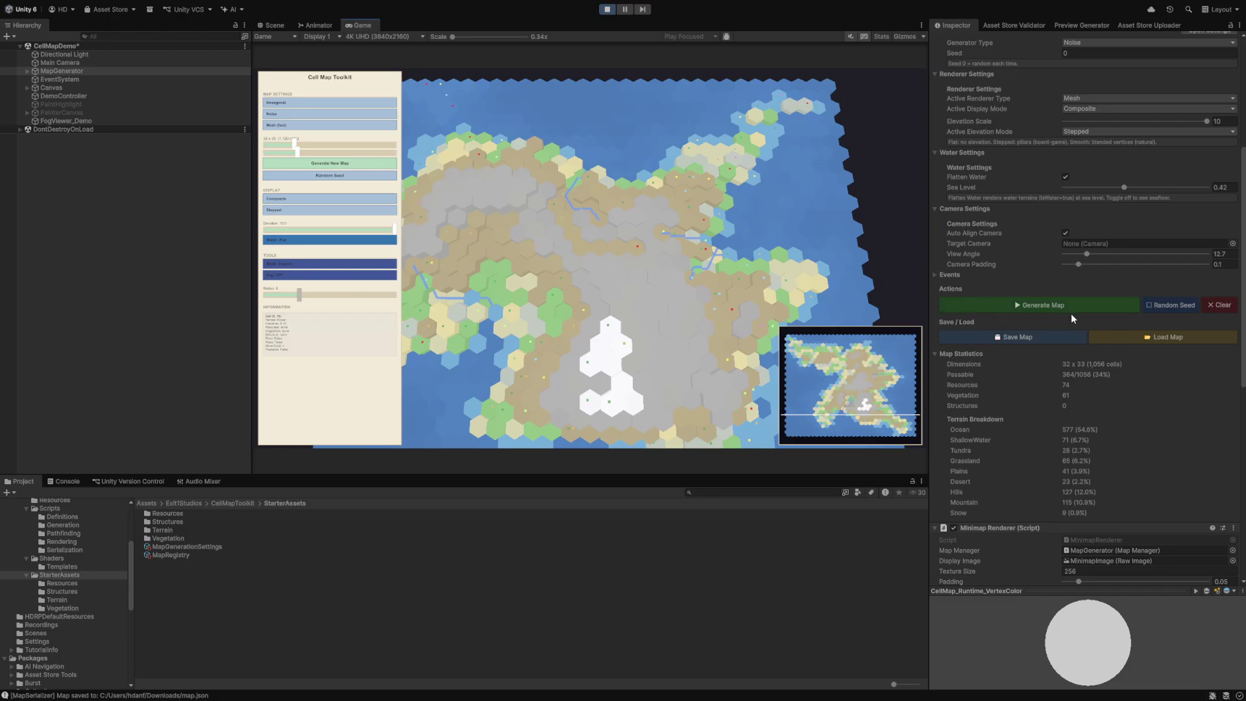
{"action": "scroll", "coordinate": [1130, 327], "scroll_direction": "down", "scroll_amount": 5}
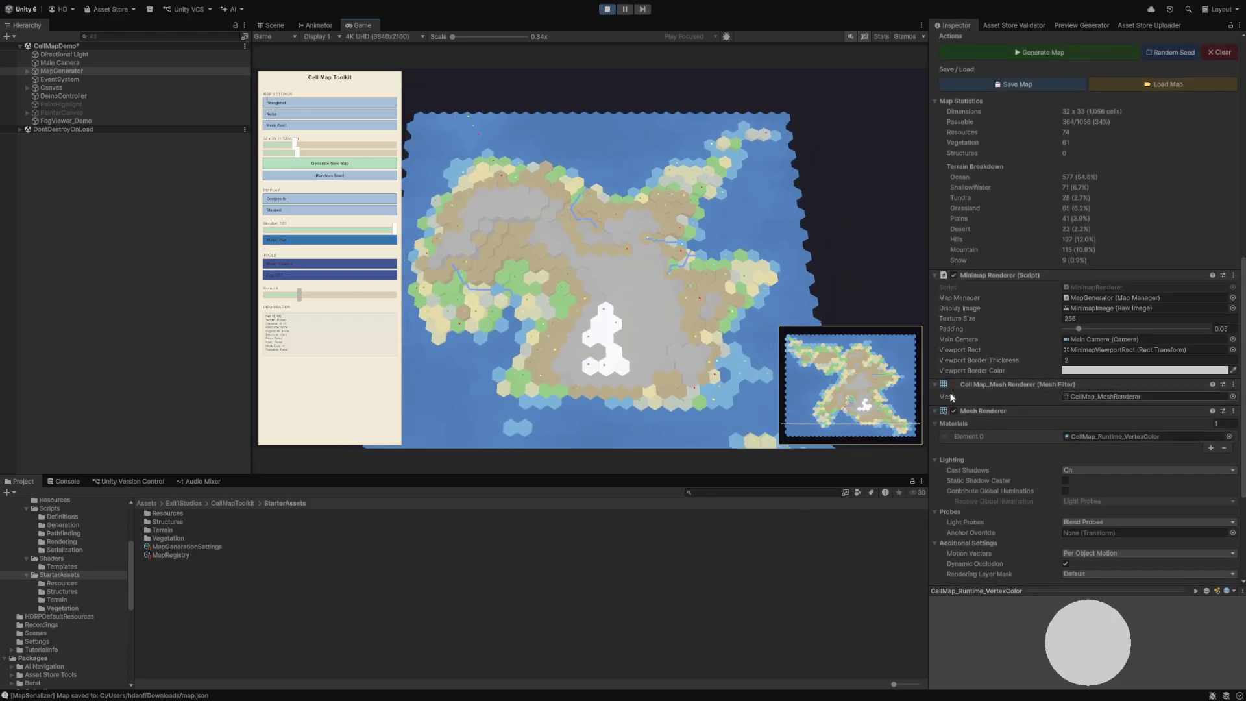
{"action": "scroll", "coordinate": [549, 376], "scroll_direction": "up", "scroll_amount": 3}
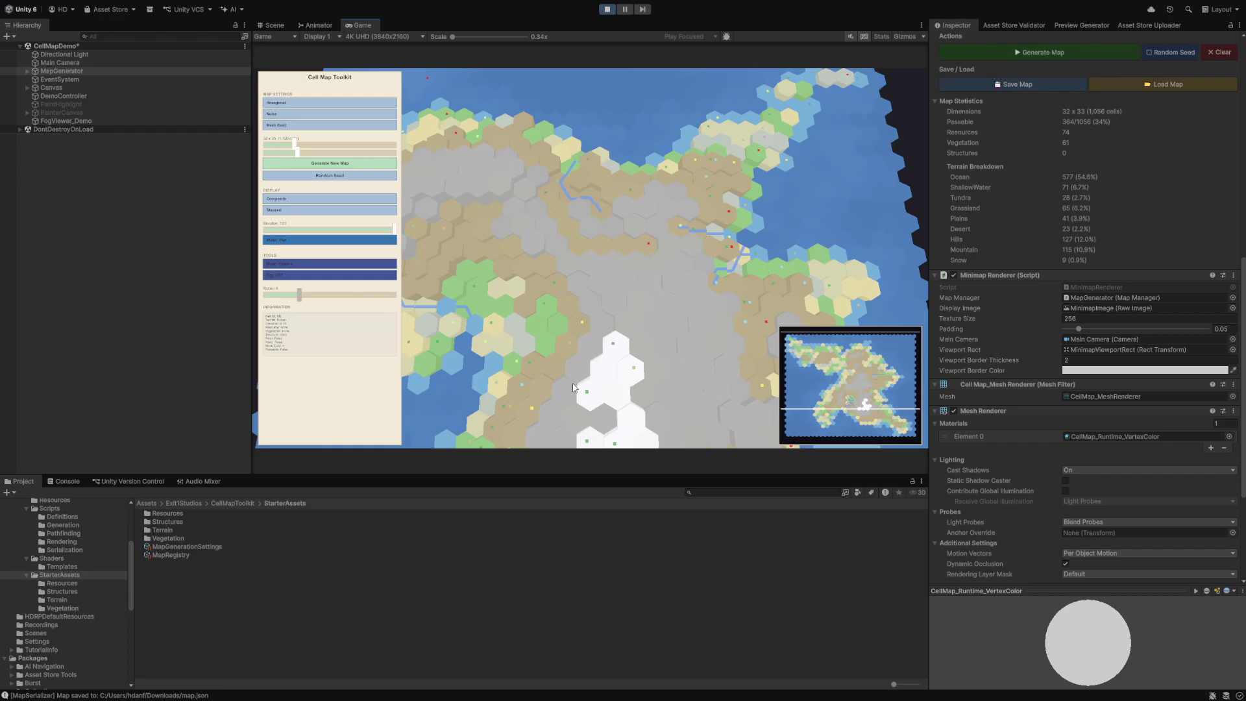
{"action": "scroll", "coordinate": [581, 387], "scroll_direction": "up", "scroll_amount": 2}
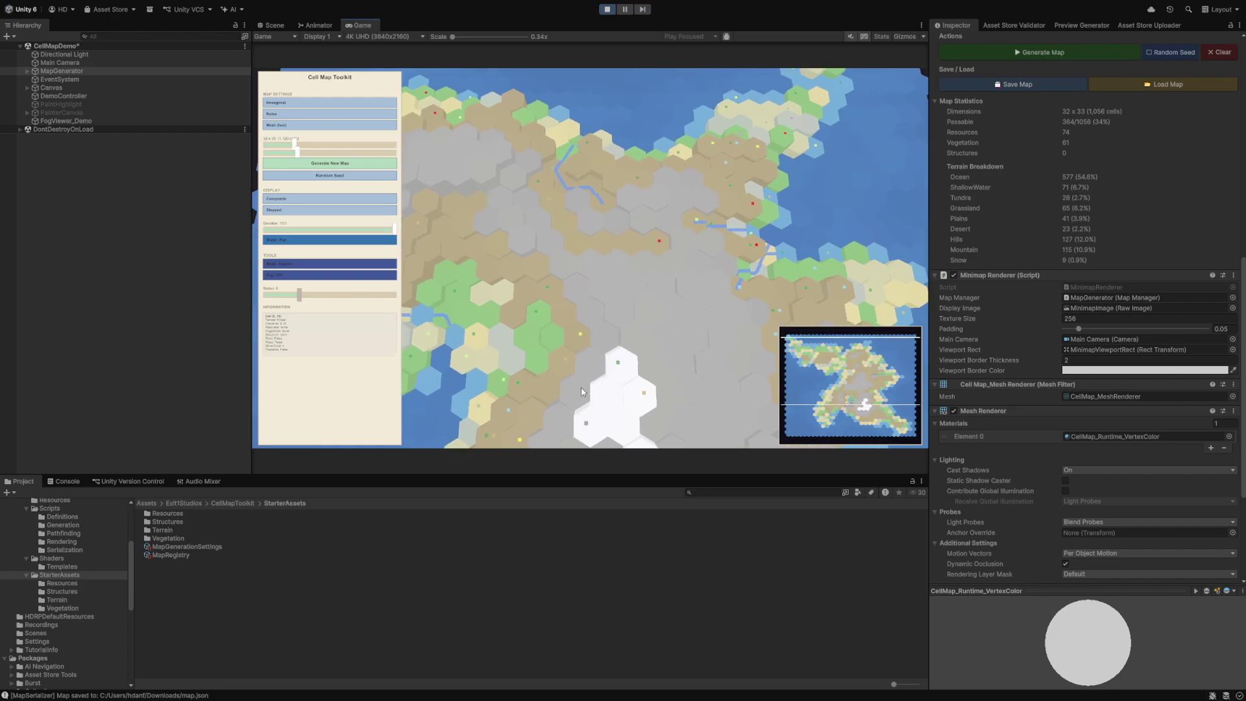
{"action": "scroll", "coordinate": [581, 388], "scroll_direction": "up", "scroll_amount": 2}
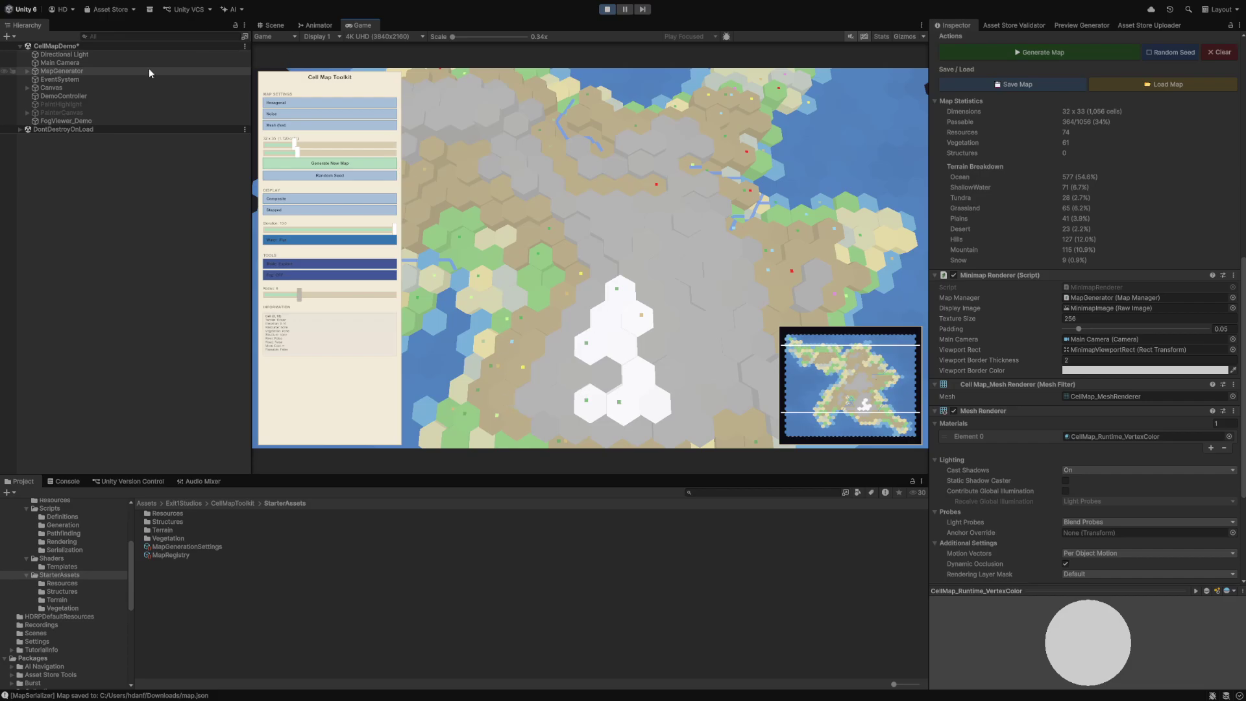
- Inspect the EventSystem object's Input System UI Input Module, collapsing and expanding its settings
{"action": "left_click", "coordinate": [60, 80]}
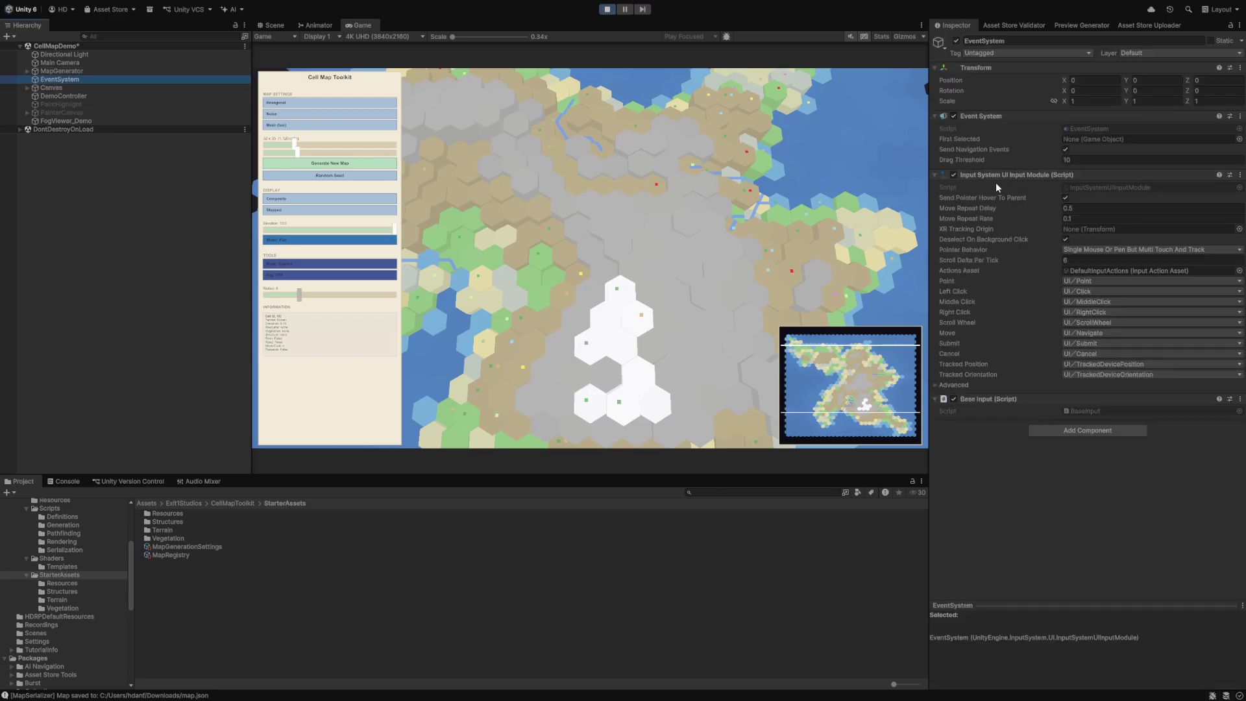
{"action": "left_click", "coordinate": [1060, 177]}
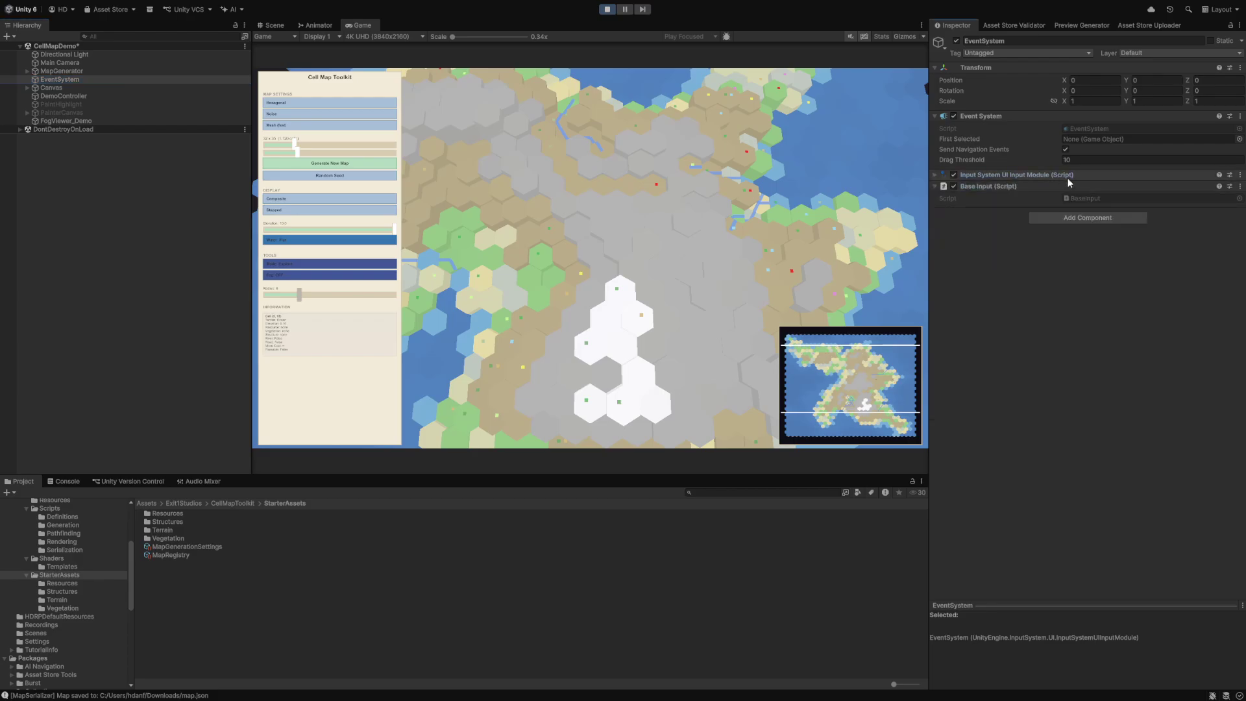
{"action": "left_click", "coordinate": [935, 175]}
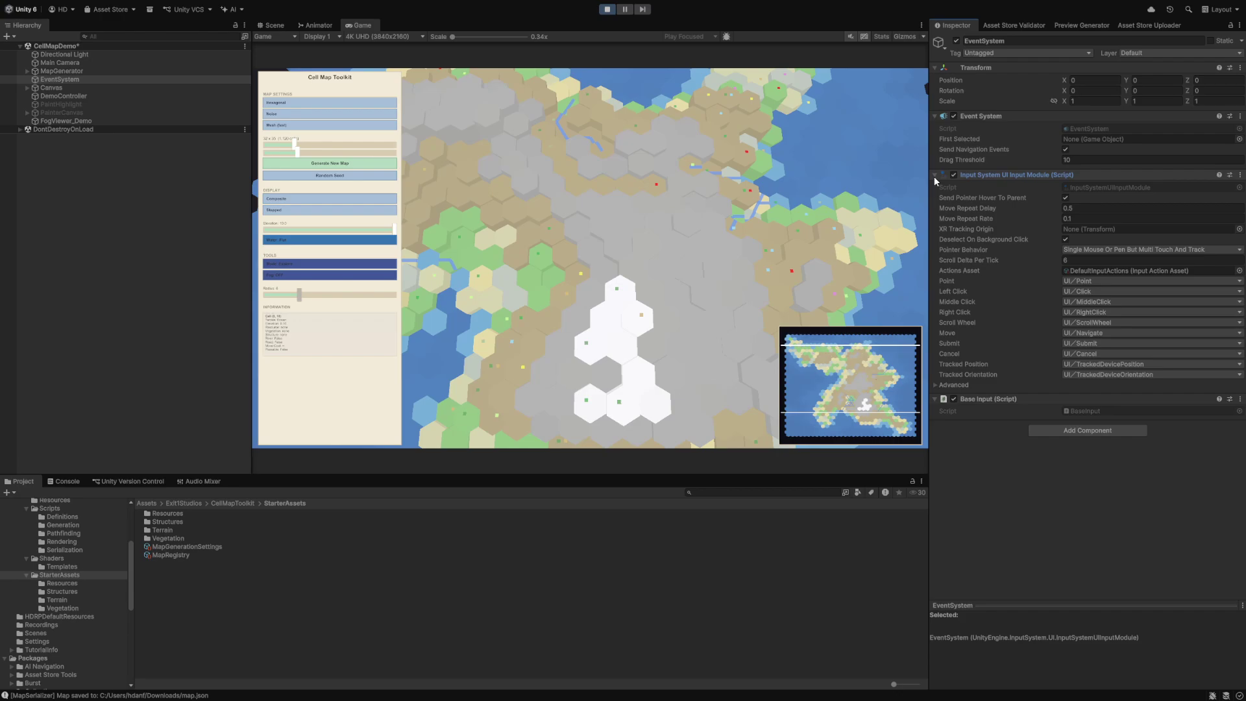
- Return to the MapGenerator object's settings and view more of the loaded map's western side
{"action": "left_click", "coordinate": [165, 71]}
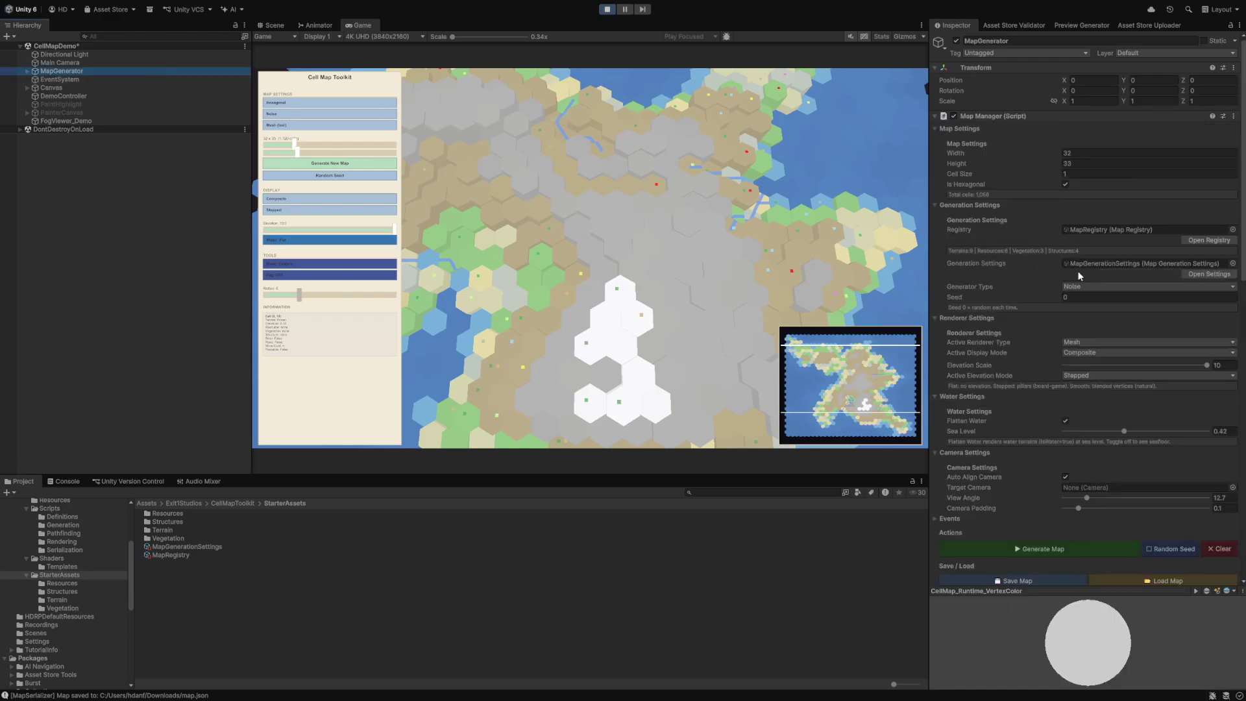
{"action": "left_click", "coordinate": [683, 246]}
{"action": "key", "text": "a"}
{"action": "scroll", "coordinate": [684, 246], "scroll_direction": "down", "scroll_amount": 5}
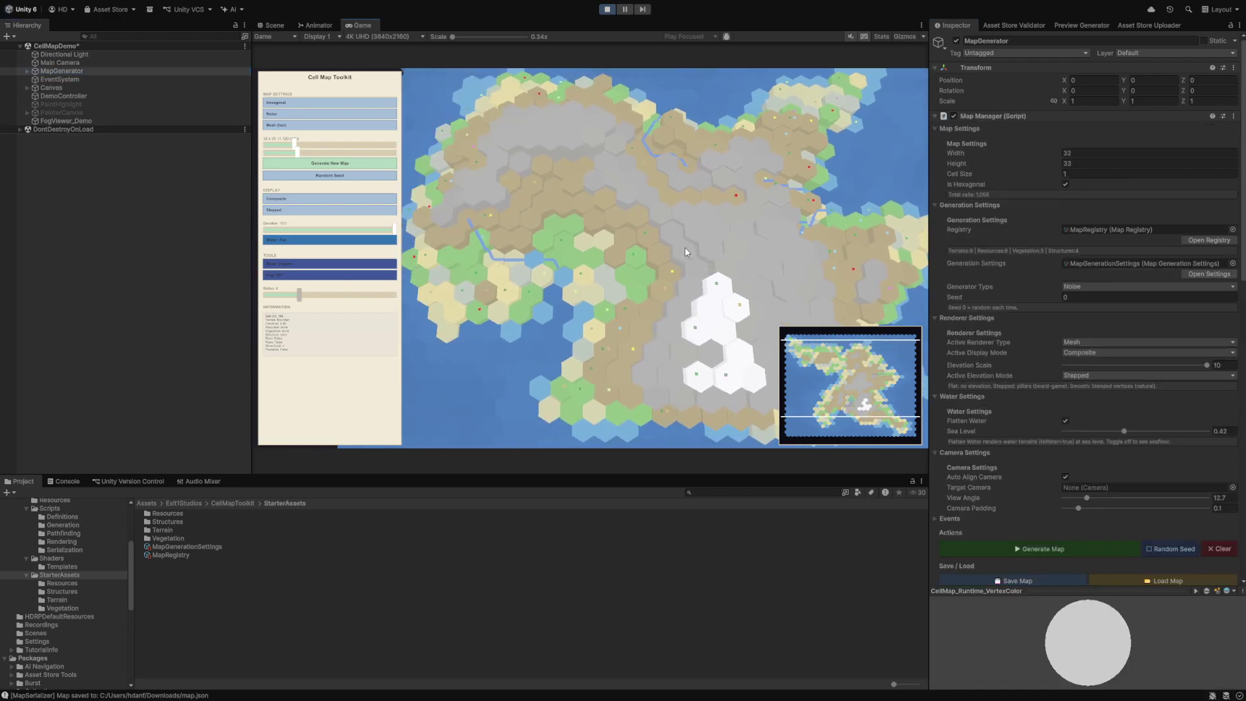
- Examine the snow-capped peaks in the map's south up close, then the surrounding mountains and the landmass as a whole
{"action": "key", "text": "d"}
{"action": "scroll", "coordinate": [685, 249], "scroll_direction": "up", "scroll_amount": 3}
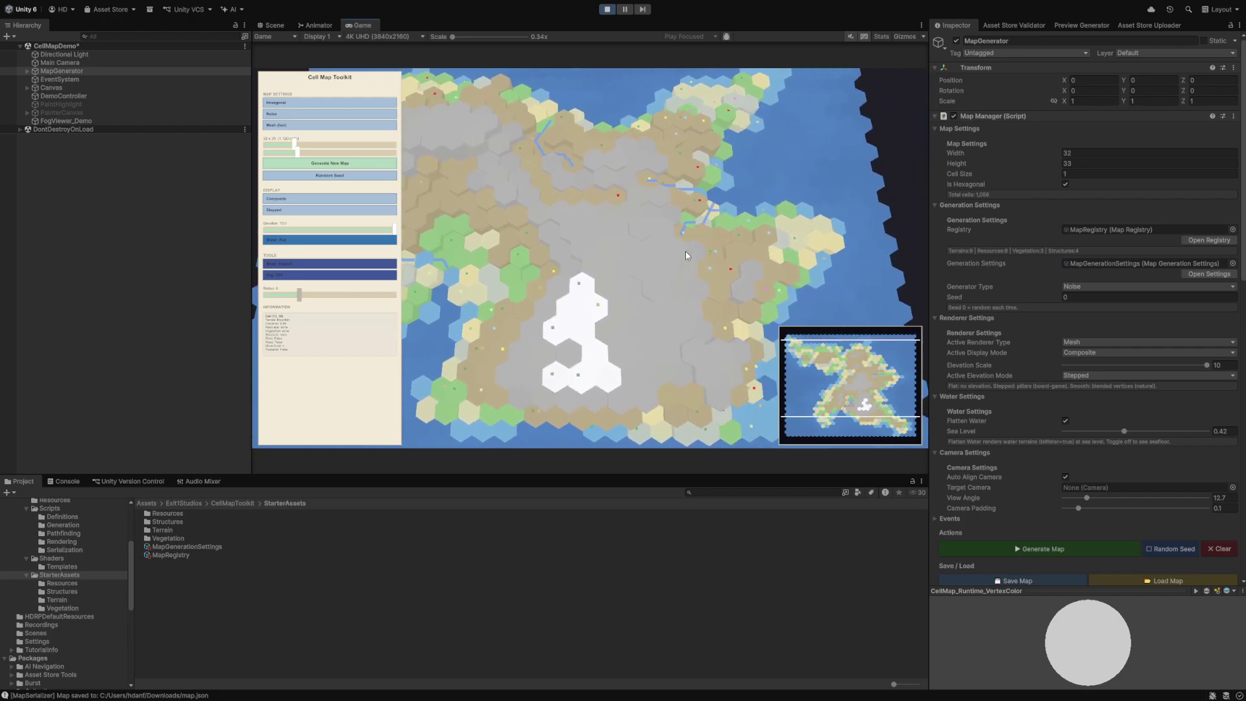
{"action": "scroll", "coordinate": [686, 256], "scroll_direction": "up", "scroll_amount": 3}
{"action": "key", "text": "d"}
{"action": "key", "text": "s"}
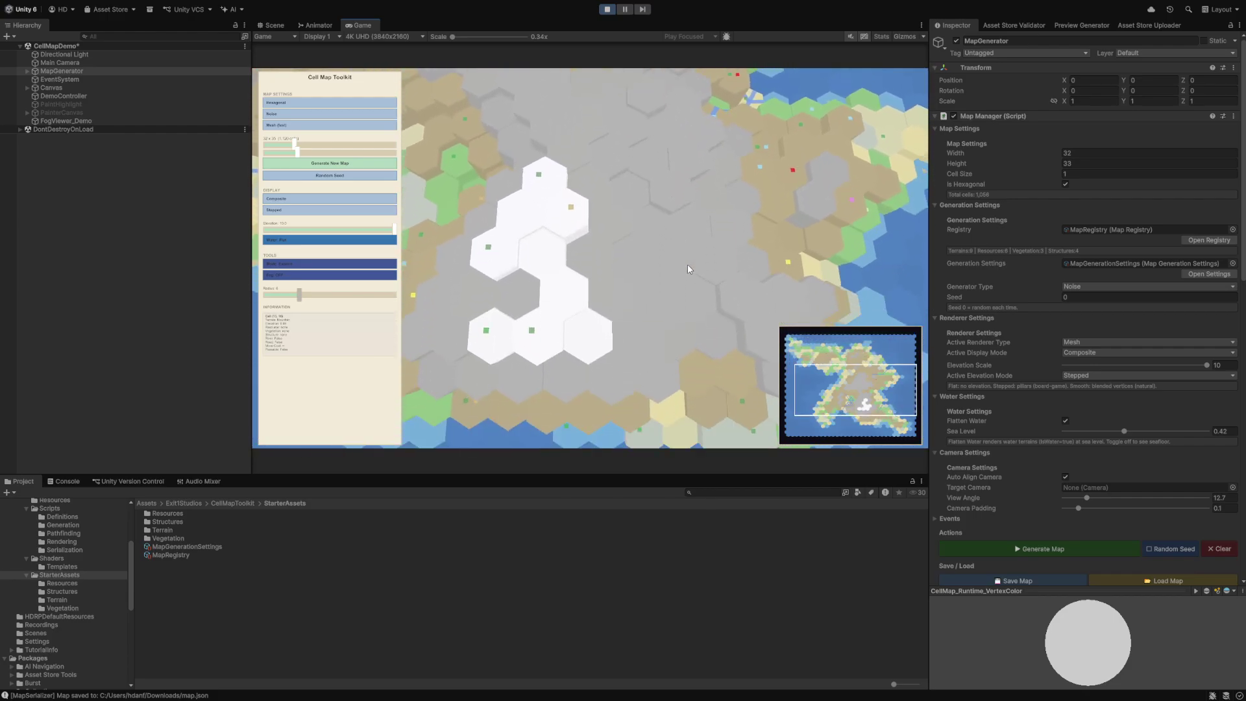
{"action": "key", "text": "a"}
{"action": "scroll", "coordinate": [687, 268], "scroll_direction": "down", "scroll_amount": 3}
{"action": "key", "text": "w"}
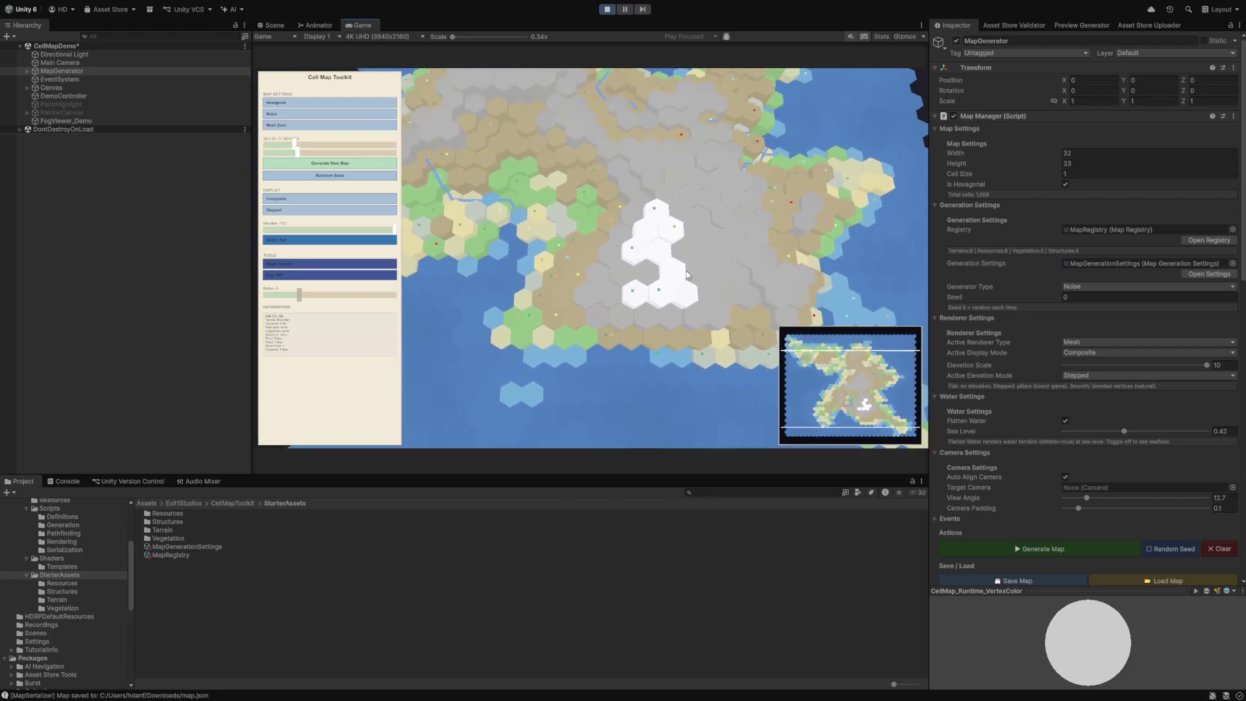
{"action": "scroll", "coordinate": [685, 271], "scroll_direction": "down", "scroll_amount": 3}
{"action": "key", "text": "w"}
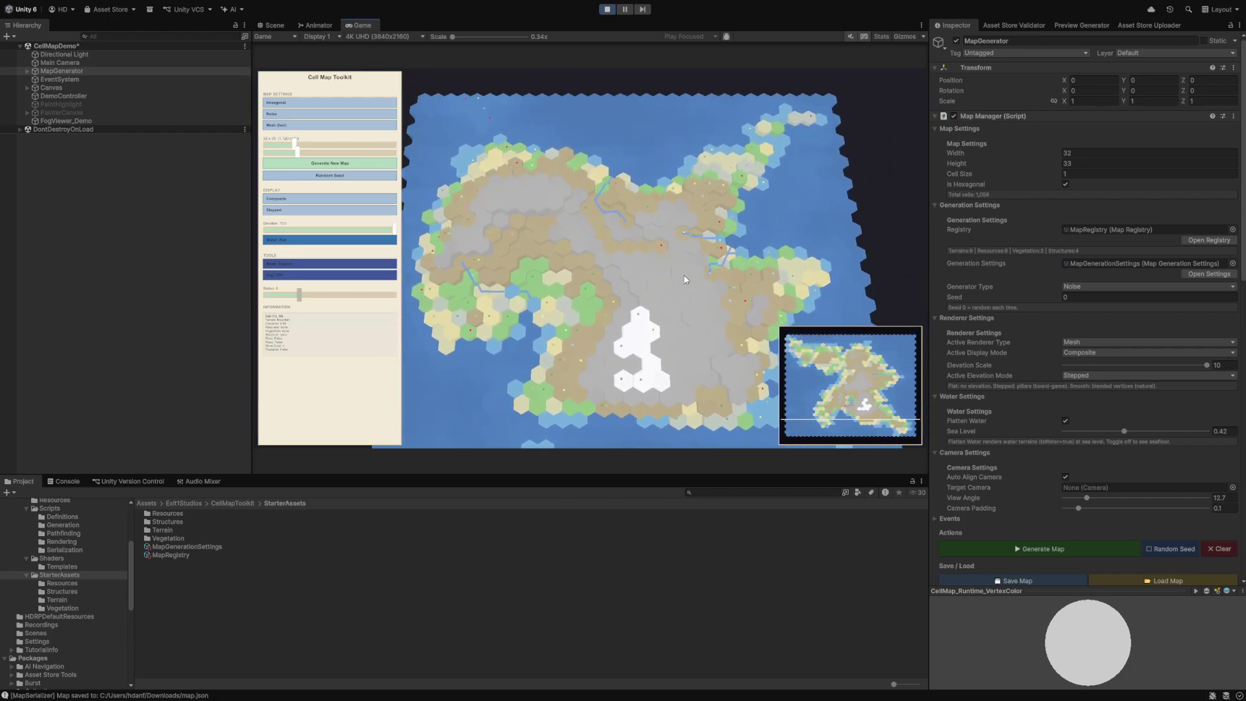
- Inspect the northern coast and its river up close, then follow the mountains south to the snowy peaks
{"action": "scroll", "coordinate": [683, 276], "scroll_direction": "up", "scroll_amount": 5}
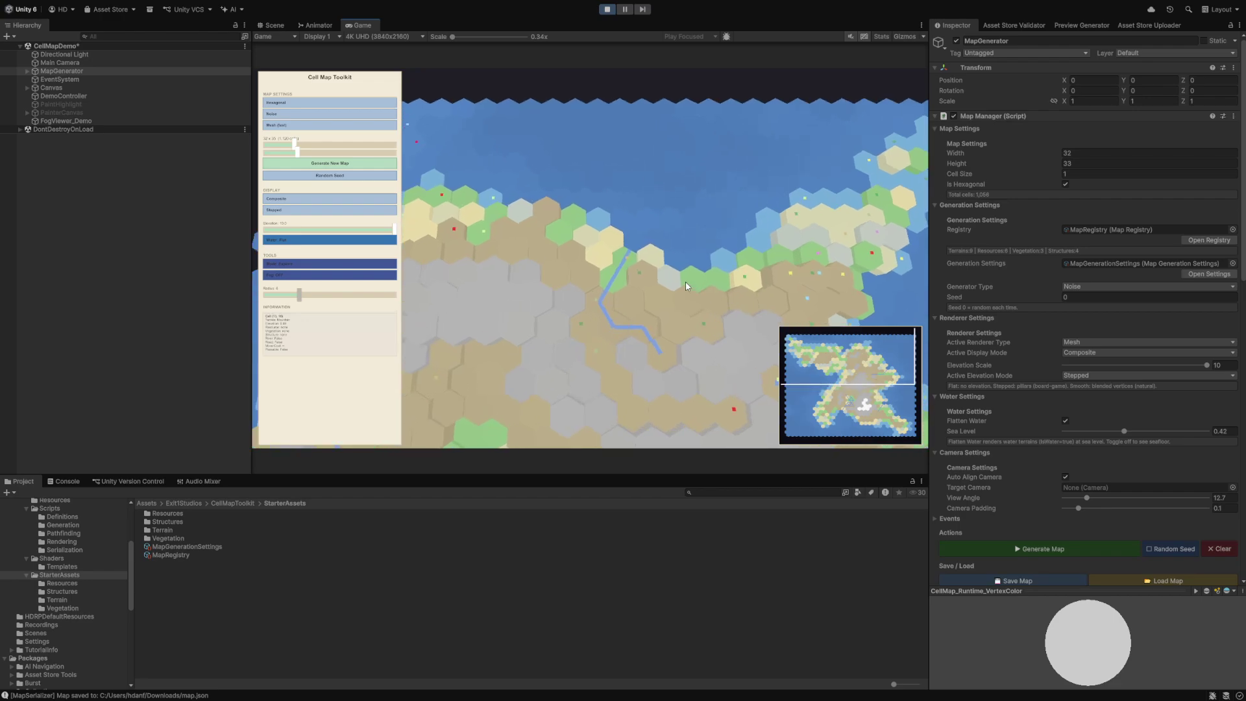
{"action": "key", "text": "s"}
{"action": "scroll", "coordinate": [686, 286], "scroll_direction": "up", "scroll_amount": 2}
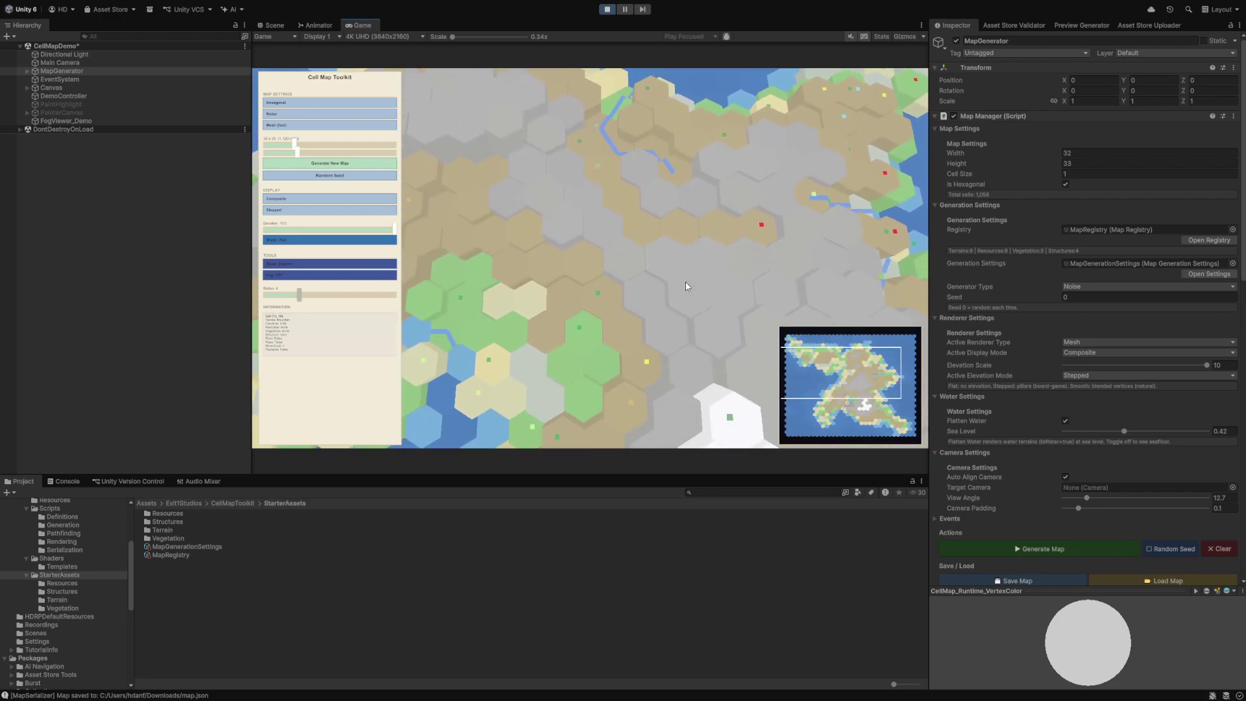
{"action": "key", "text": "s"}
{"action": "scroll", "coordinate": [688, 283], "scroll_direction": "down", "scroll_amount": 2}
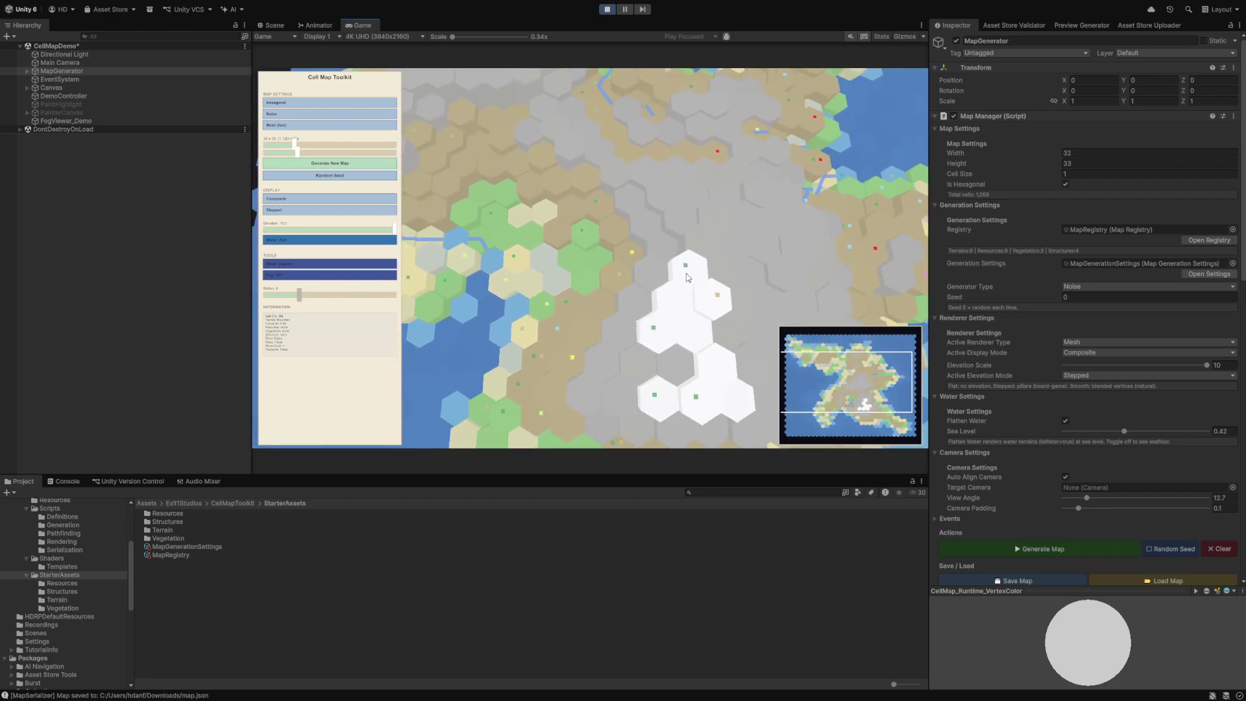
- Show the EventSystem object's settings, and survey the running map's northeastern islands and northern coast
{"action": "left_click", "coordinate": [84, 78]}
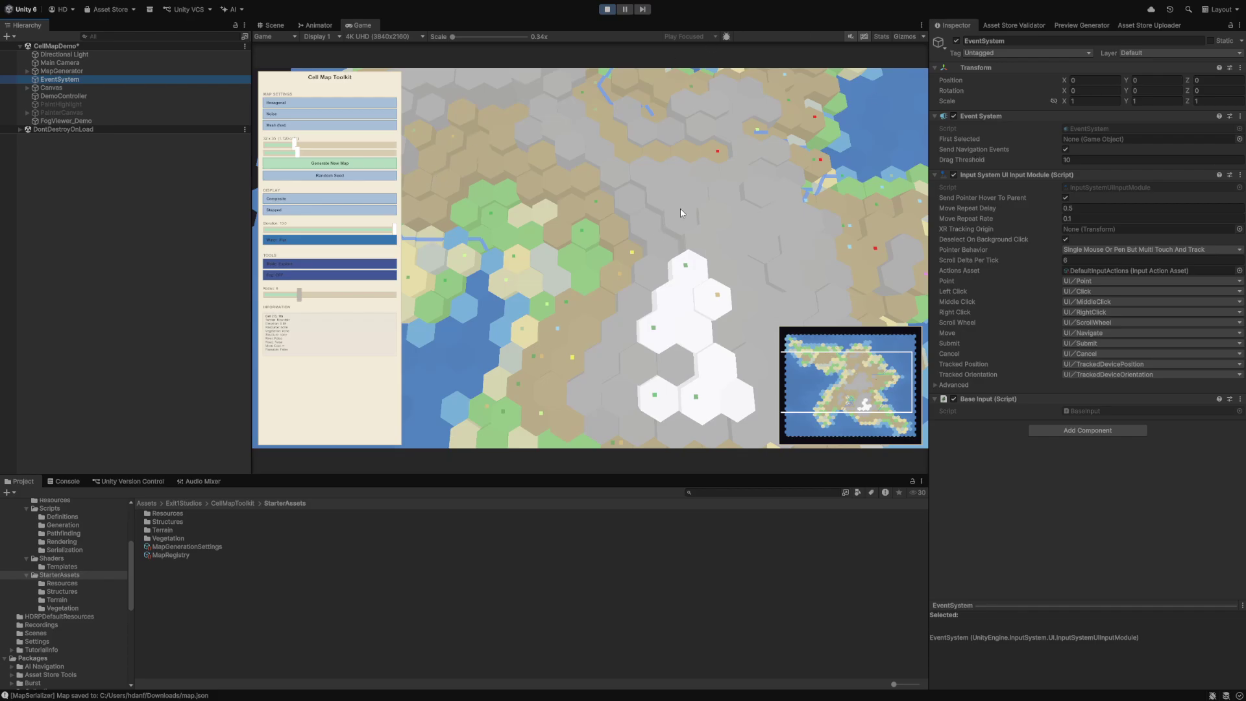
{"action": "left_click", "coordinate": [655, 208]}
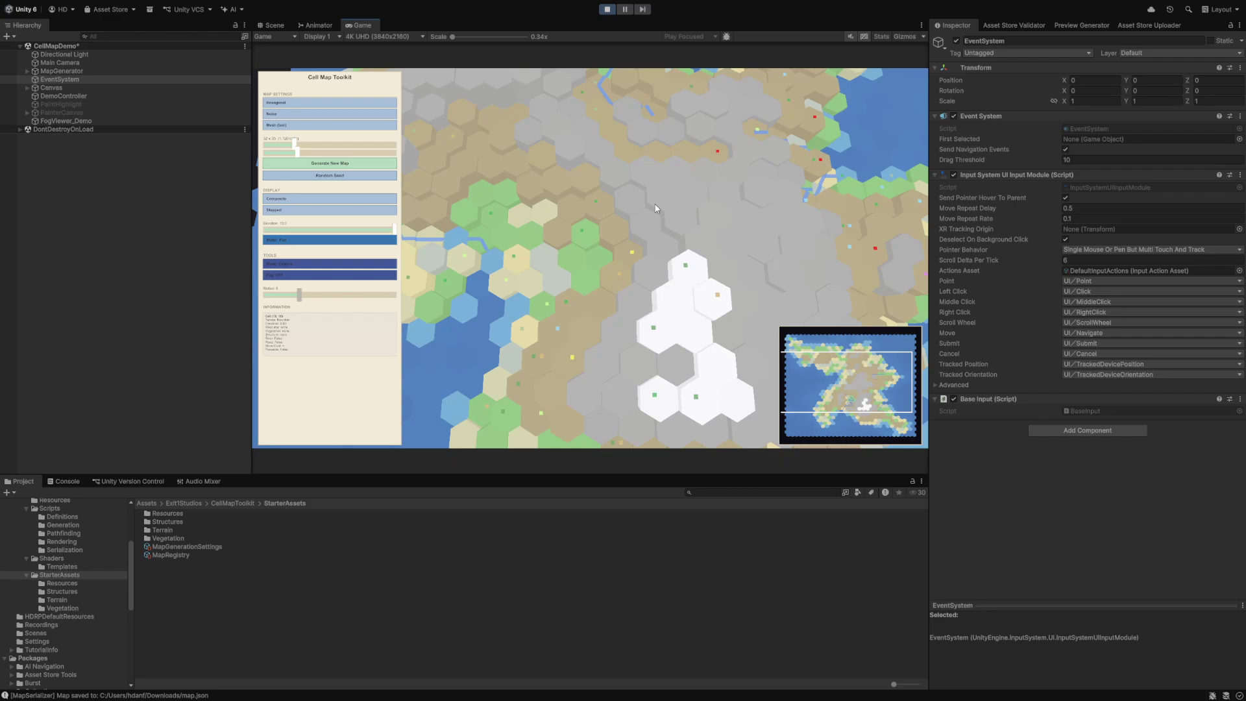
{"action": "scroll", "coordinate": [641, 232], "scroll_direction": "down", "scroll_amount": 5}
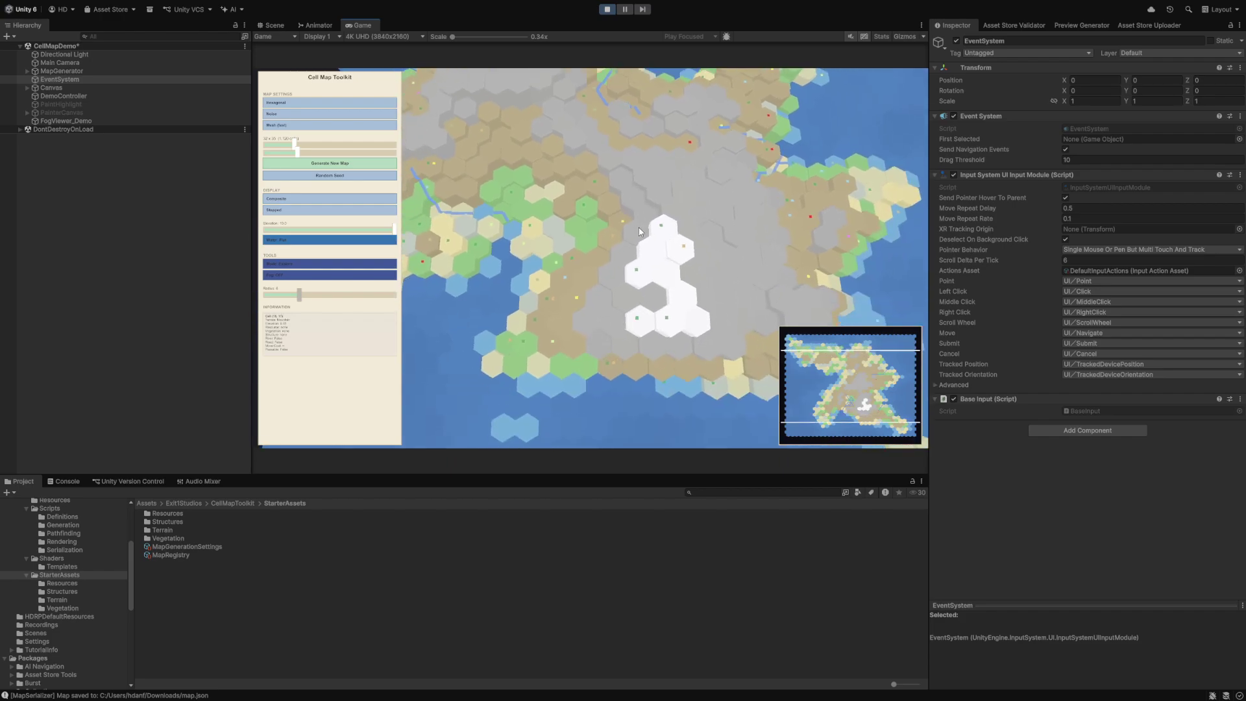
{"action": "key", "text": "s"}
{"action": "key", "text": "w"}
{"action": "scroll", "coordinate": [642, 238], "scroll_direction": "up", "scroll_amount": 3}
{"action": "key", "text": "d"}
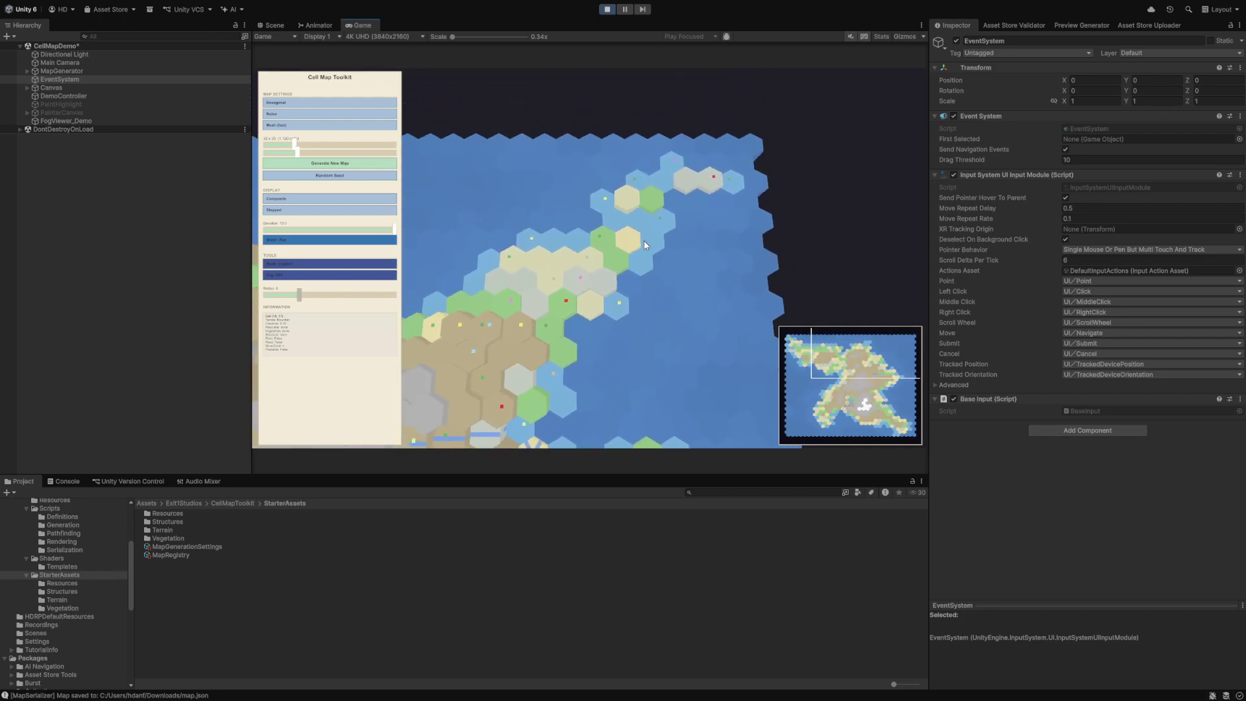
{"action": "scroll", "coordinate": [644, 241], "scroll_direction": "up", "scroll_amount": 2}
{"action": "key", "text": "a"}
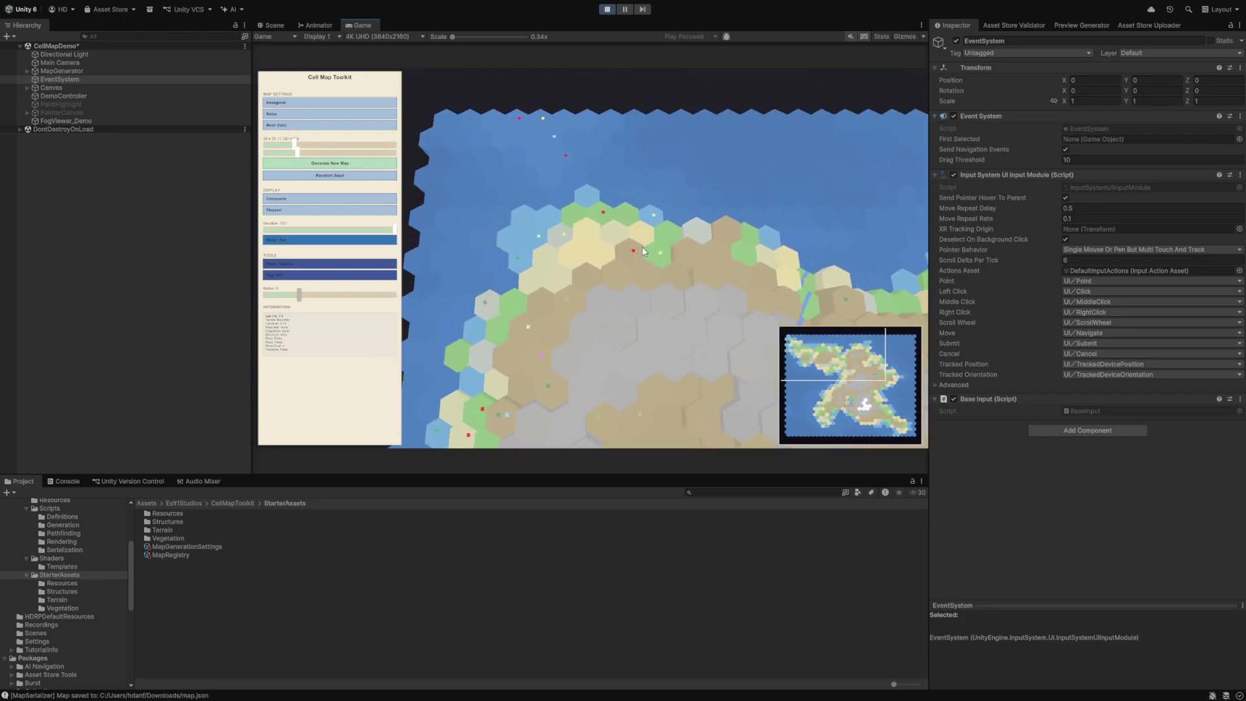
- Examine the northwestern coast's terrain cells and resource markers up close, including the map's northwestern water corner
{"action": "key", "text": "s"}
{"action": "scroll", "coordinate": [641, 247], "scroll_direction": "up", "scroll_amount": 3}
{"action": "key", "text": "d"}
{"action": "key", "text": "w"}
{"action": "key", "text": "a"}
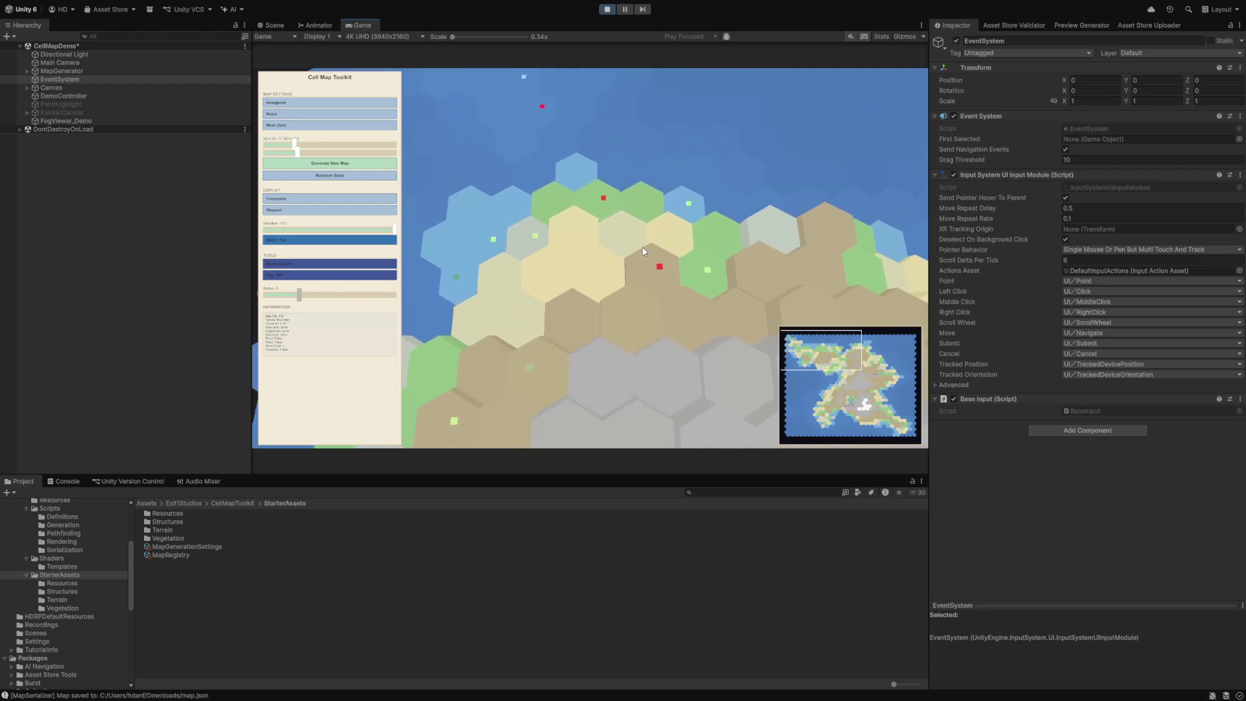
{"action": "key", "text": "a"}
{"action": "key", "text": "s"}
{"action": "key", "text": "d"}
{"action": "key", "text": "w"}
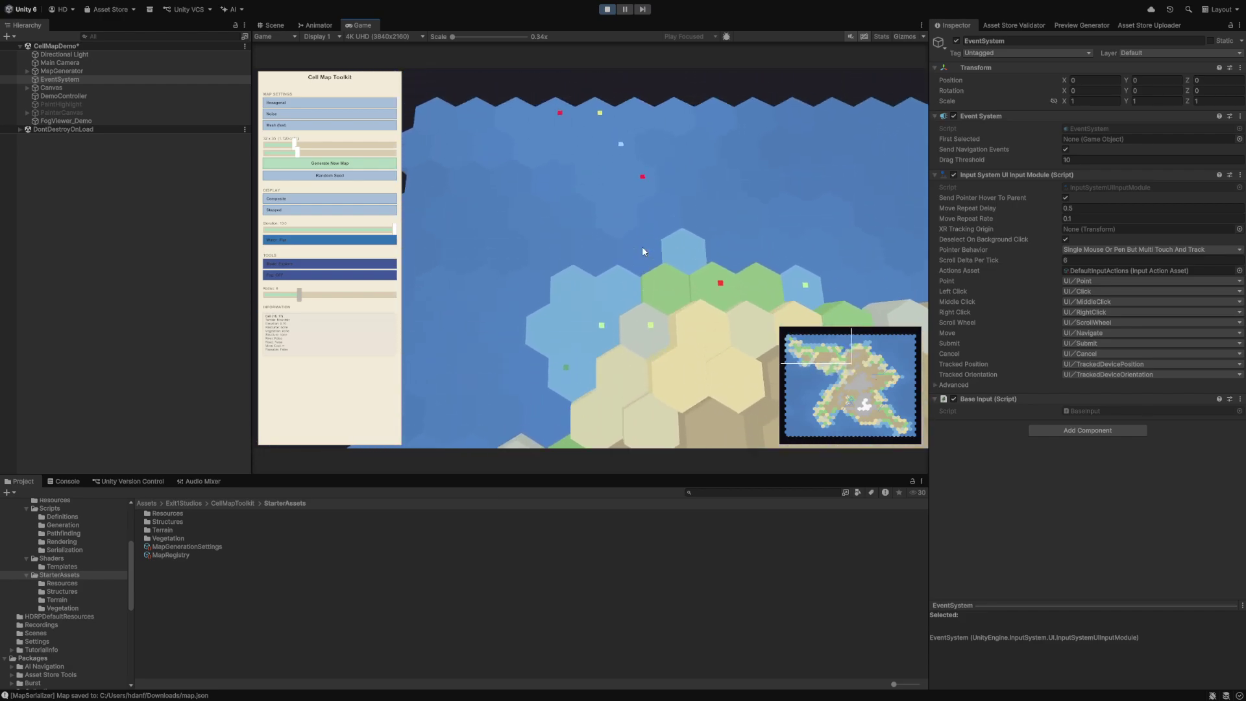
{"action": "key", "text": "s"}
{"action": "key", "text": "s"}
{"action": "key", "text": "d"}
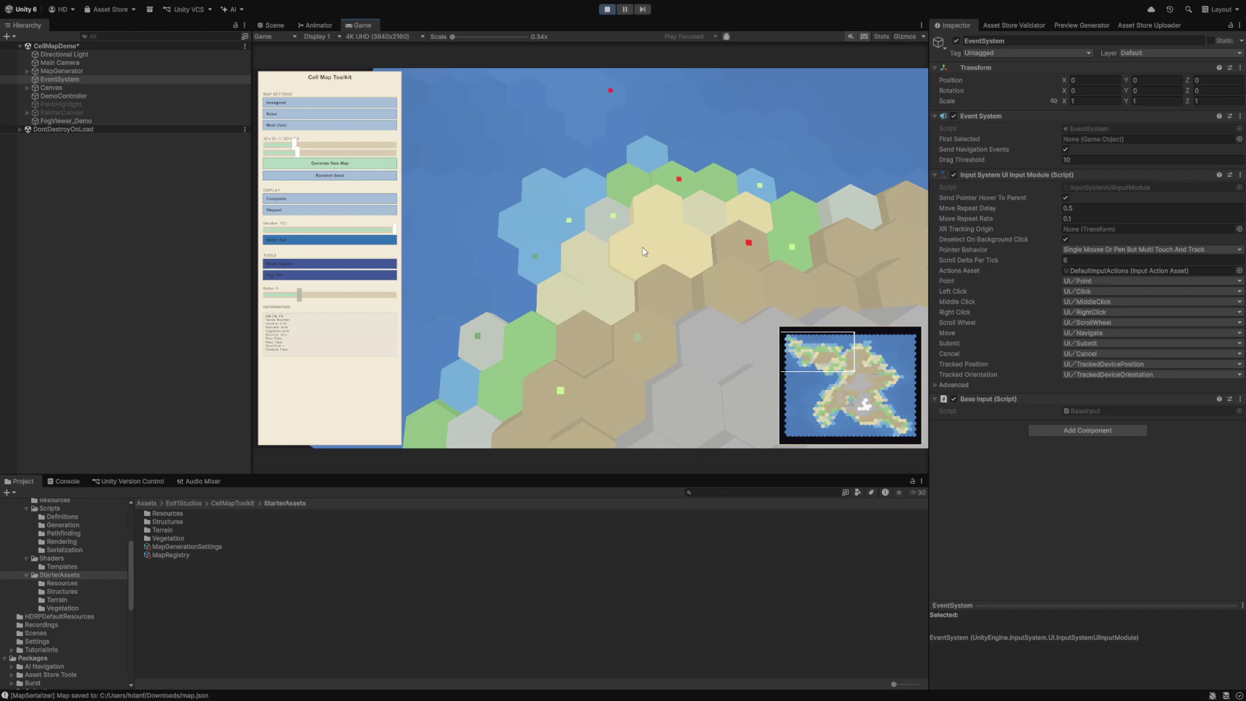
- Survey the map from the northwestern mountains across the western river and grassland to the southern snow peaks
{"action": "key", "text": "s"}
{"action": "key", "text": "d"}
{"action": "scroll", "coordinate": [642, 251], "scroll_direction": "down", "scroll_amount": 3}
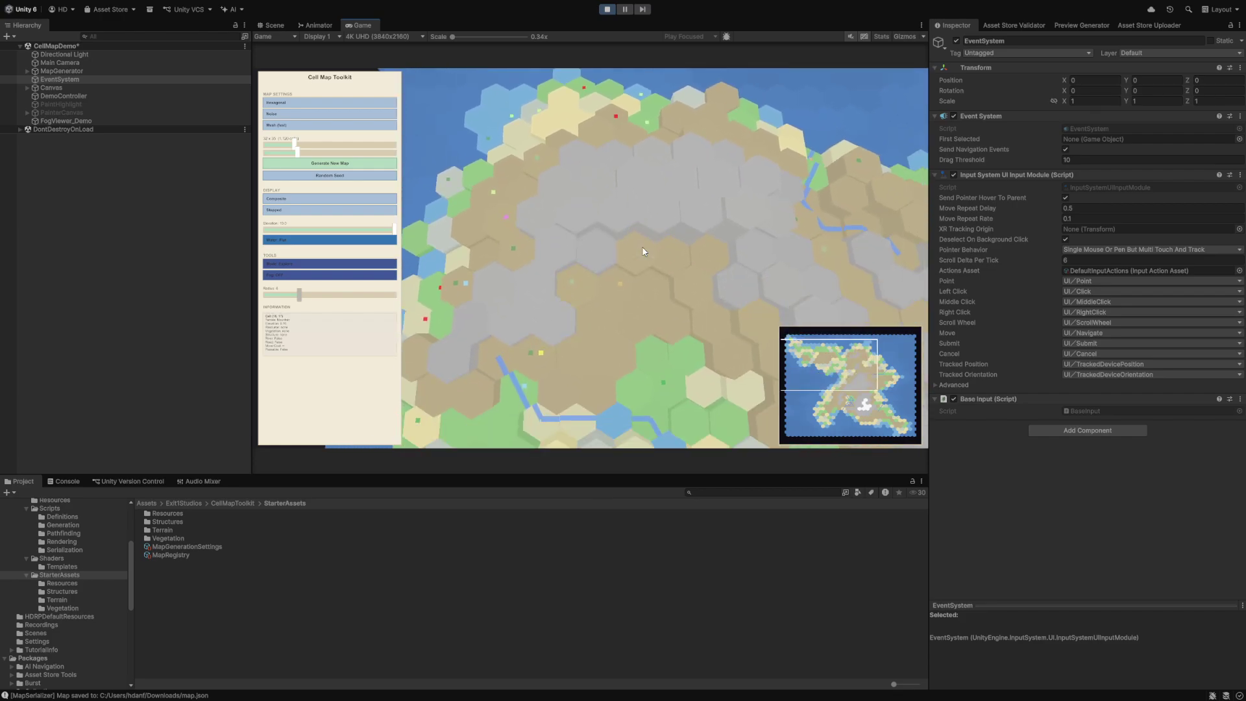
{"action": "scroll", "coordinate": [494, 270], "scroll_direction": "down", "scroll_amount": 2}
{"action": "key", "text": "s"}
{"action": "key", "text": "d"}
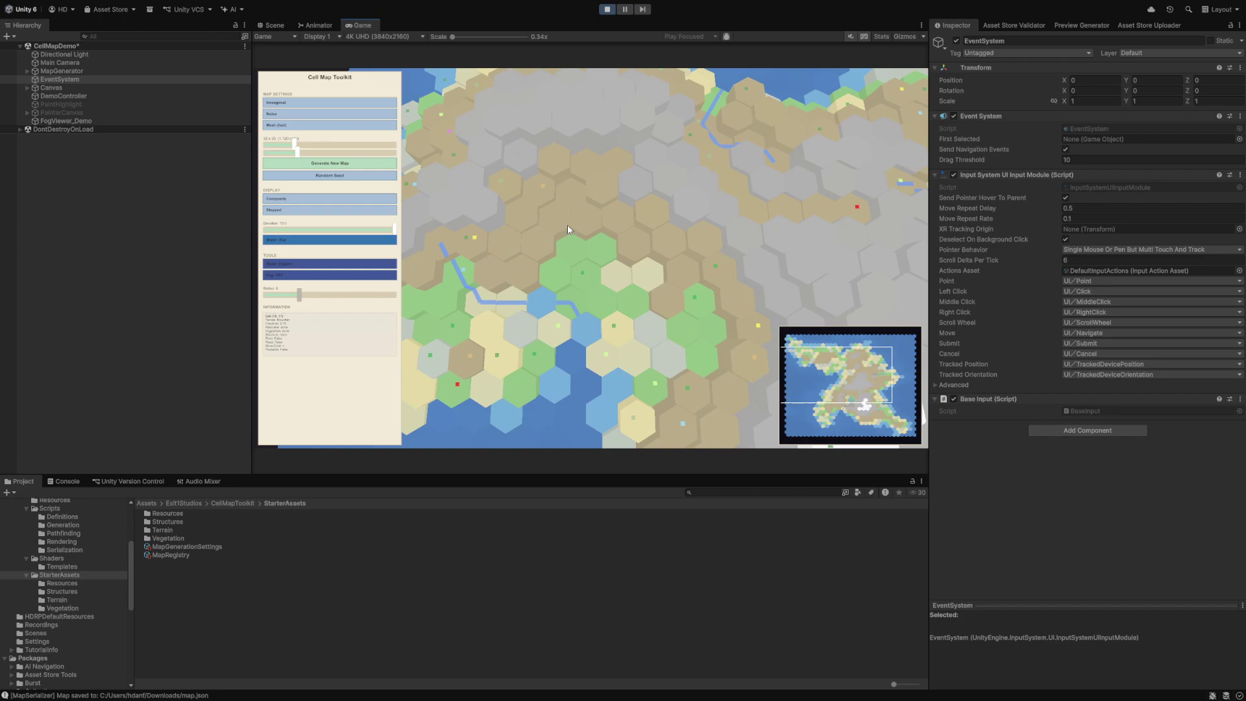
{"action": "key", "text": "s"}
{"action": "key", "text": "d"}
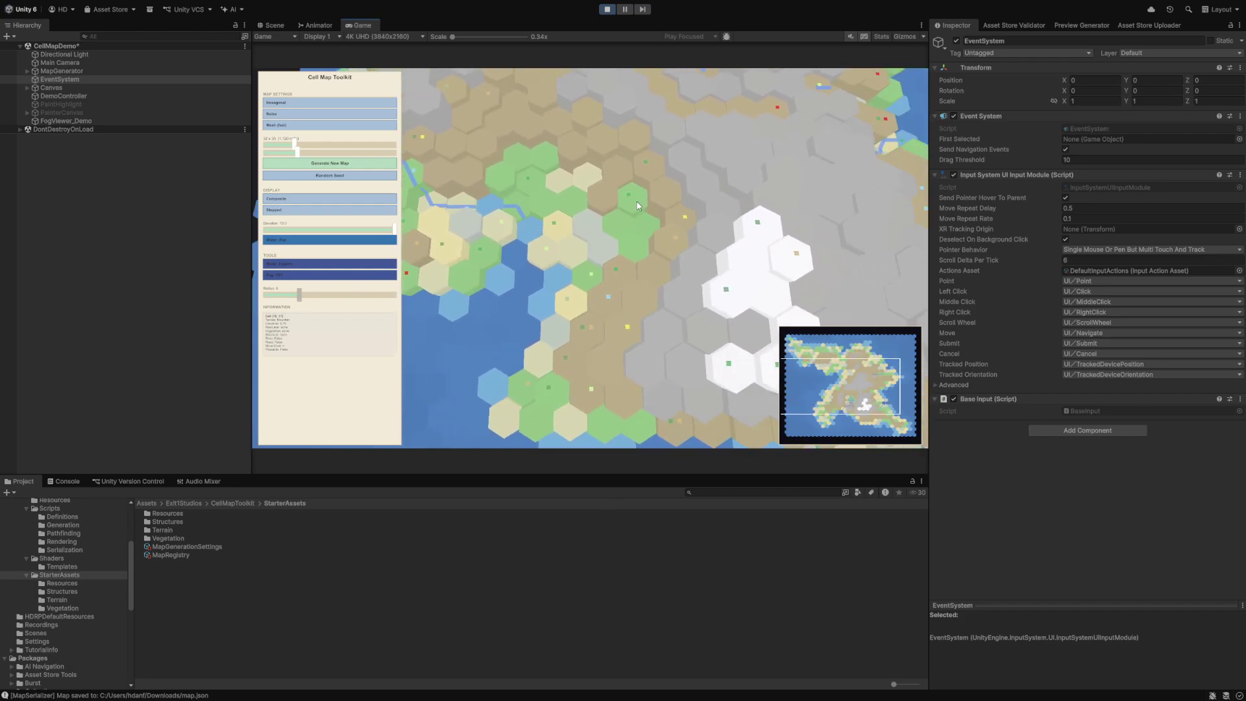